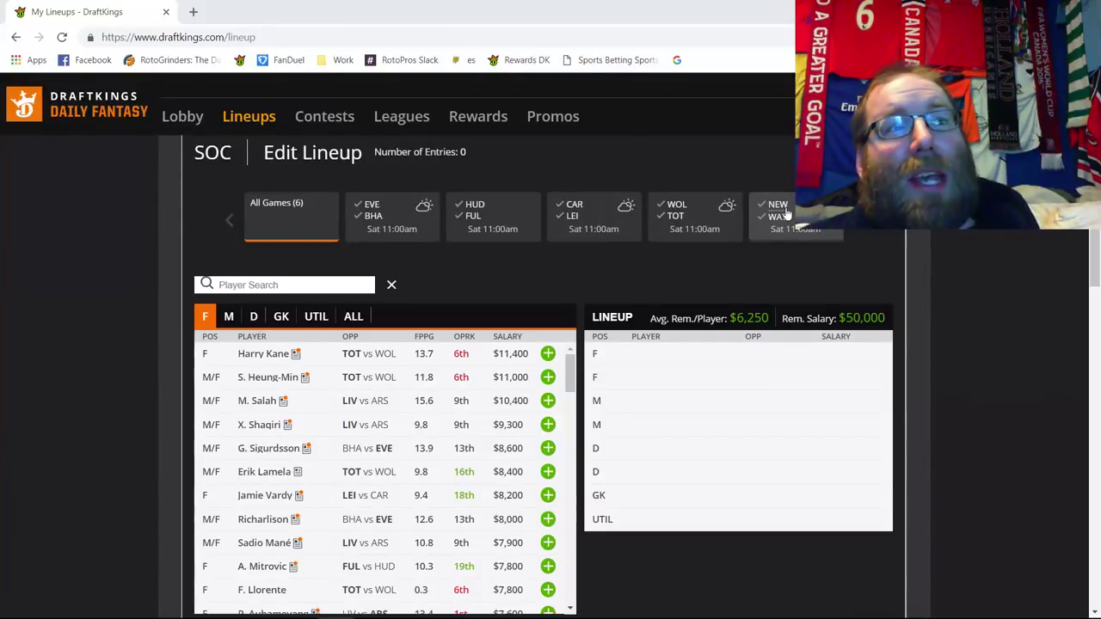
- Look over the games on the slate and list the goalkeepers of the EVE–BHA match
click(859, 220)
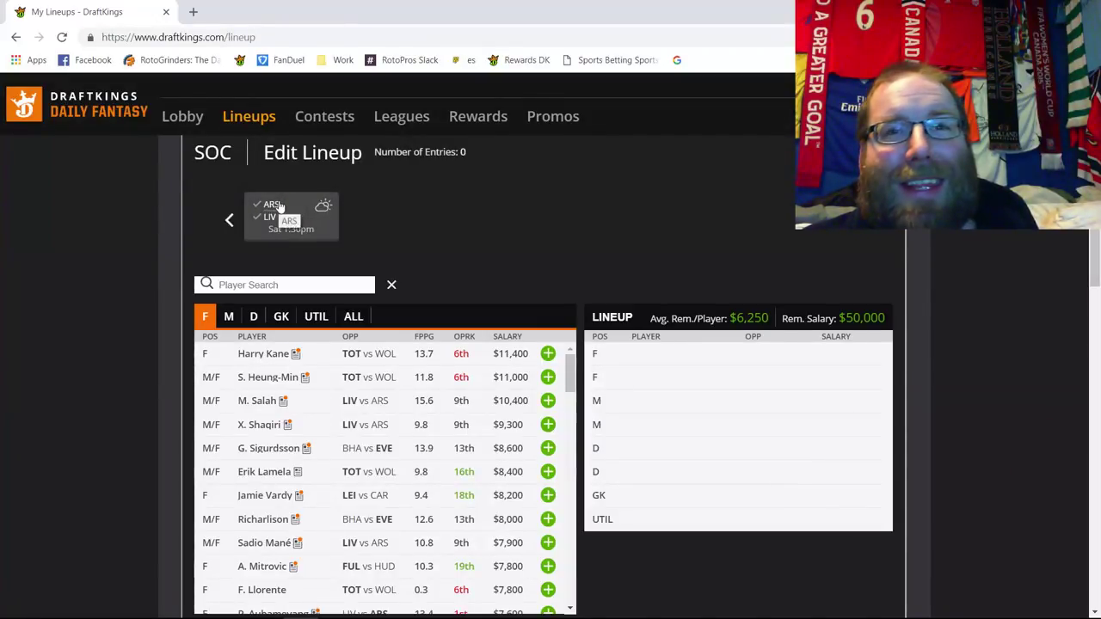
click(230, 221)
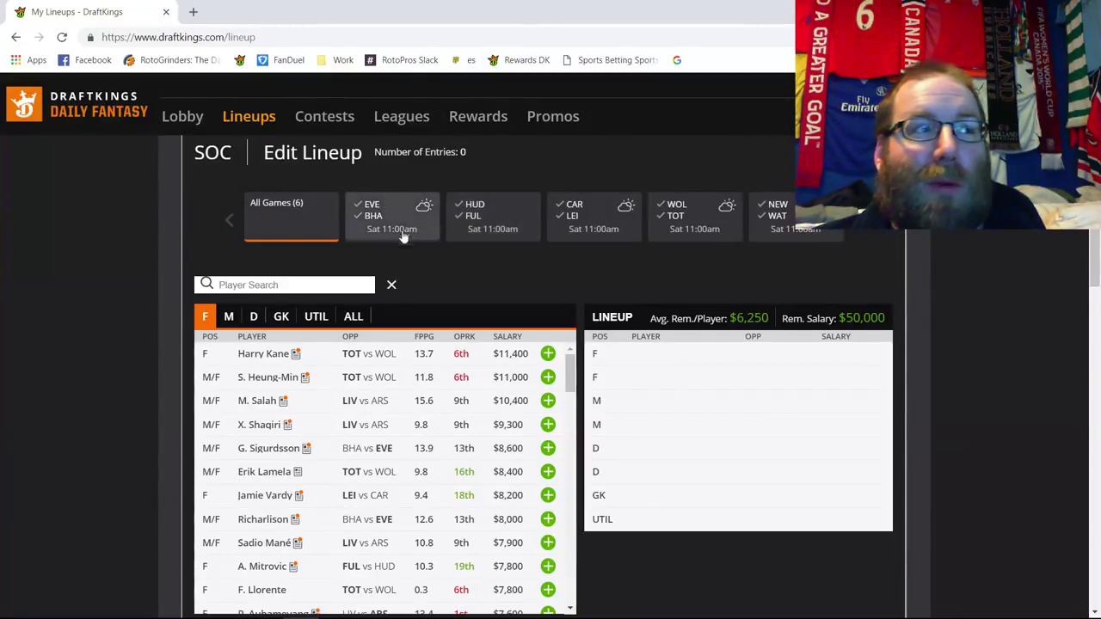
click(376, 224)
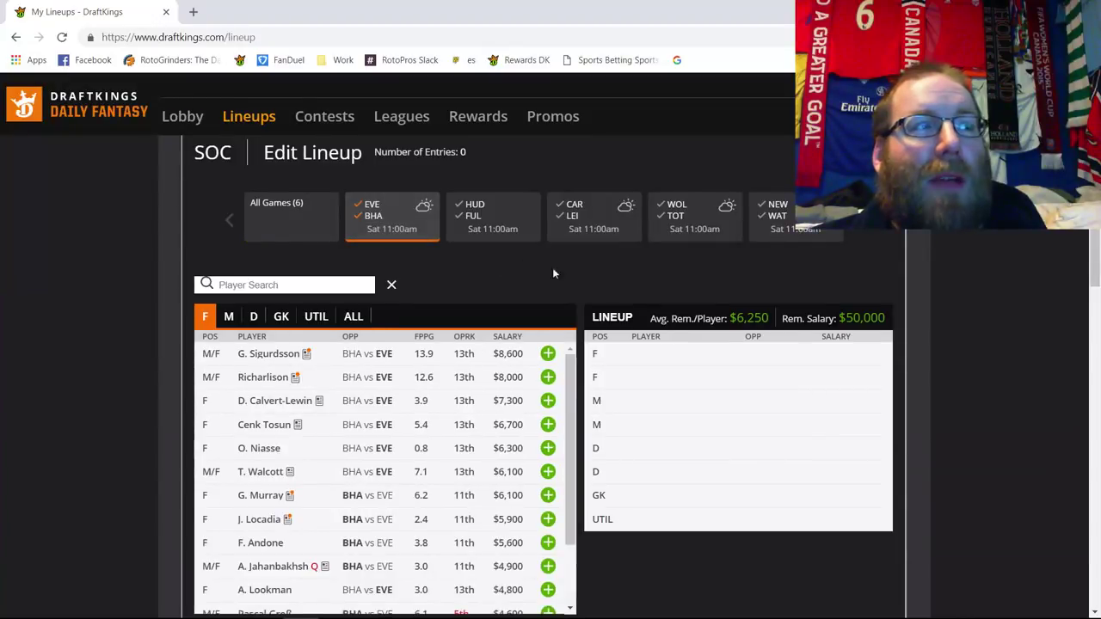
click(281, 316)
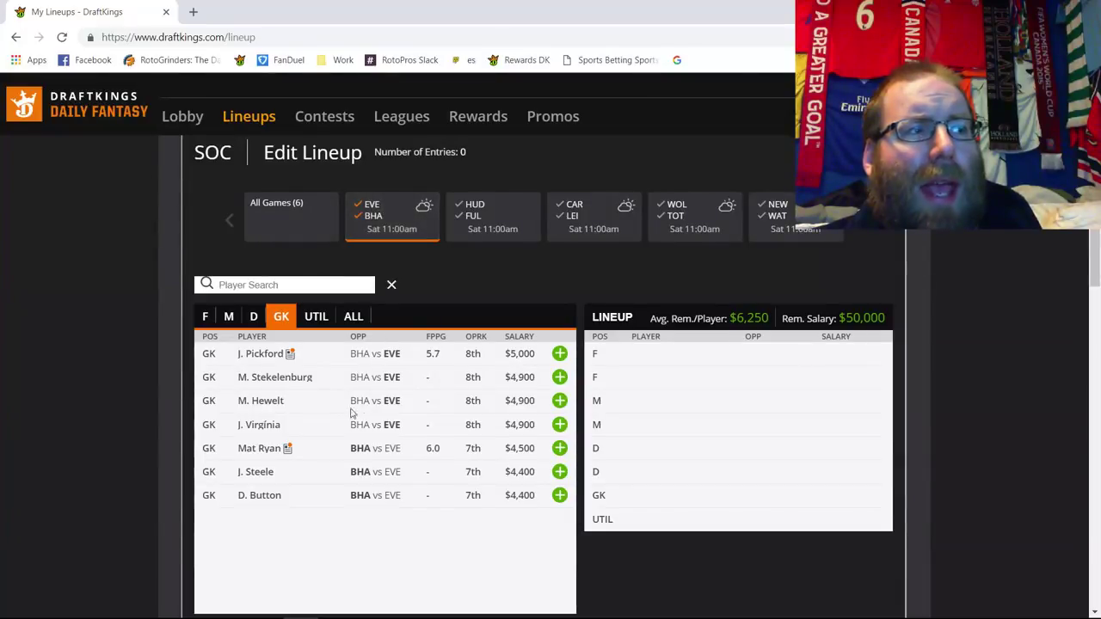
- Try Brighton goalkeeper Mat Ryan with Brighton midfielder Solly March in the lineup, and remove both players
click(559, 448)
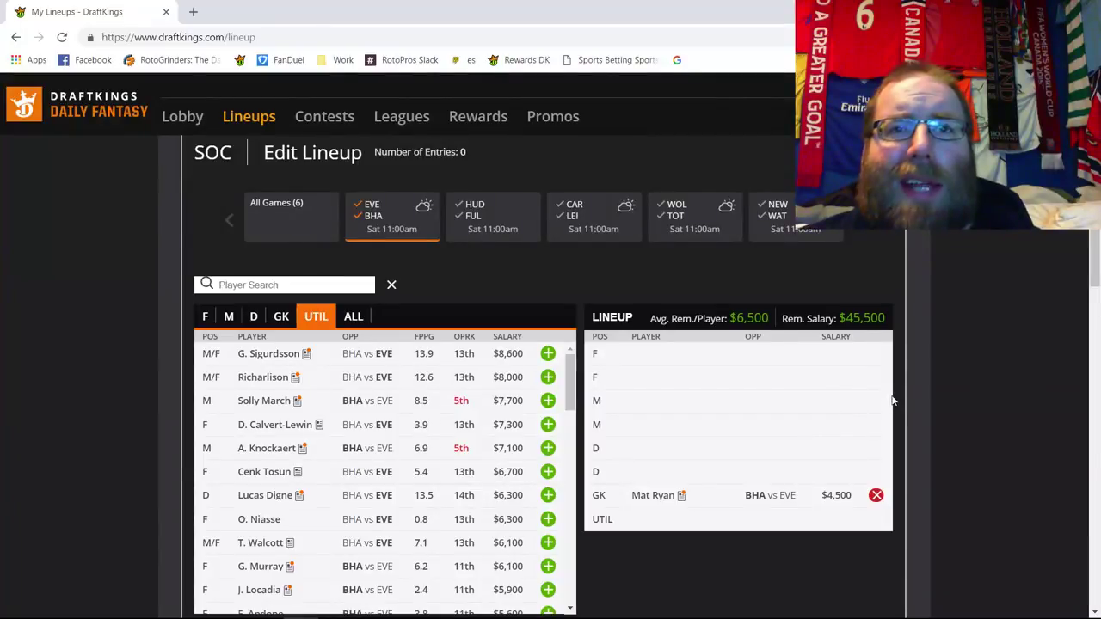
click(253, 316)
click(356, 210)
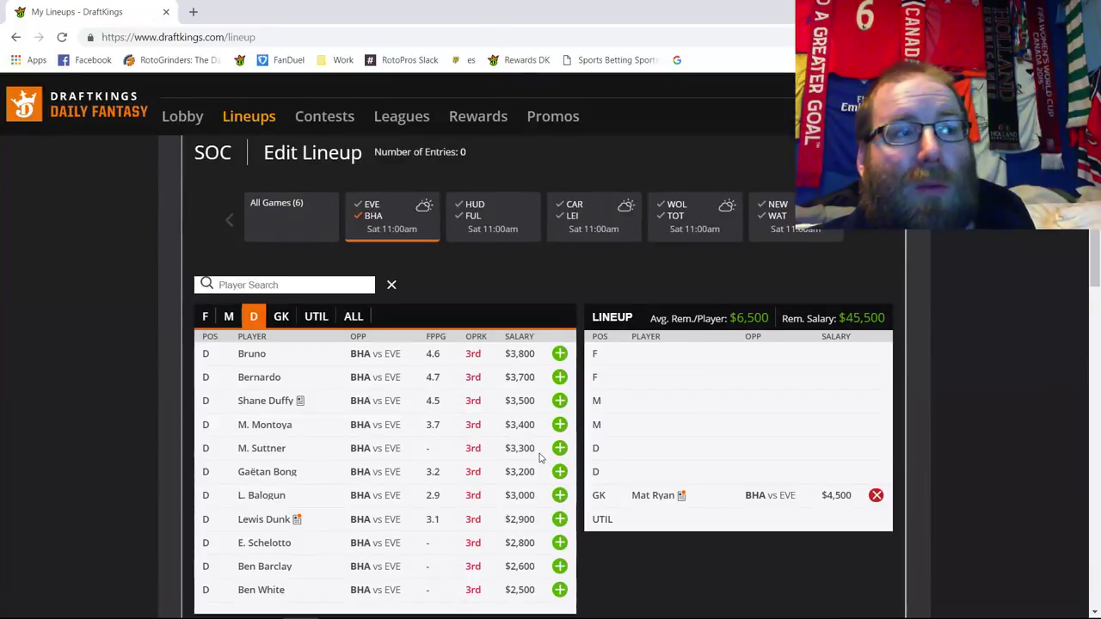
click(229, 317)
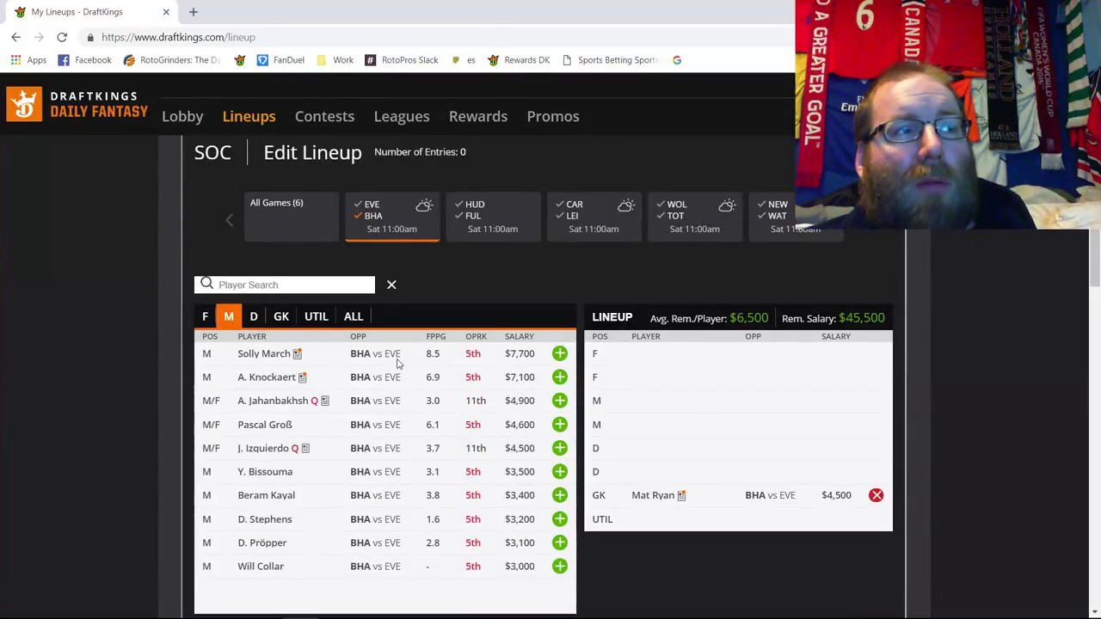
click(559, 353)
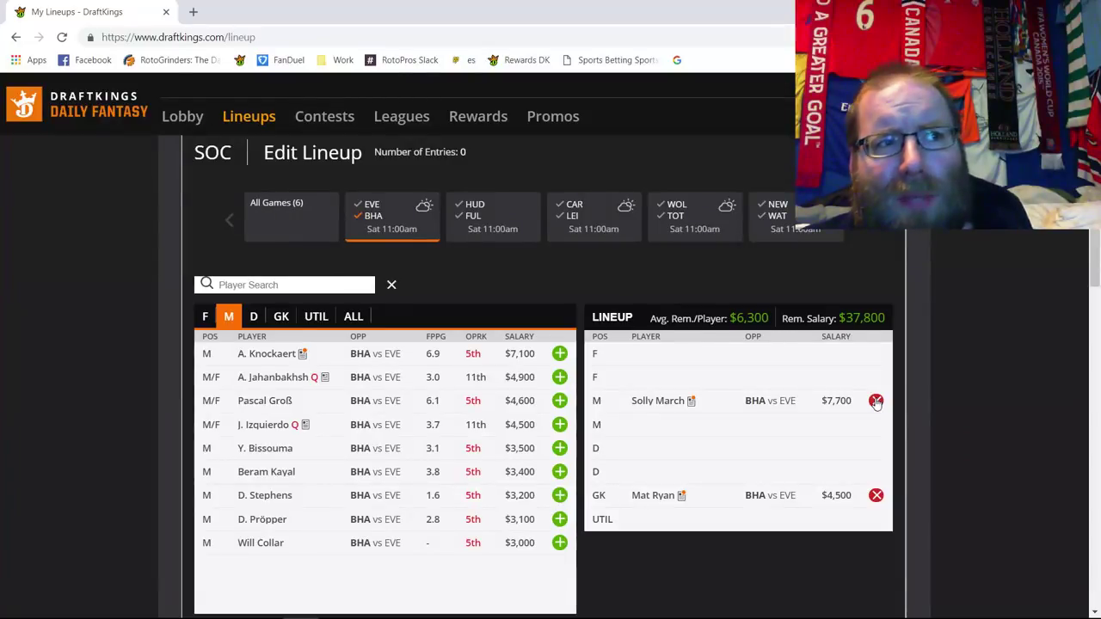
click(876, 401)
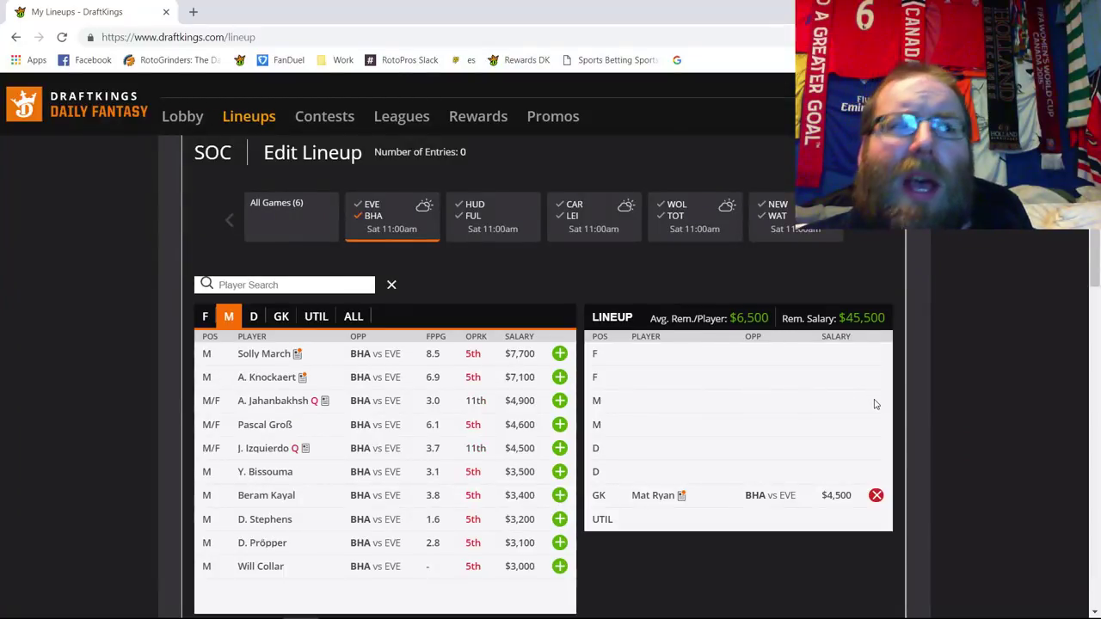
click(874, 495)
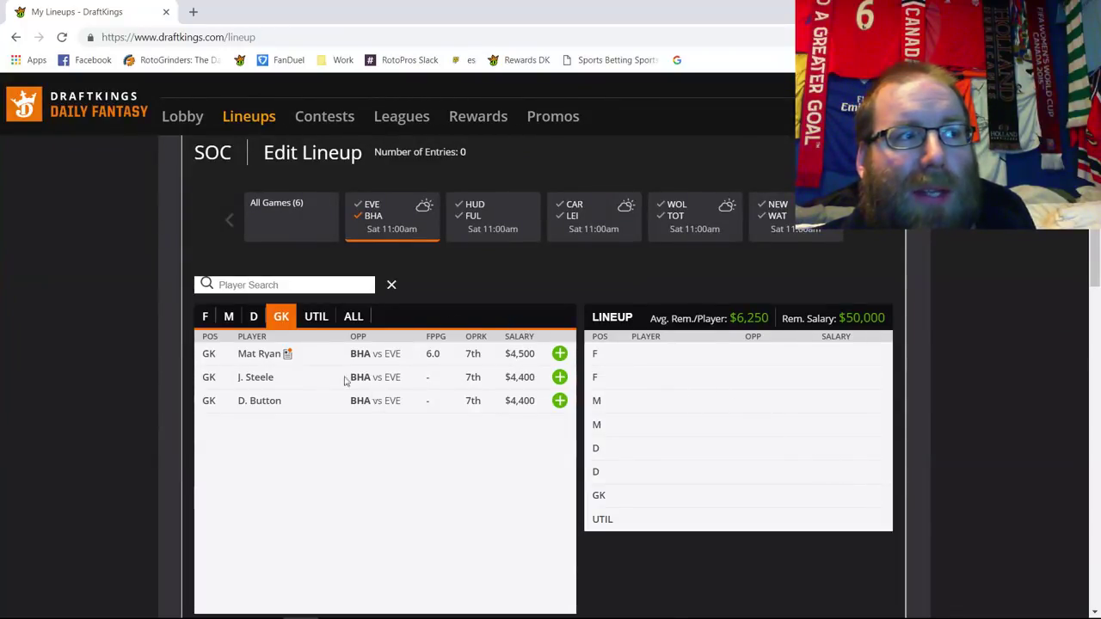
- Review the 10-game log of Brighton forward Glenn Murray and close his player card
click(207, 318)
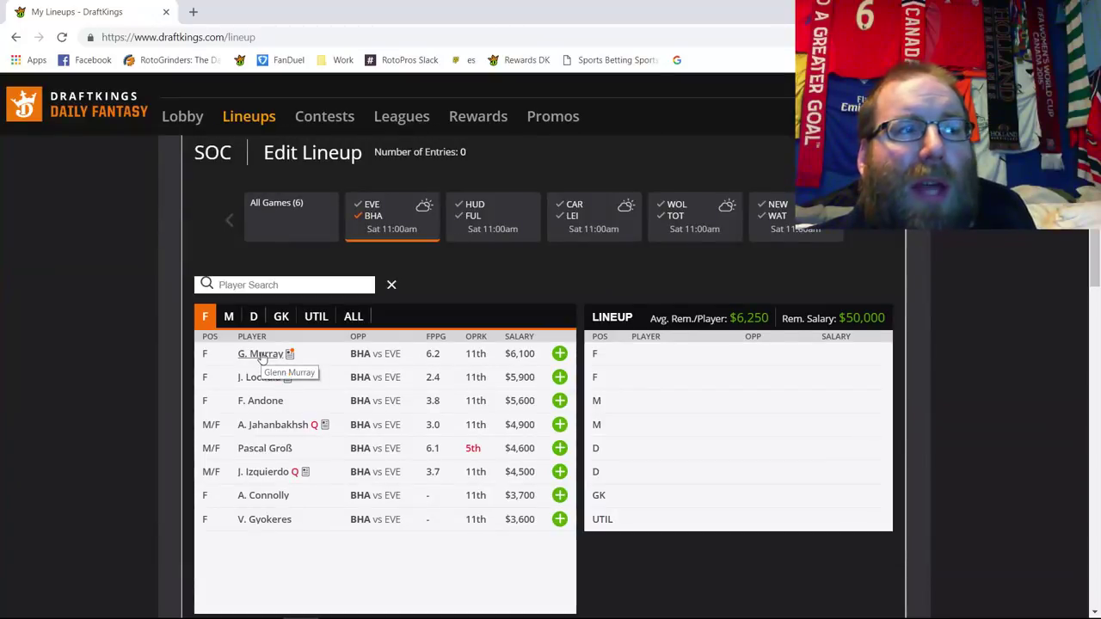
click(260, 353)
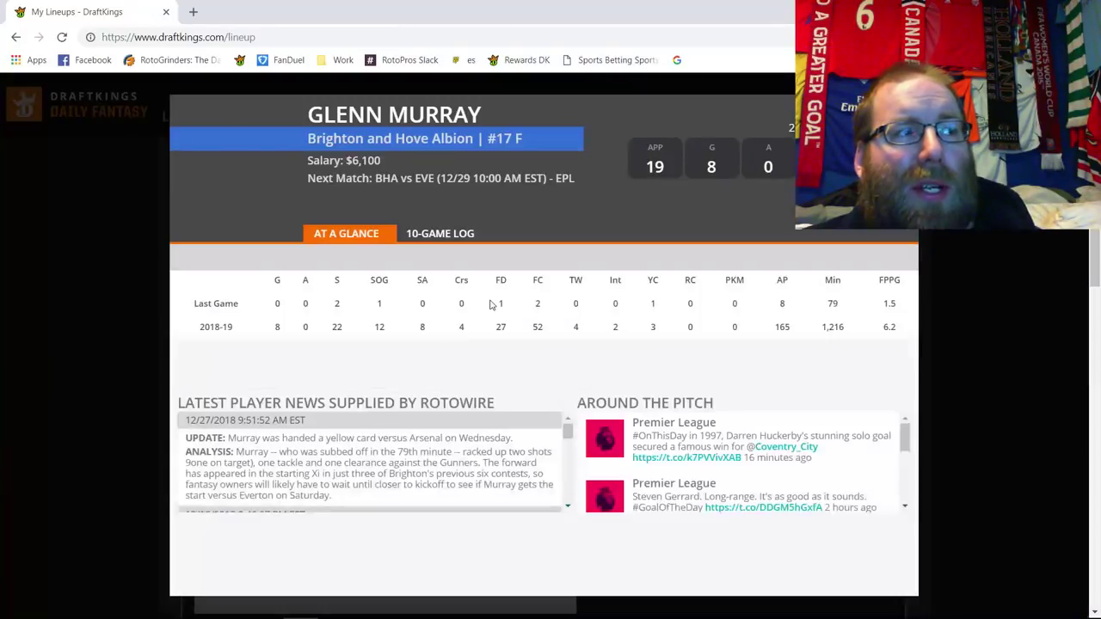
click(472, 243)
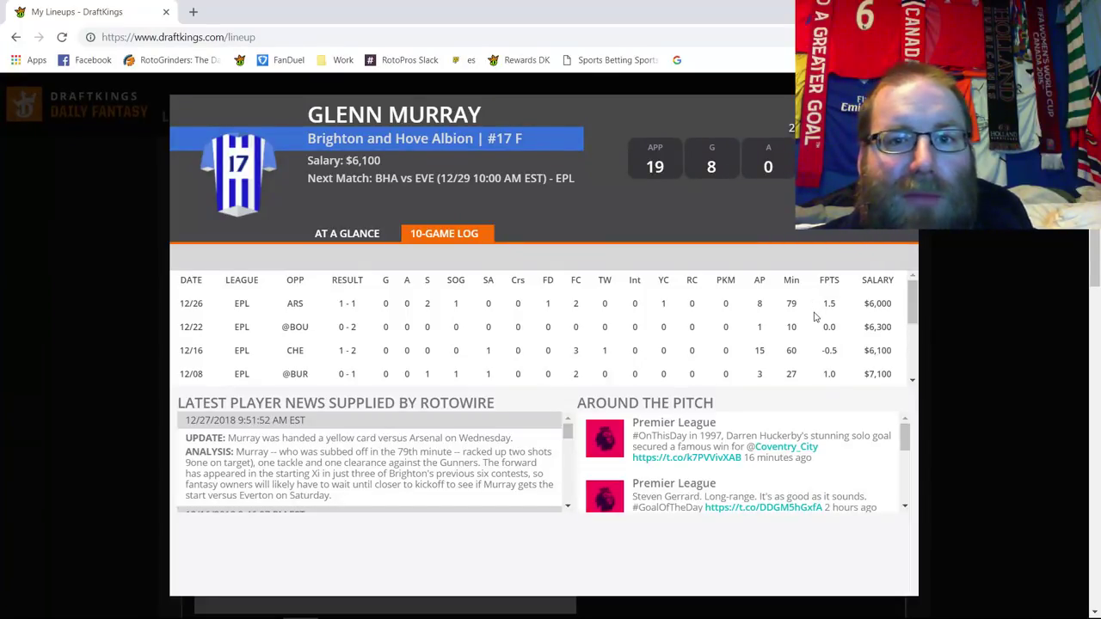
scroll(815, 317, down, 1)
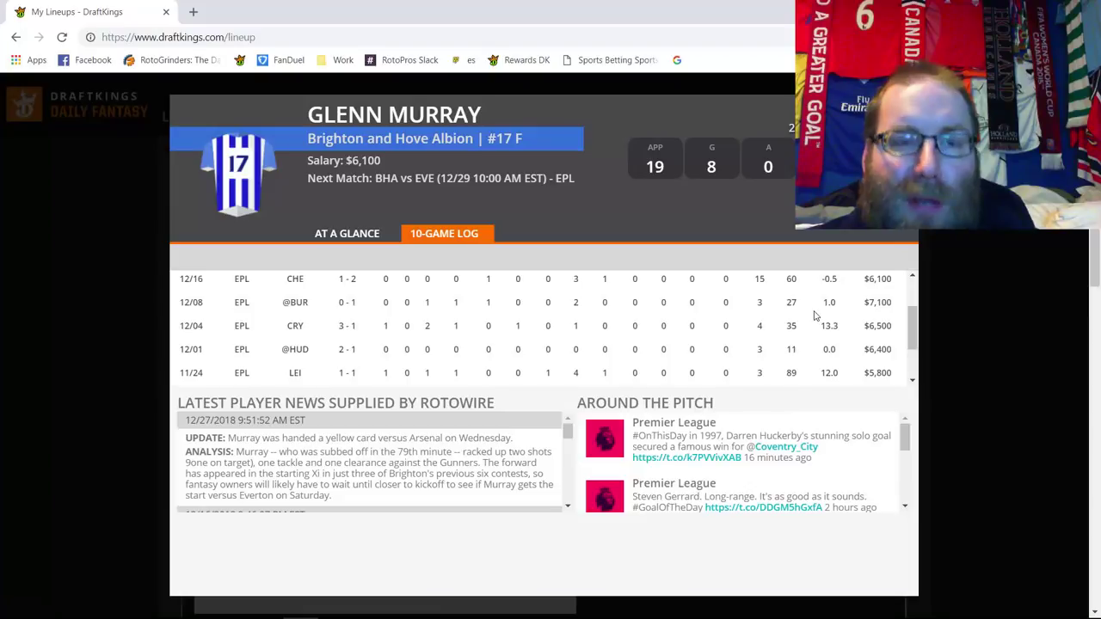
scroll(813, 311, up, 2)
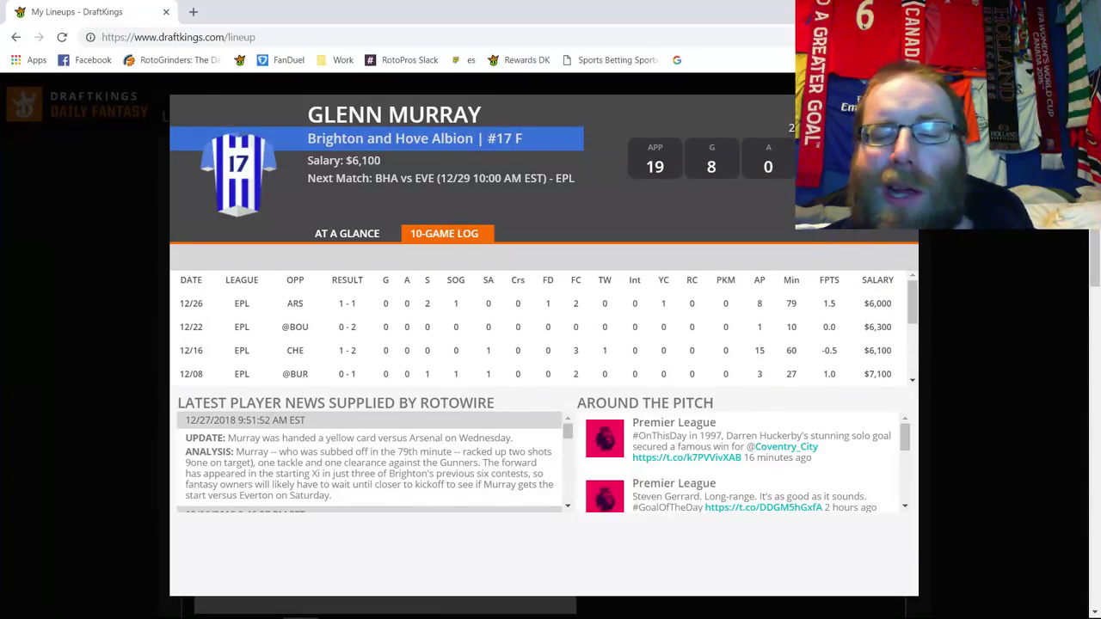
key(Escape)
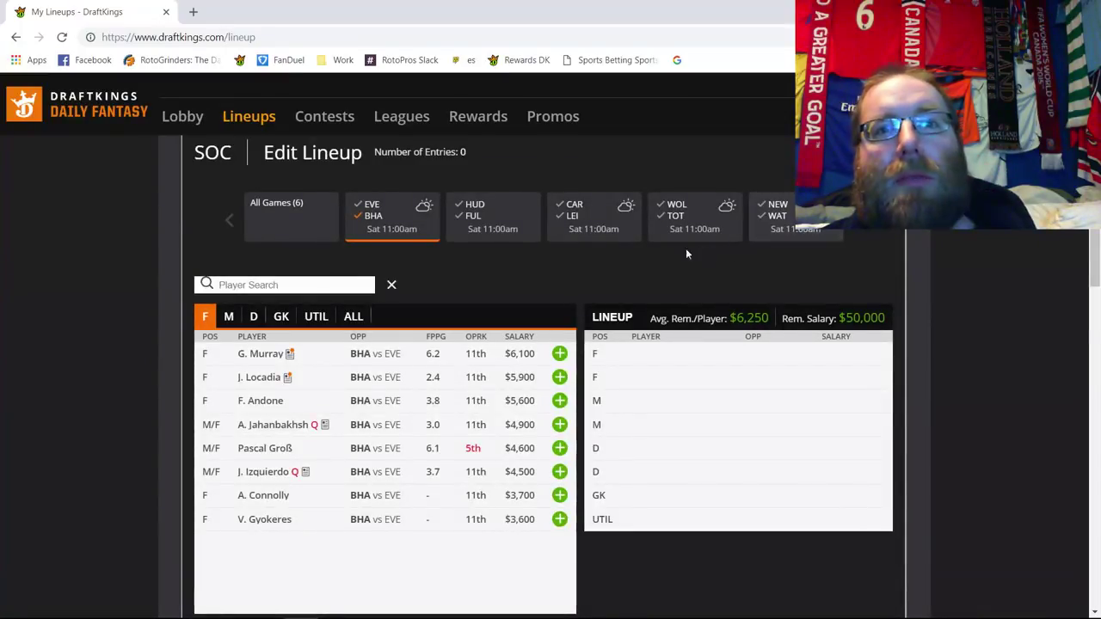
- Look through Brighton's midfielders and goalkeepers in the player pool
click(229, 316)
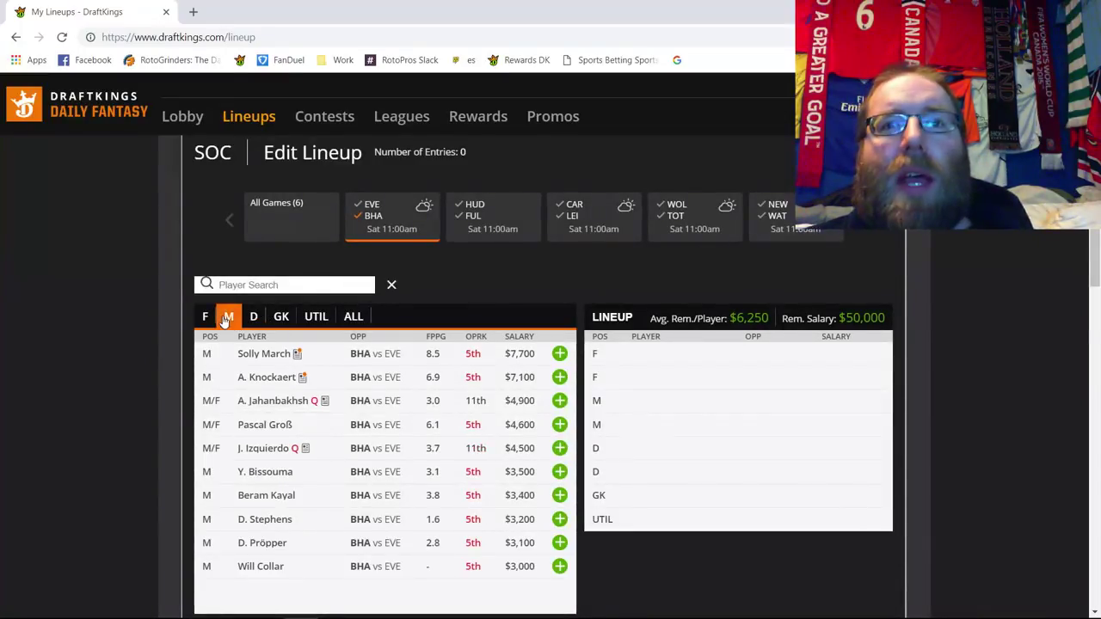
click(280, 317)
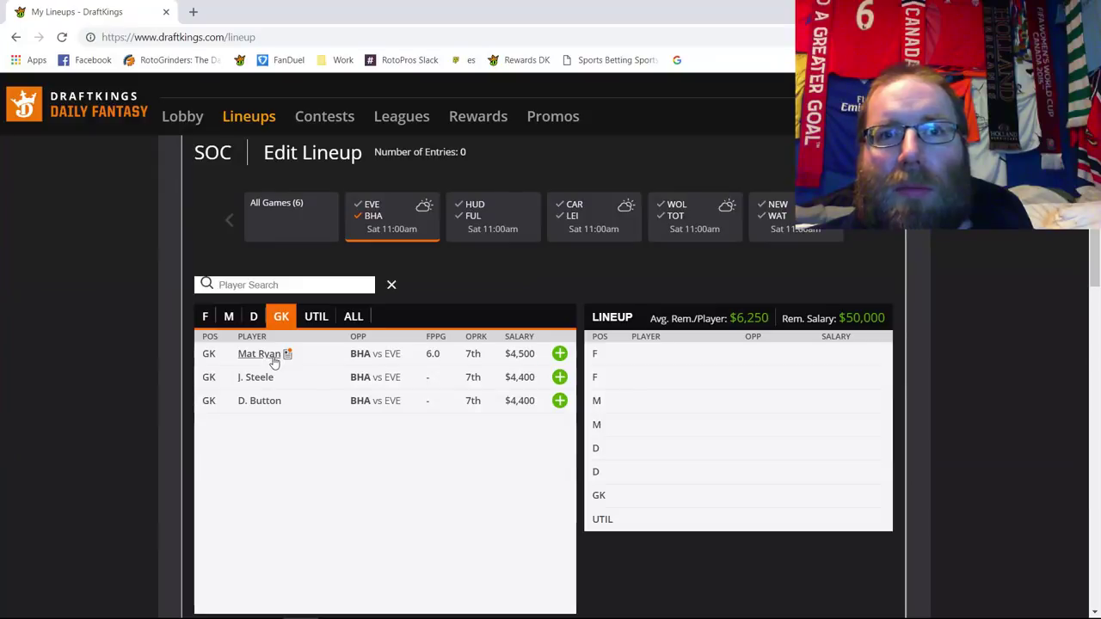
click(230, 320)
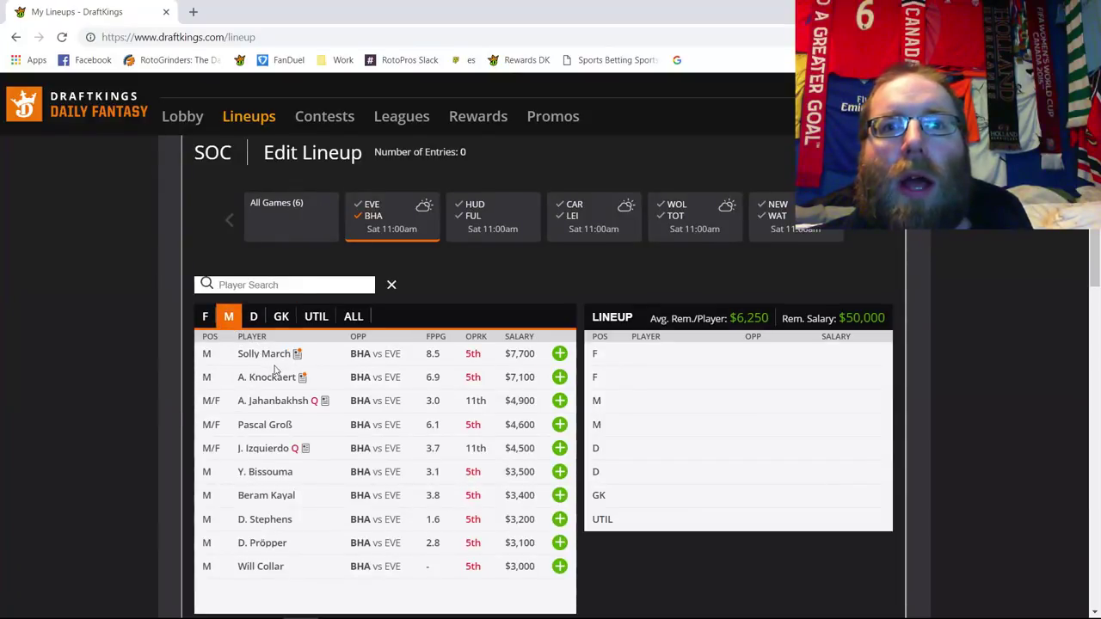
- Limit the player pool to Everton and review defender Lucas Digne's 10-game log
click(377, 222)
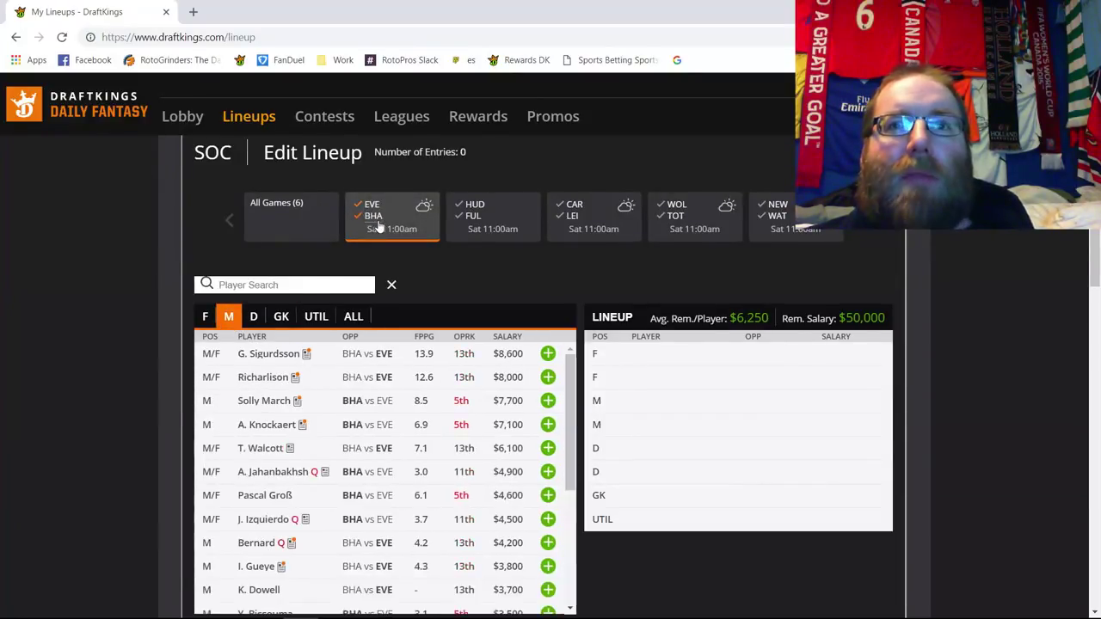
click(289, 317)
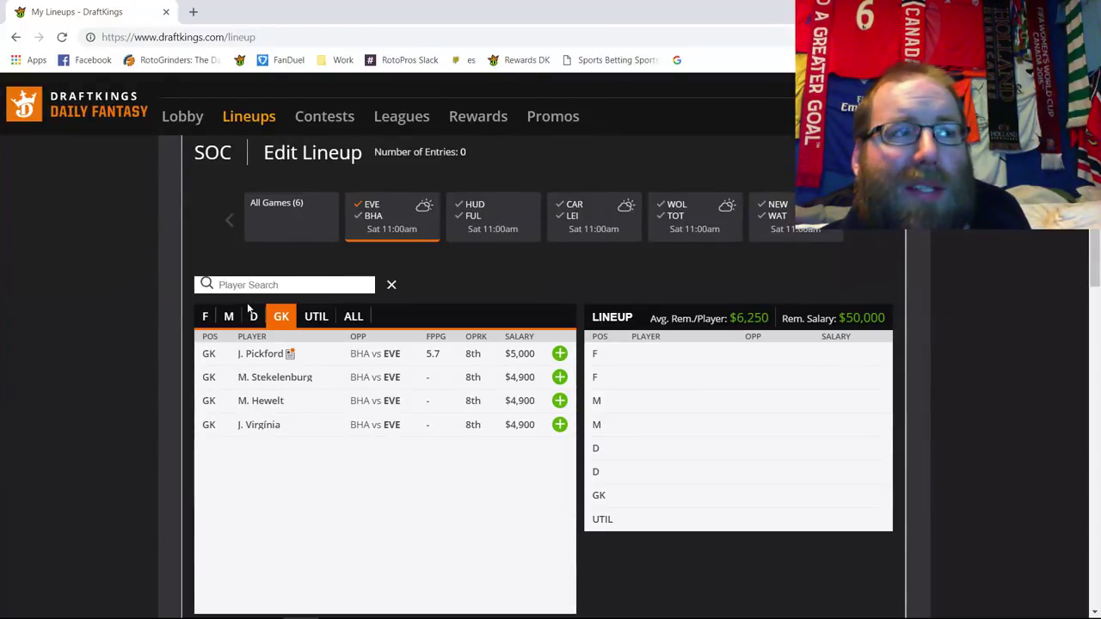
click(255, 317)
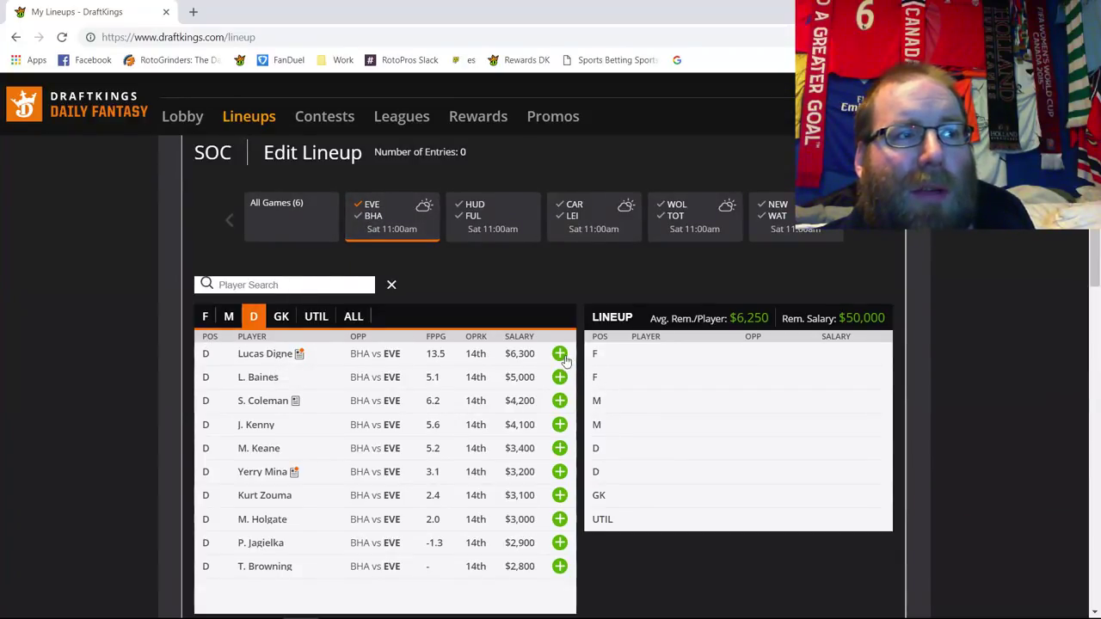
click(249, 355)
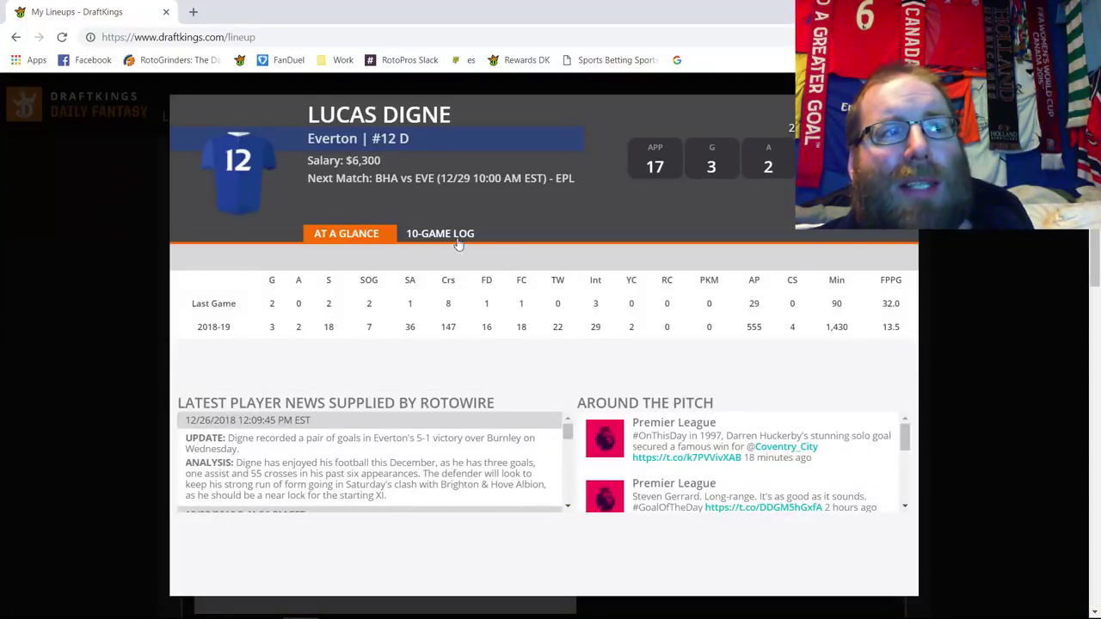
click(451, 234)
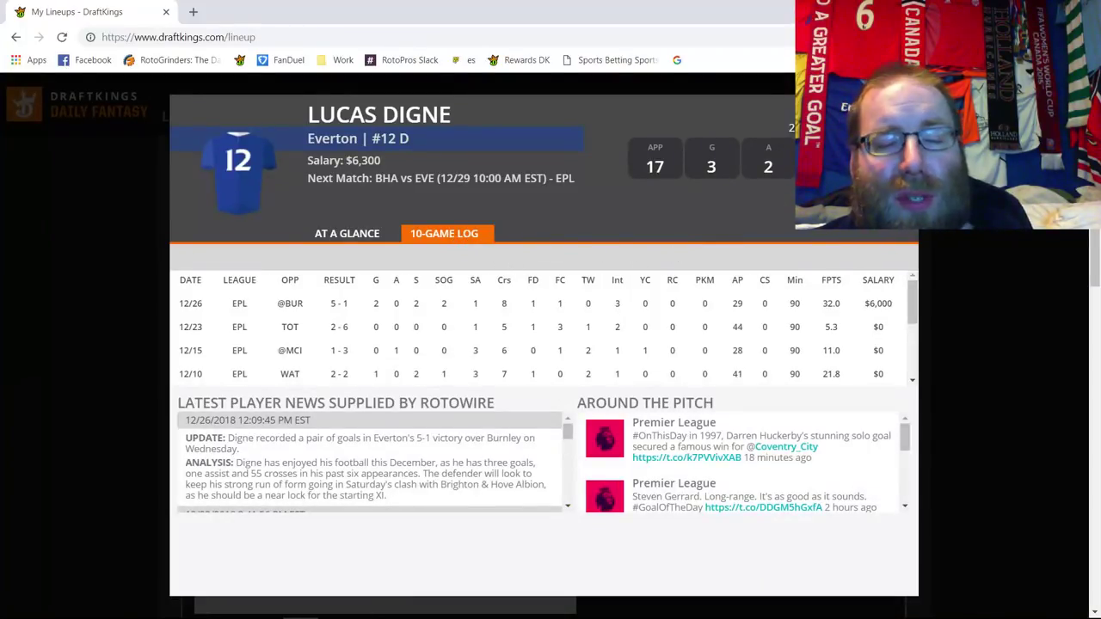
key(Escape)
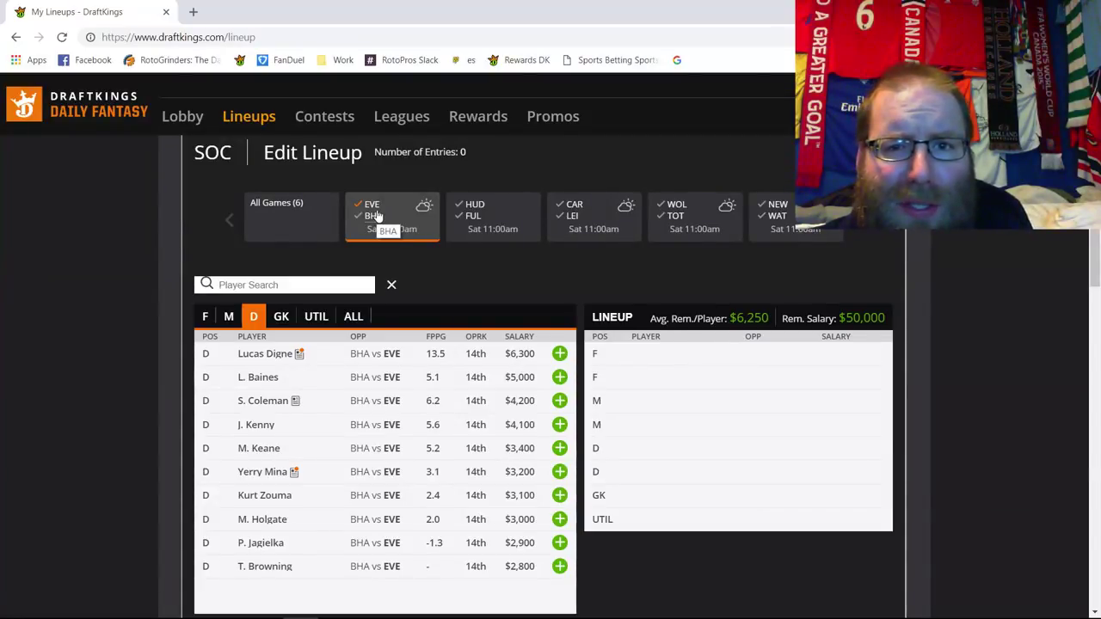
- Try Everton midfielder G. Sigurdsson with defender Lucas Digne in the lineup, and remove both players
click(229, 316)
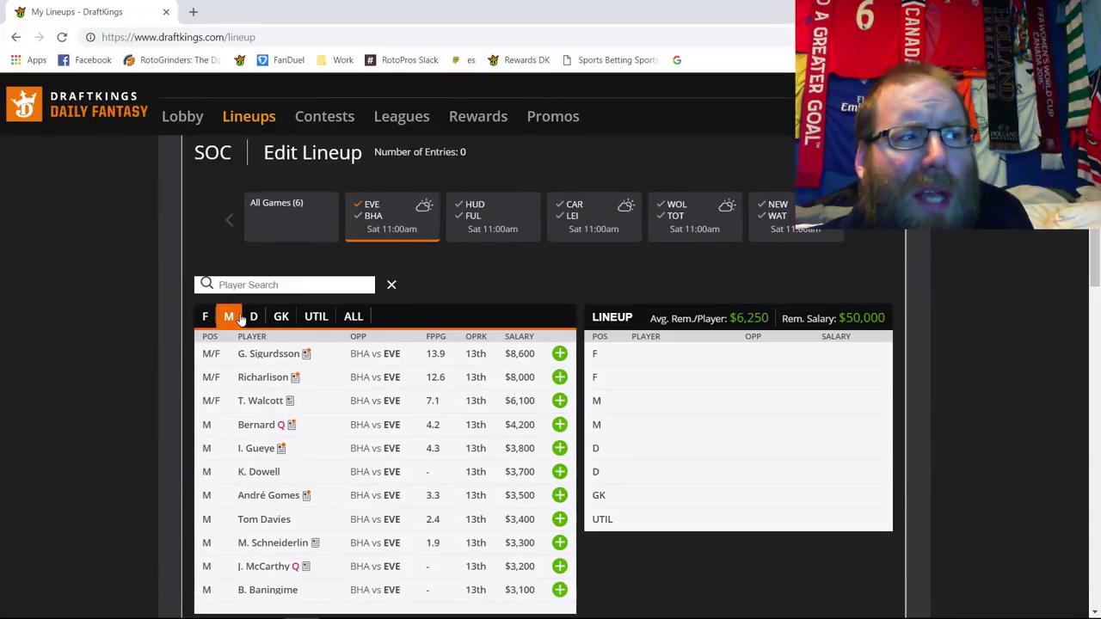
click(560, 353)
click(253, 316)
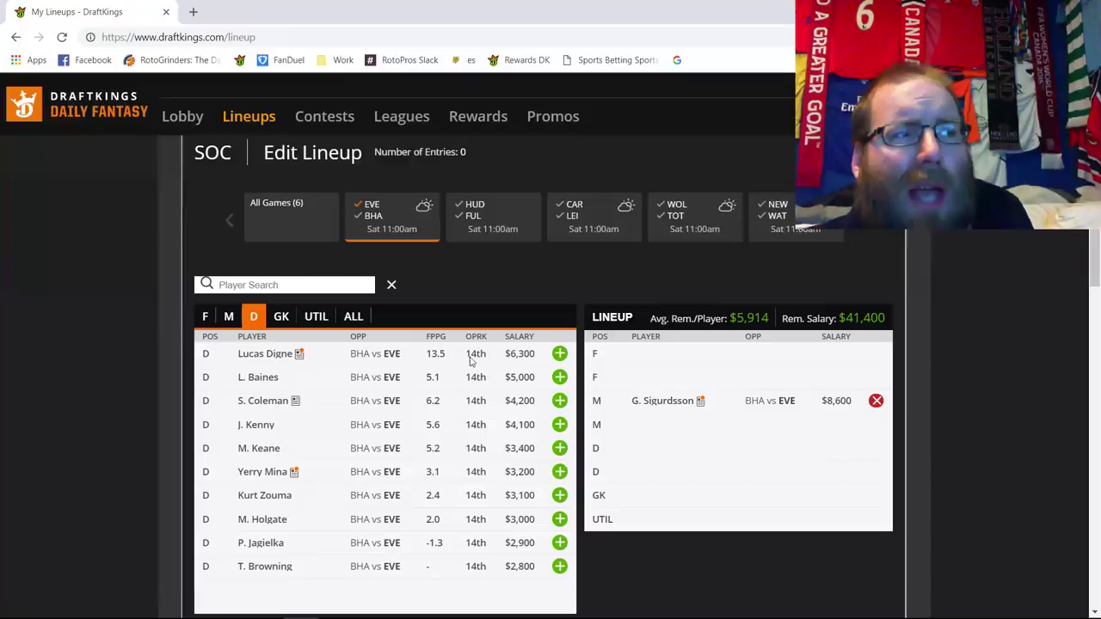
click(560, 353)
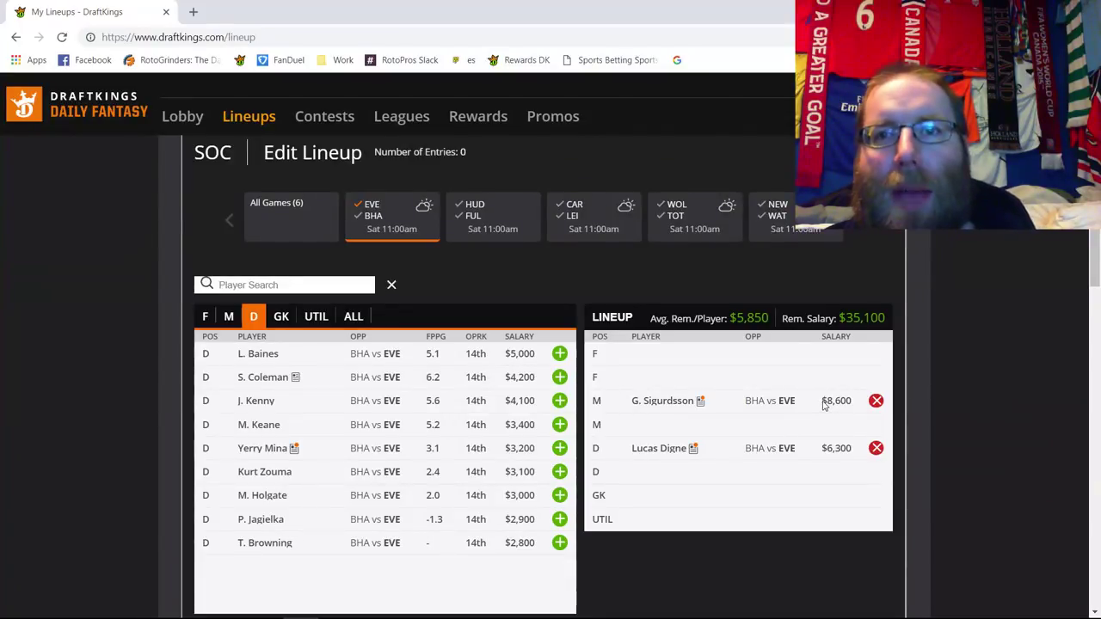
click(875, 401)
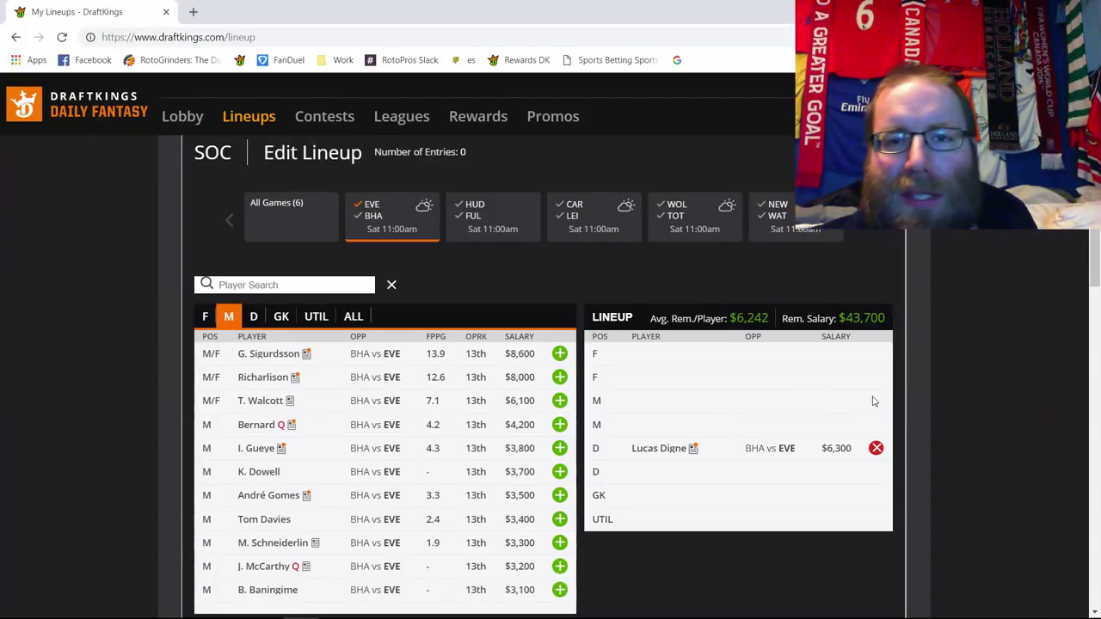
click(876, 448)
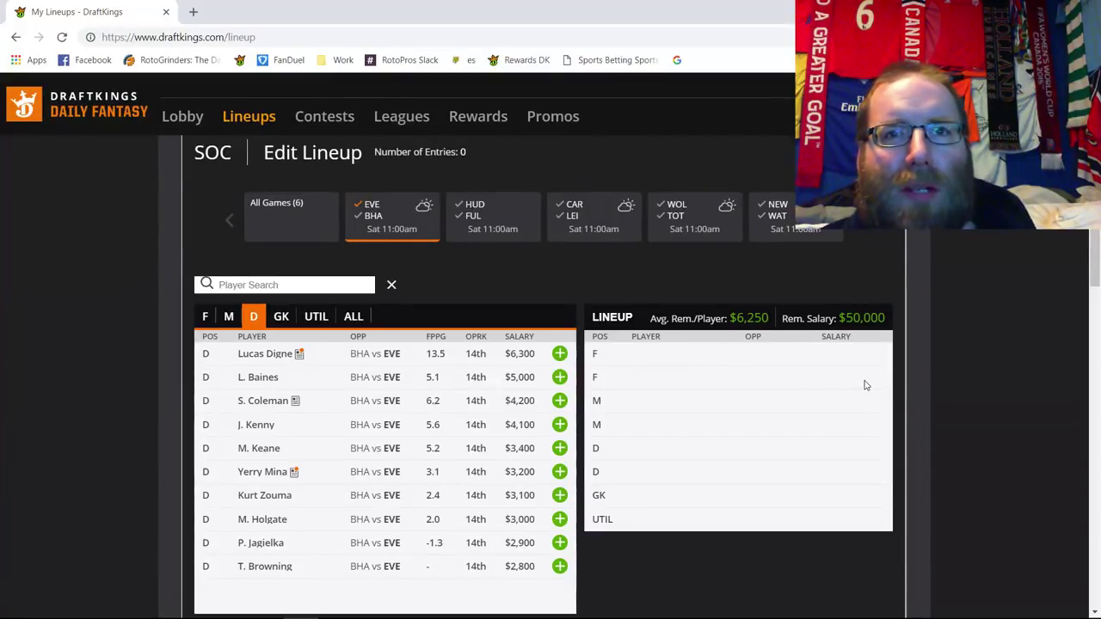
- Filter the player pool to the HUD–FUL match and examine Fulham goalkeeper Sergio Rico's game log, marking his 12/22 fantasy points
click(381, 215)
click(473, 217)
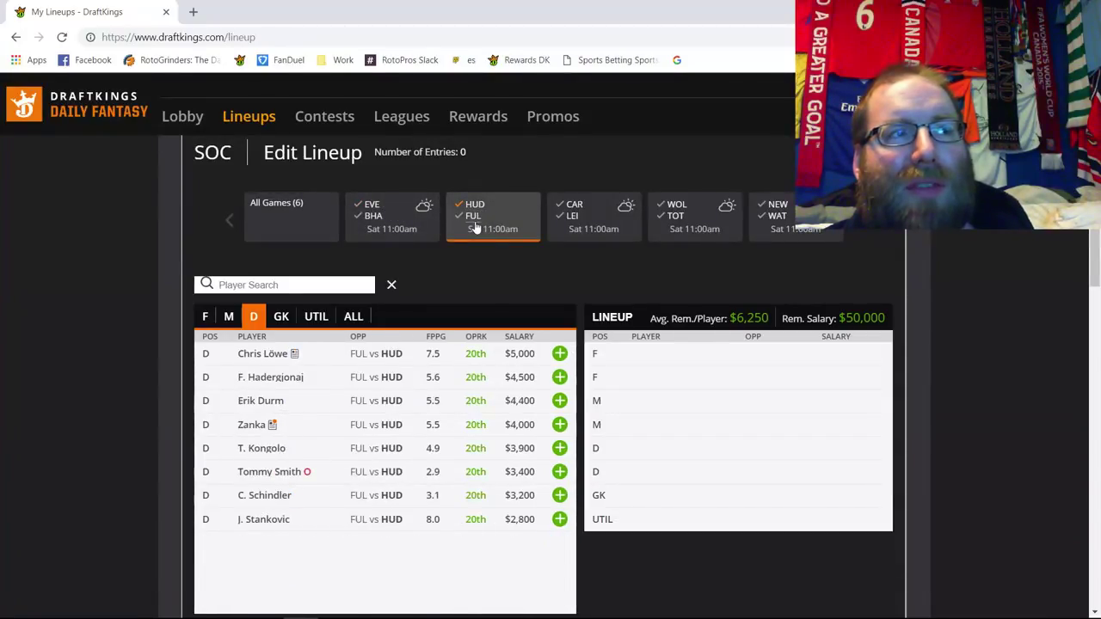
click(281, 316)
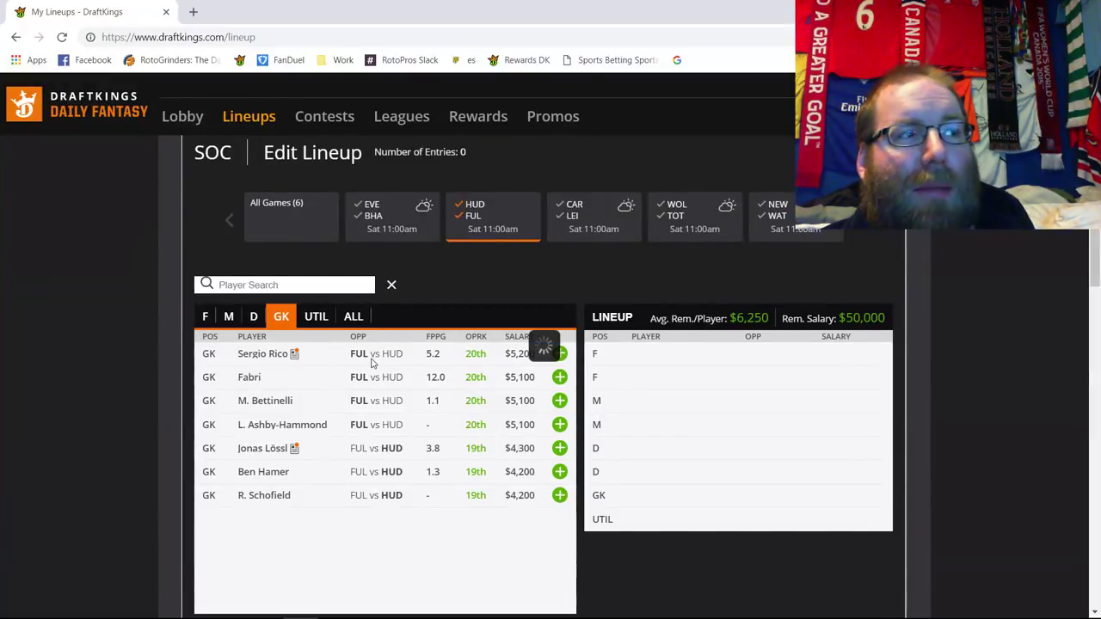
click(263, 355)
click(454, 234)
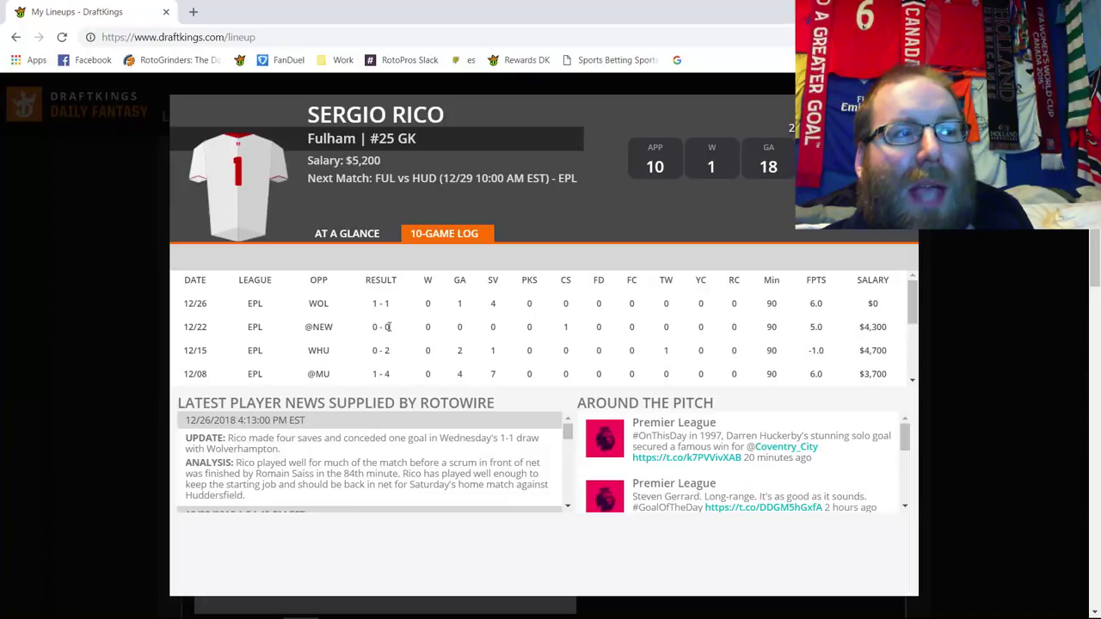
drag(369, 327, 817, 327)
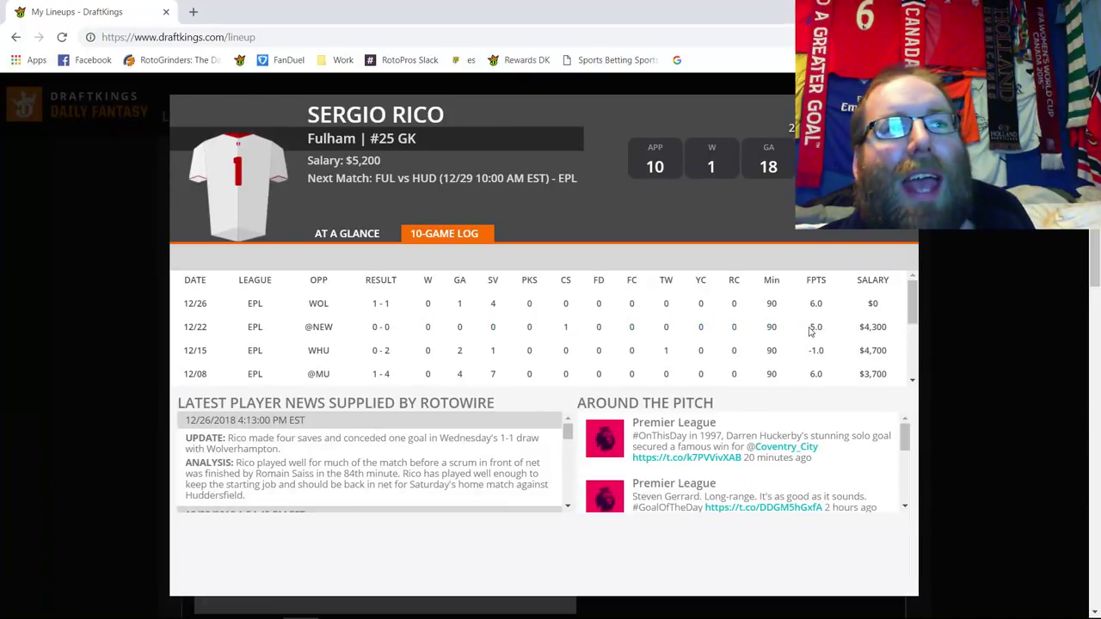
double_click(814, 327)
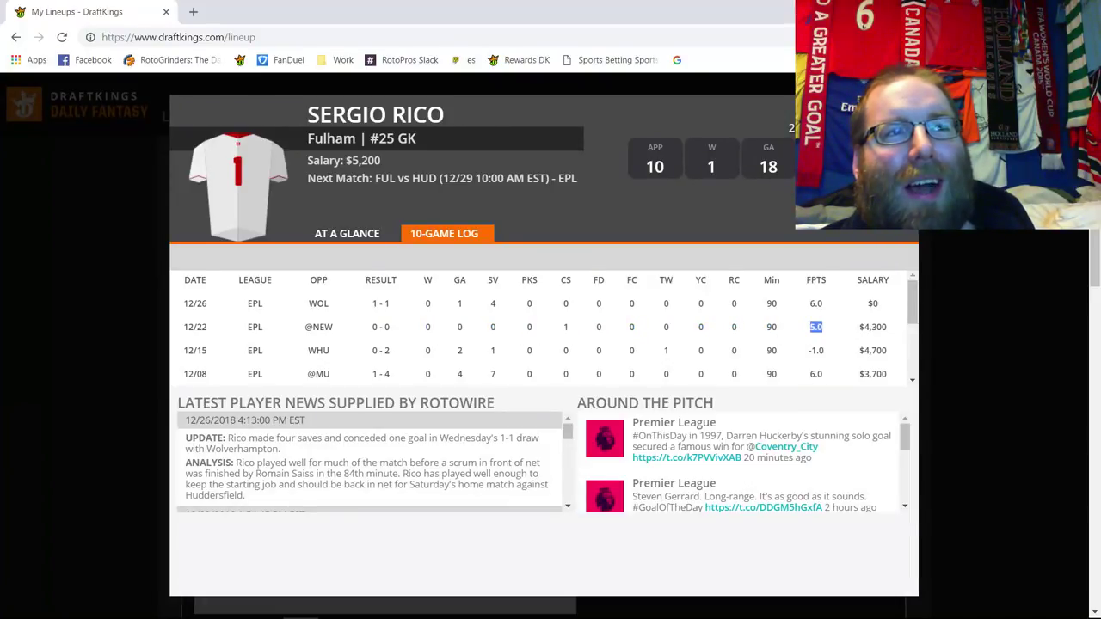
- Close Sergio Rico's player card and narrow the HUD–FUL player pool to Fulham's defenders
key(Escape)
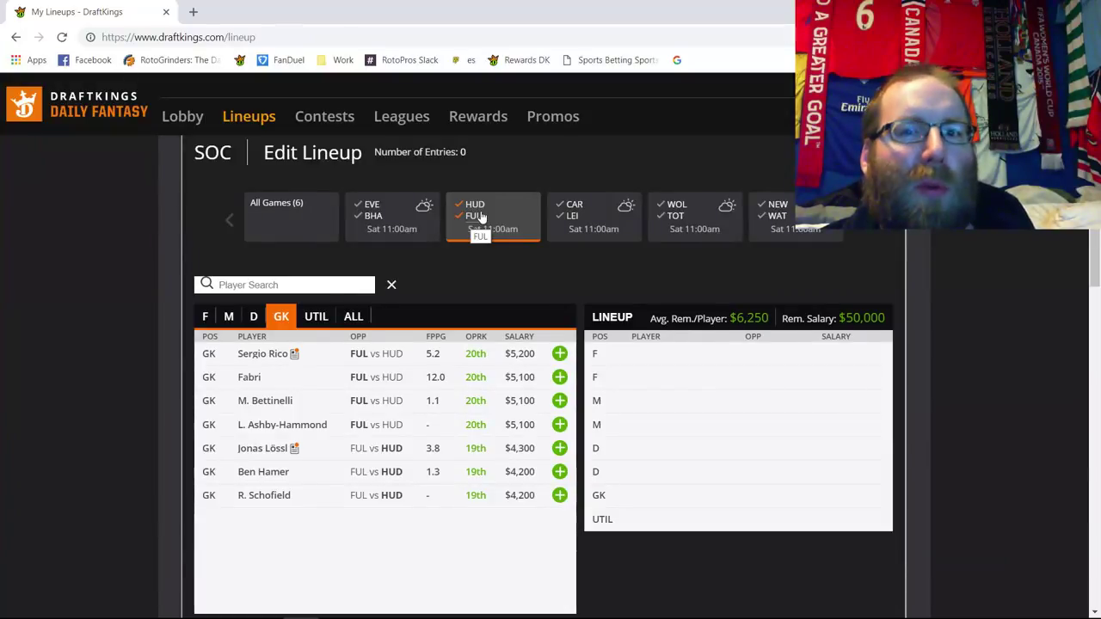
click(250, 325)
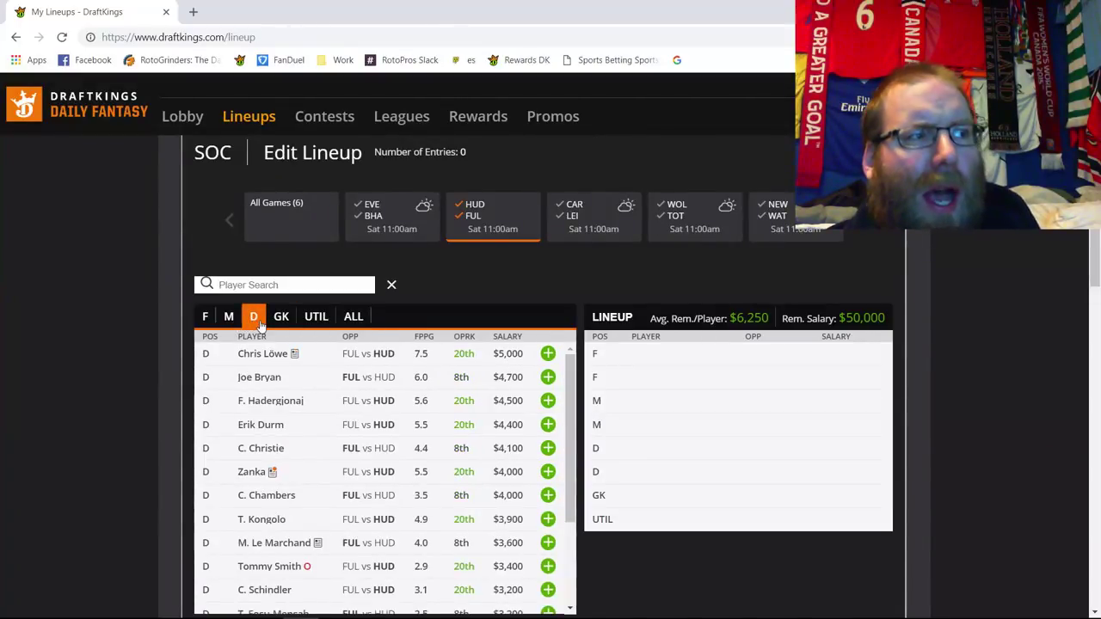
click(465, 209)
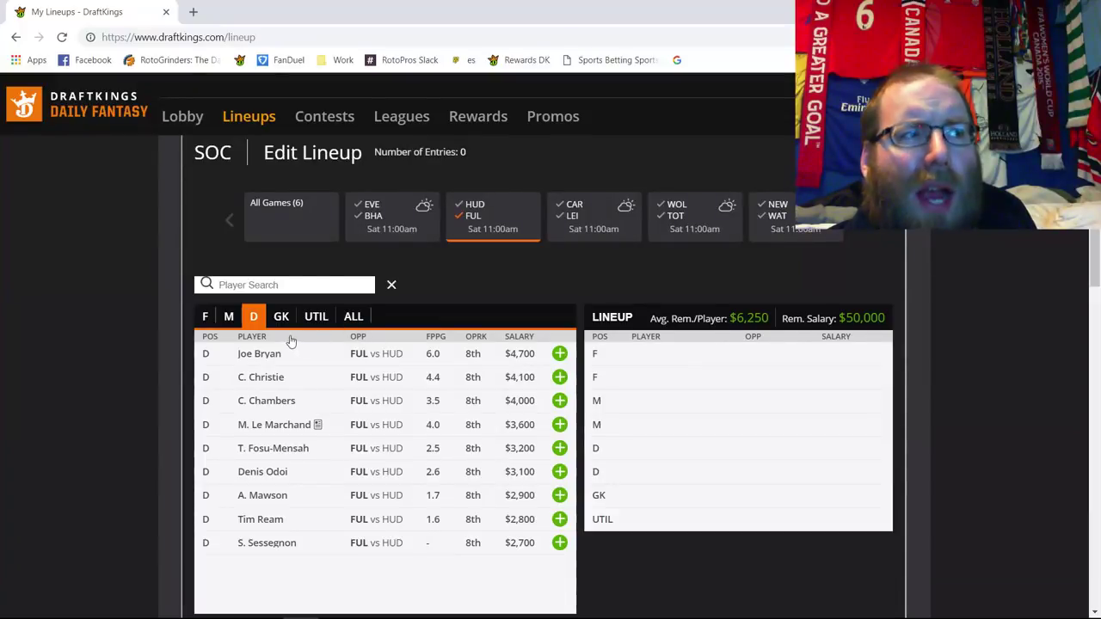
- Examine Fulham defender Calum Chambers' 10-game log, marking his 12/26 fantasy points and his 12/22 clean sheet and fantasy points
click(274, 401)
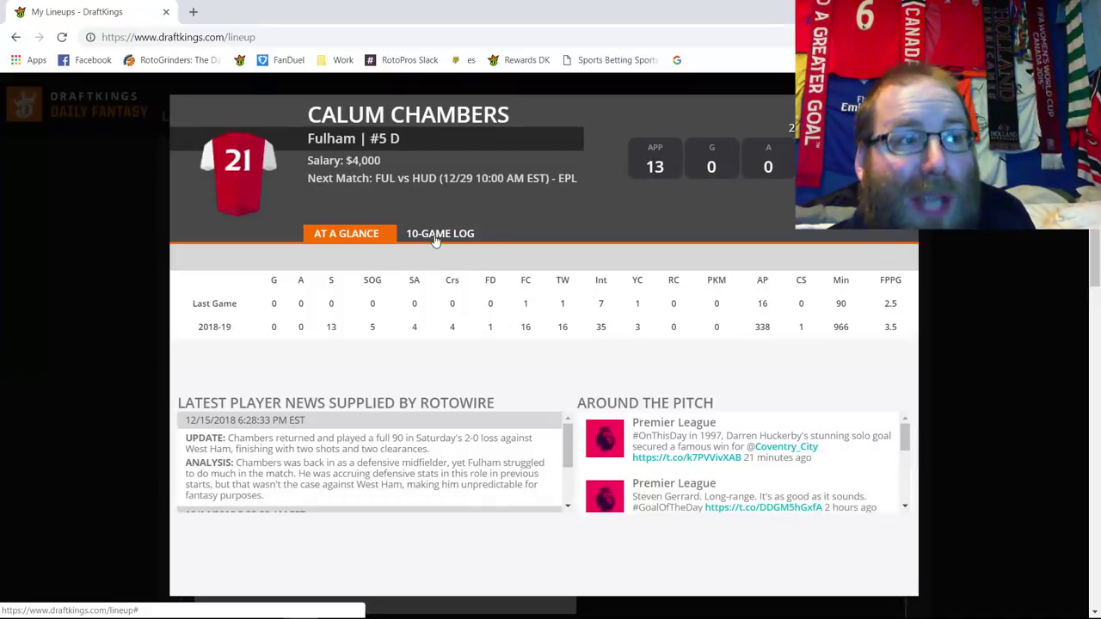
click(436, 240)
double_click(830, 302)
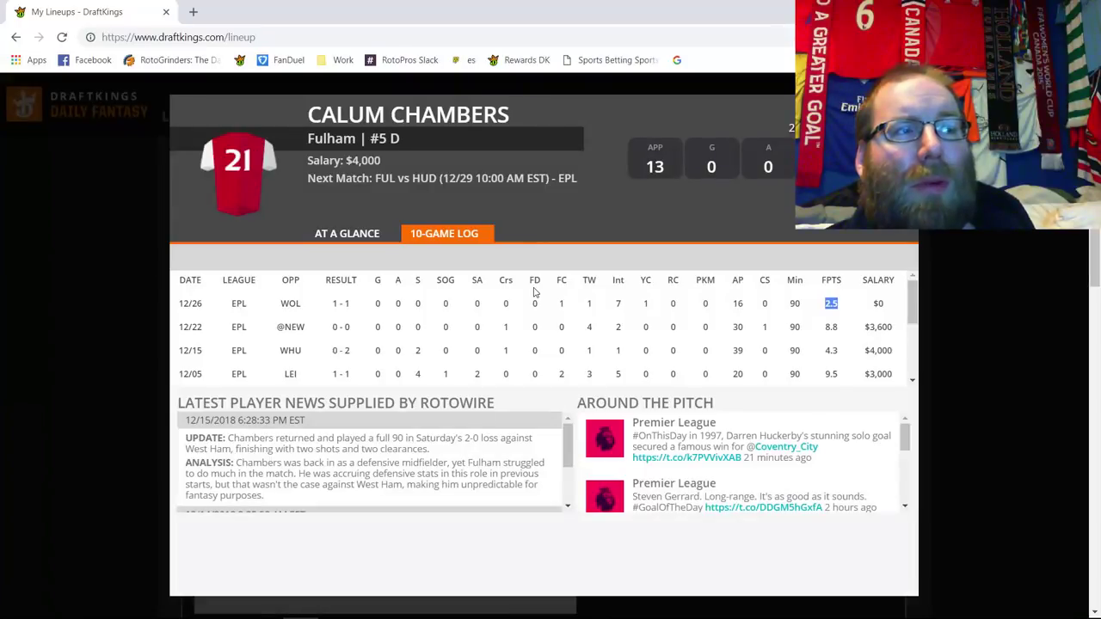
click(831, 325)
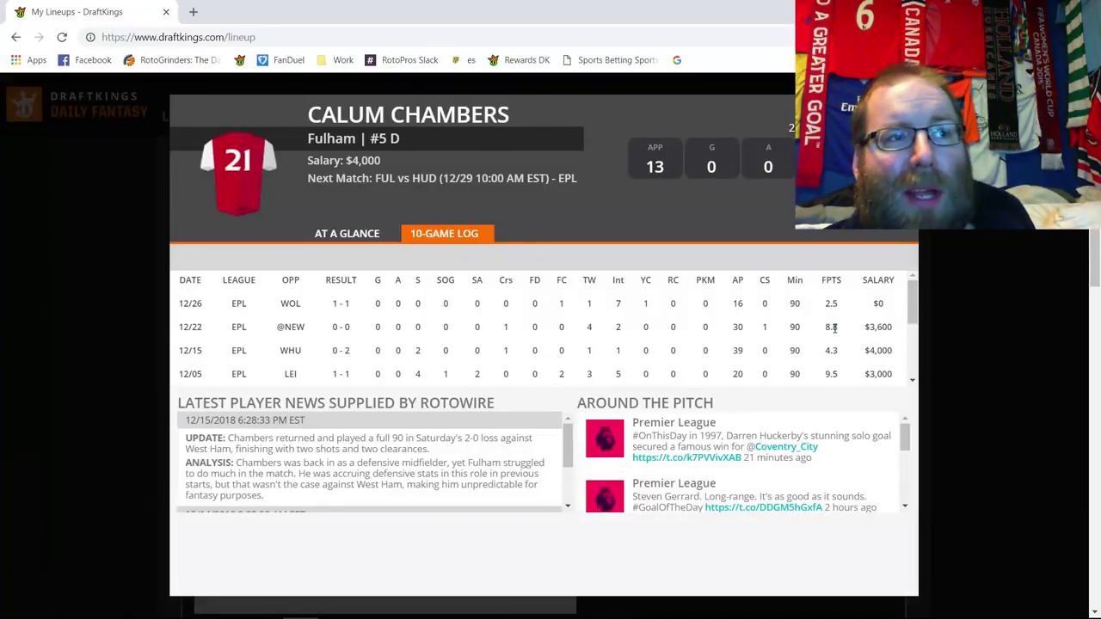
double_click(832, 327)
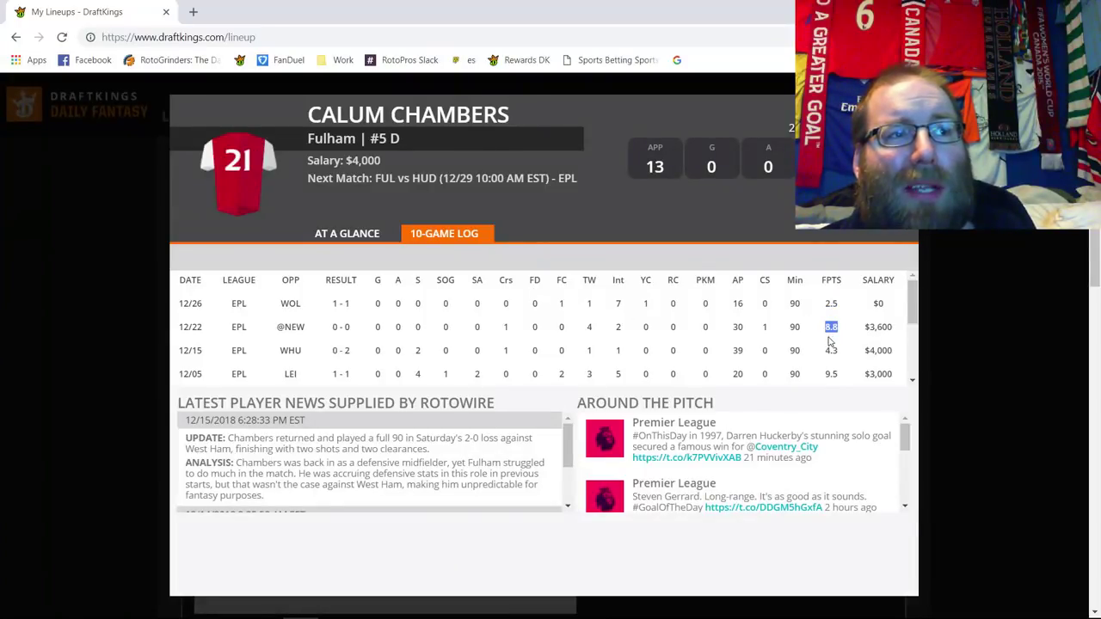
click(768, 325)
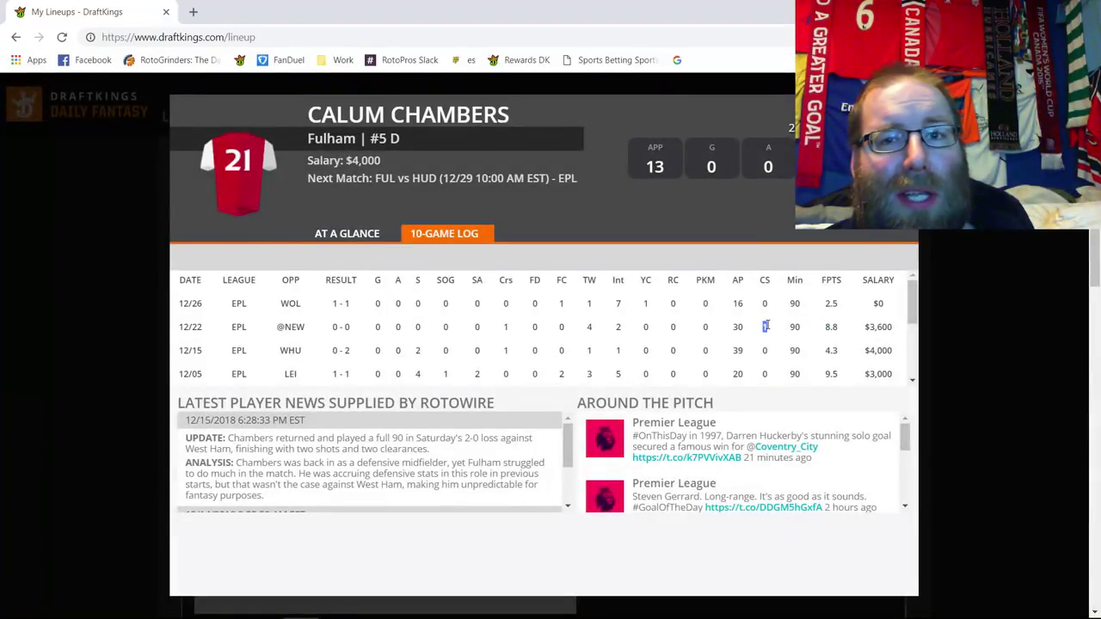
double_click(829, 327)
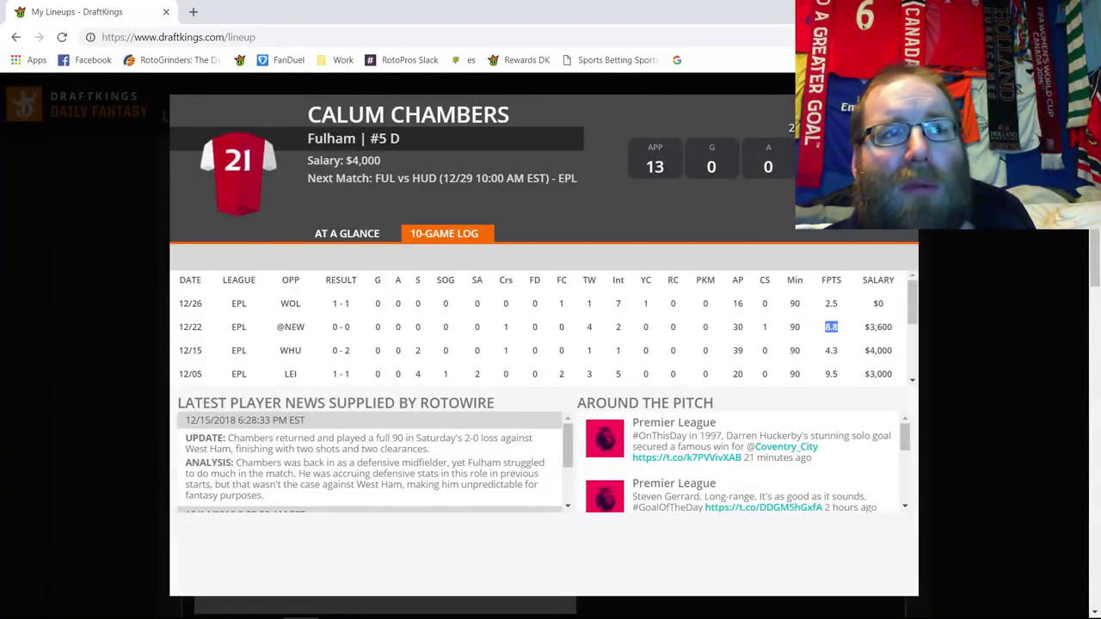
key(Escape)
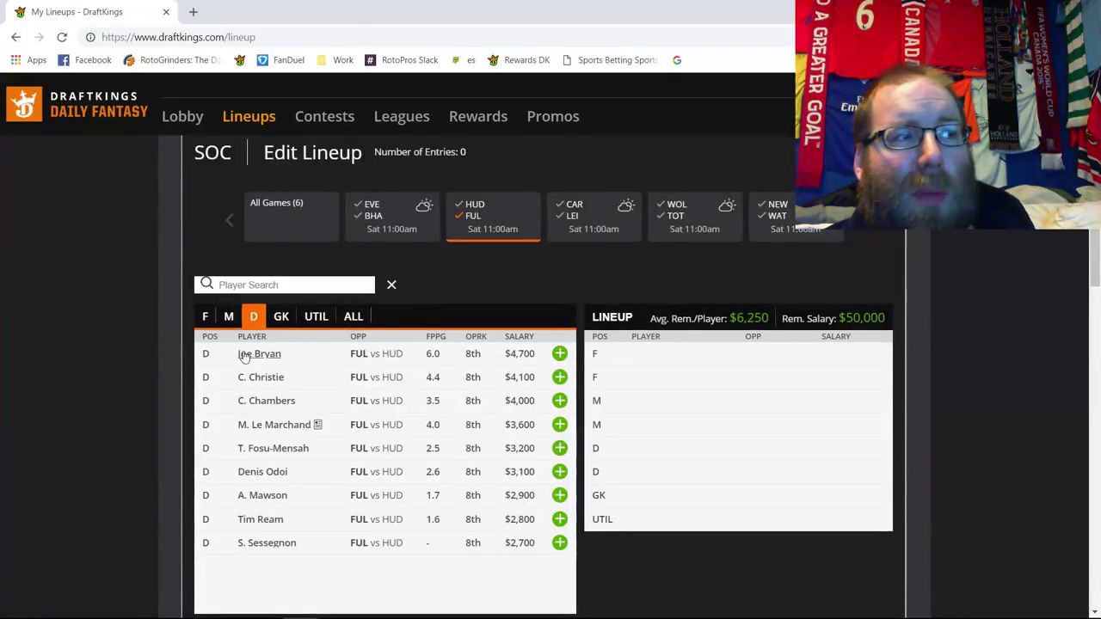
- Look up Fulham midfielder André Schürrle's full 10-game log, marking his 10/07 fantasy points against Arsenal
click(230, 317)
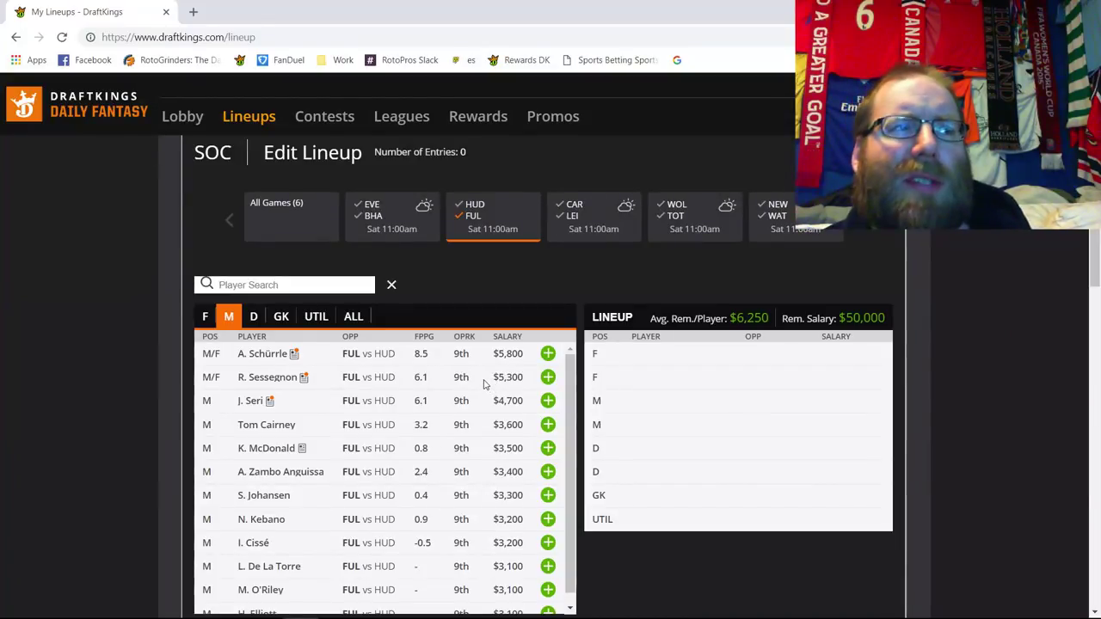
click(265, 358)
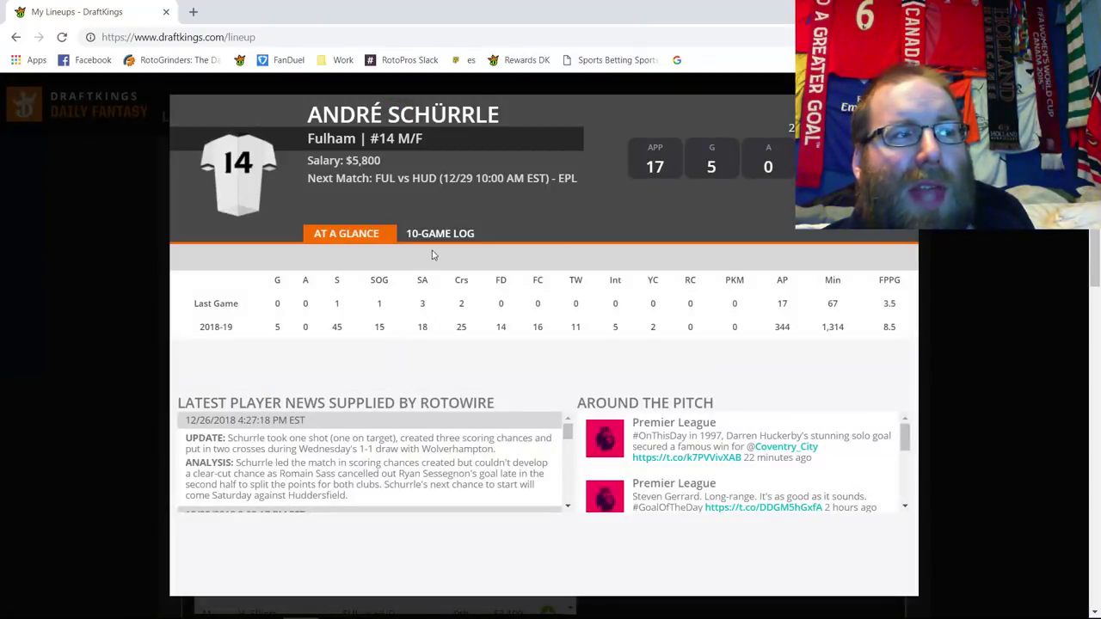
click(440, 238)
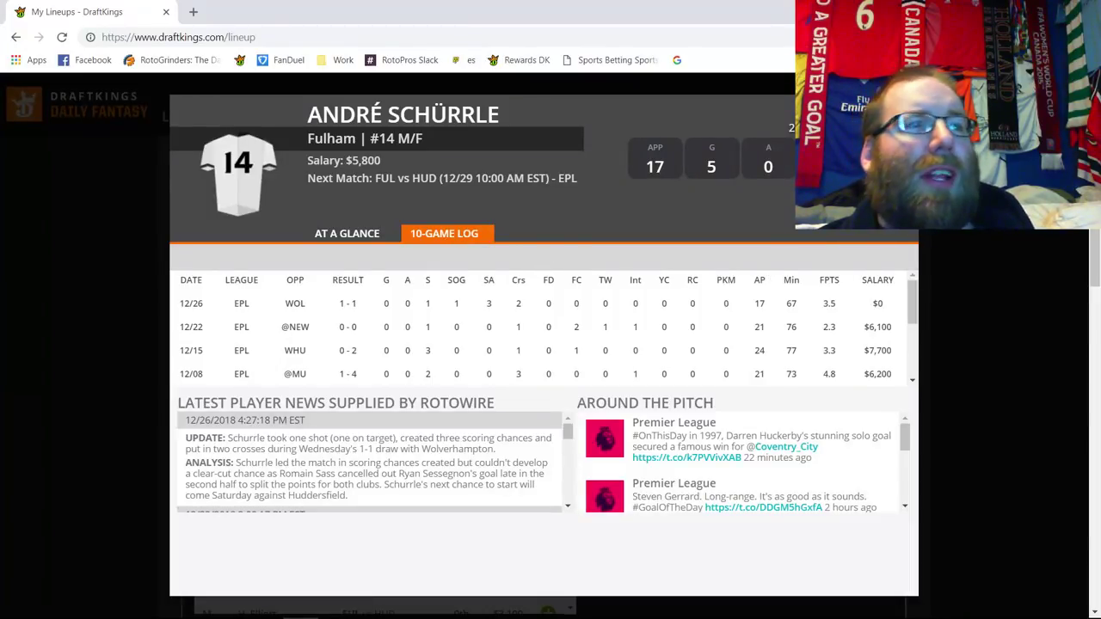
scroll(834, 304, down, 1)
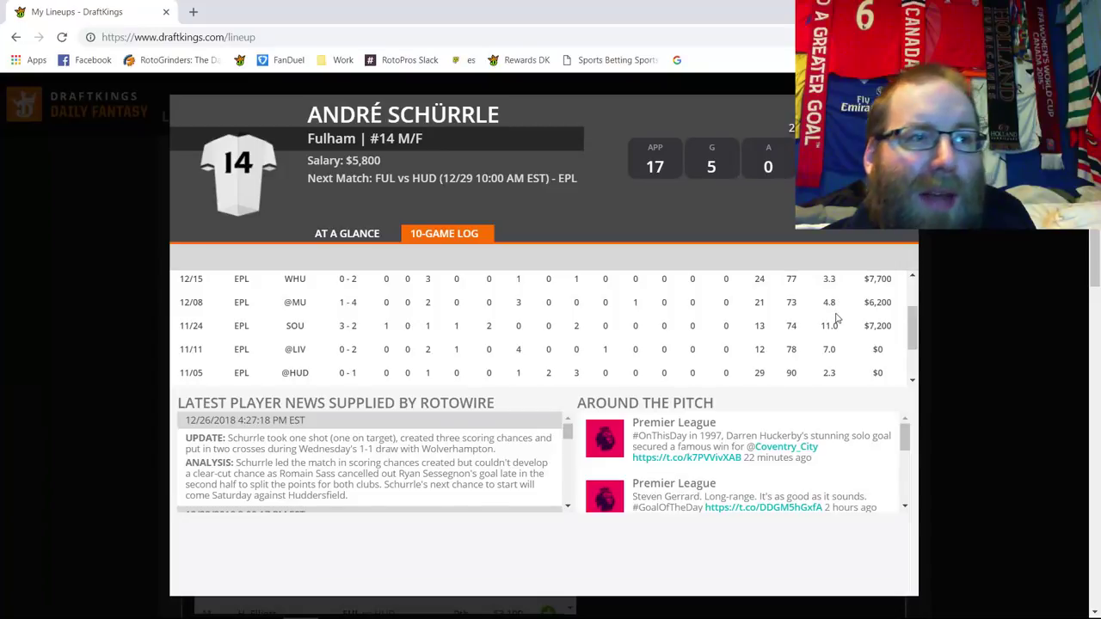
scroll(836, 322, down, 1)
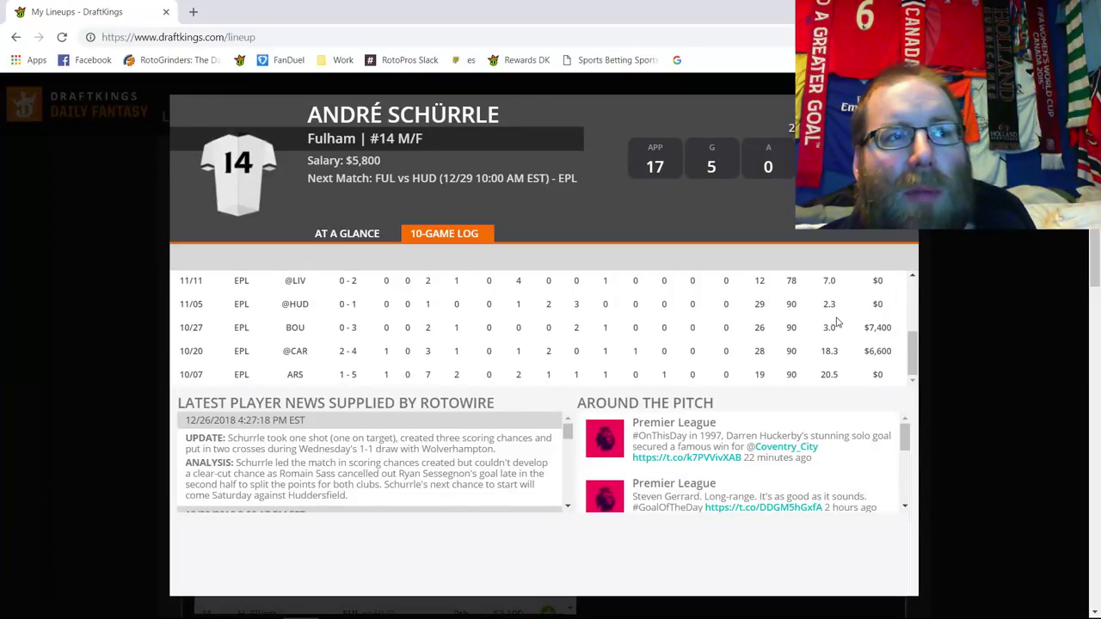
double_click(827, 374)
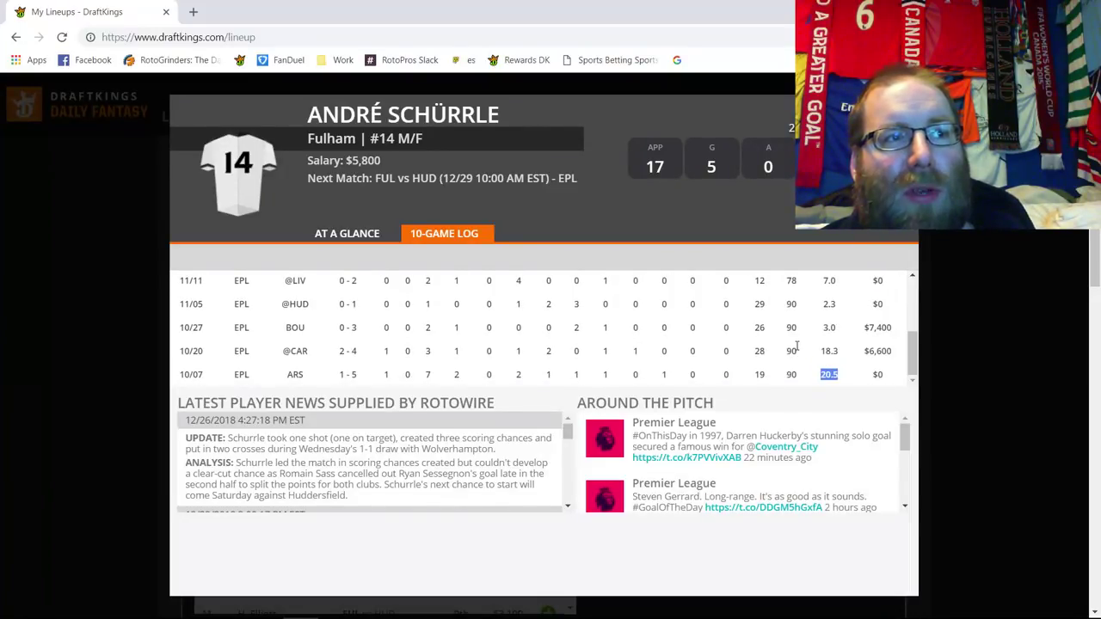
scroll(797, 345, up, 5)
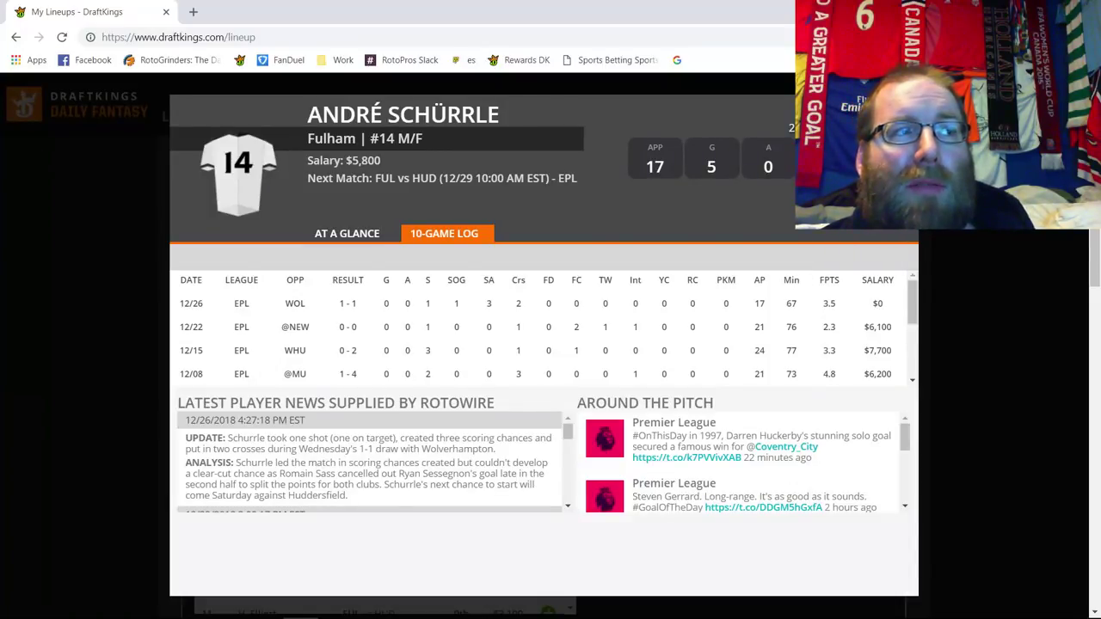
key(Escape)
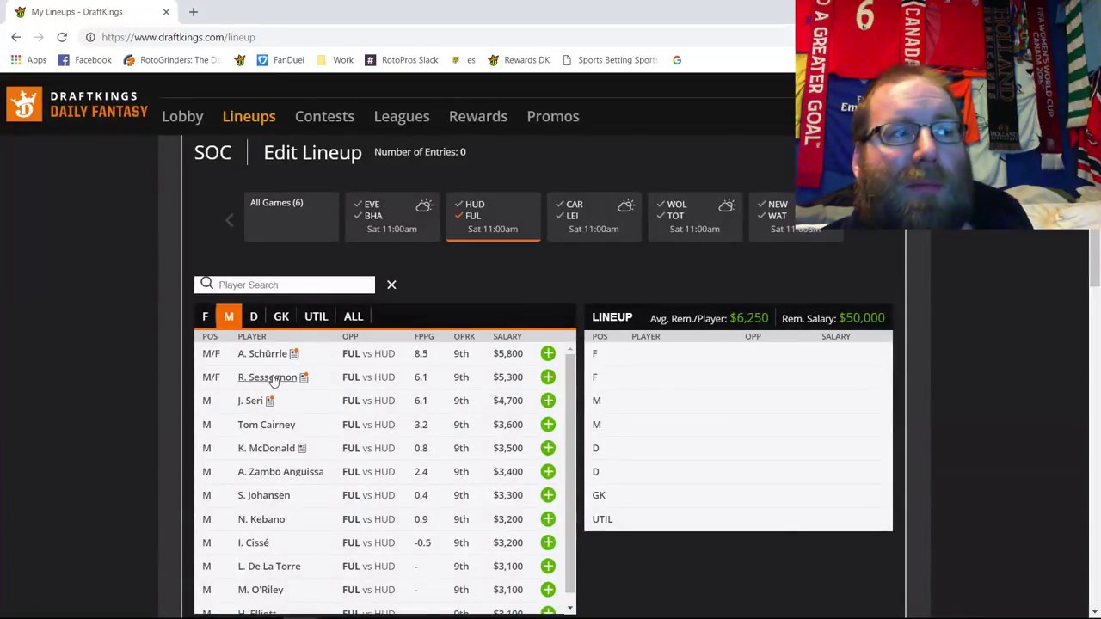
- Check Fulham midfielder Ryan Sessegnon's 10-game log, marking his 12/26 fantasy points against Wolverhampton
click(437, 373)
click(443, 234)
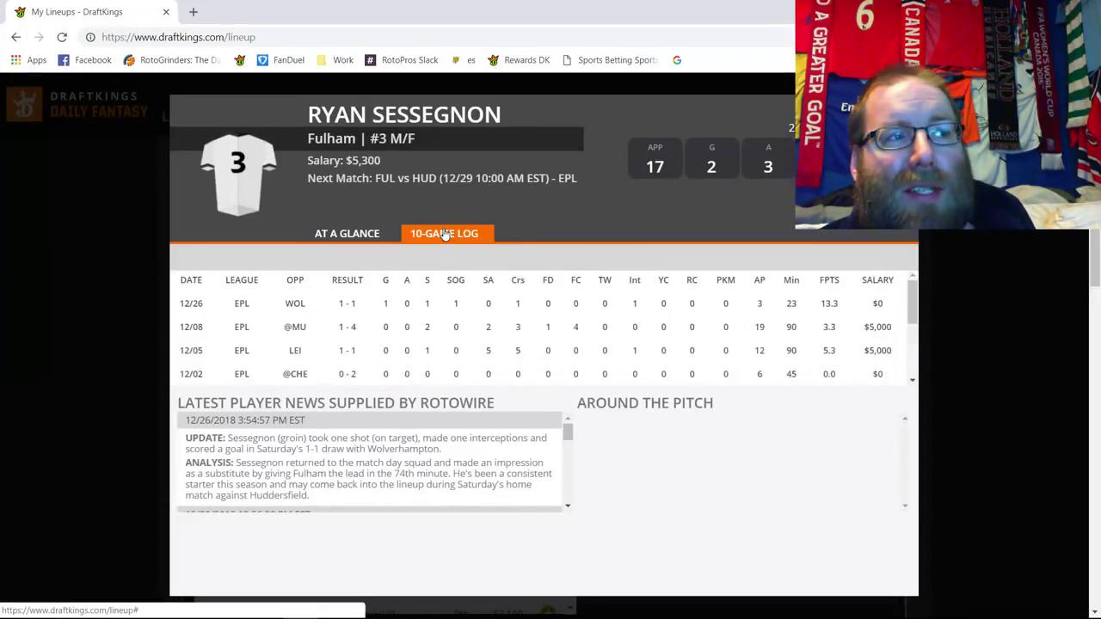
double_click(830, 303)
drag(835, 300, 832, 300)
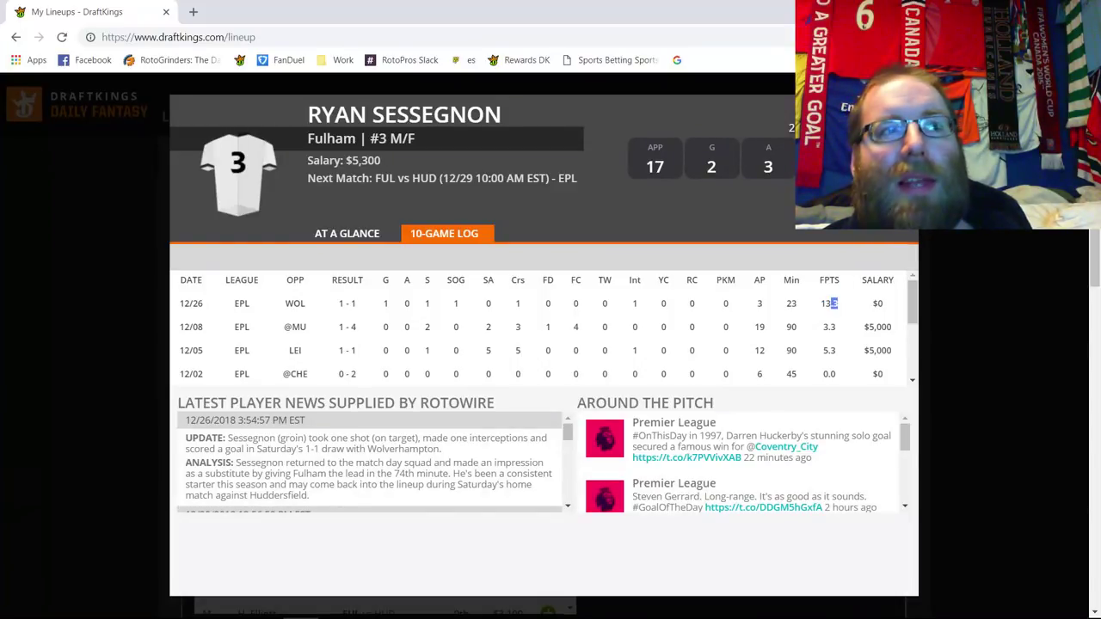
click(963, 309)
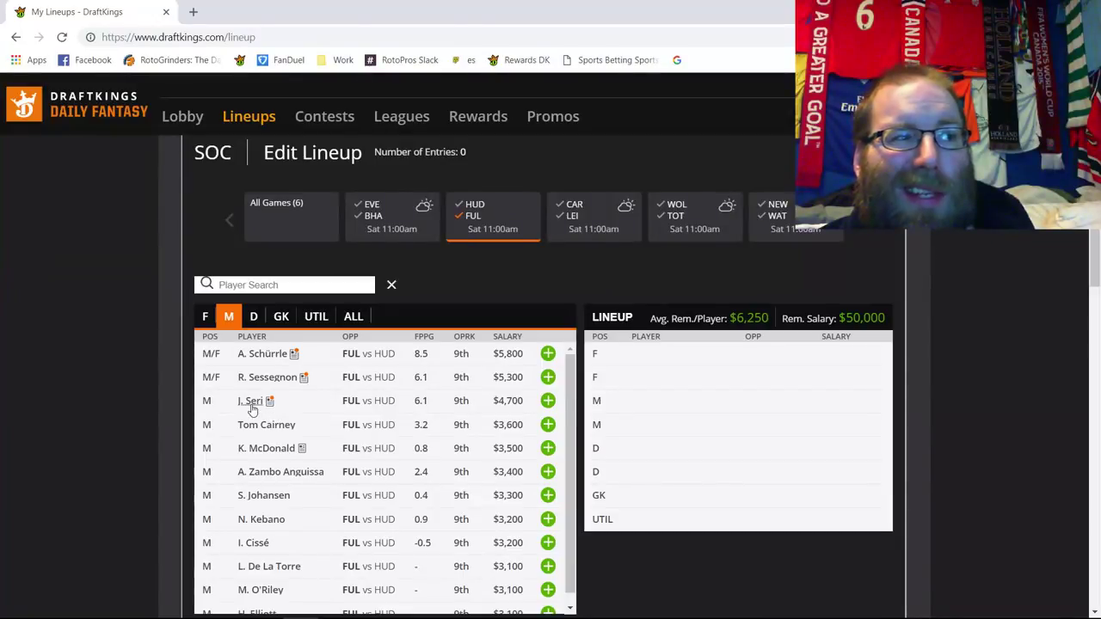
- Review Fulham midfielder J. Seri's 10-game log, marking his crosses in the 12/26 match
click(252, 407)
click(451, 235)
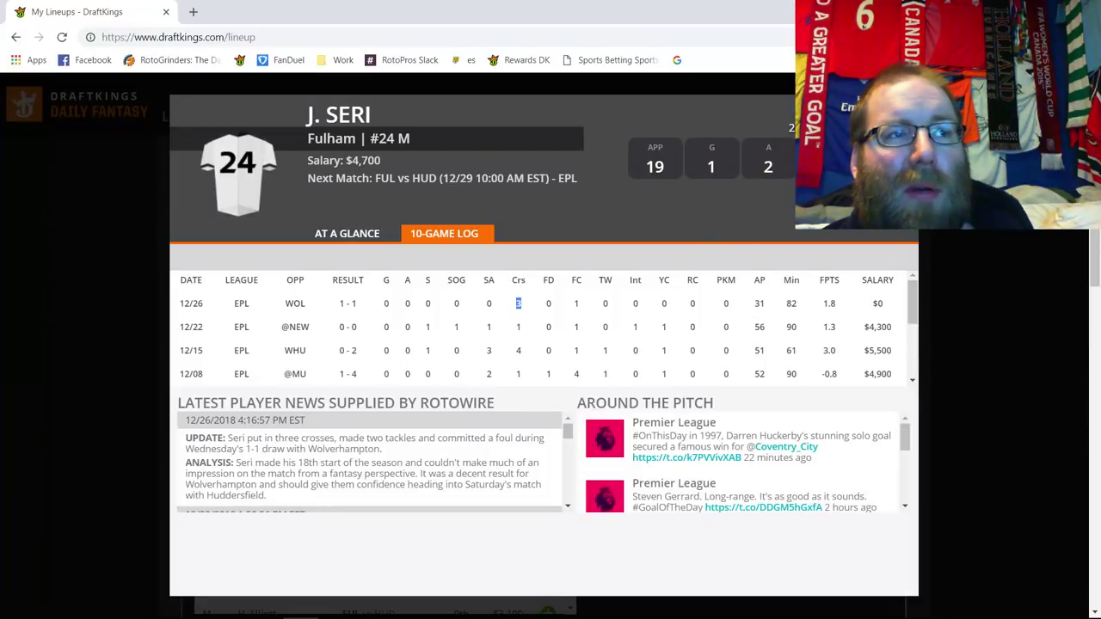
click(827, 306)
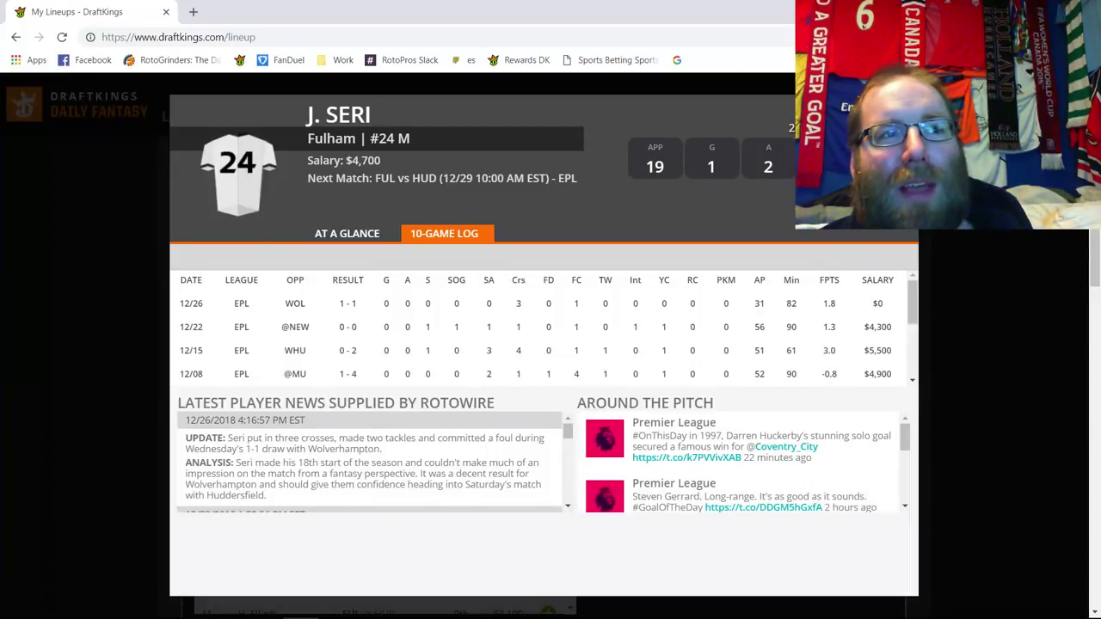
key(Escape)
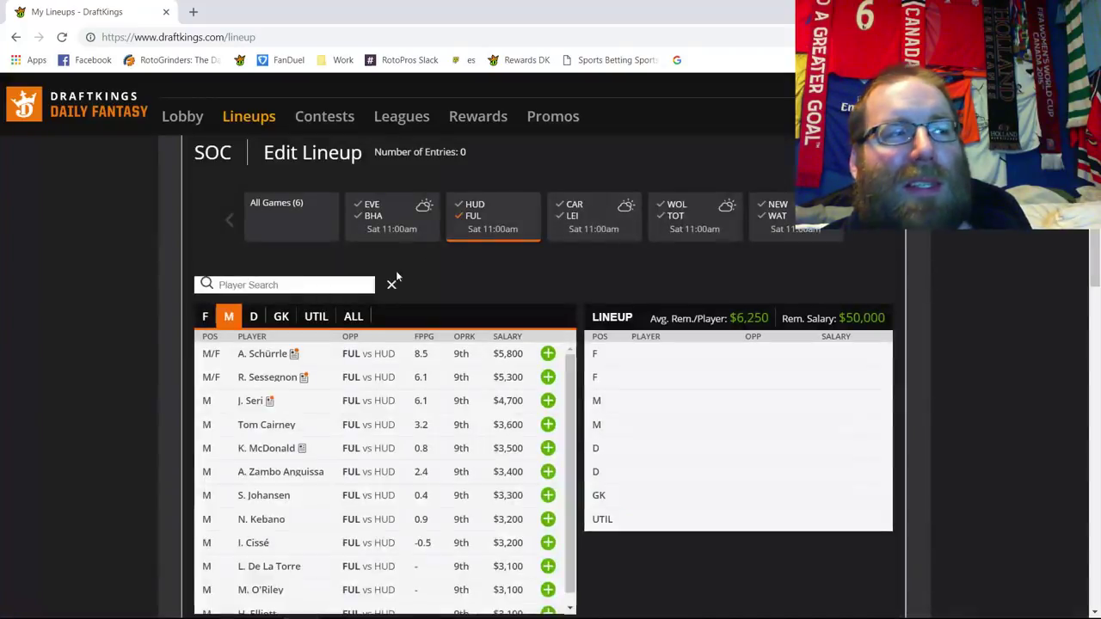
- List Fulham's forwards and read through A. Mitrovic's full 10-game log
click(205, 315)
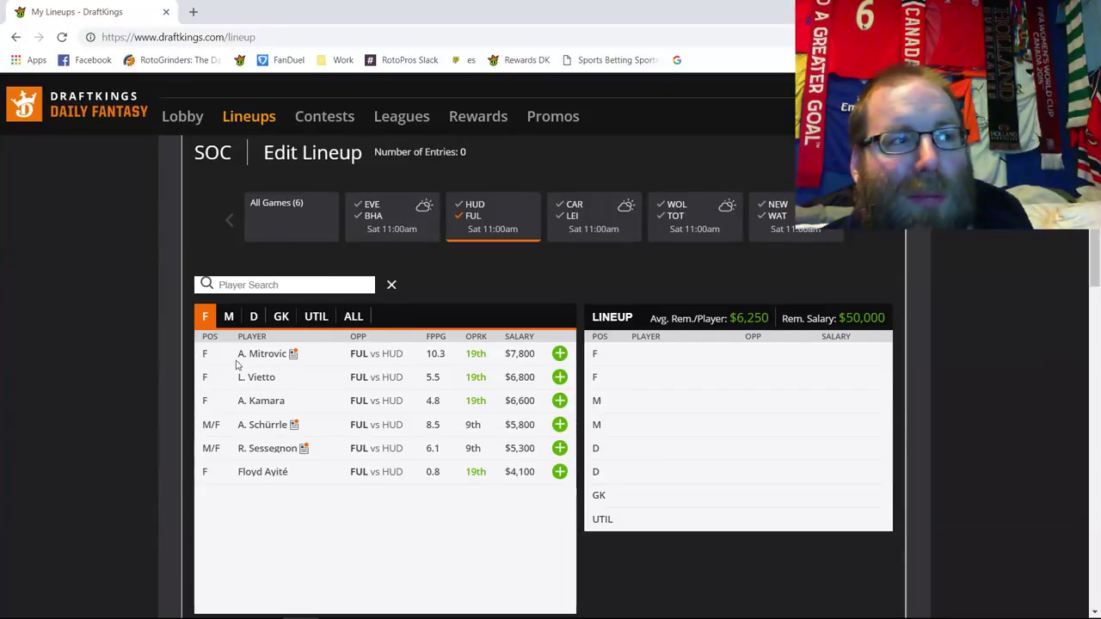
click(265, 362)
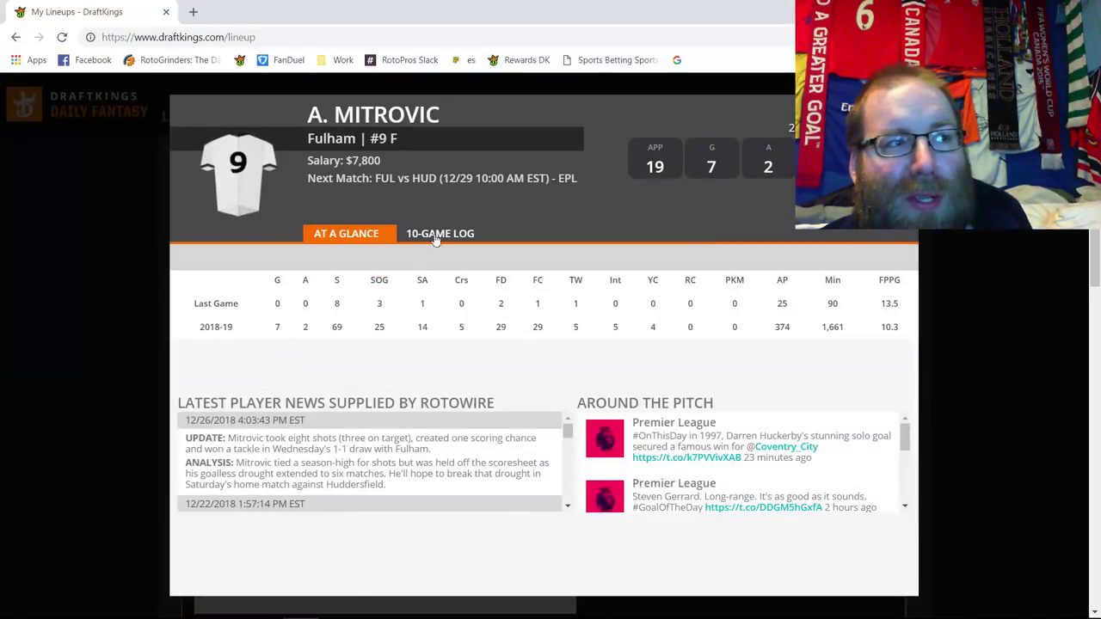
click(452, 234)
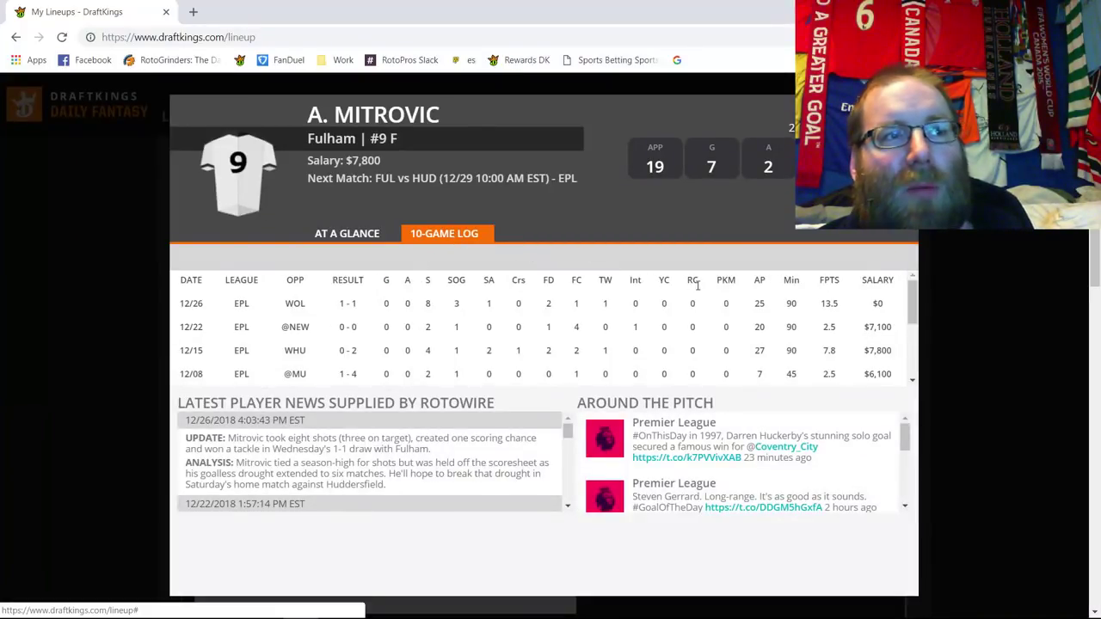
scroll(699, 287, down, 1)
scroll(699, 287, down, 1)
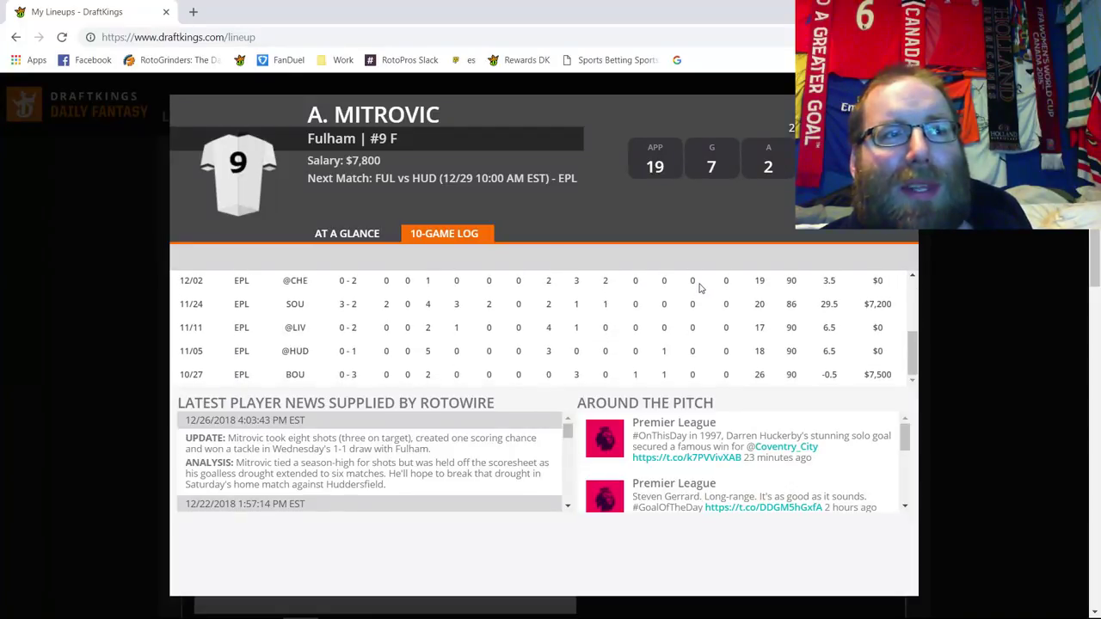
scroll(699, 287, up, 3)
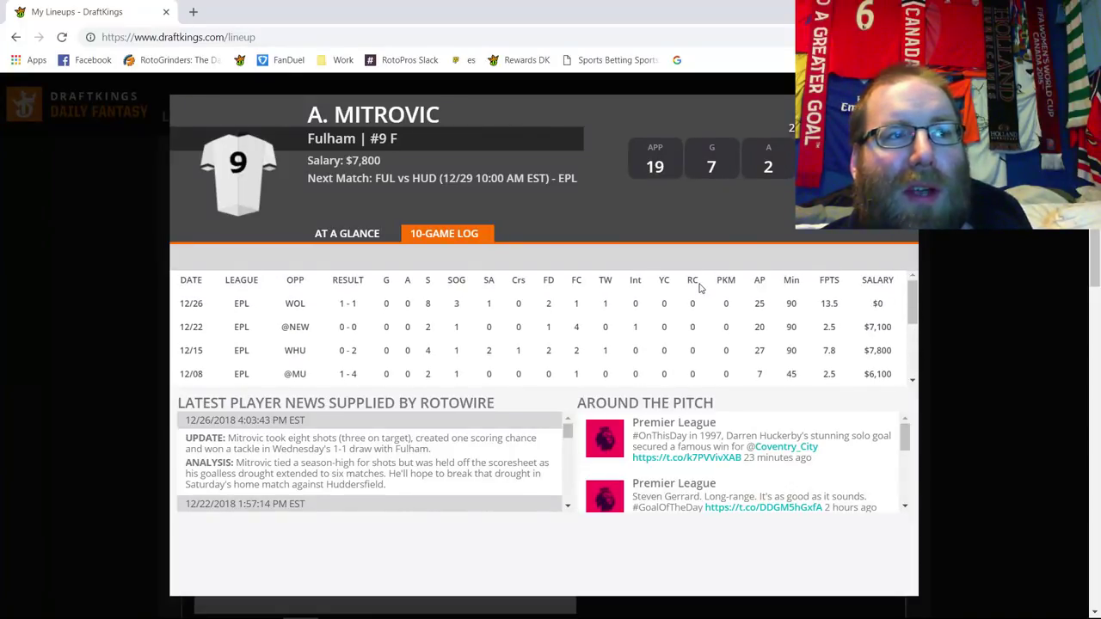
key(Escape)
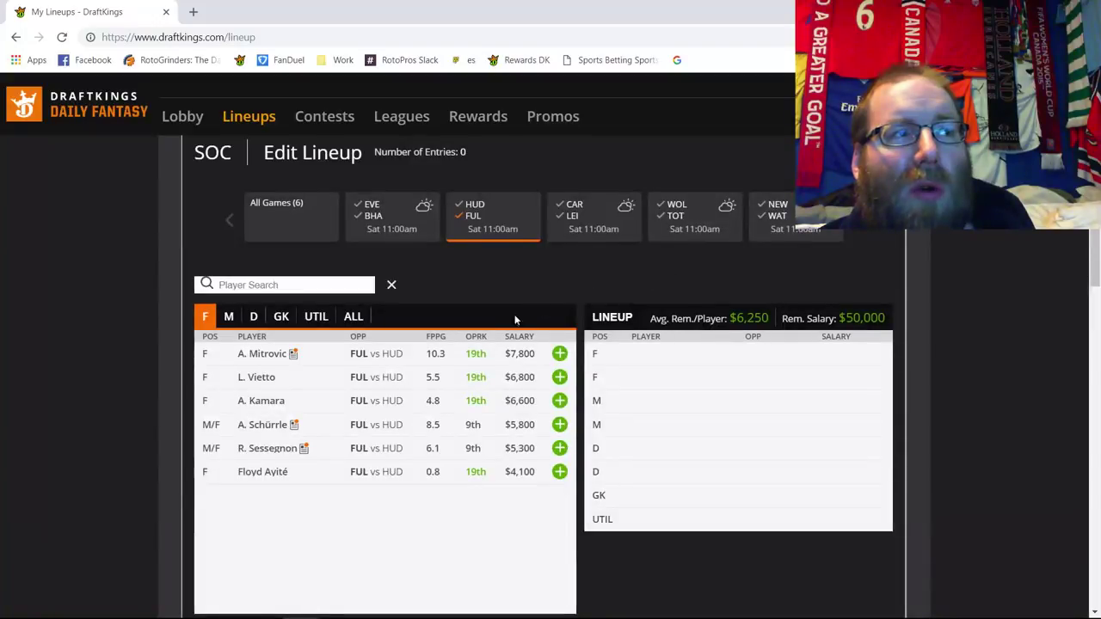
- View Huddersfield's forwards on their own, then include Fulham's forwards again for comparison
click(471, 217)
click(473, 207)
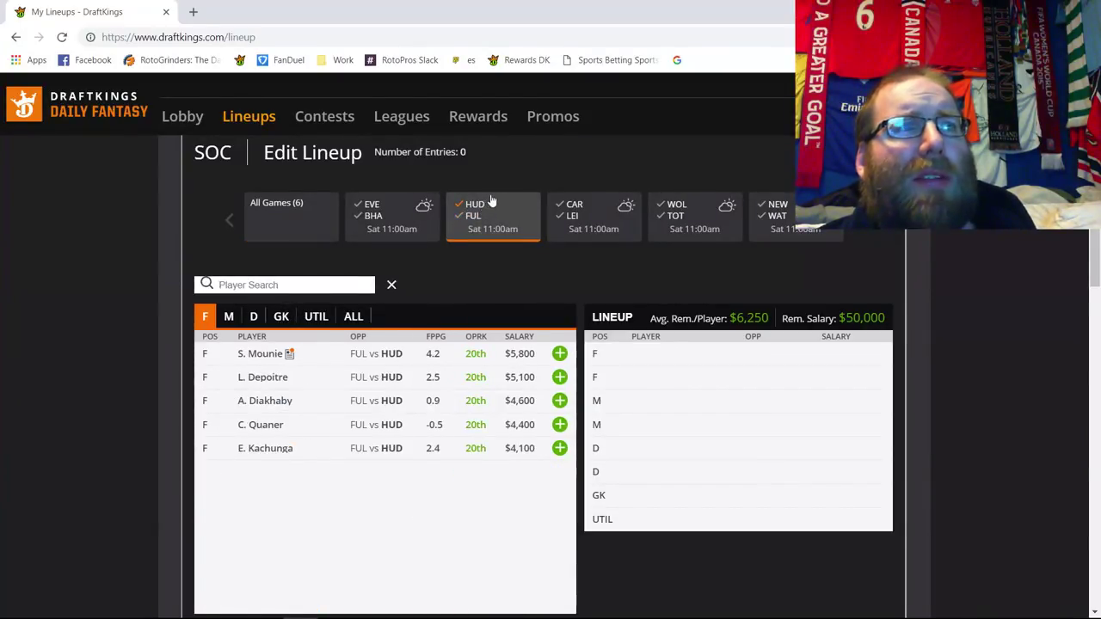
click(471, 216)
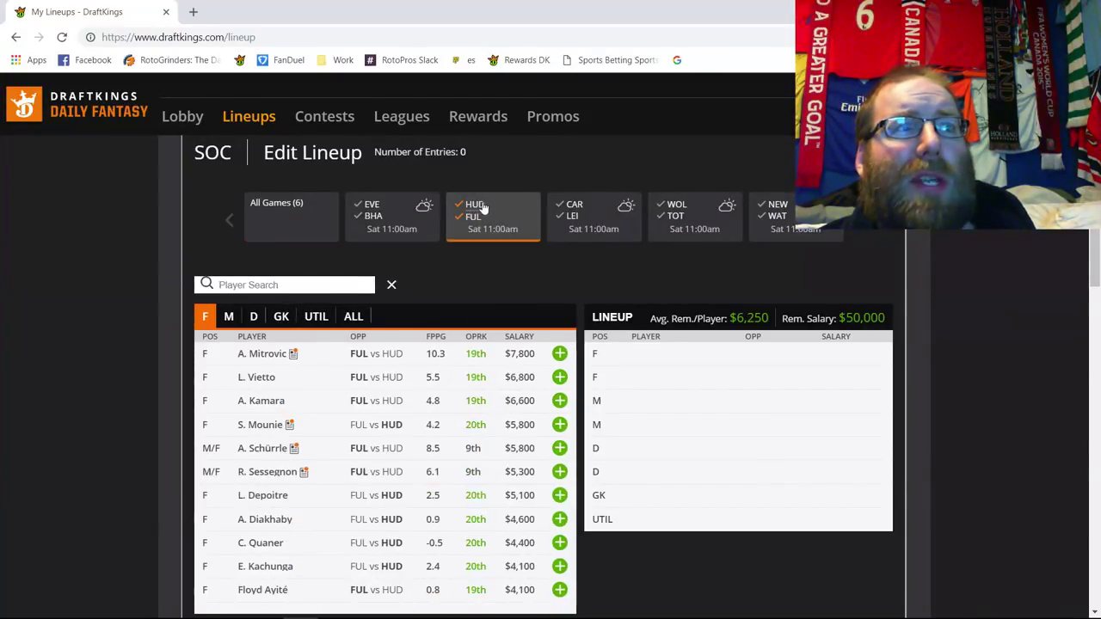
- Look through Fulham's defenders and midfielders, and clear the team filter to show all games
click(281, 317)
click(252, 316)
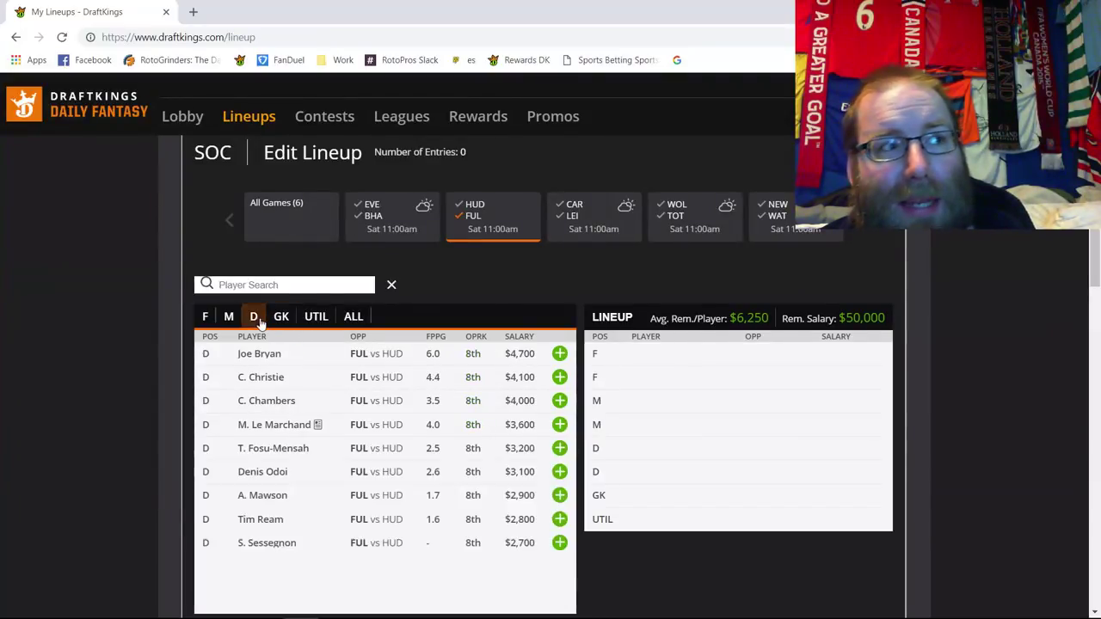
click(229, 316)
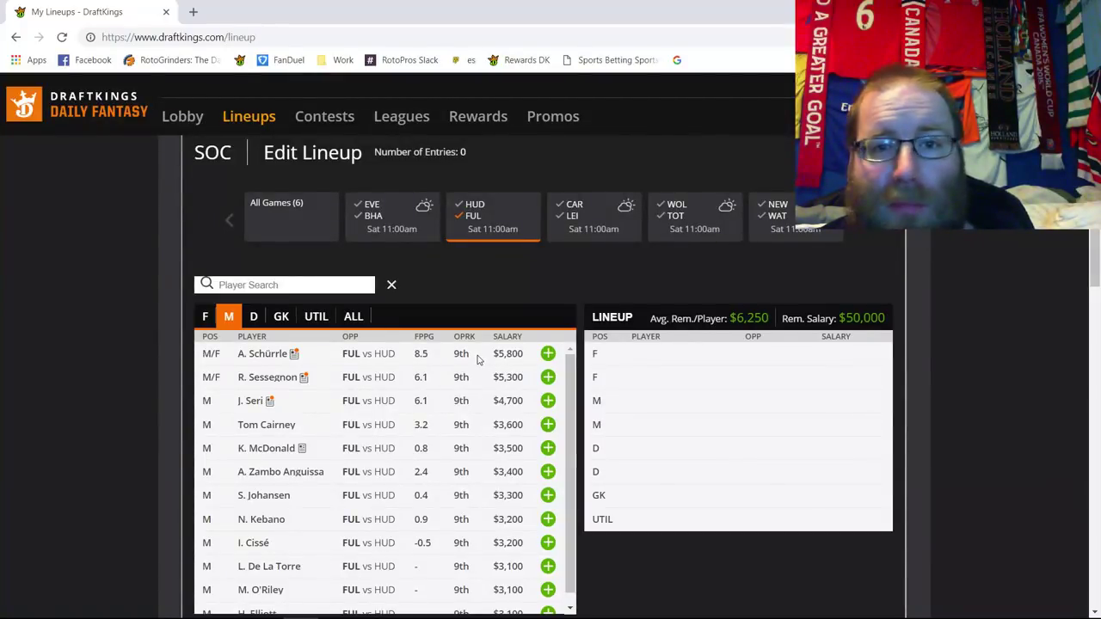
click(469, 215)
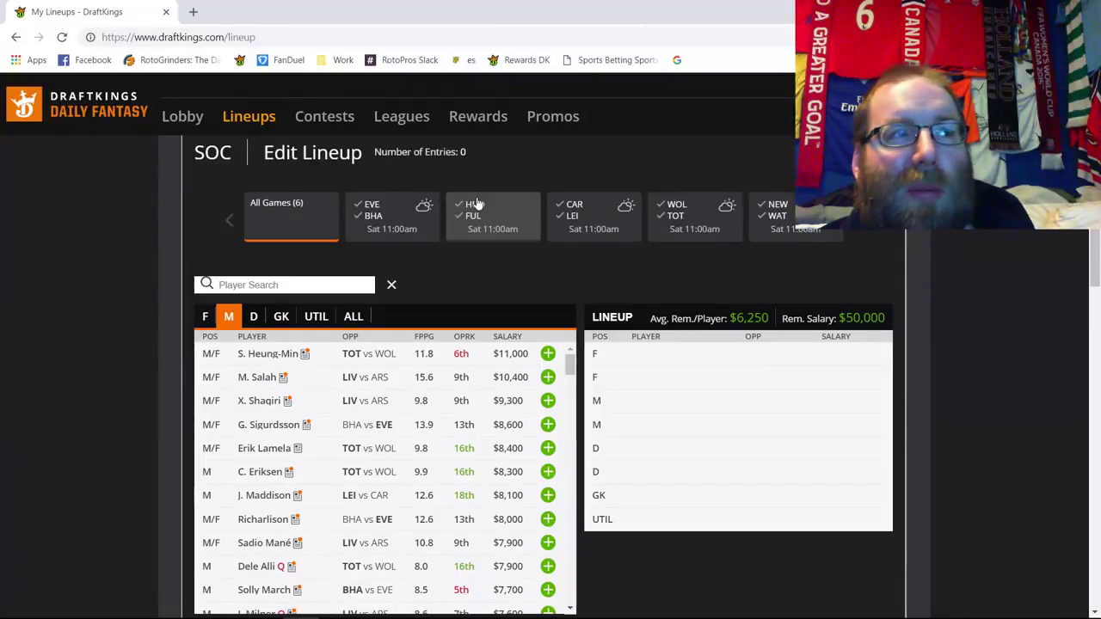
- List the goalkeepers of the Huddersfield–Fulham match and try Huddersfield's Jonas Lössl in the lineup's goalkeeper slot
click(475, 212)
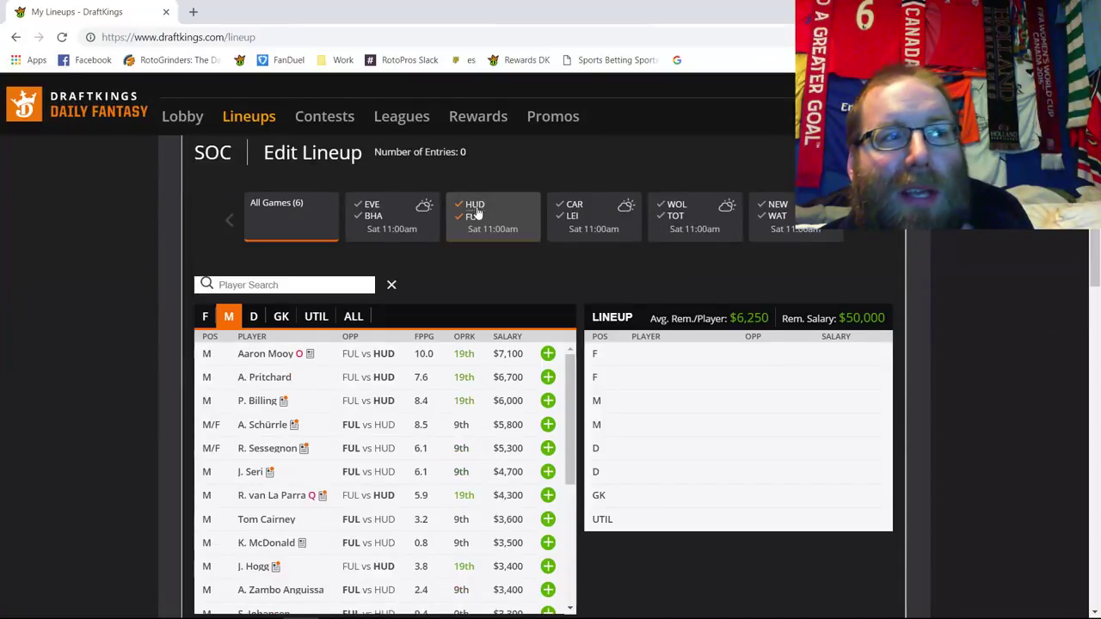
click(280, 318)
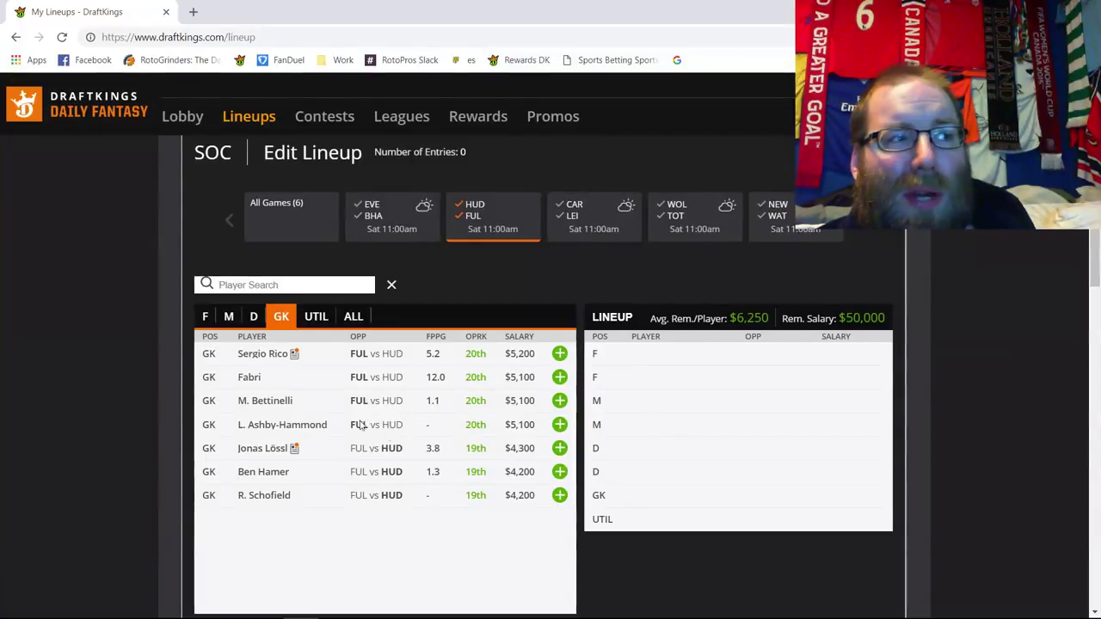
click(559, 448)
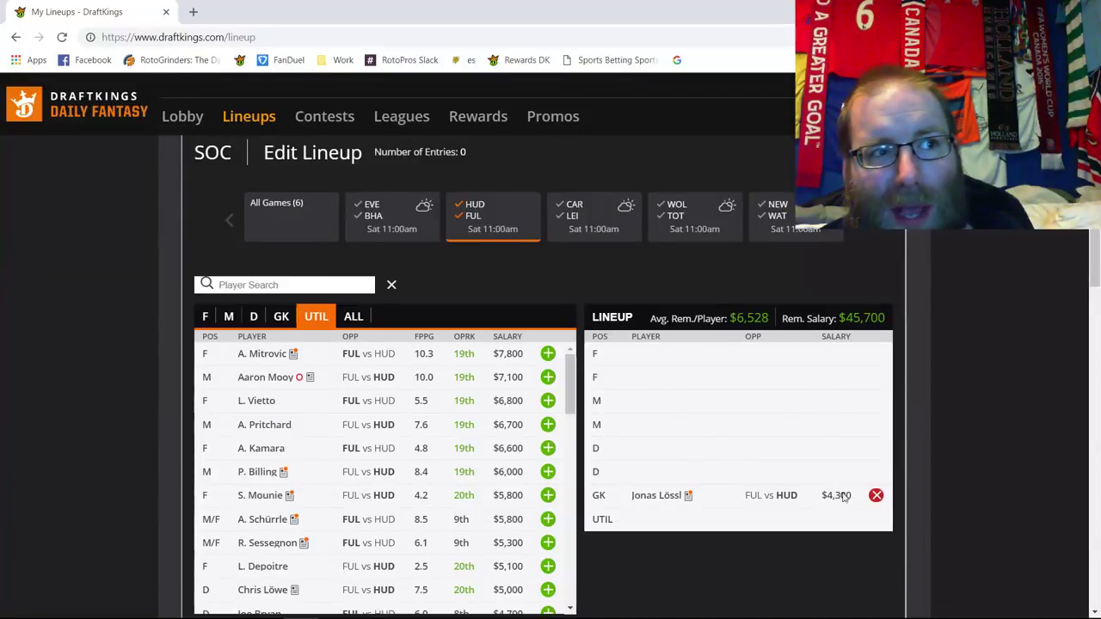
click(875, 495)
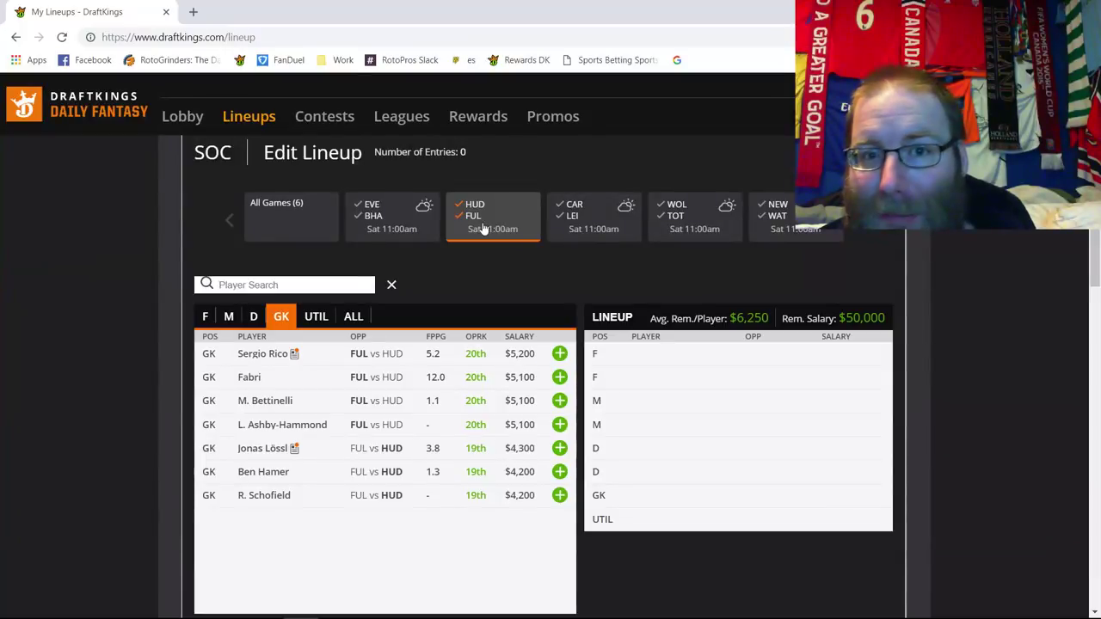
click(560, 448)
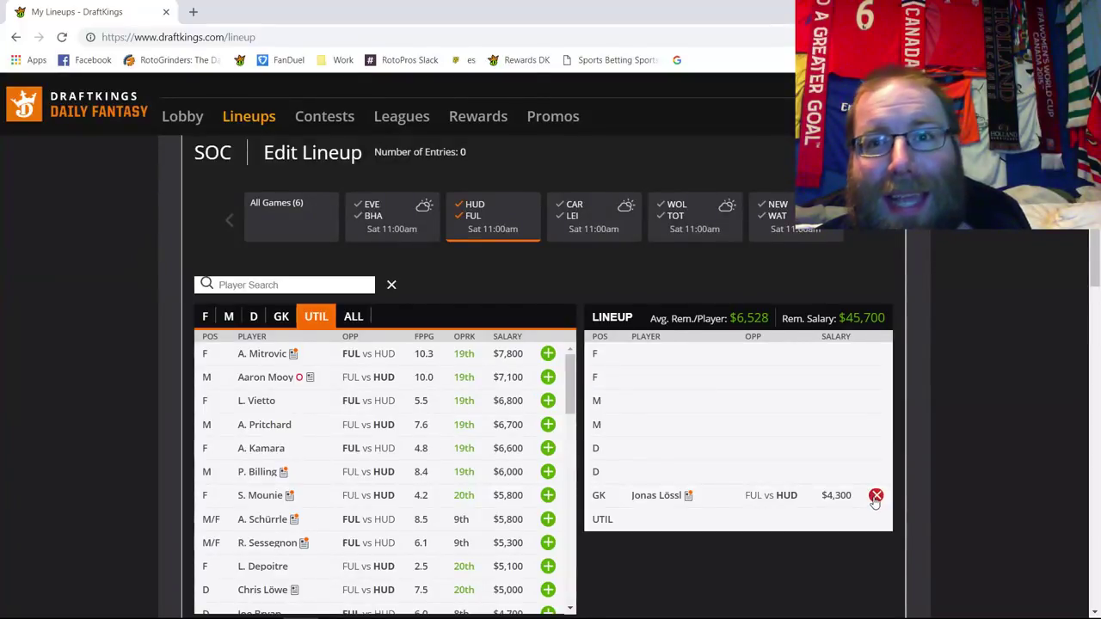
click(875, 496)
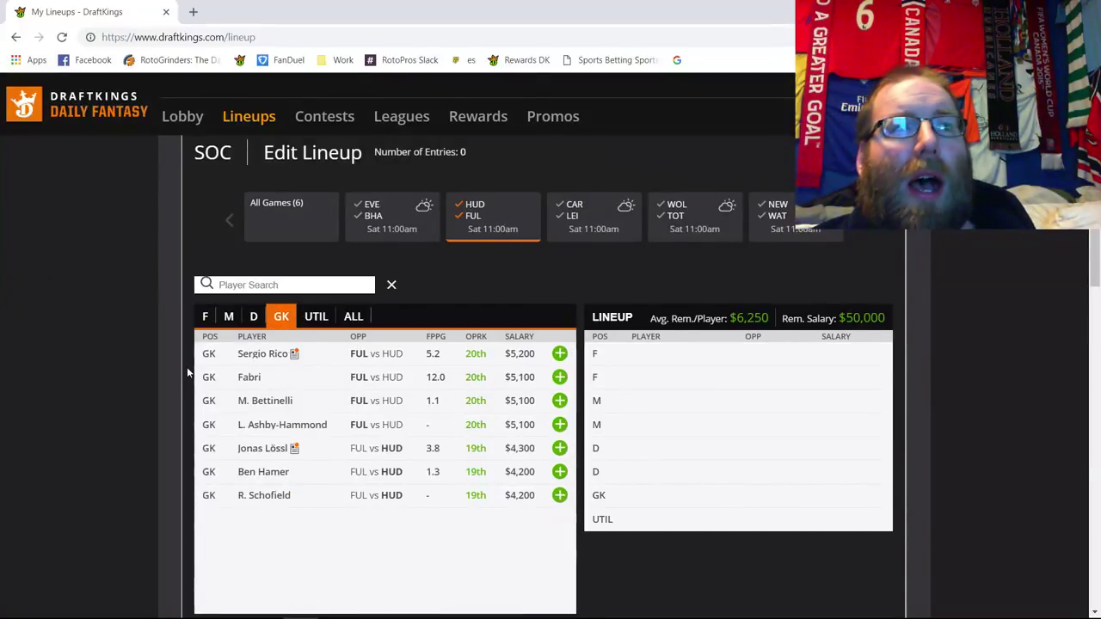
- Narrow the goalkeeper list to Huddersfield's keepers only
click(469, 215)
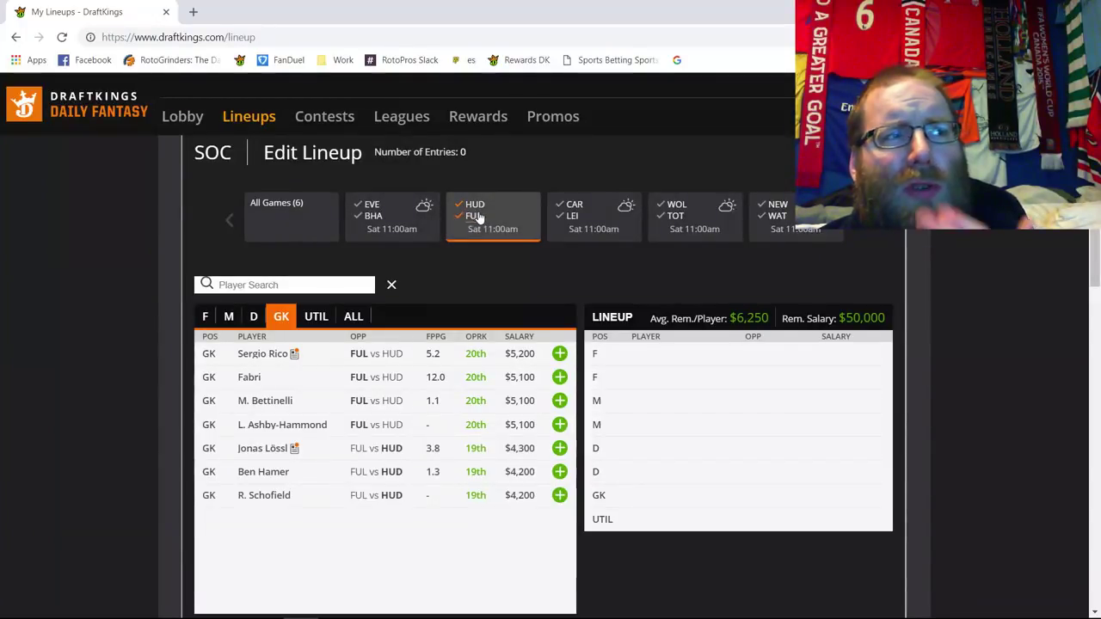
click(469, 207)
click(469, 205)
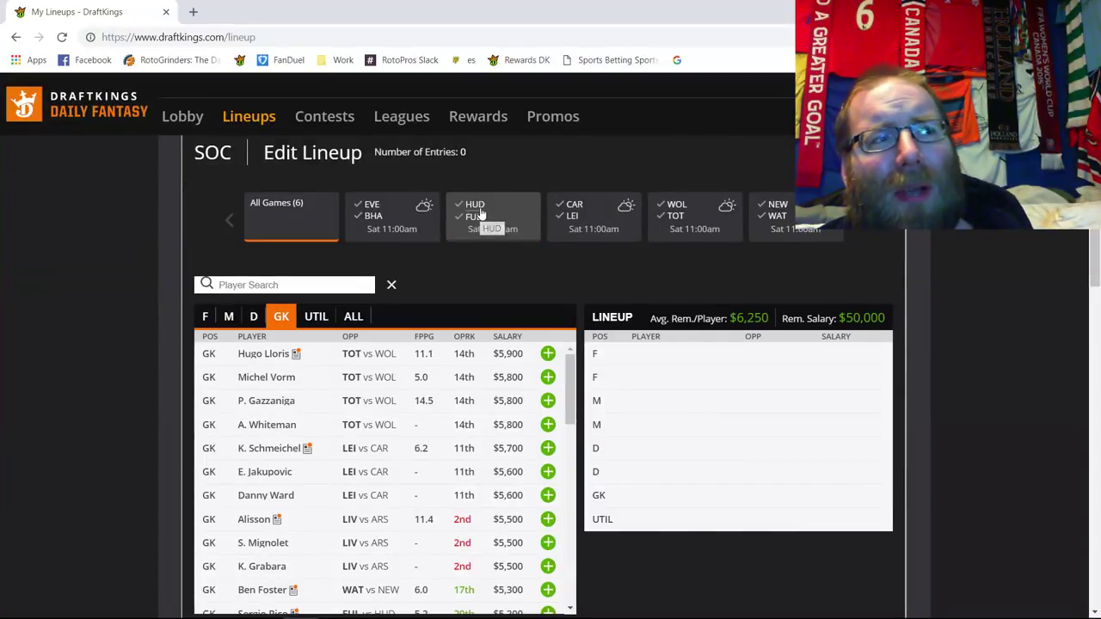
click(478, 215)
click(479, 213)
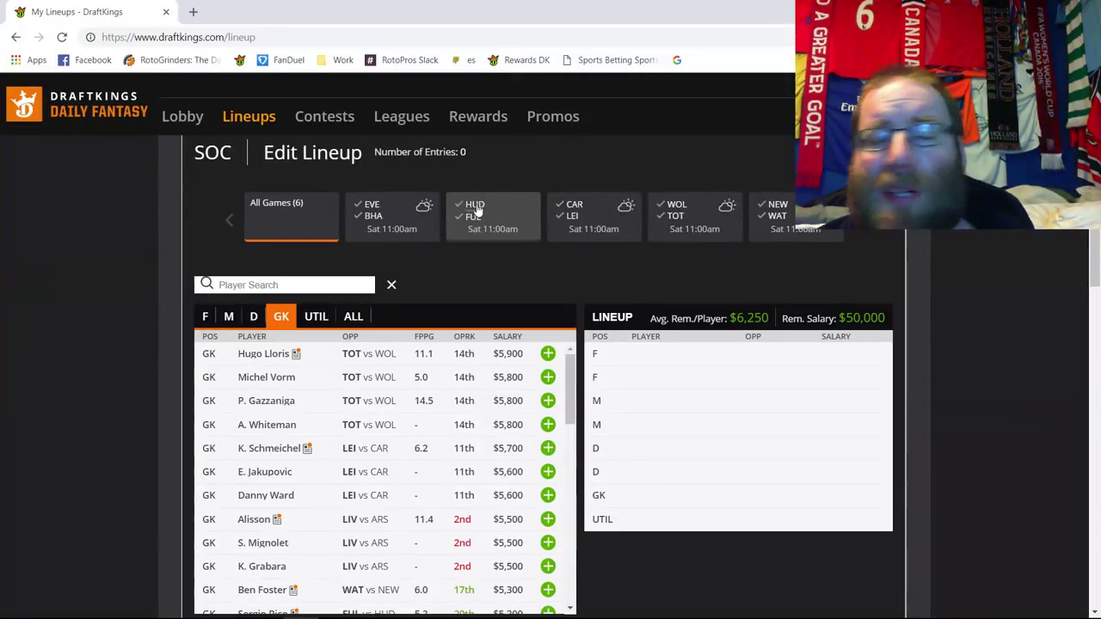
click(477, 211)
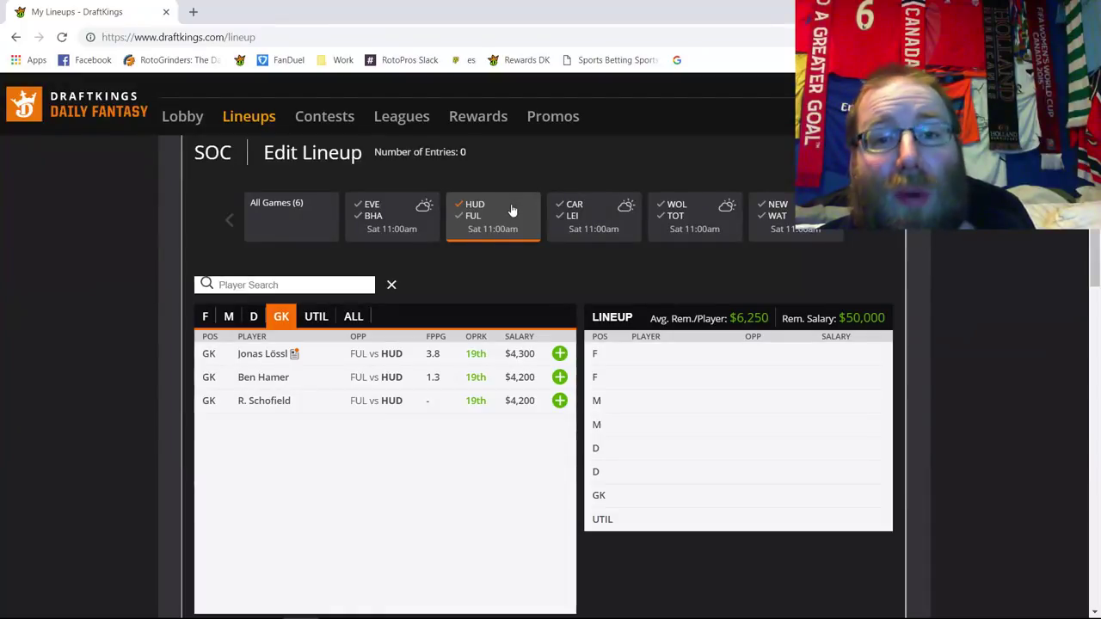
- Add Huddersfield midfielder P. Billing to the lineup and look over his 10-game log
click(231, 317)
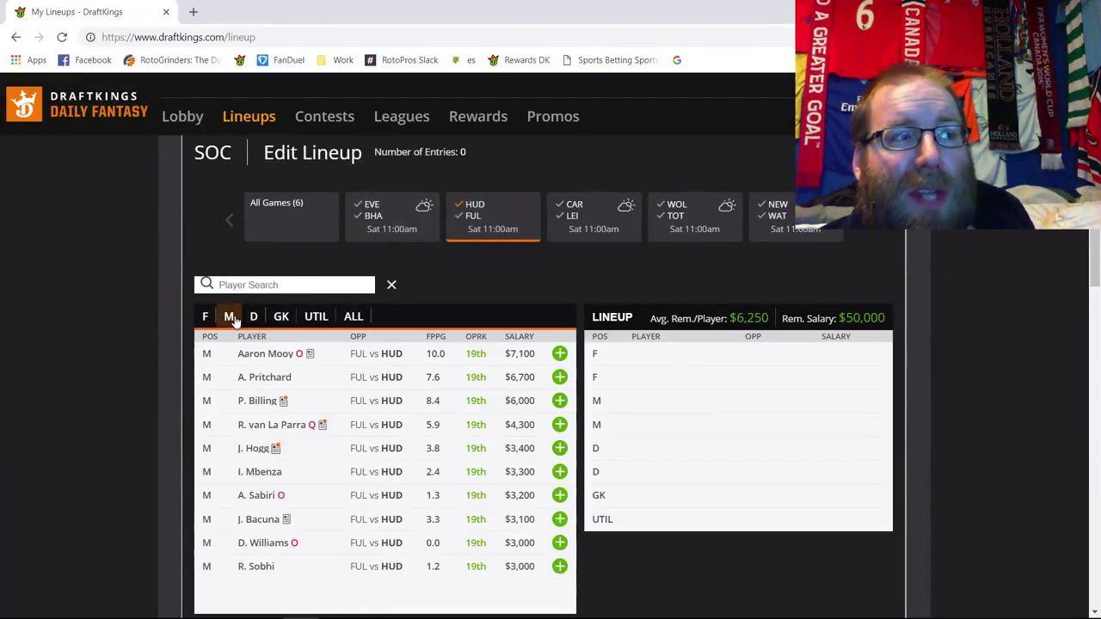
click(559, 401)
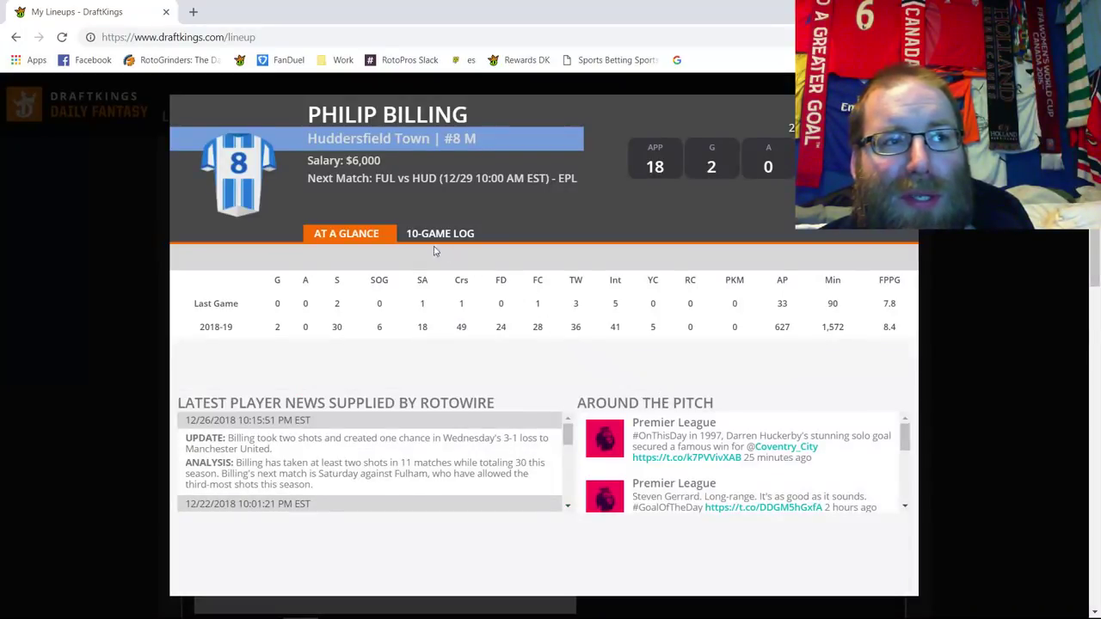
click(437, 234)
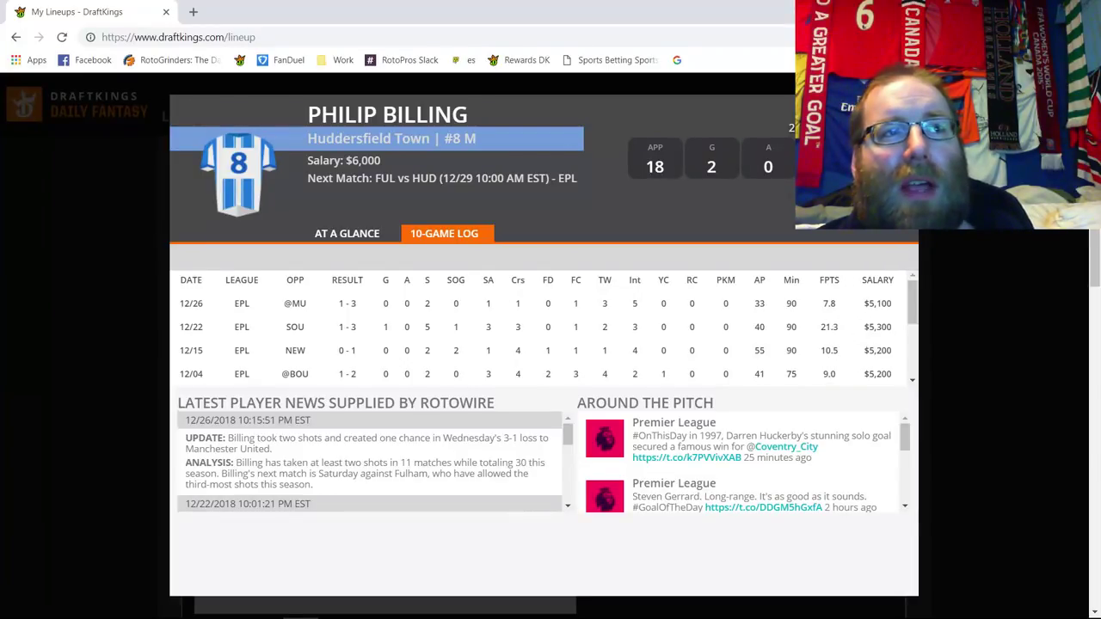
key(Escape)
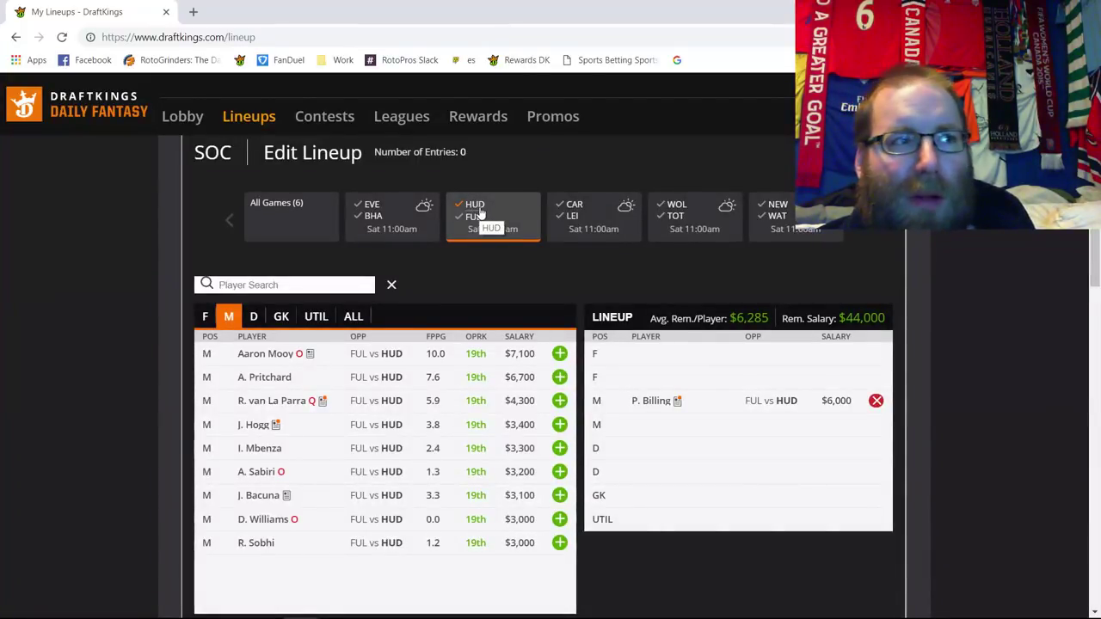
- Look through Huddersfield's forwards, and clear the team filter to show all games
click(480, 213)
click(203, 316)
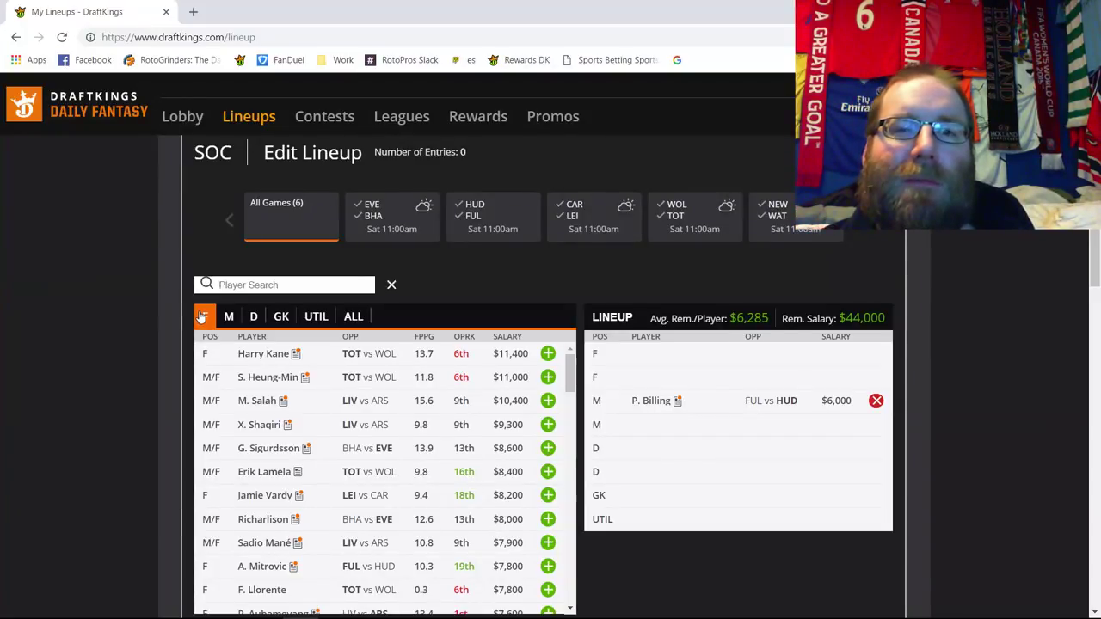
click(474, 220)
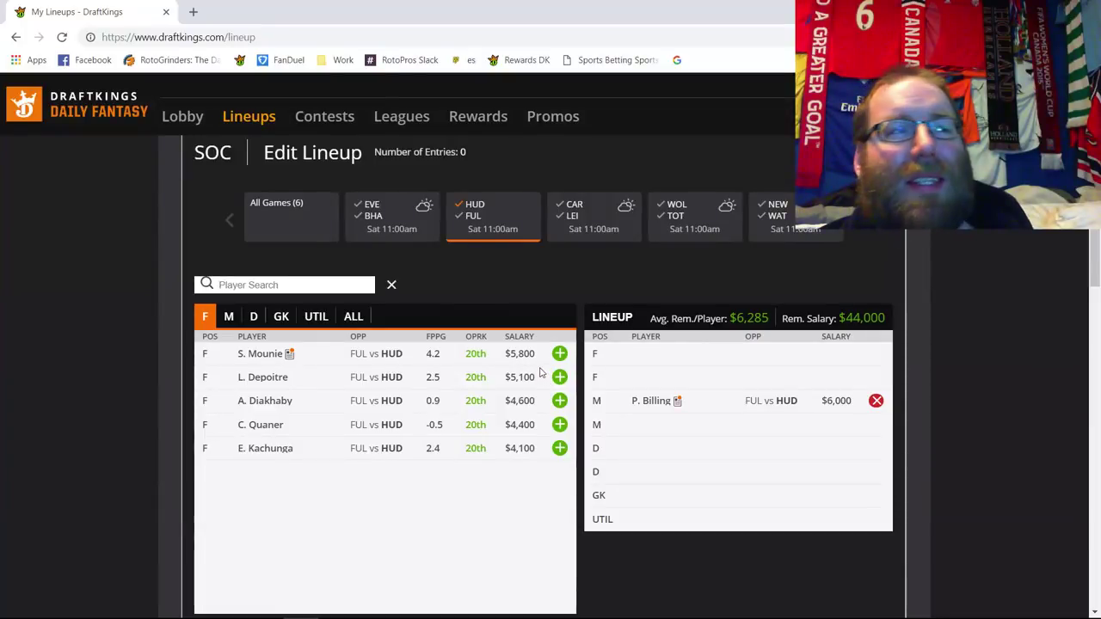
click(482, 215)
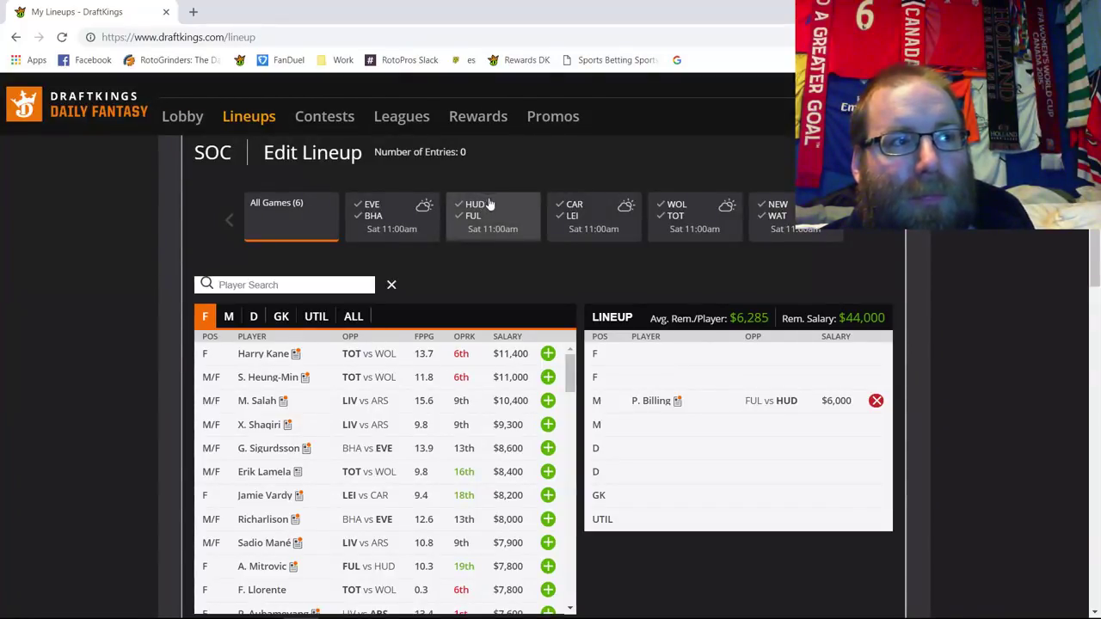
- Filter the player pool to Leicester in the Cardiff–Leicester match and remove P. Billing from the lineup
click(571, 213)
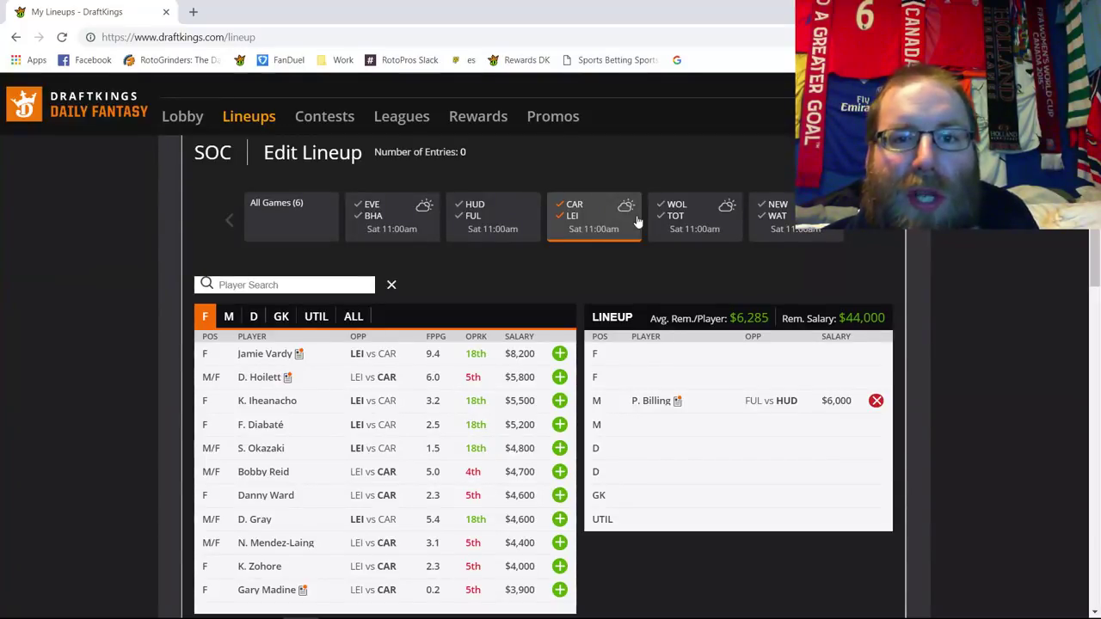
click(572, 210)
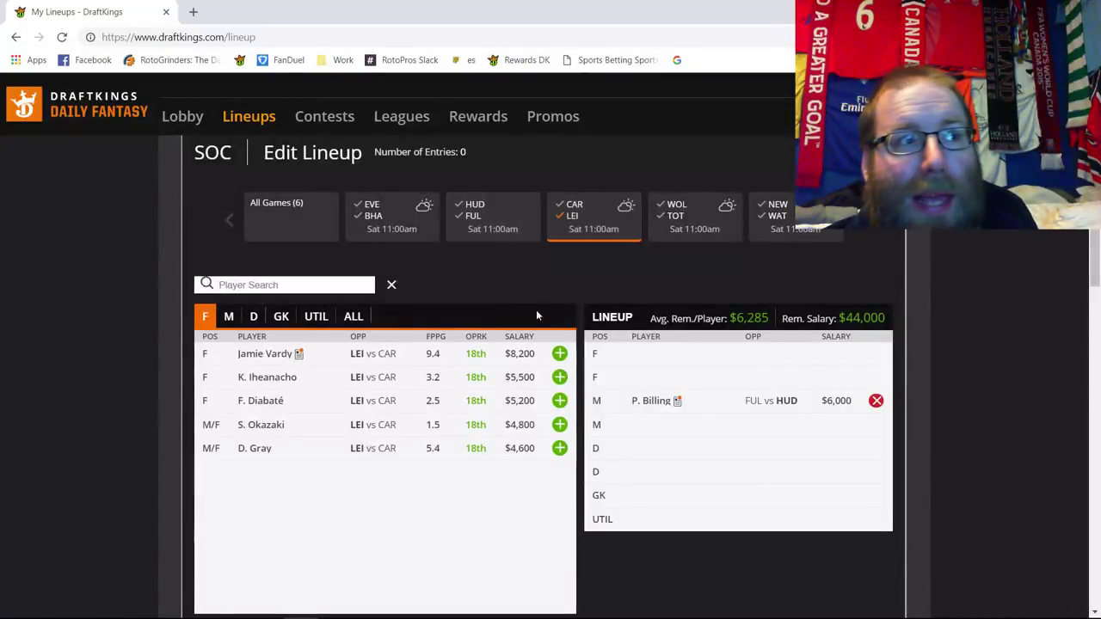
click(876, 401)
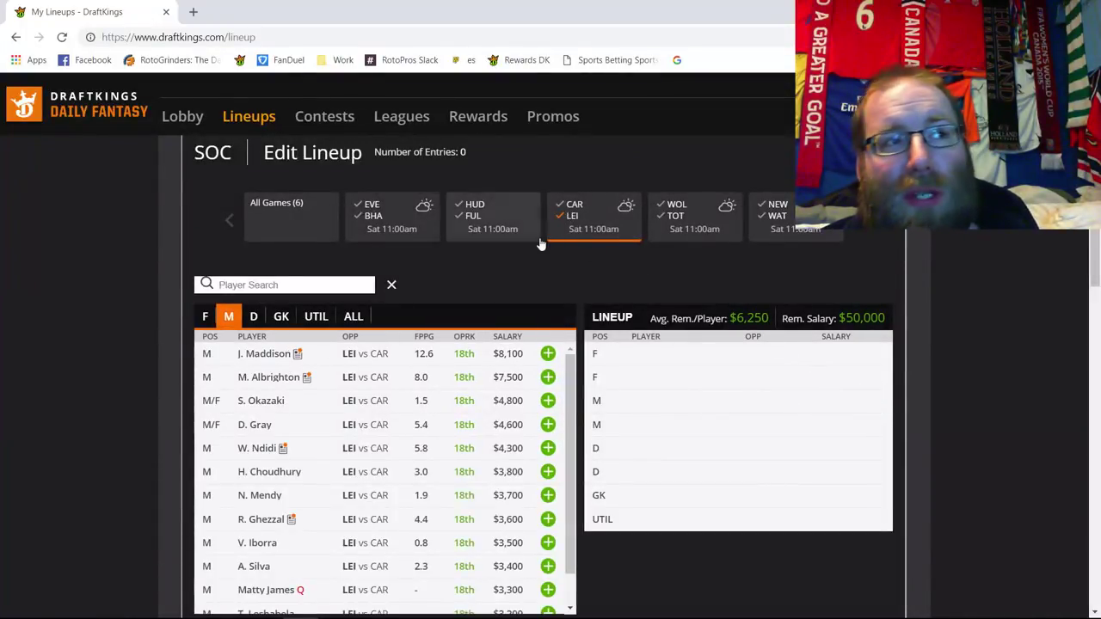
- Add Leicester midfielder J. Maddison to the lineup and try Jamie Vardy in a forward slot
click(548, 353)
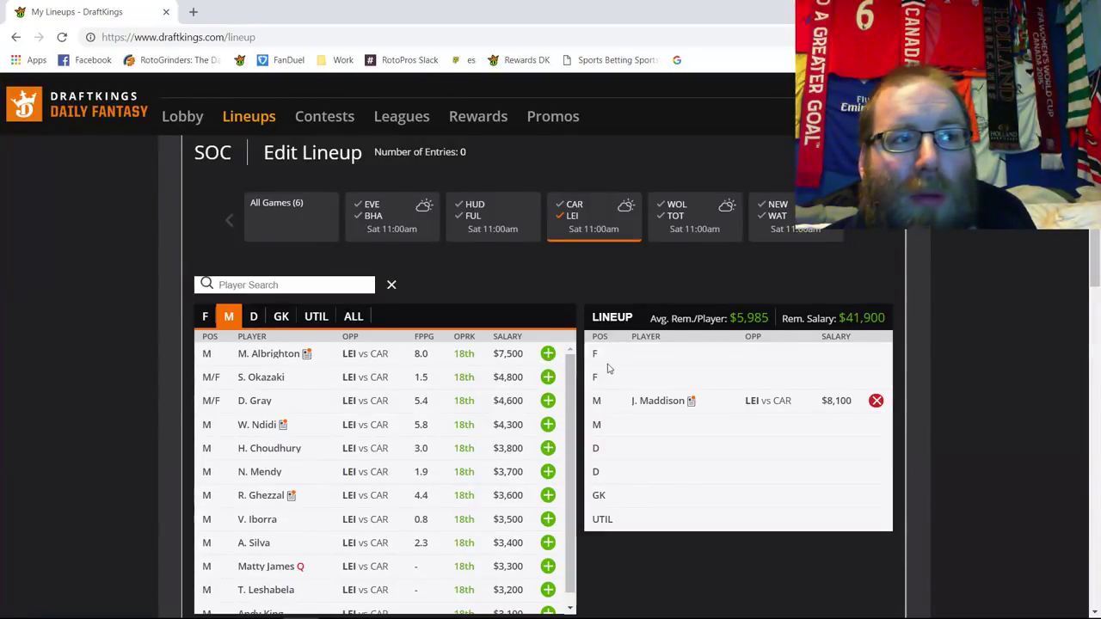
click(205, 317)
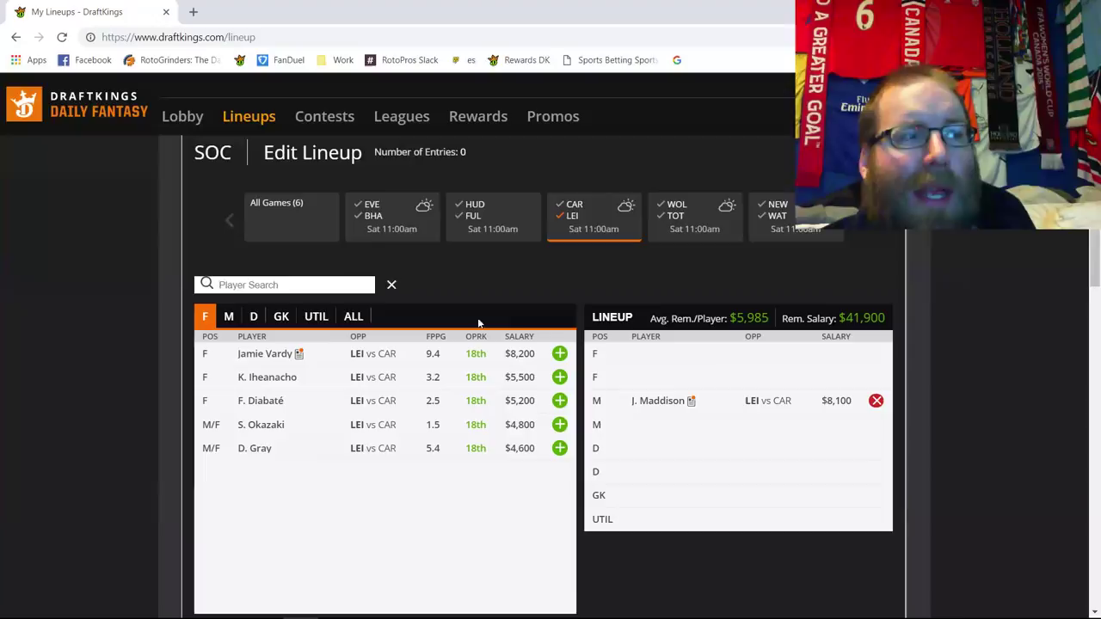
click(558, 353)
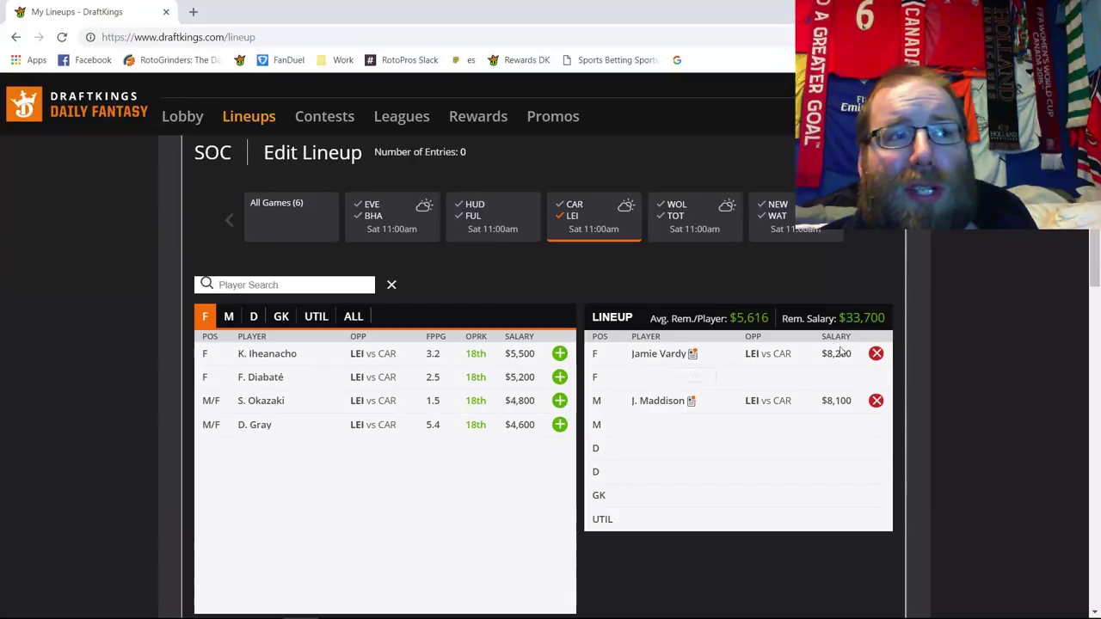
click(874, 356)
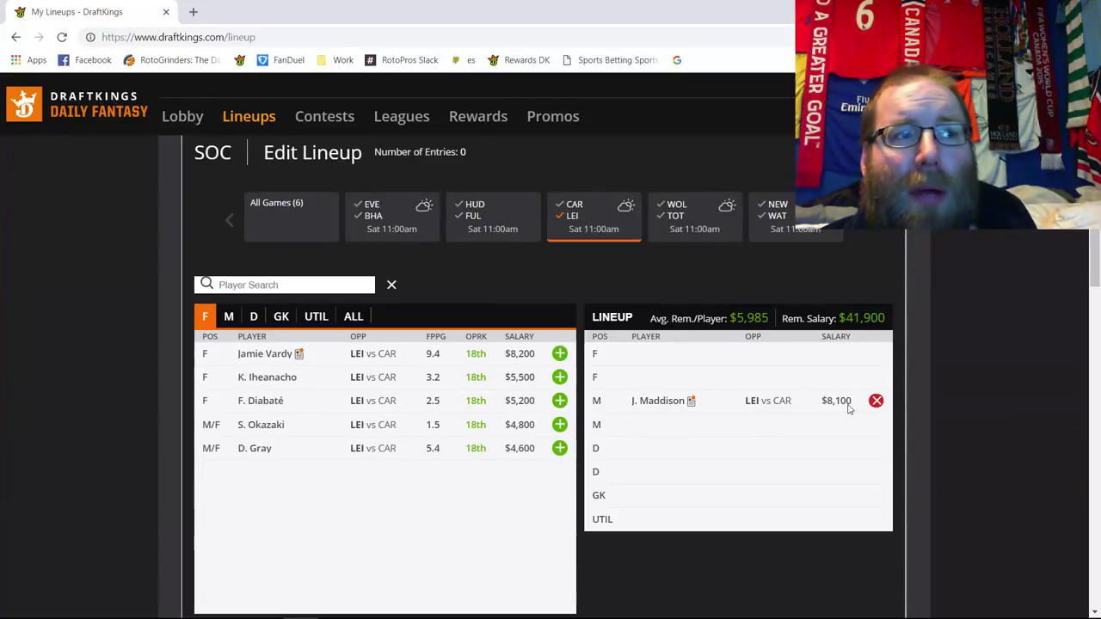
- Review Leicester midfielder M. Albrighton's 10-game log, marking his fantasy points for the 12/26, 12/22 and 12/15 matches and his salary
click(229, 316)
click(271, 359)
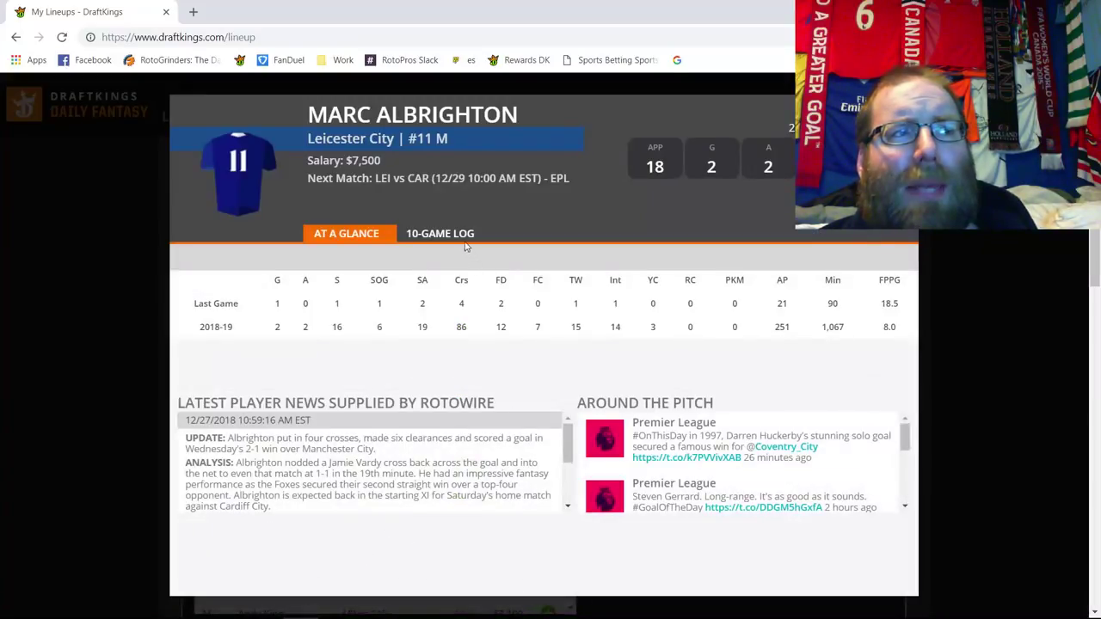
click(460, 240)
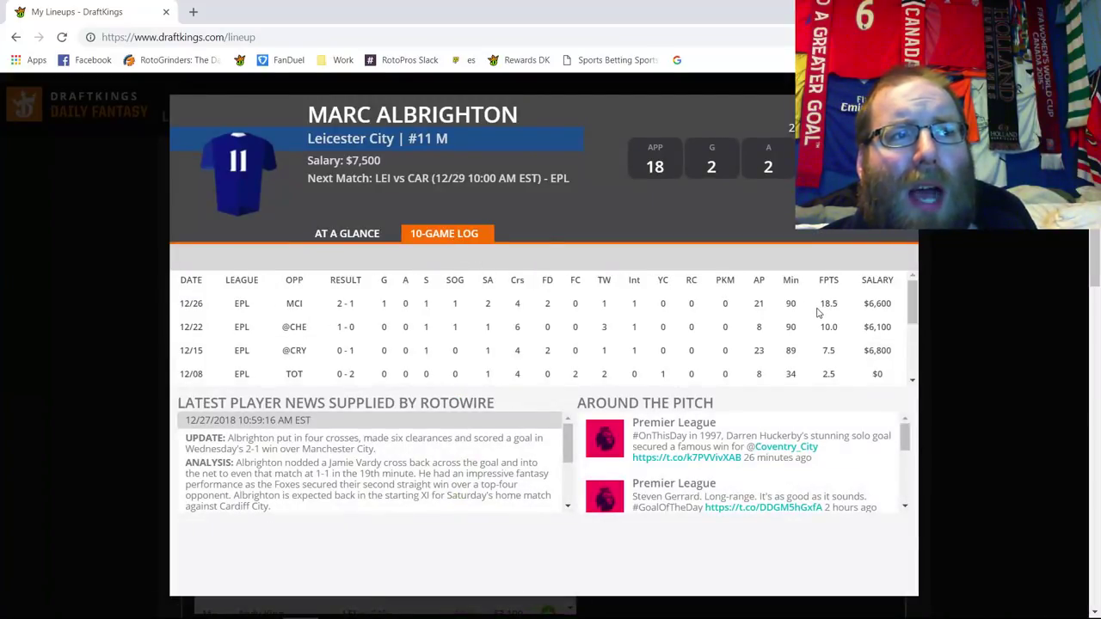
double_click(383, 303)
double_click(828, 304)
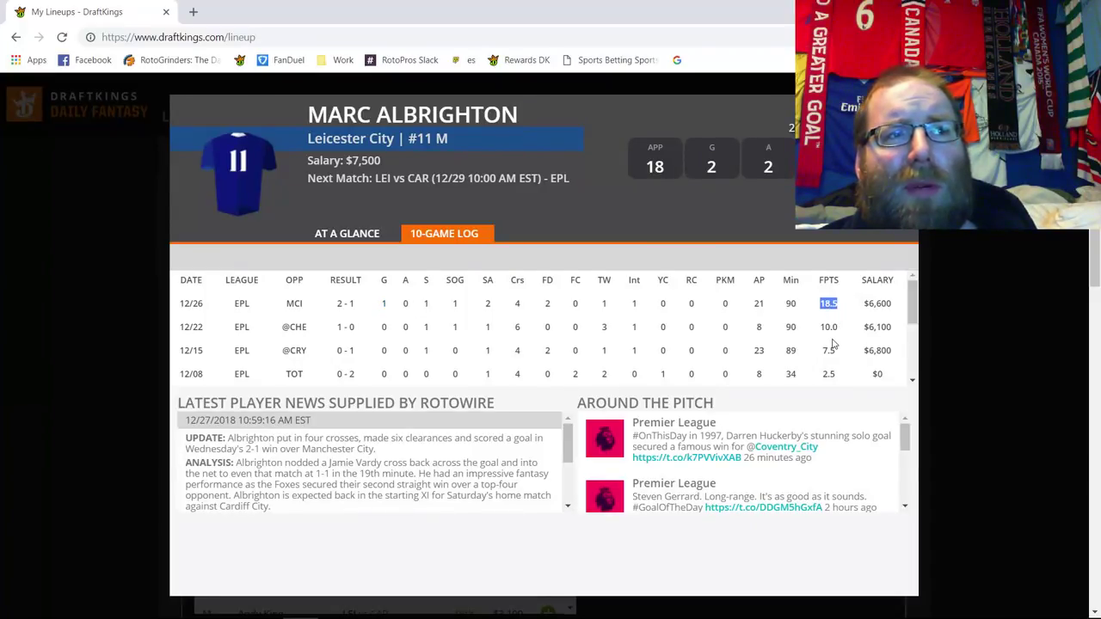
double_click(833, 327)
double_click(828, 351)
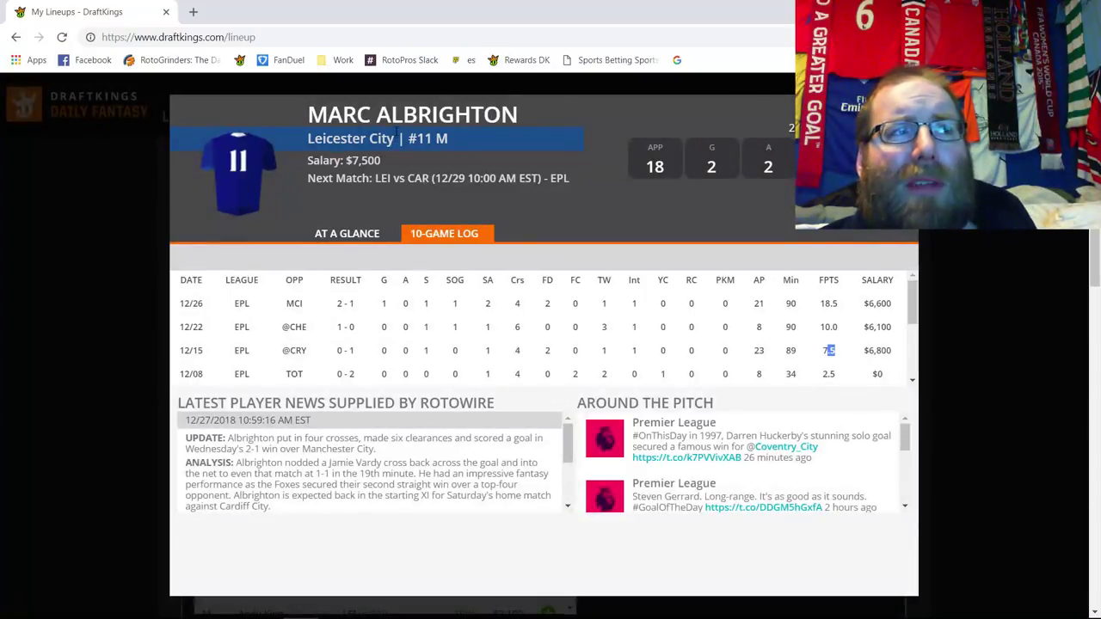
triple_click(359, 161)
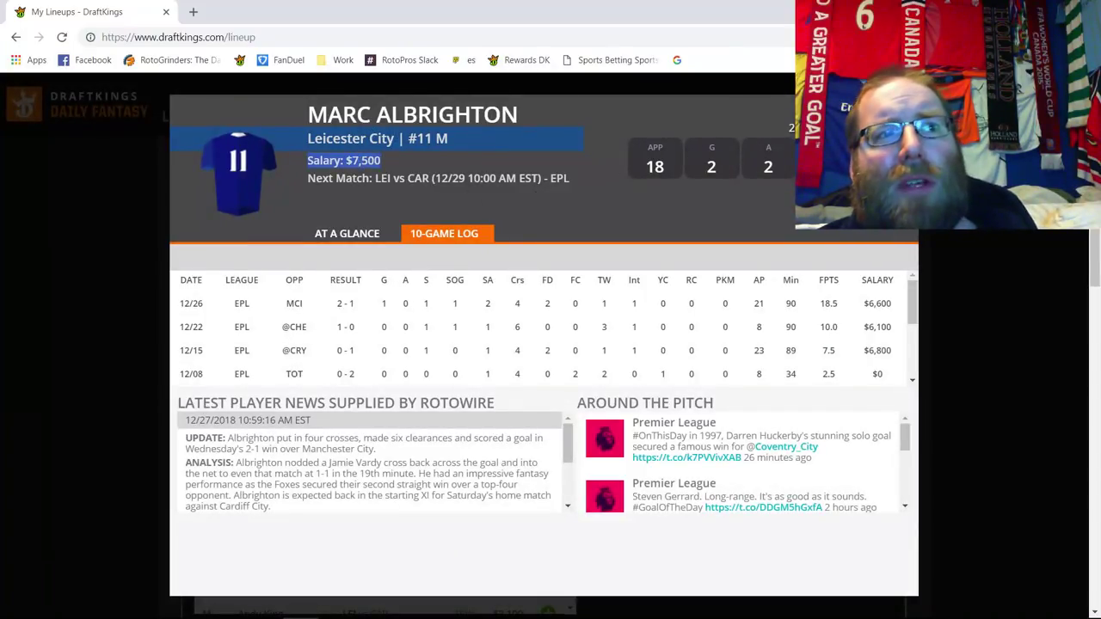
key(Escape)
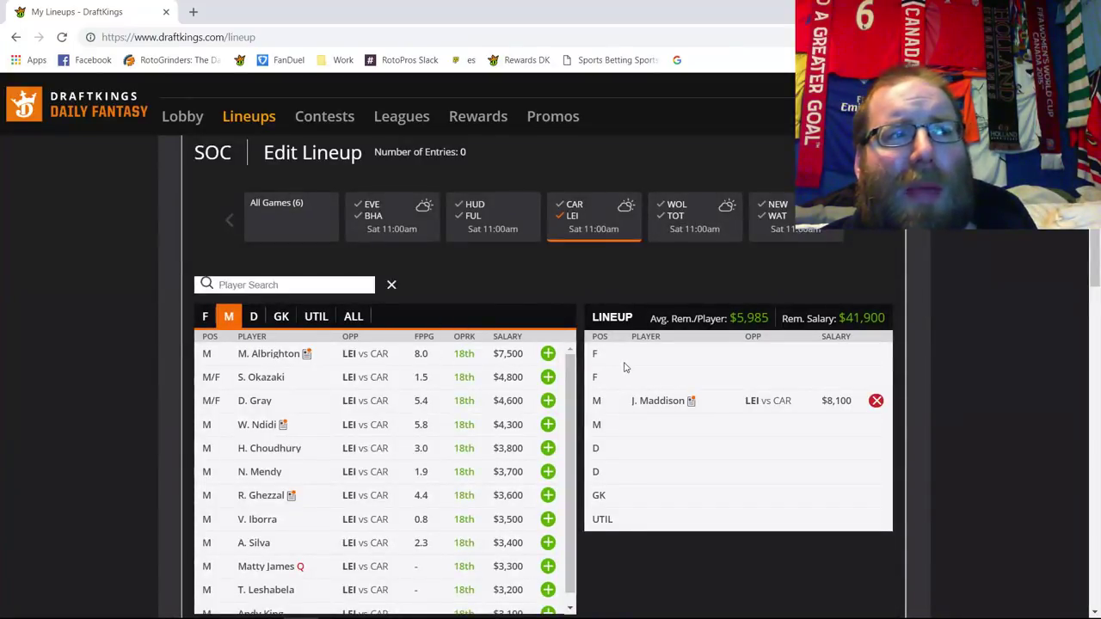
- Swap J. Maddison for M. Albrighton in midfield and add Leicester goalkeeper K. Schmeichel to the lineup
click(548, 355)
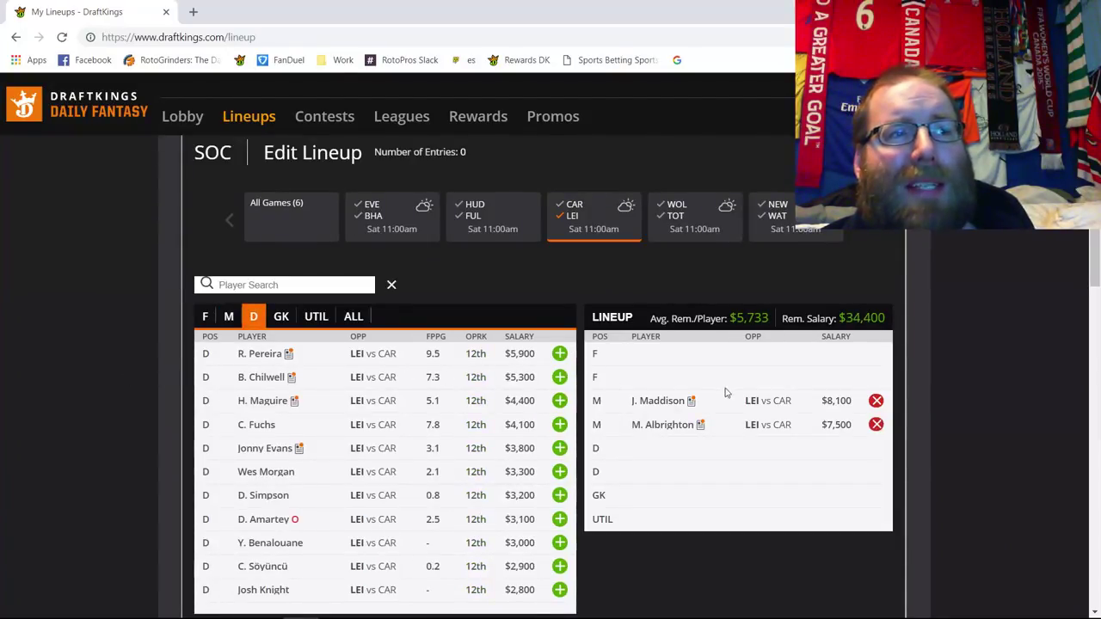
click(876, 401)
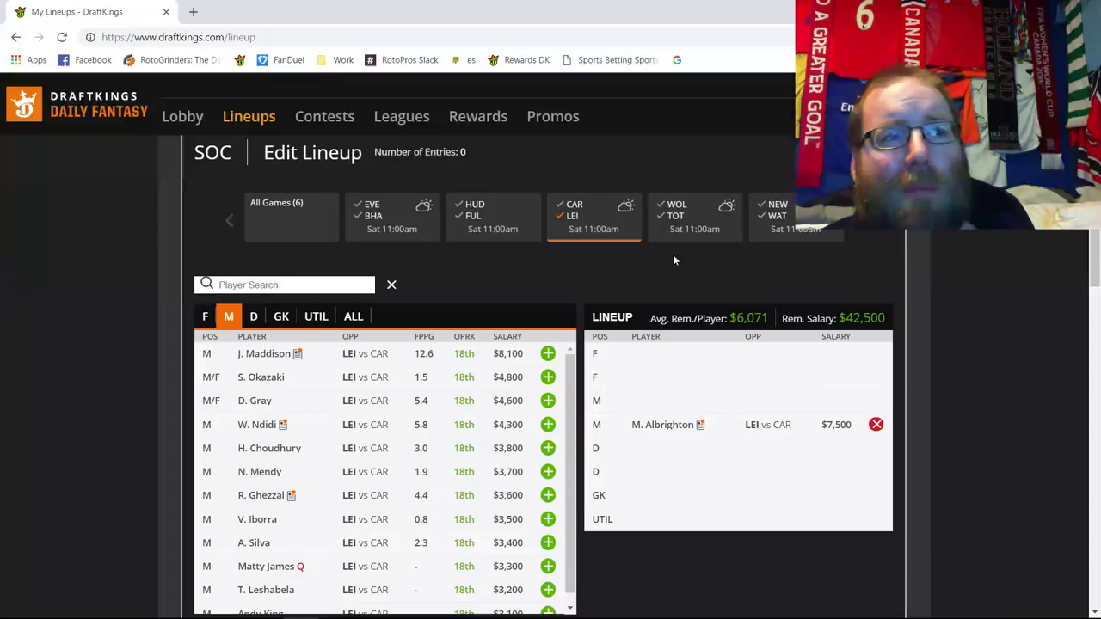
click(574, 219)
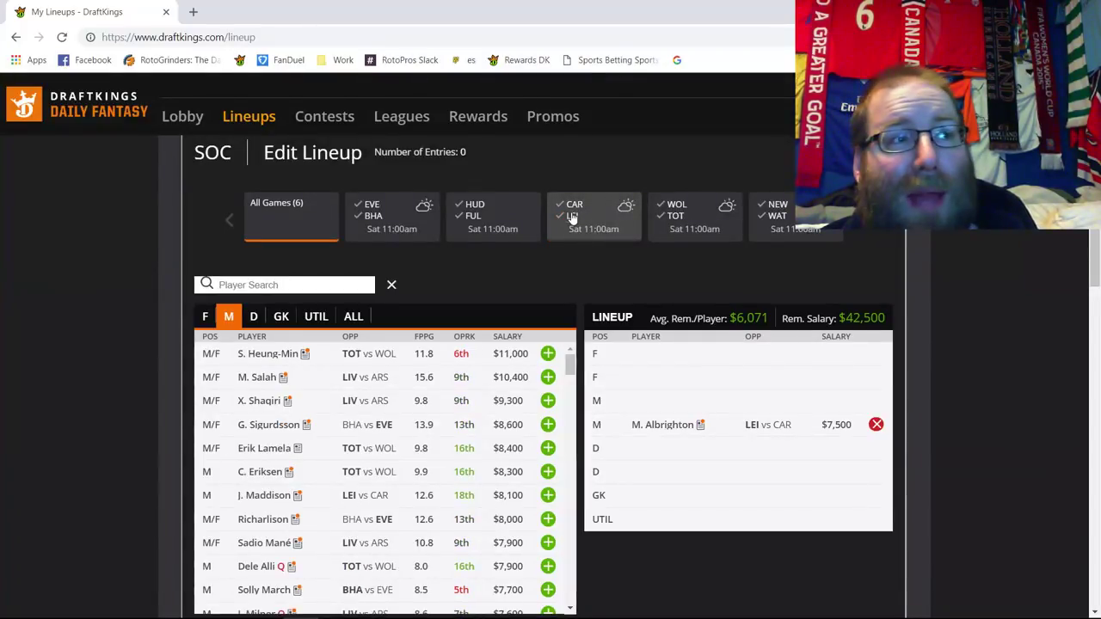
click(574, 217)
click(281, 316)
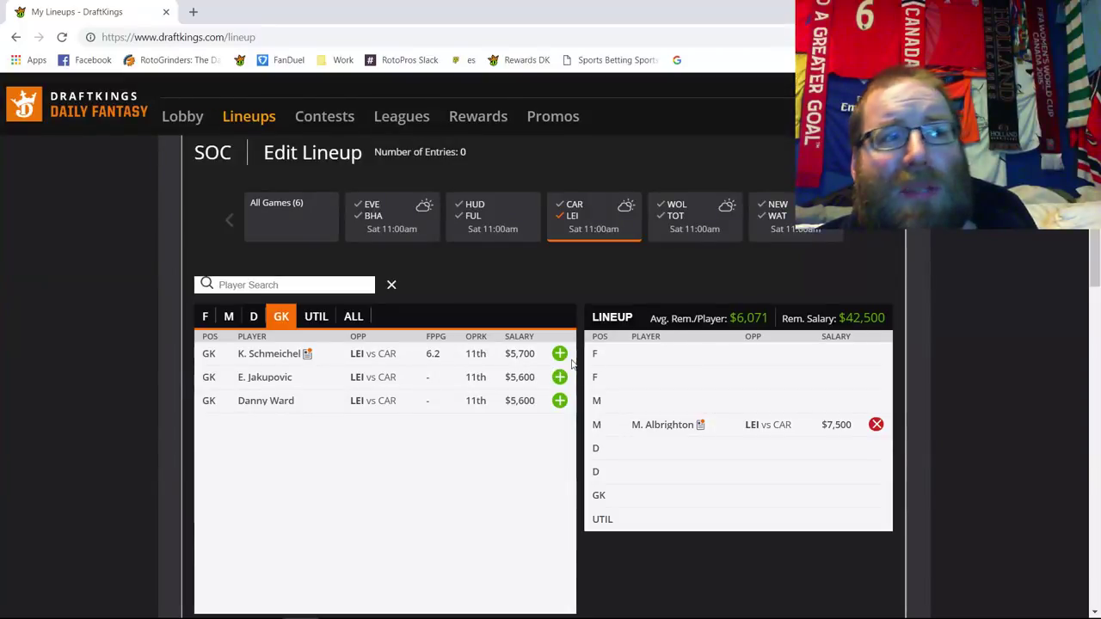
click(559, 354)
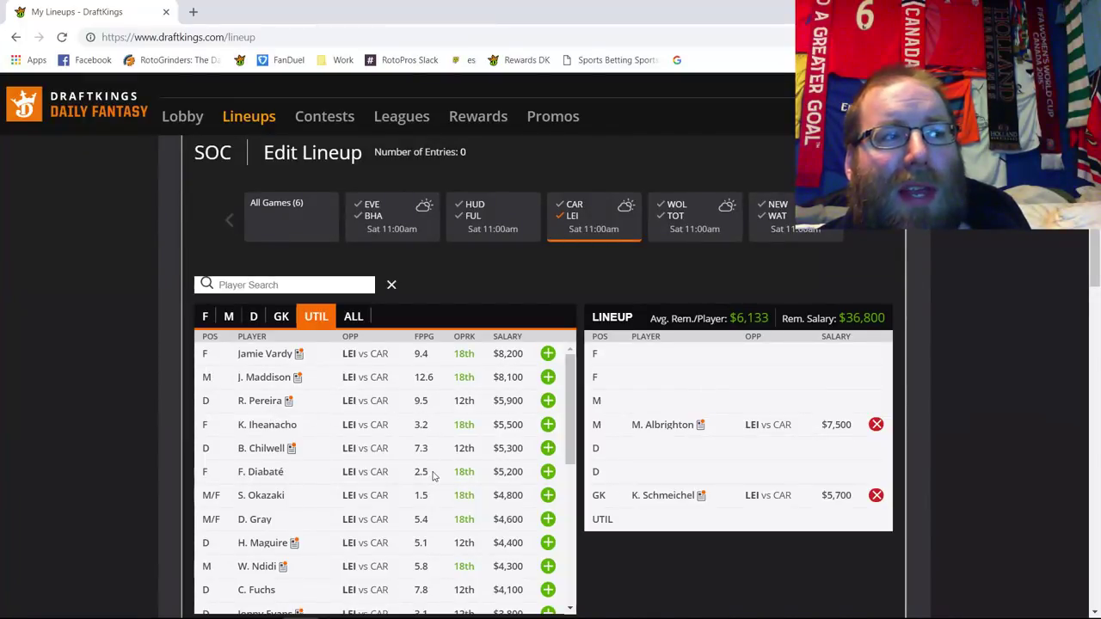
- Check Leicester's forwards, switch the player pool to Cardiff, and review Cardiff's forwards, goalkeepers, defenders and midfielders
click(204, 317)
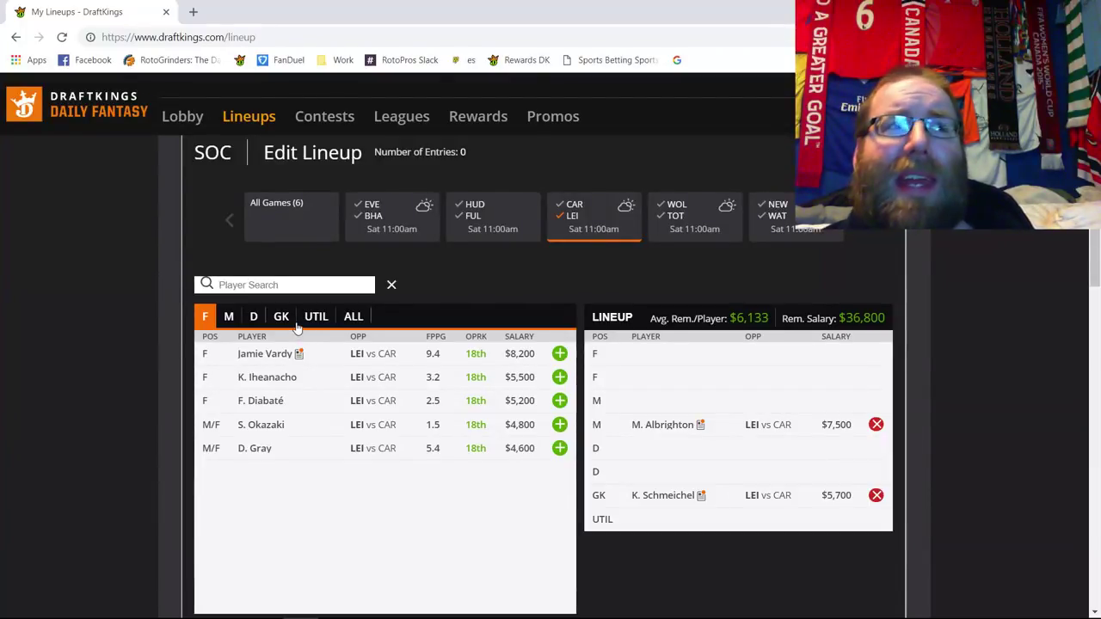
click(561, 215)
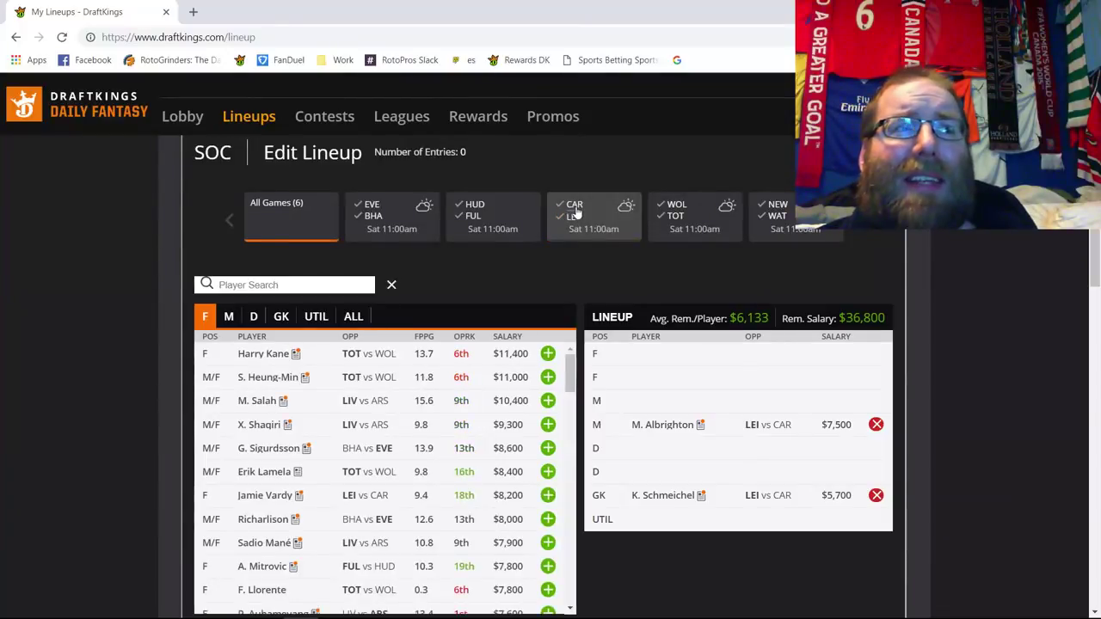
click(571, 206)
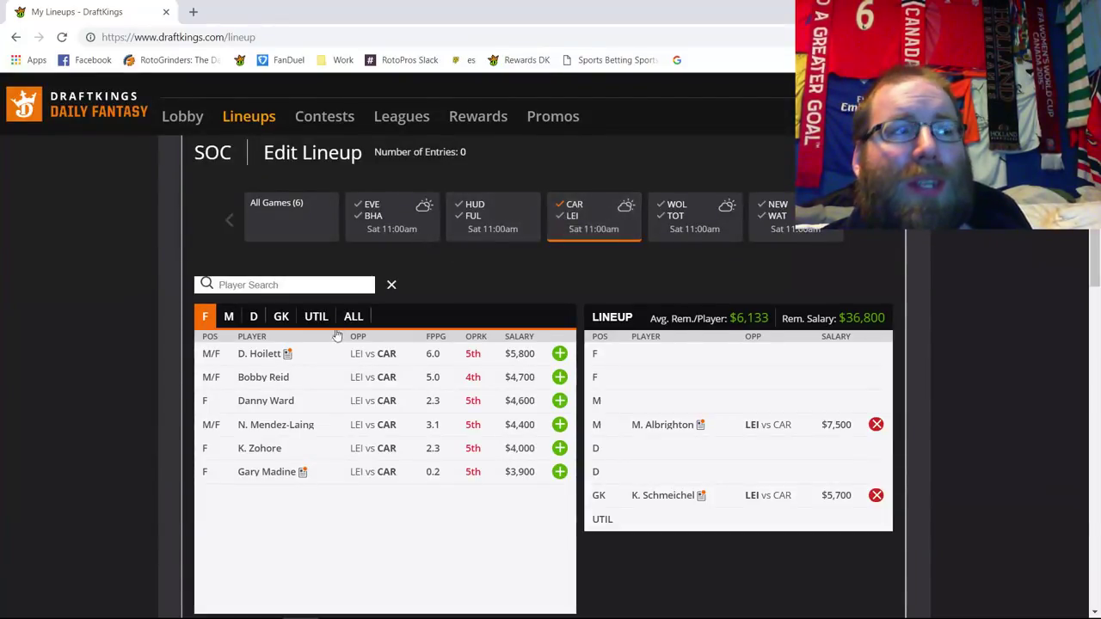
click(283, 323)
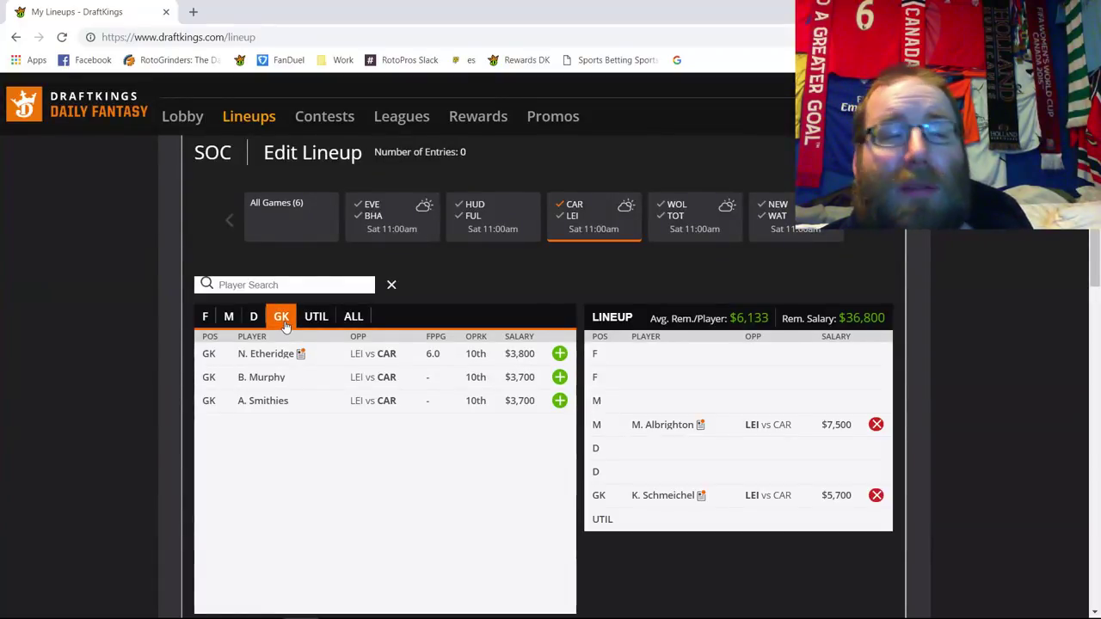
click(234, 317)
click(253, 317)
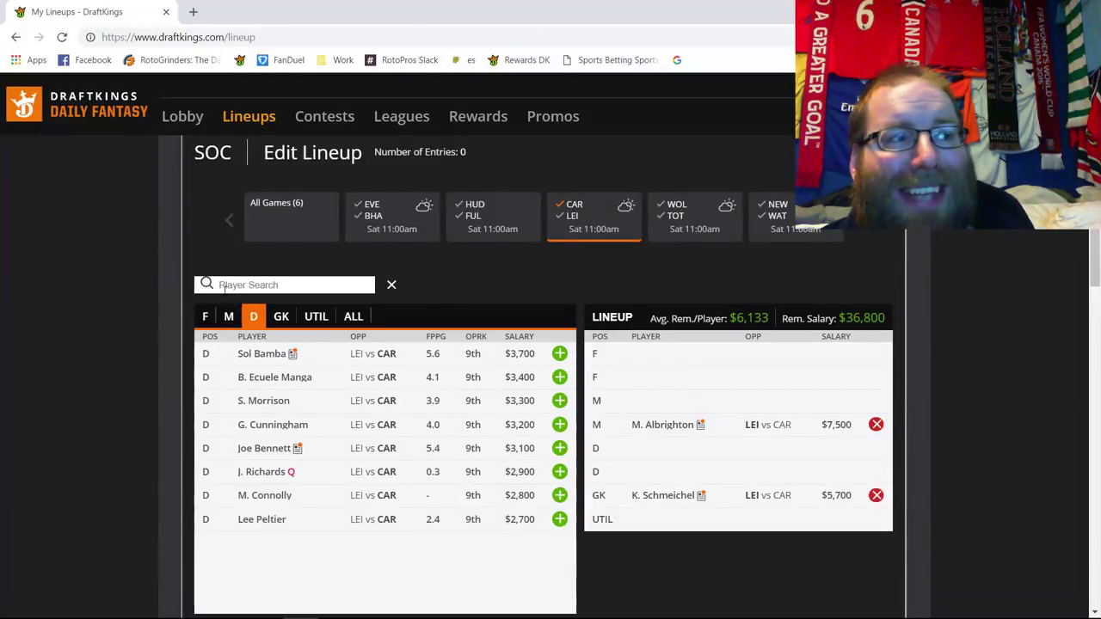
click(228, 316)
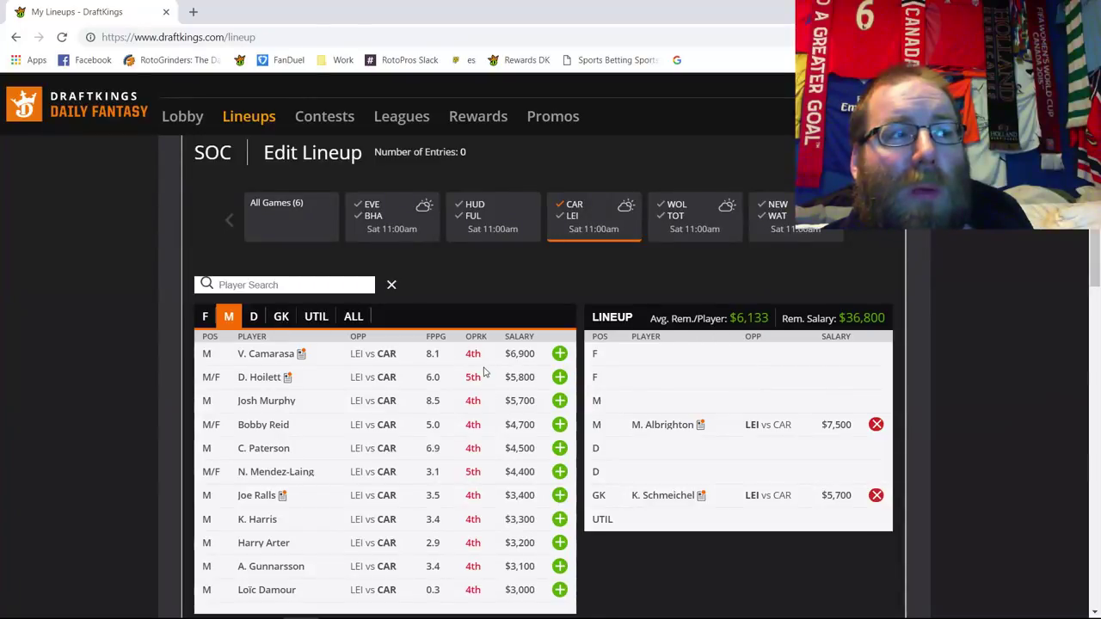
- Review Cardiff midfielder Josh Murphy's 10-game log and close his player card
click(289, 406)
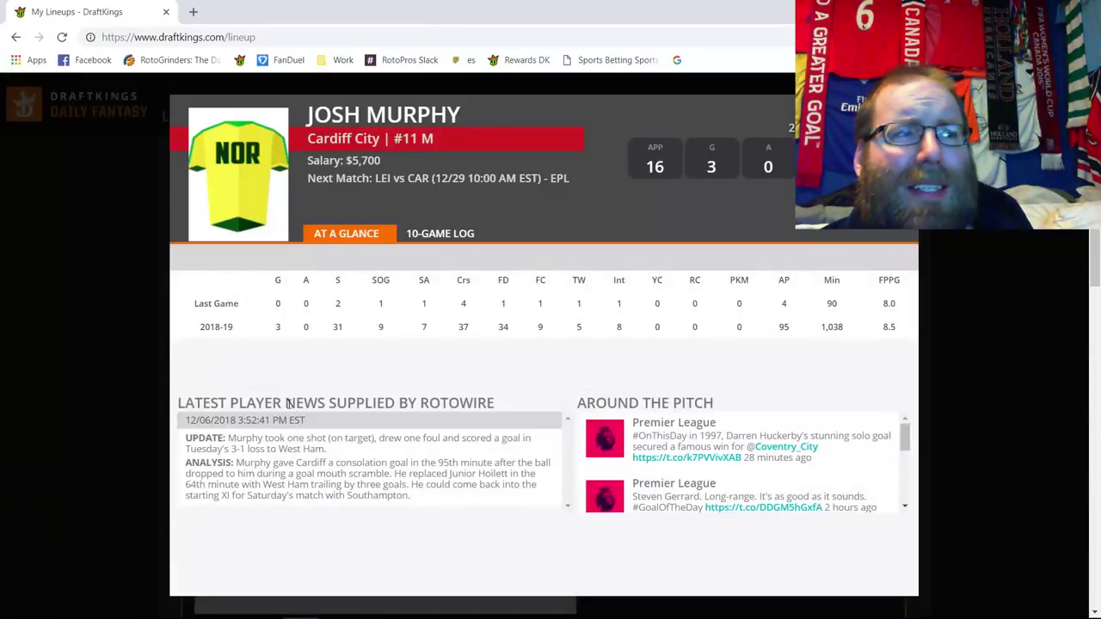
click(463, 234)
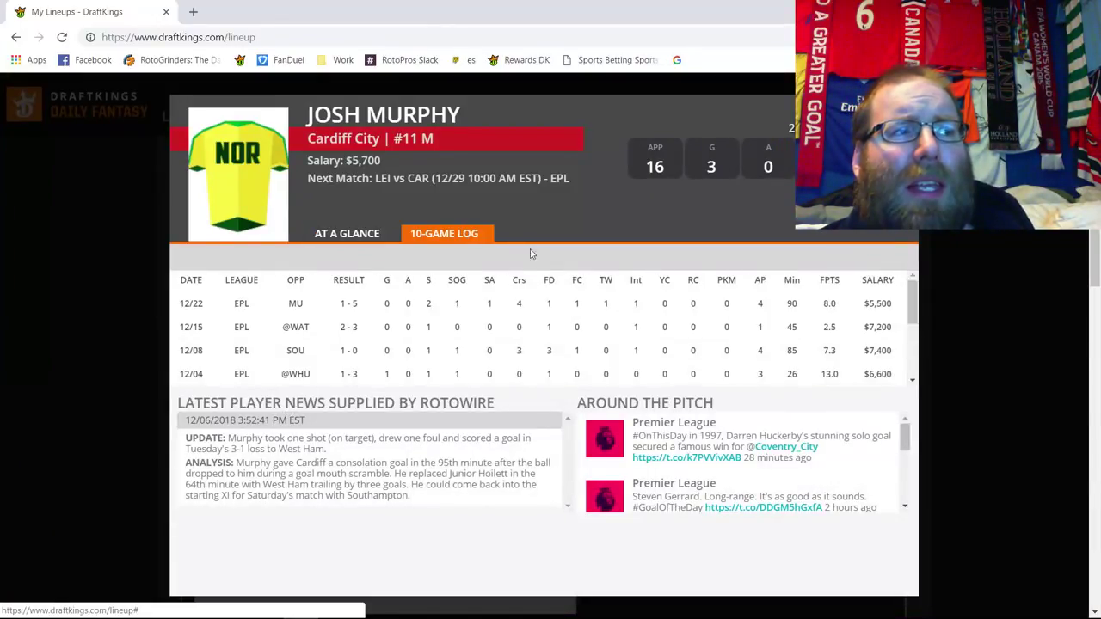
key(Escape)
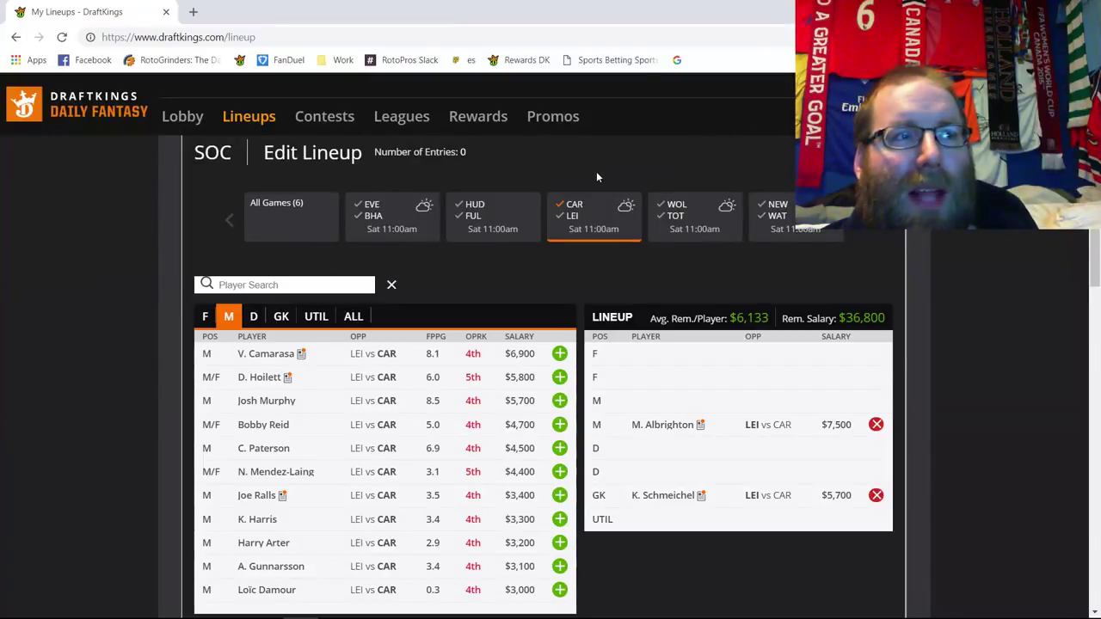
- Reapply the Cardiff team filter and review midfielder V. Camarasa's 10-game log
click(589, 215)
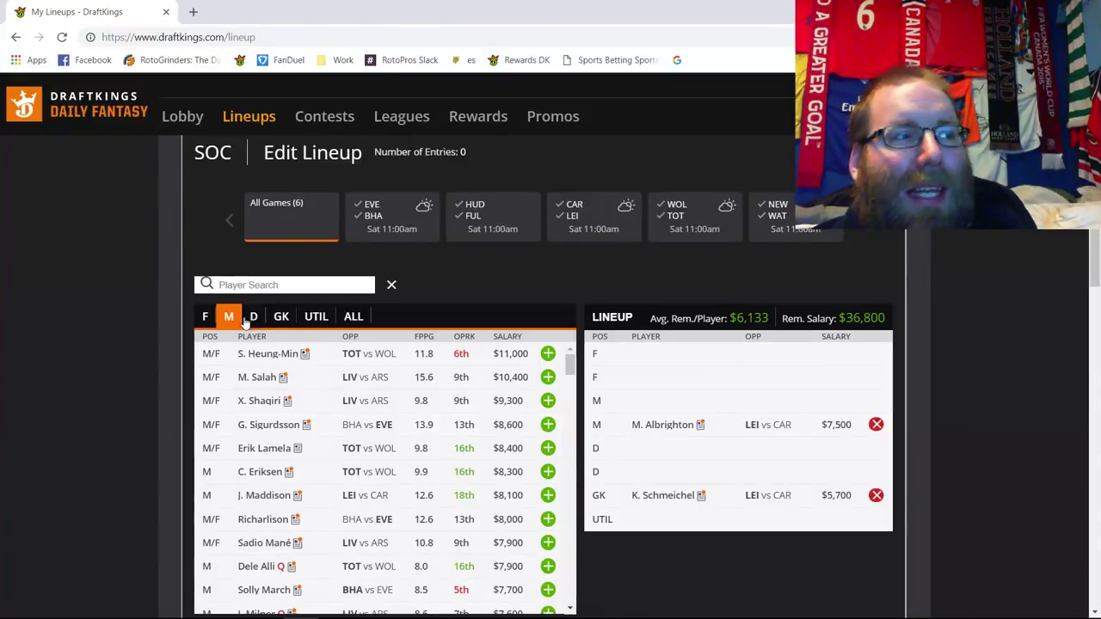
click(572, 213)
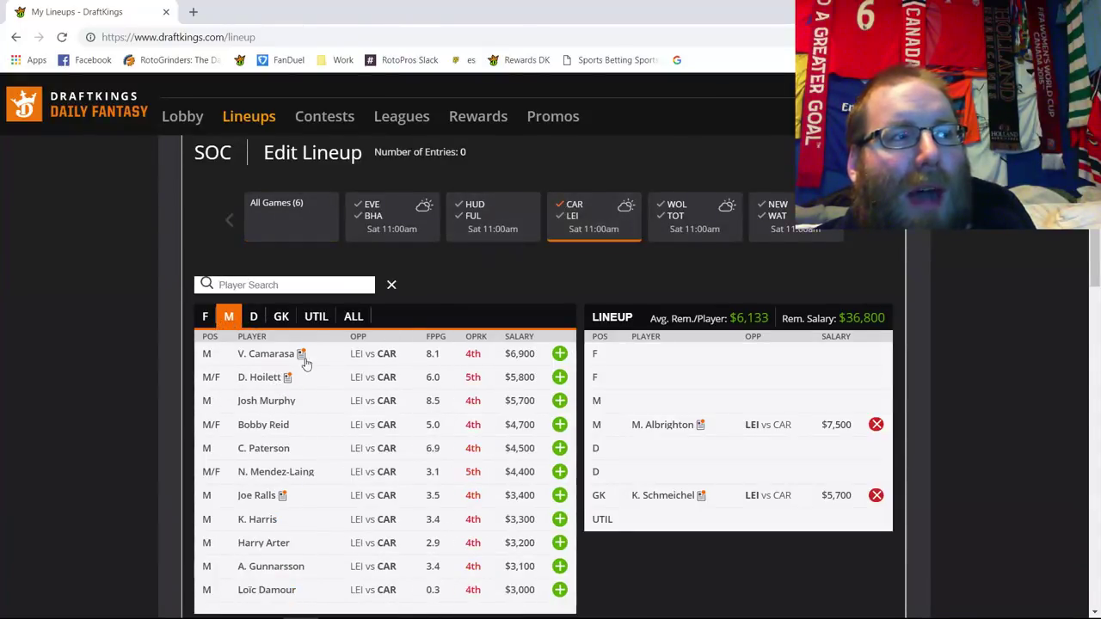
click(269, 354)
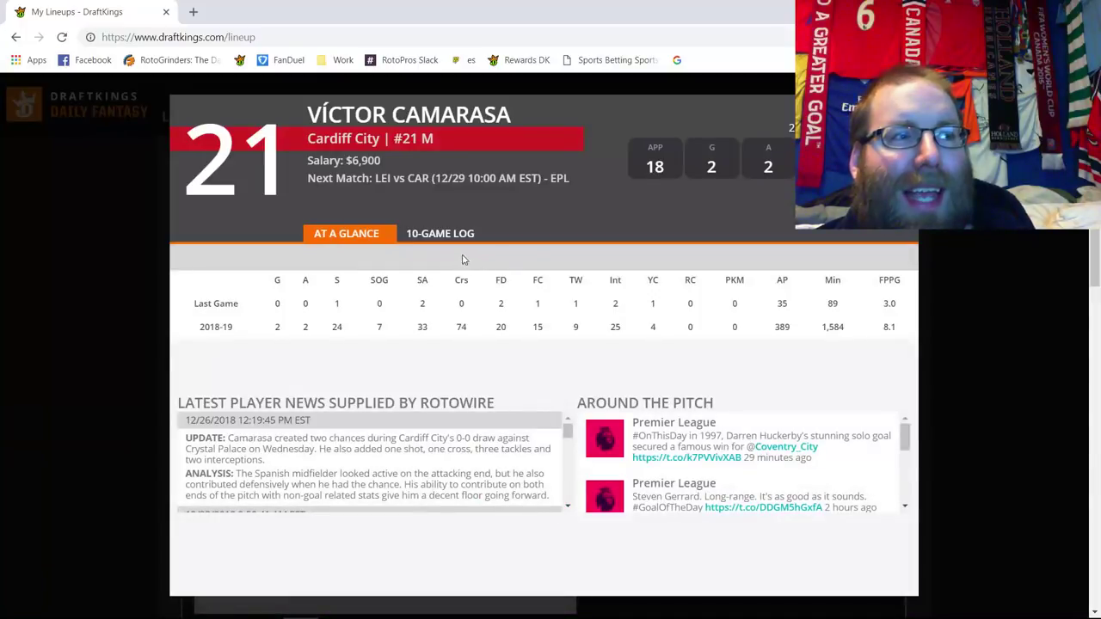
click(456, 237)
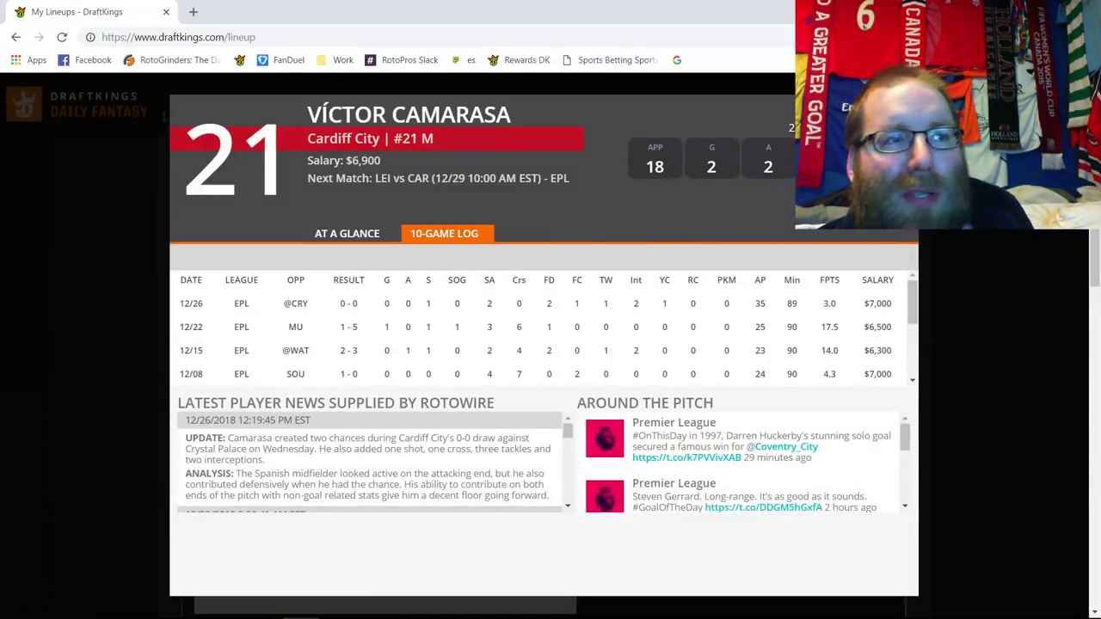
key(Escape)
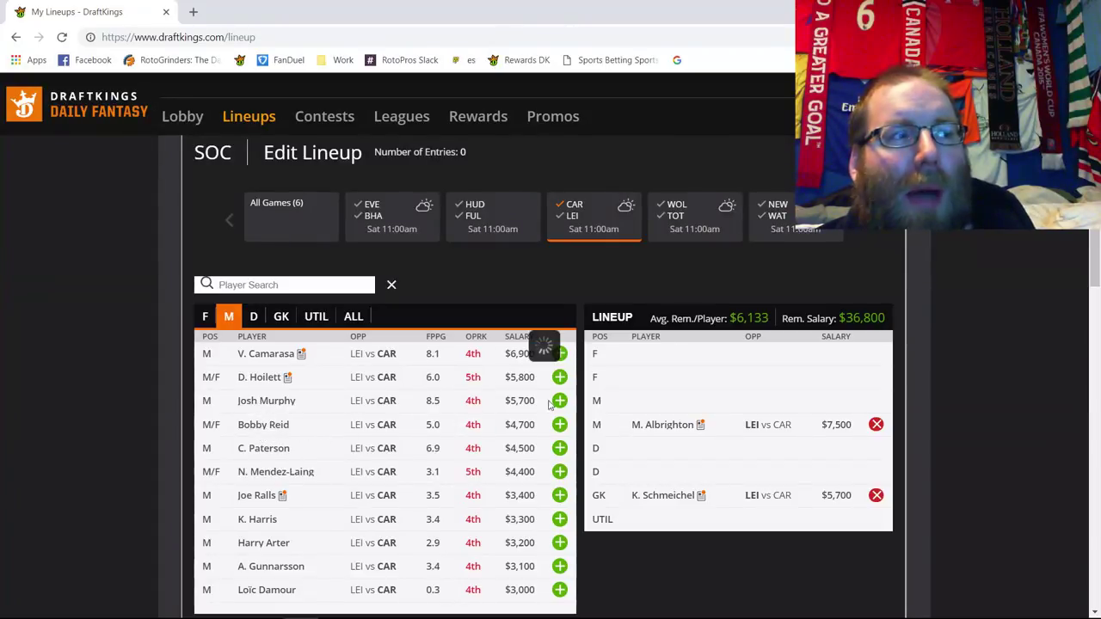
- Review the 10-game logs of Cardiff's Bobby Reid and D. Hoilett
click(263, 425)
click(454, 240)
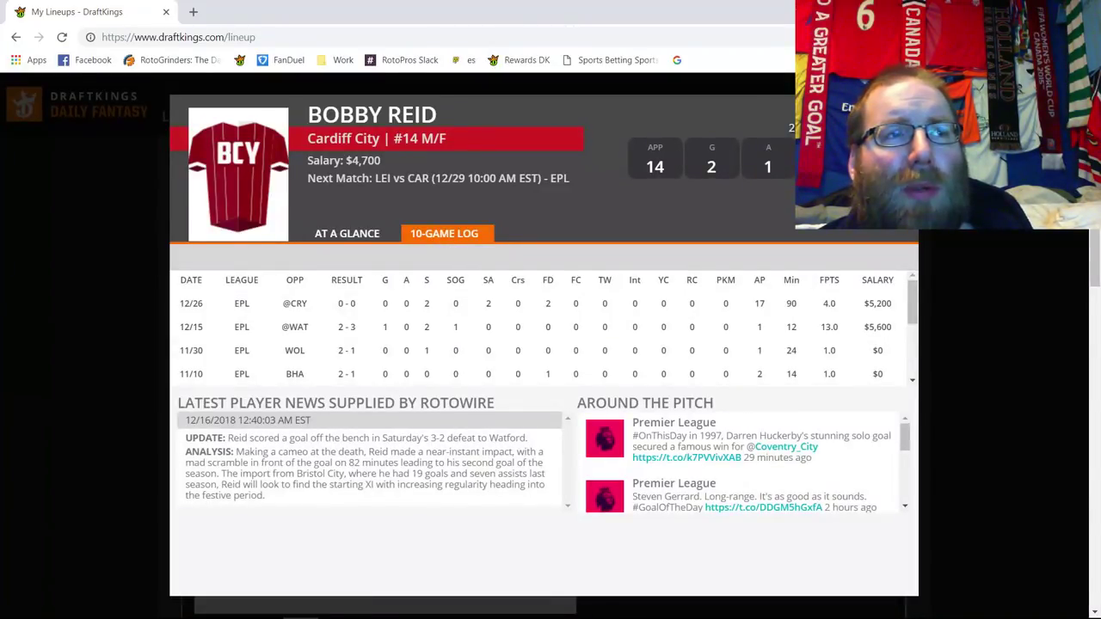
key(Escape)
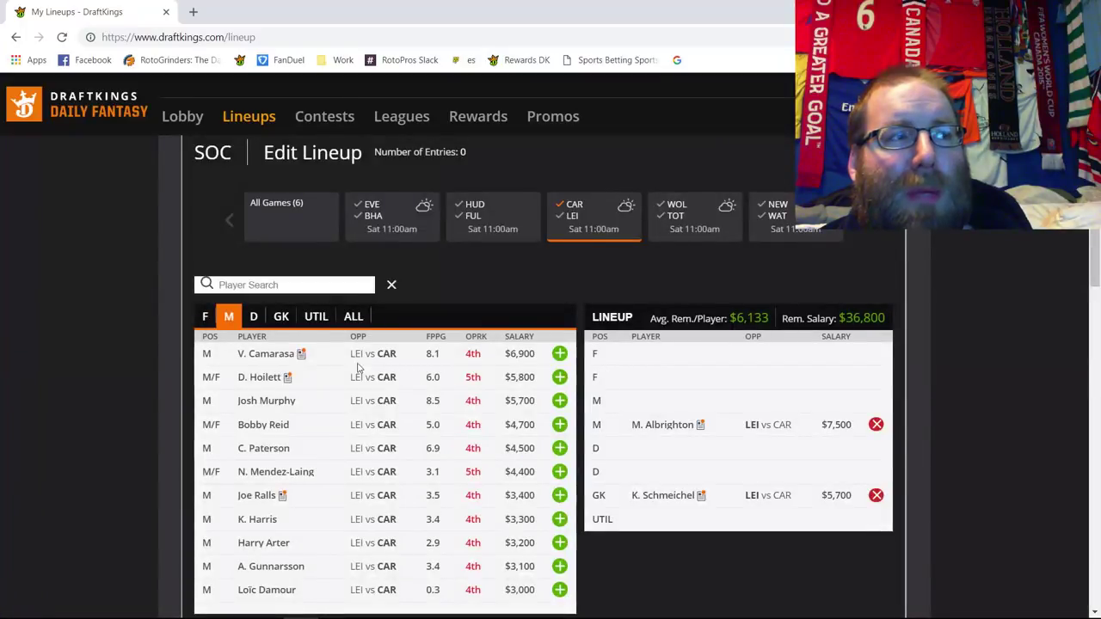
click(261, 377)
click(449, 235)
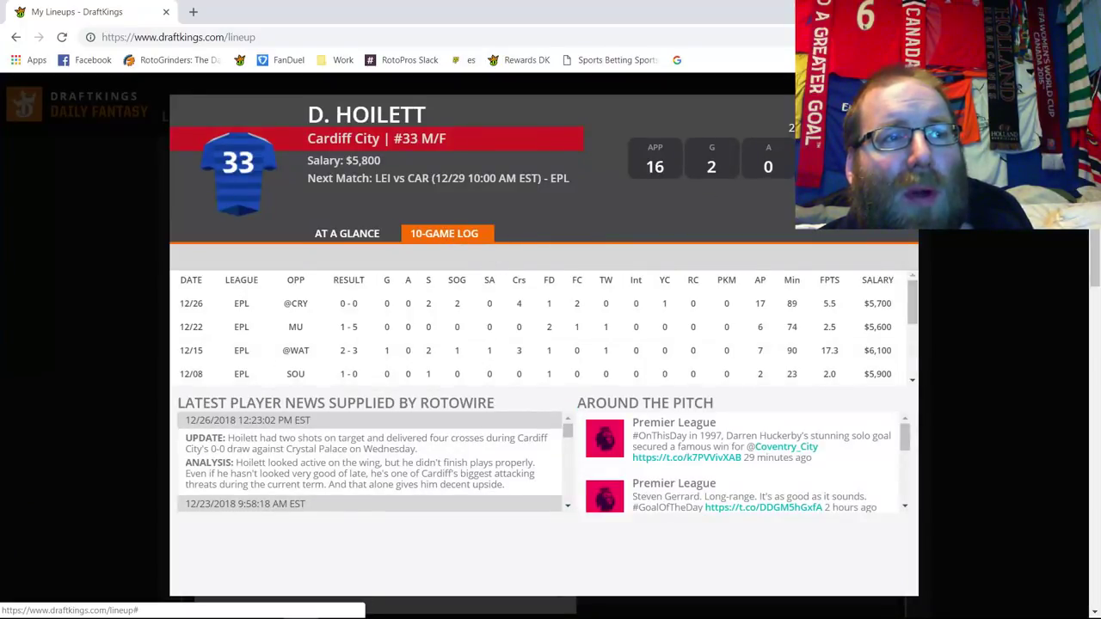
key(Escape)
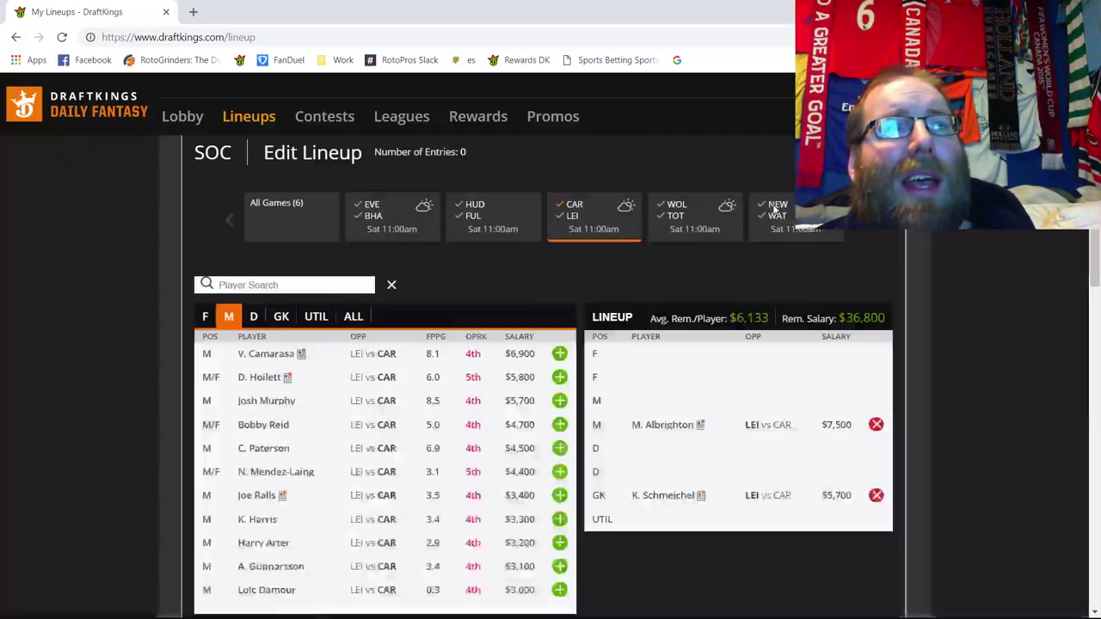
- Review Cardiff midfielder C. Paterson's 10-game log and Joe Ralls's at-a-glance stats
click(288, 448)
click(443, 237)
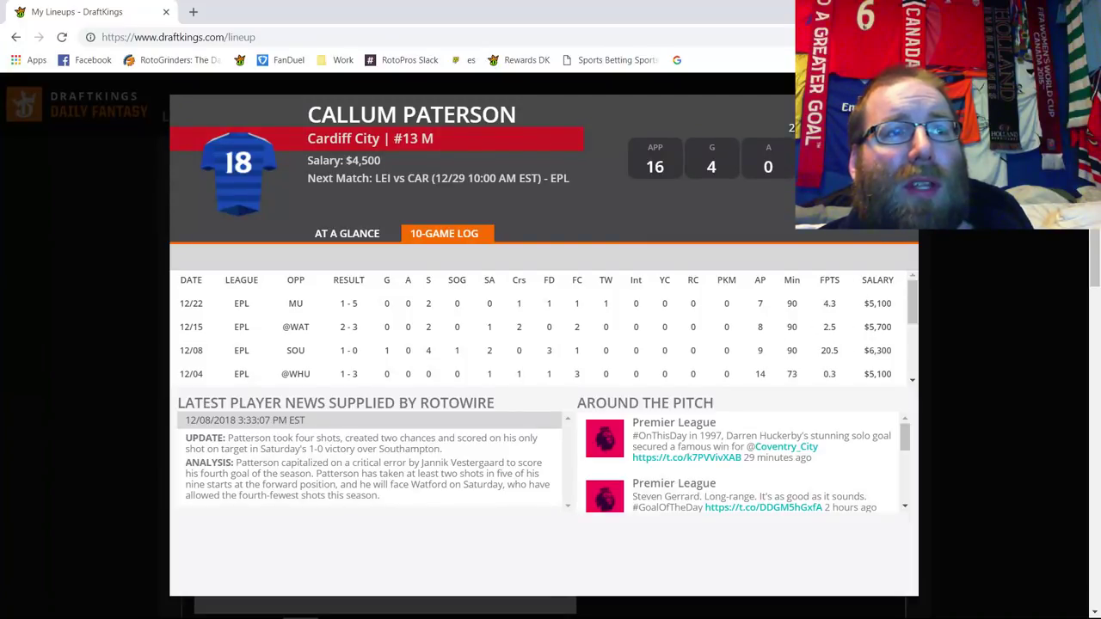
key(Escape)
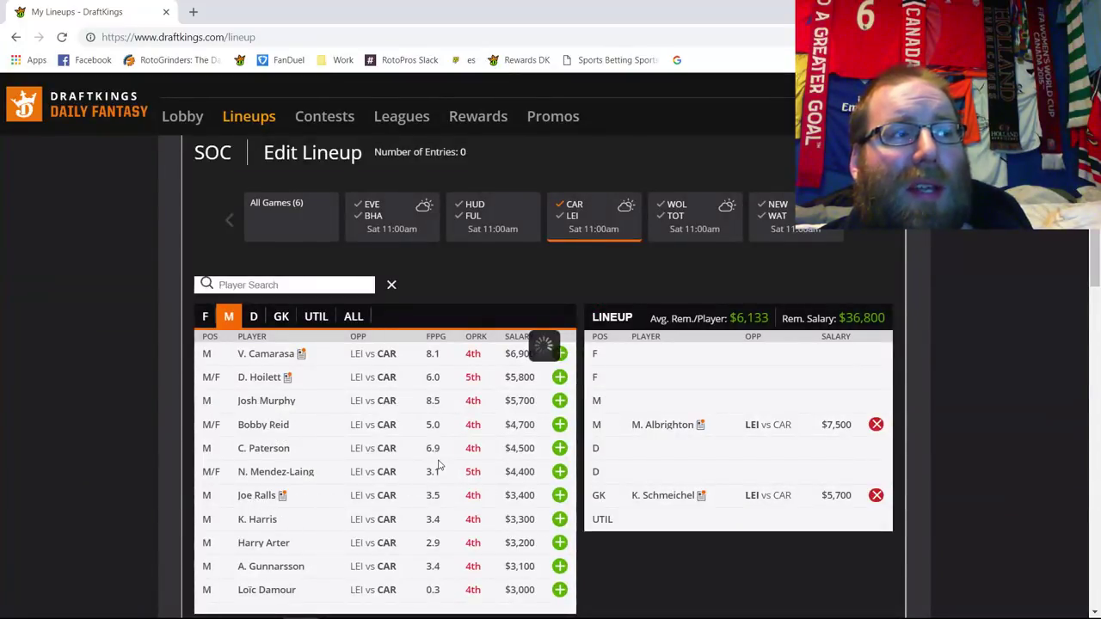
click(256, 495)
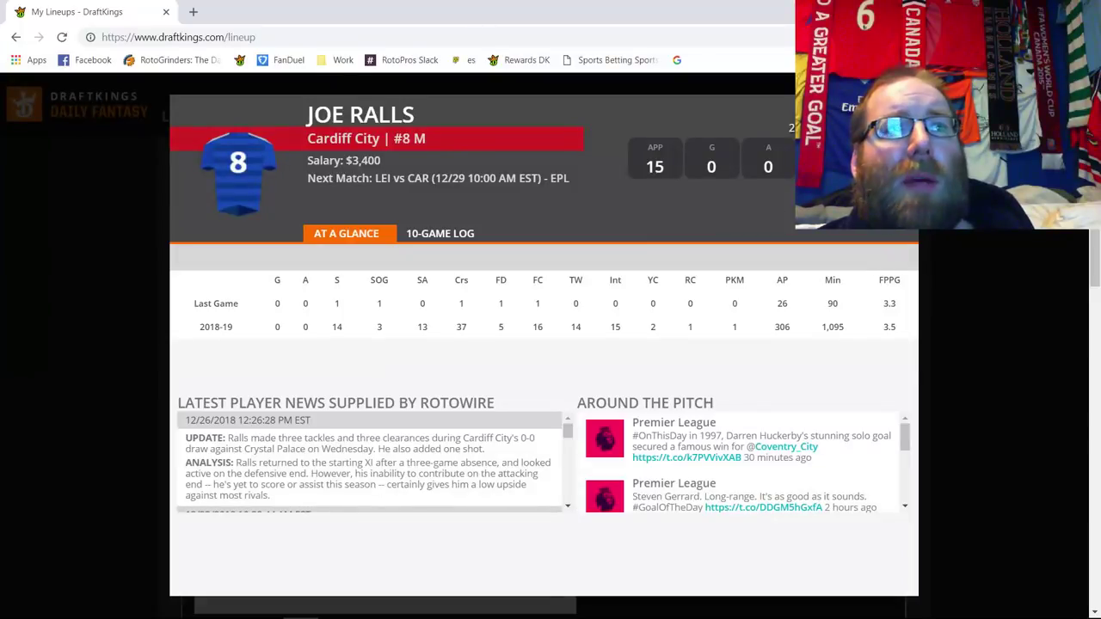
key(Escape)
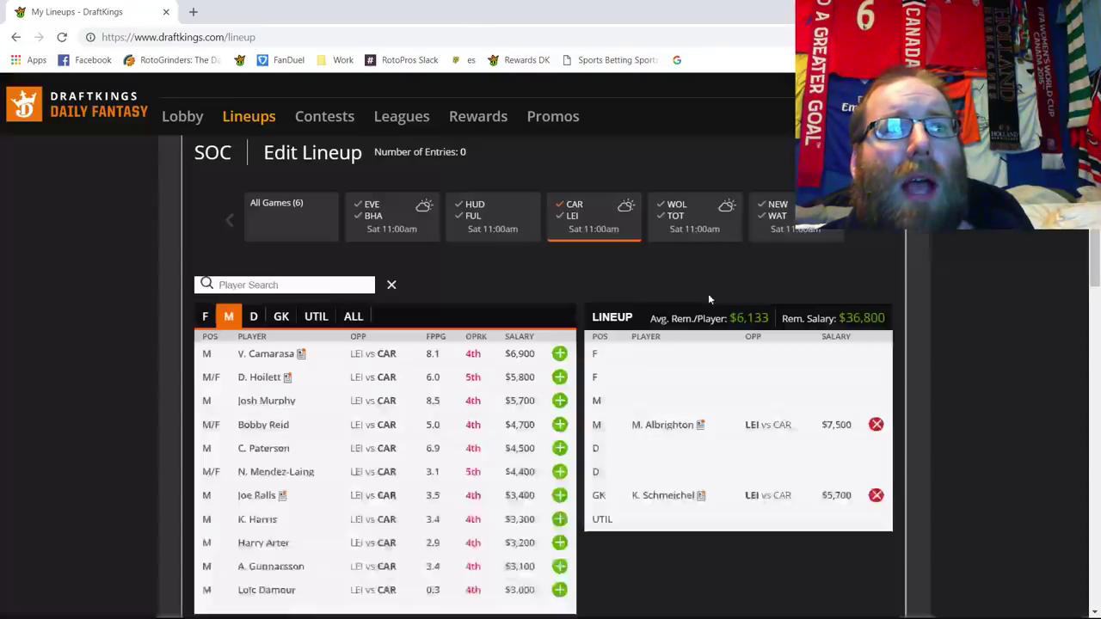
- Mark Cardiff midfielder K. Harris's last-game fantasy points and review his 10-game log
click(257, 521)
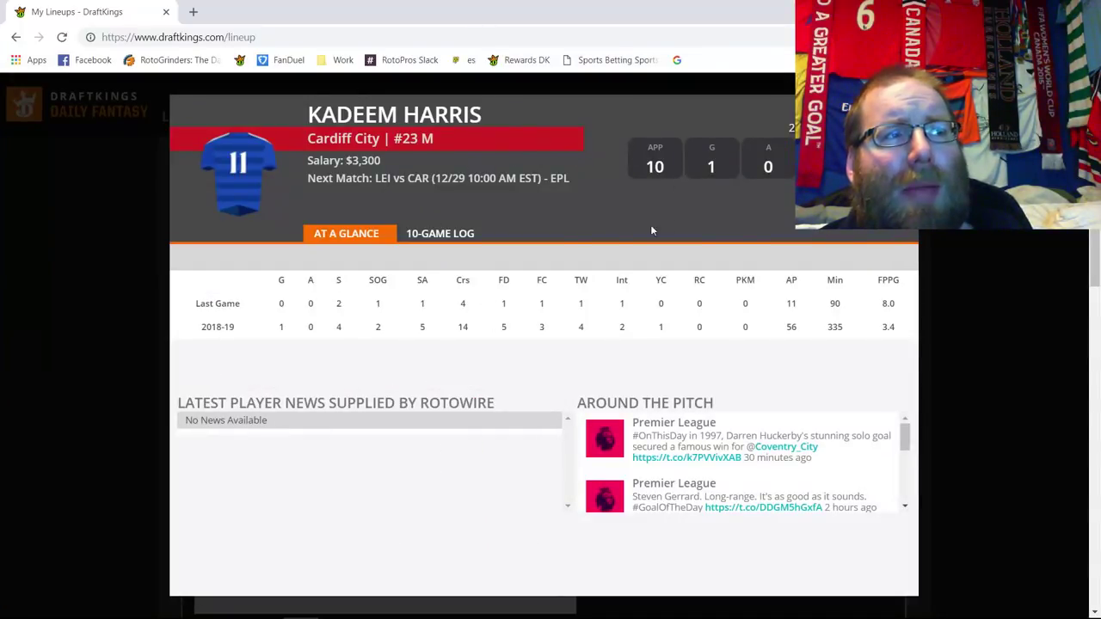
double_click(885, 303)
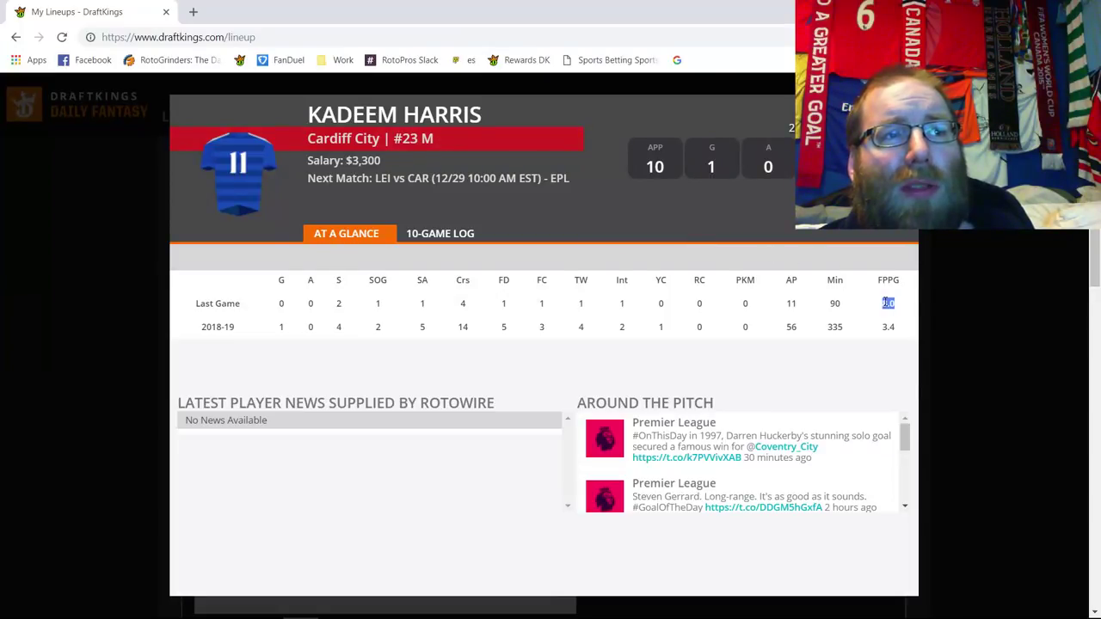
click(446, 234)
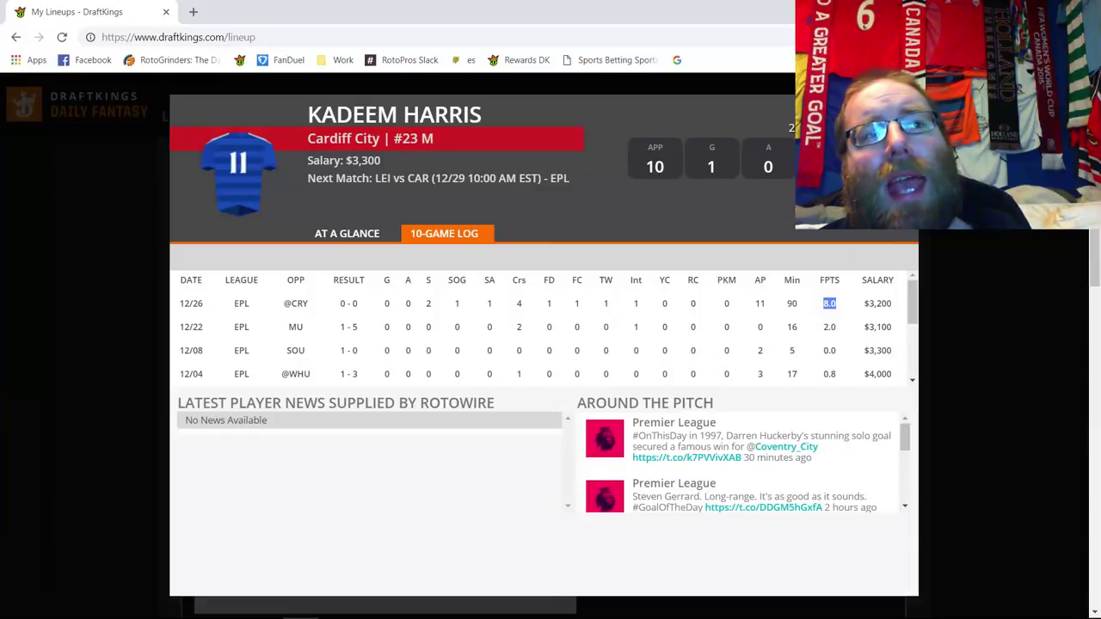
key(Escape)
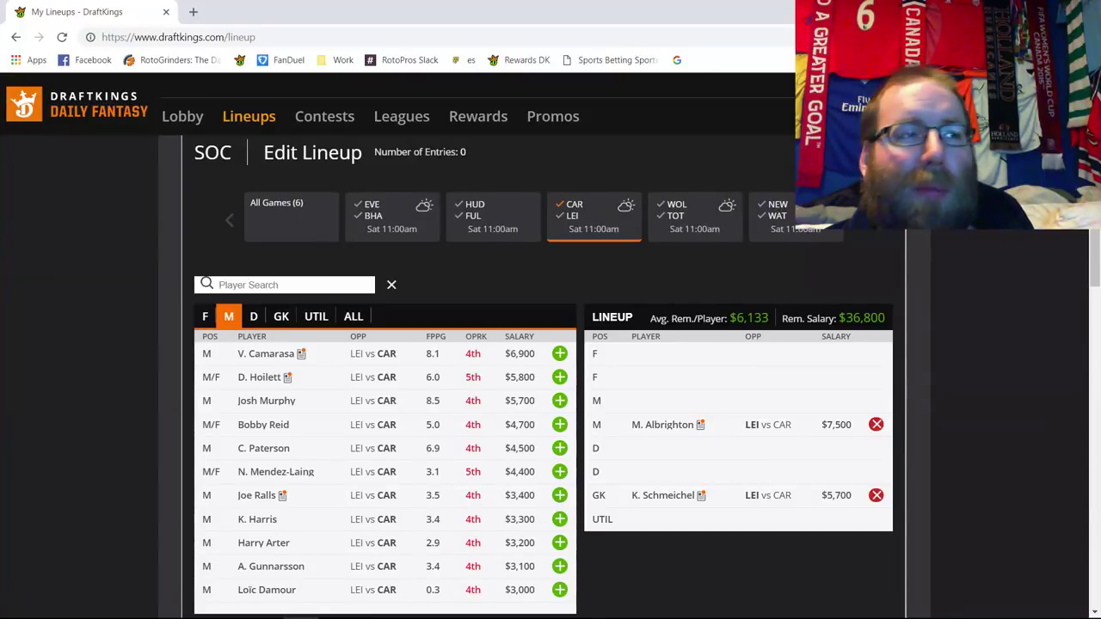
- Remove M. Albrighton from the lineup and look over Leicester's midfielders before clearing the team filter
click(875, 424)
click(570, 217)
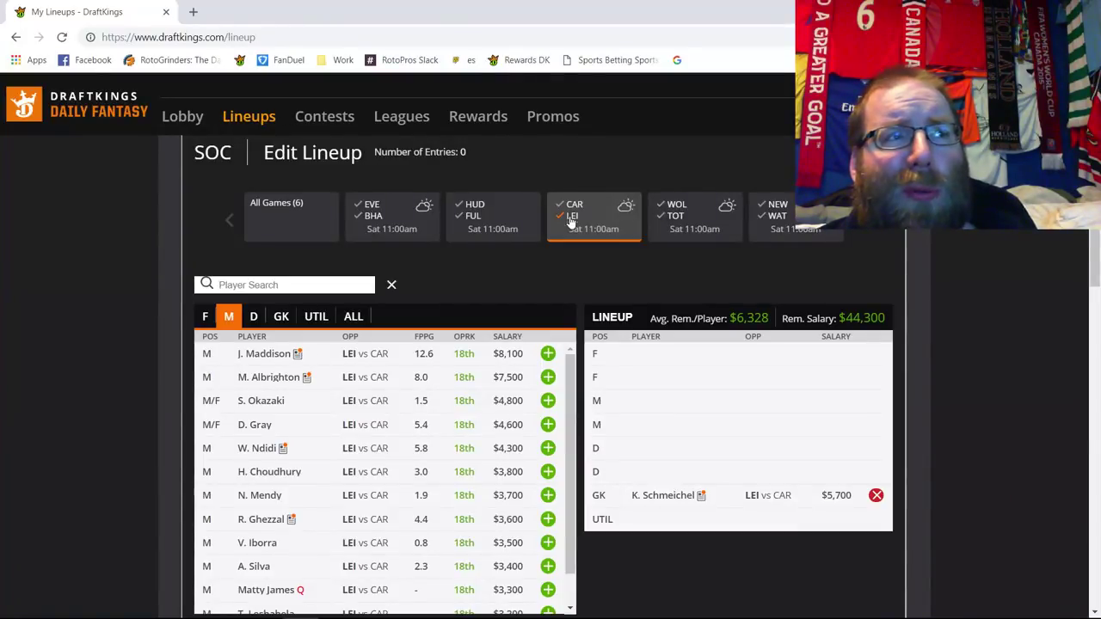
click(570, 222)
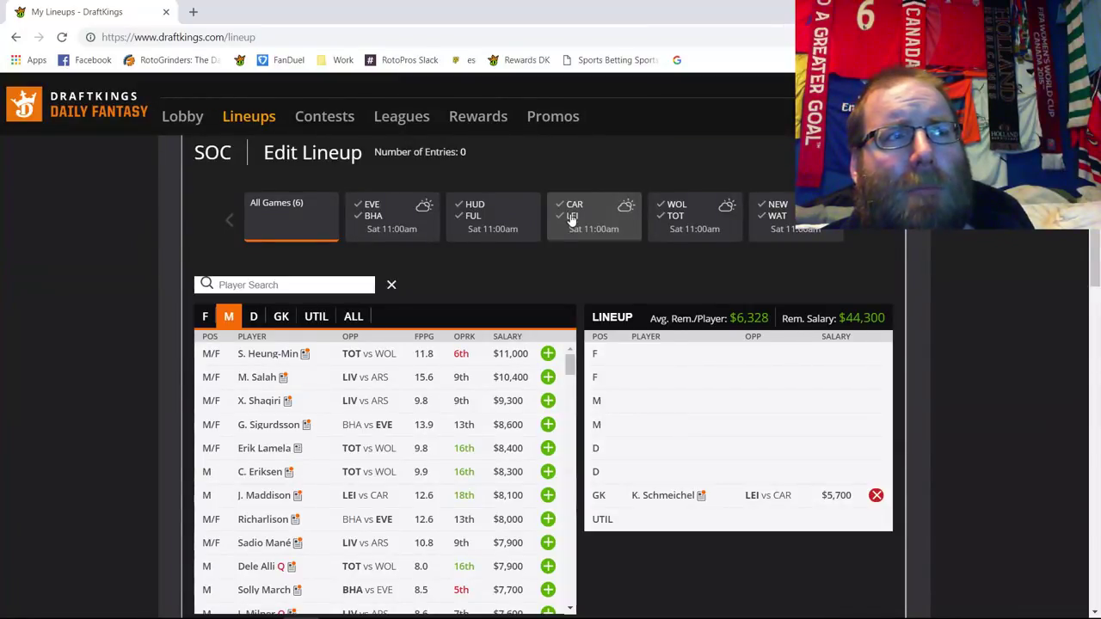
- Filter the player pool to Wolverhampton–Tottenham goalkeepers and replace K. Schmeichel with Wolverhampton's R. Patrício in the lineup
click(677, 210)
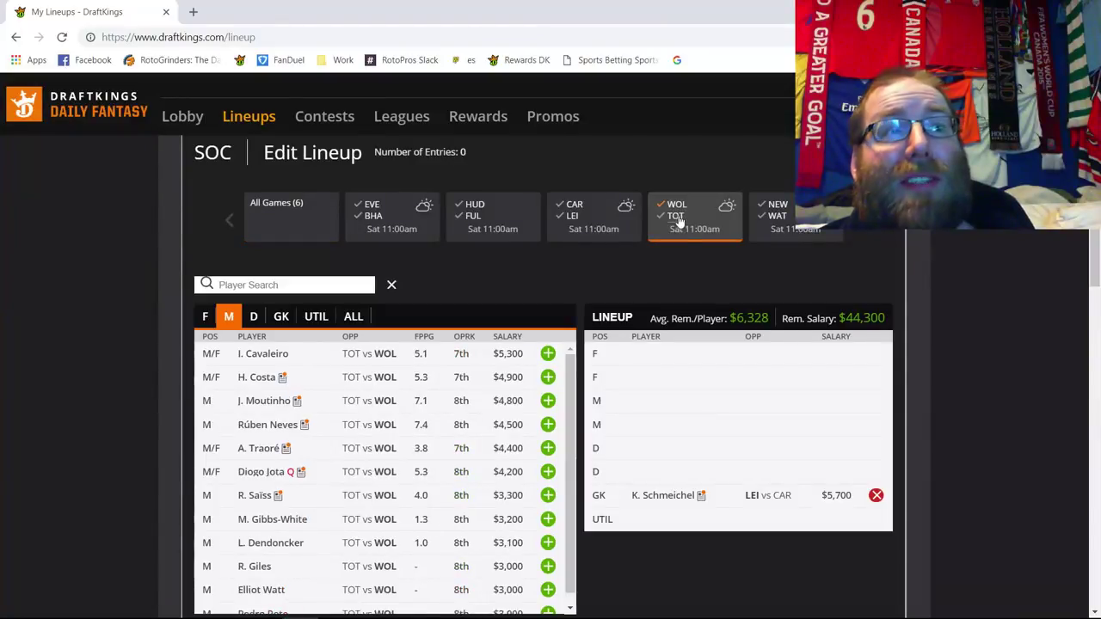
click(281, 317)
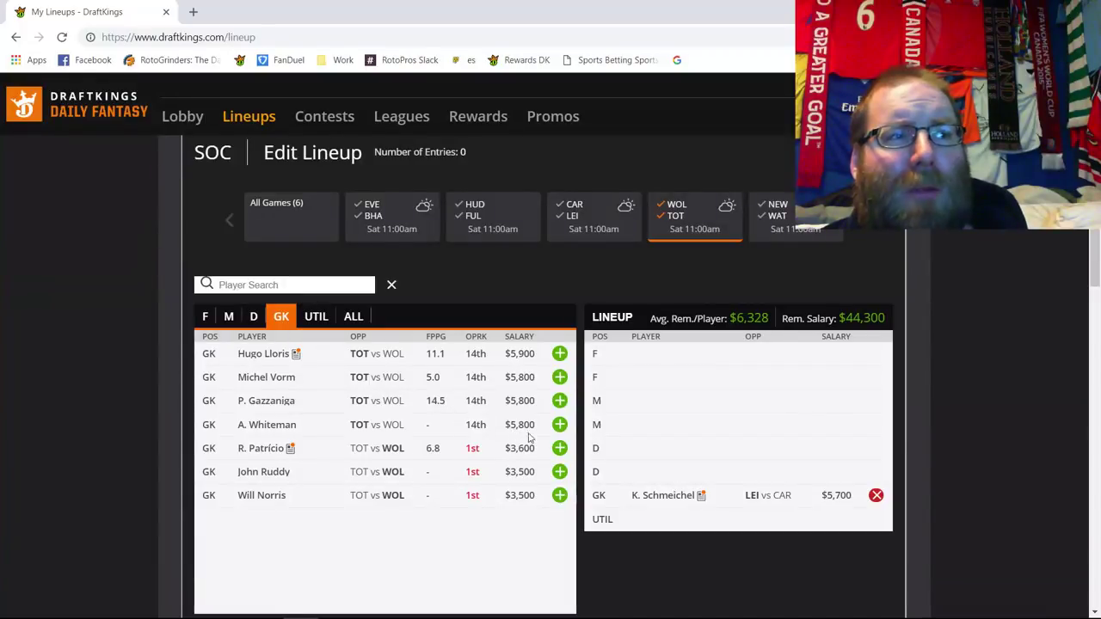
click(875, 495)
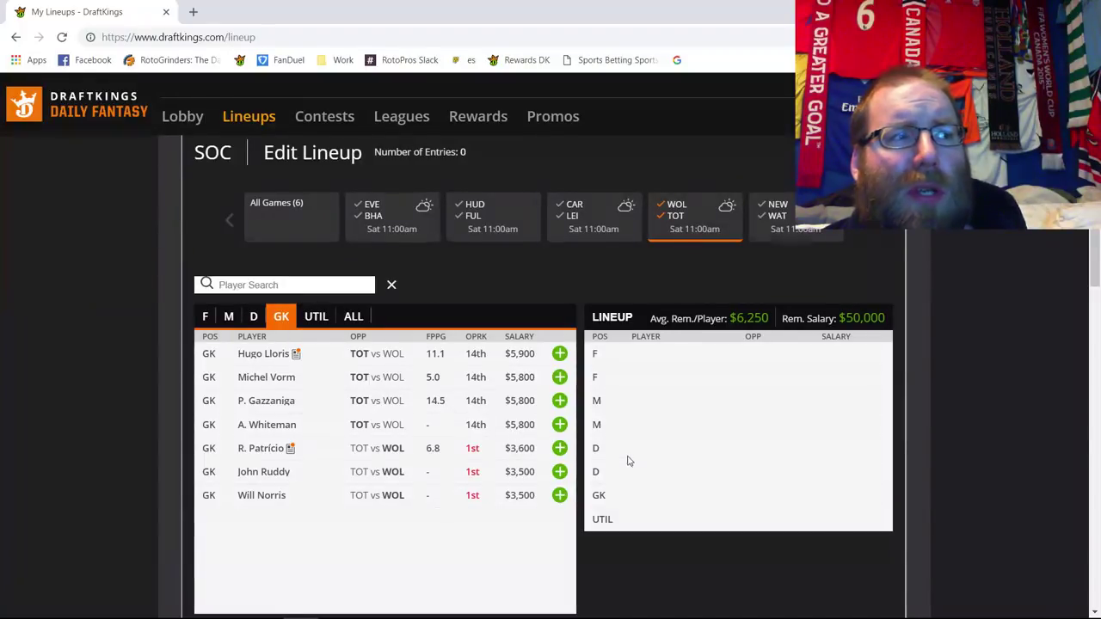
click(559, 449)
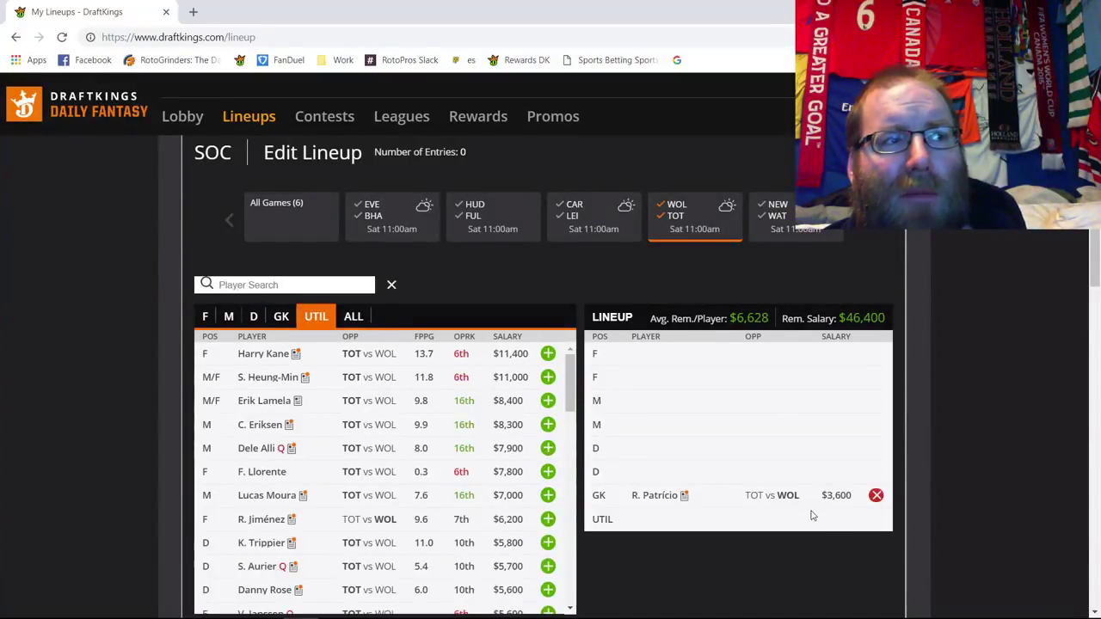
- Remove R. Patrício from the lineup and check the Wolverhampton–Tottenham defenders, including K. Trippier's player card
click(876, 495)
click(256, 318)
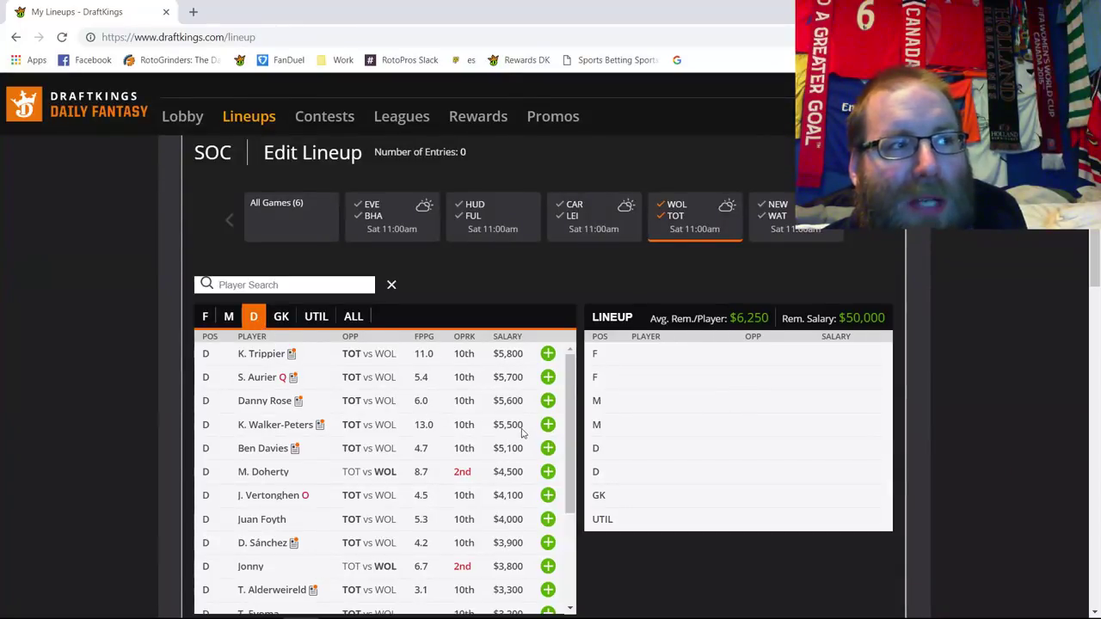
click(256, 355)
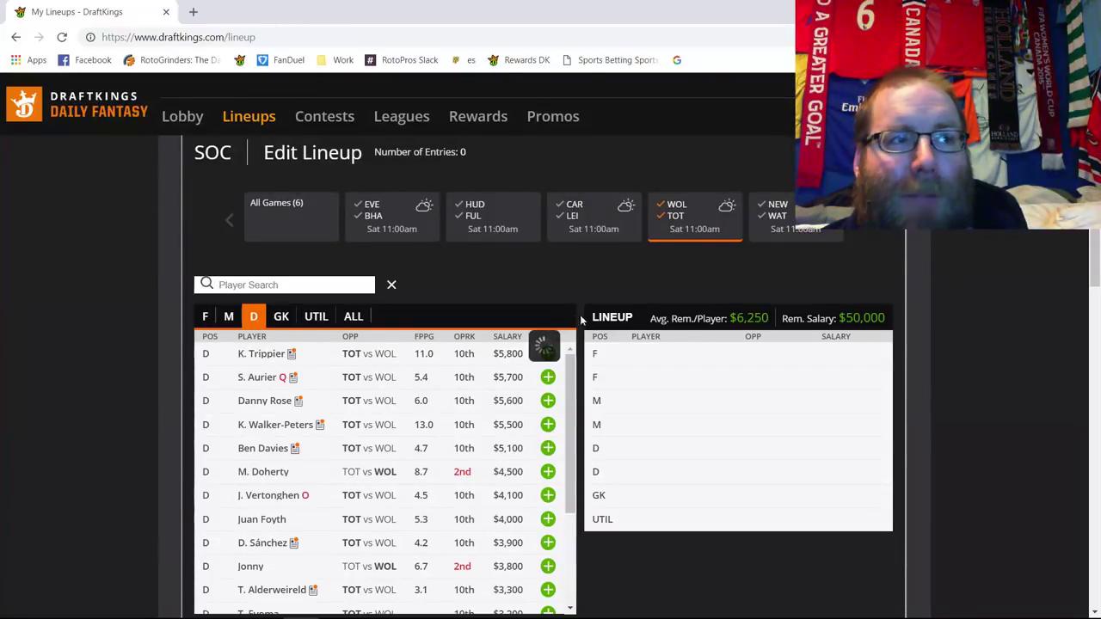
key(Escape)
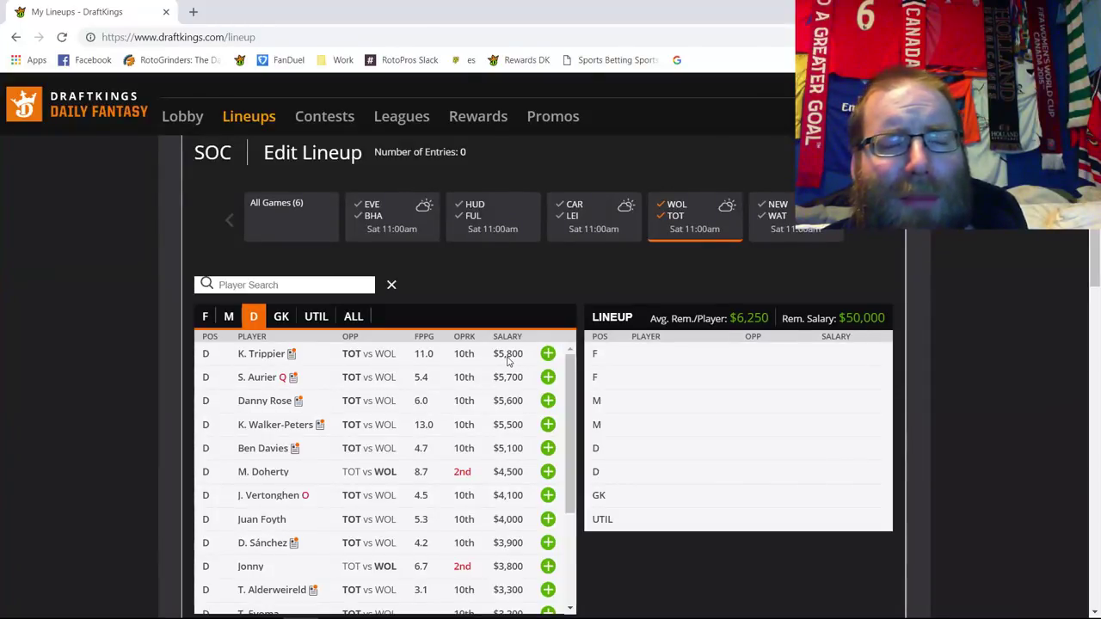
- Look over the midfielders and forwards in the Wolverhampton–Tottenham player pool
click(229, 316)
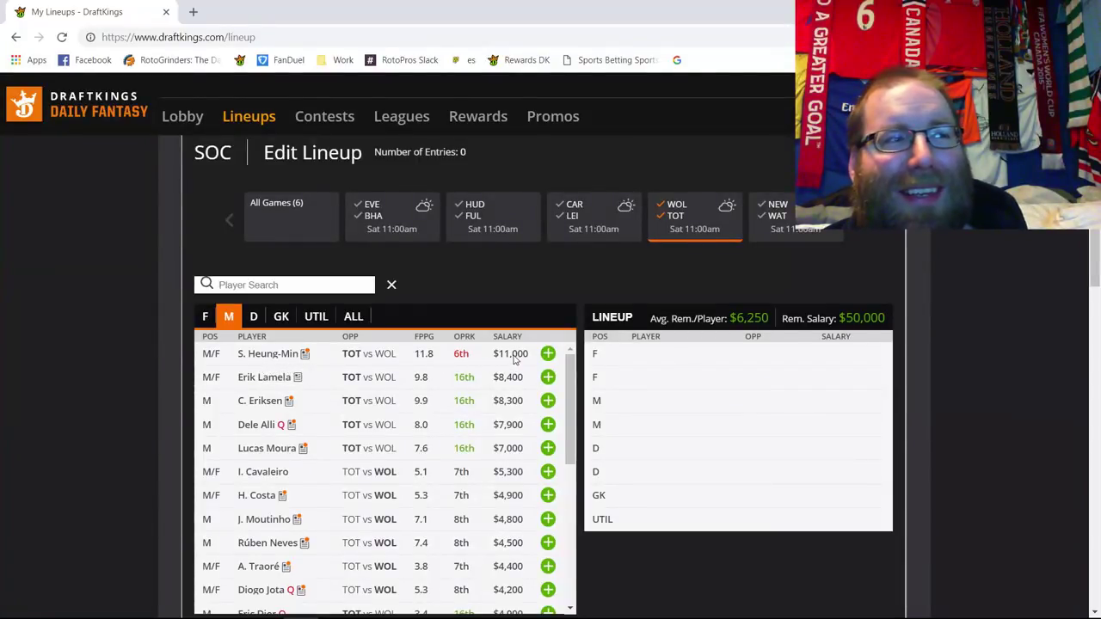
click(207, 316)
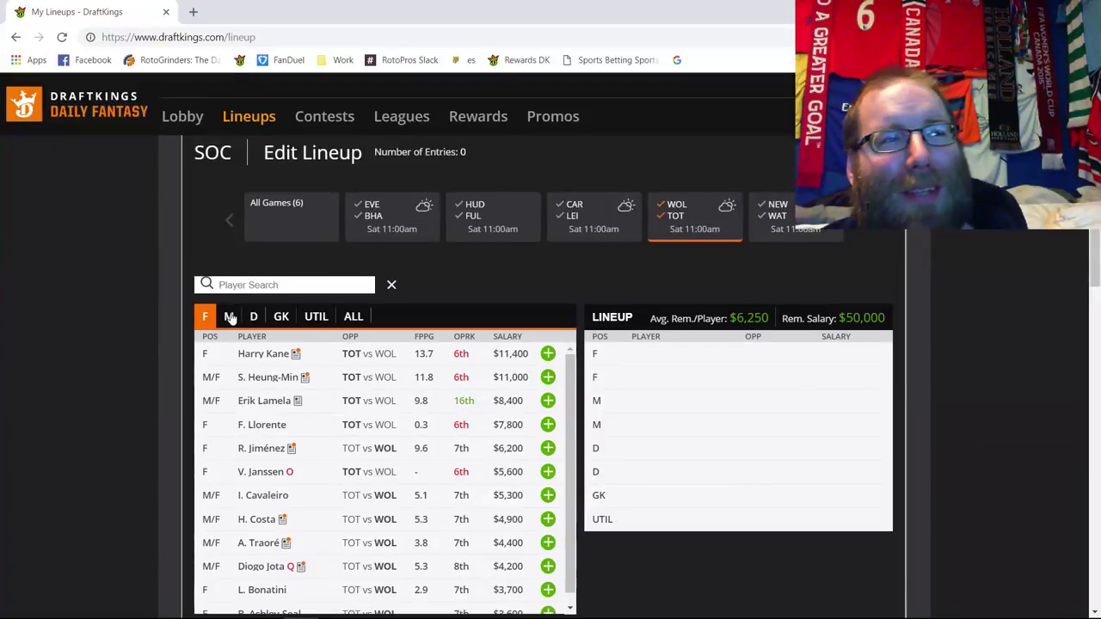
click(228, 316)
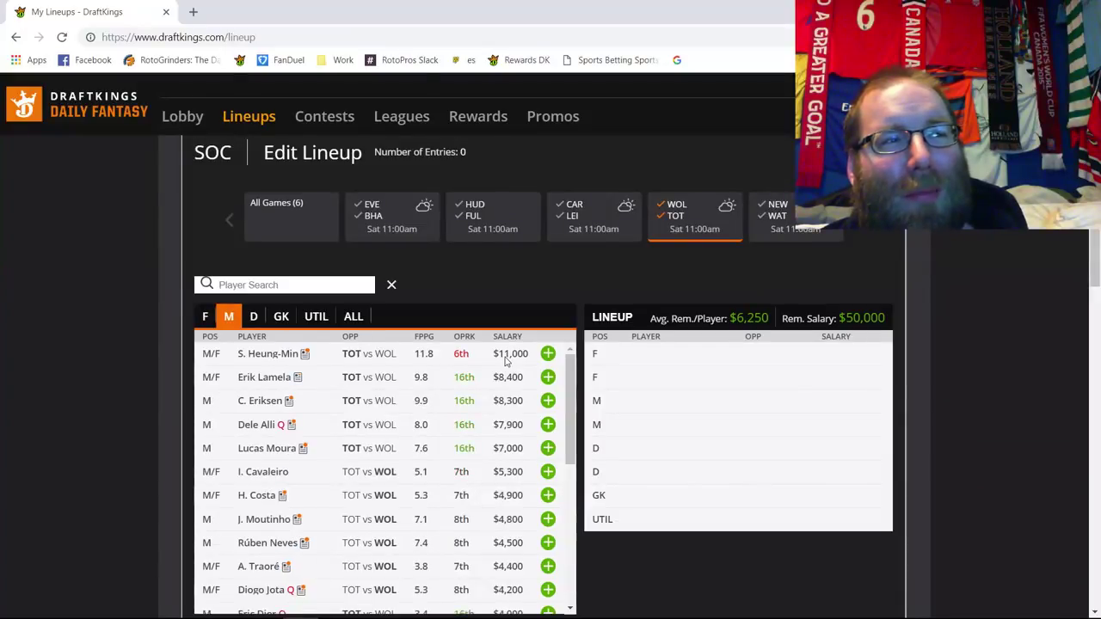
- Review Tottenham midfielder Son Heung-Min's 10-game log, including the results of the 12/26 and 12/23 matches
click(267, 356)
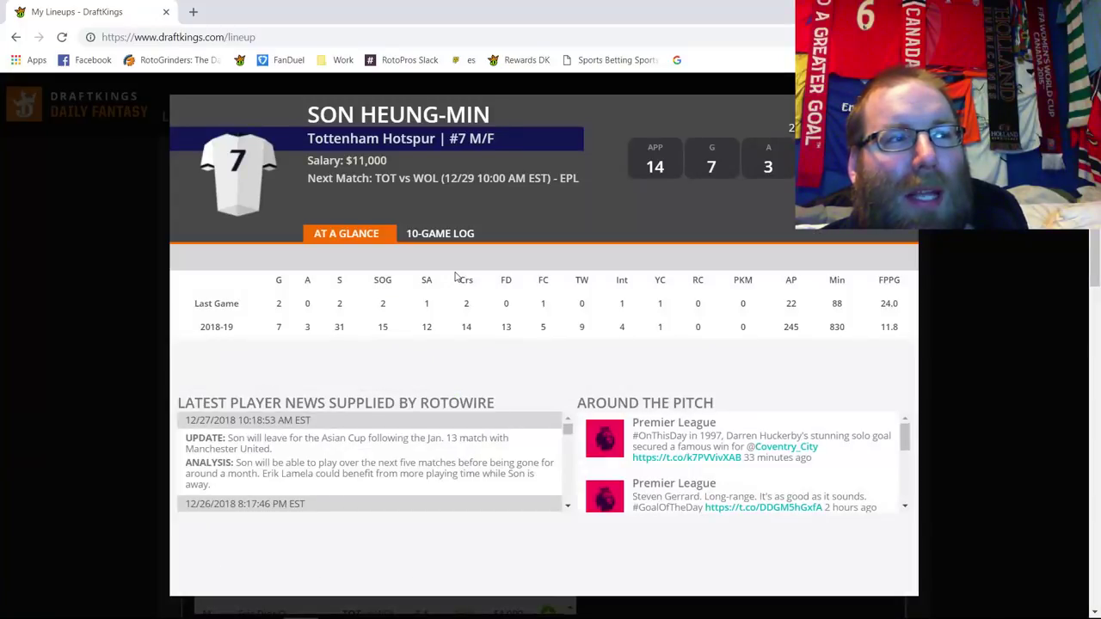
click(464, 237)
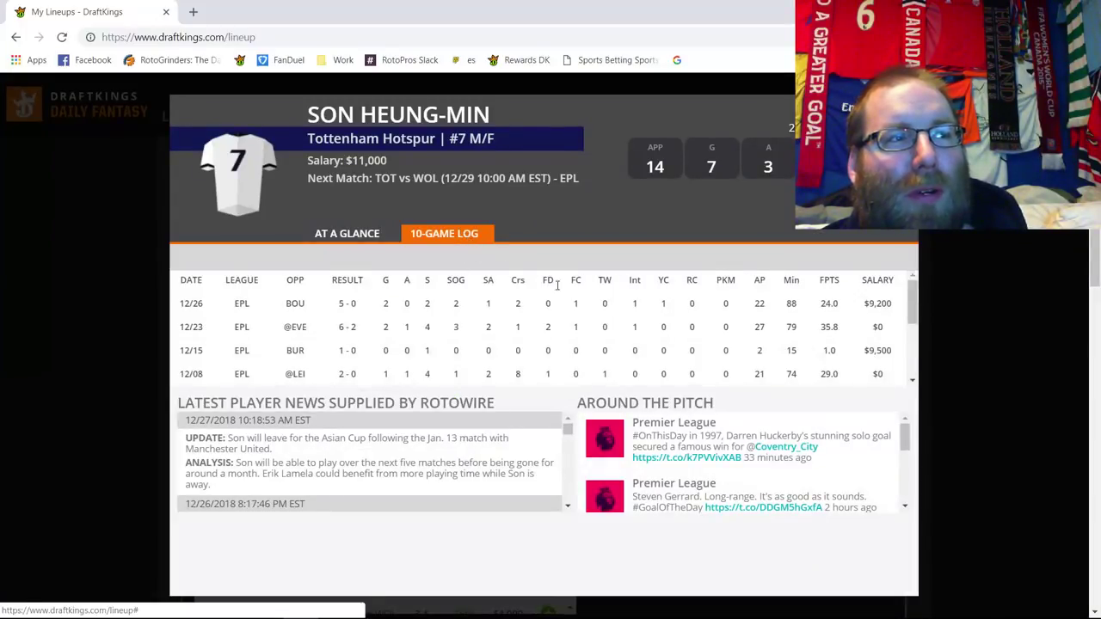
scroll(741, 346, down, 1)
scroll(745, 346, down, 1)
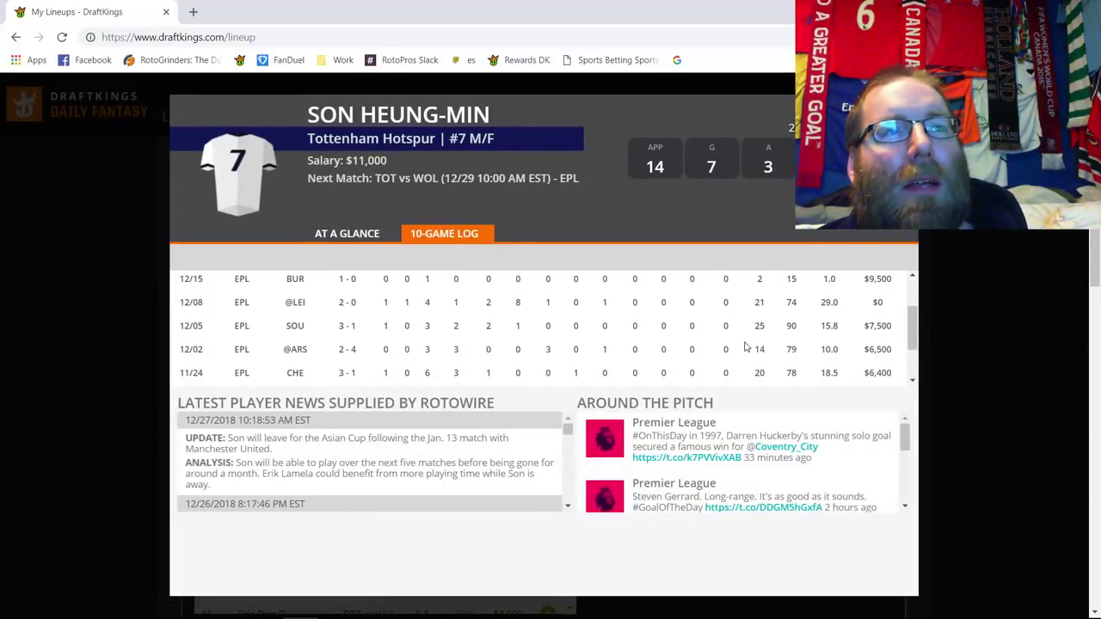
scroll(746, 346, up, 2)
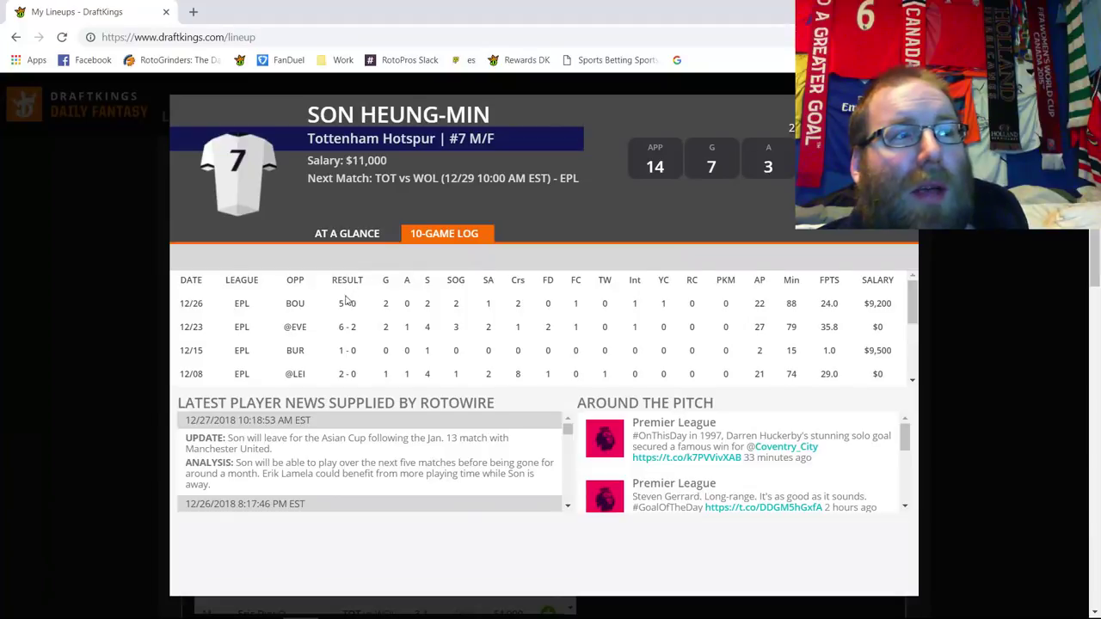
click(359, 337)
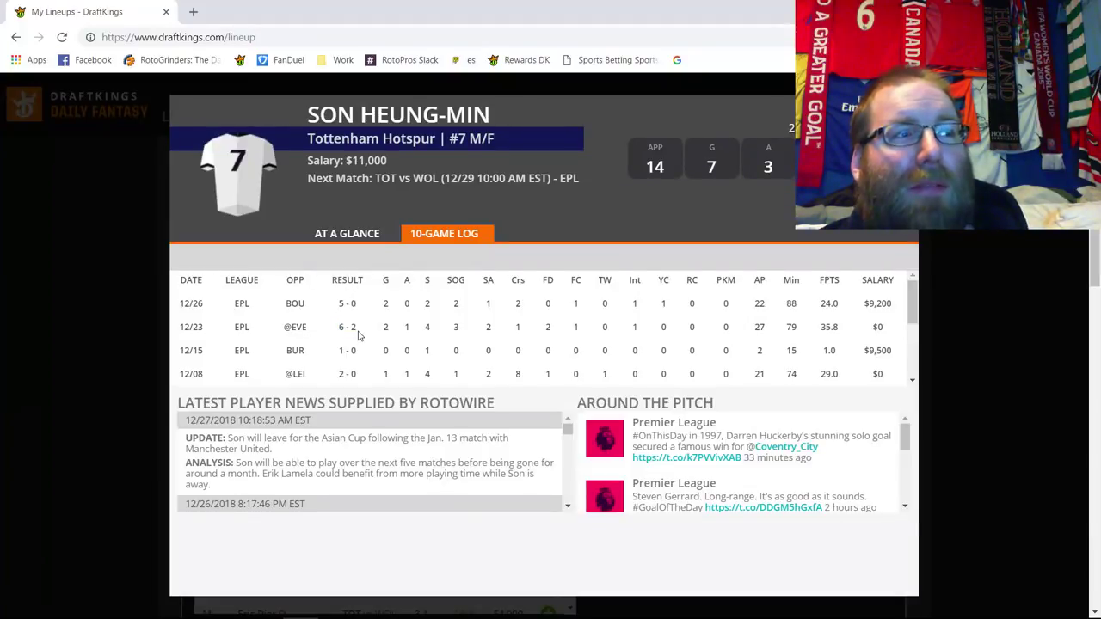
triple_click(350, 302)
click(350, 327)
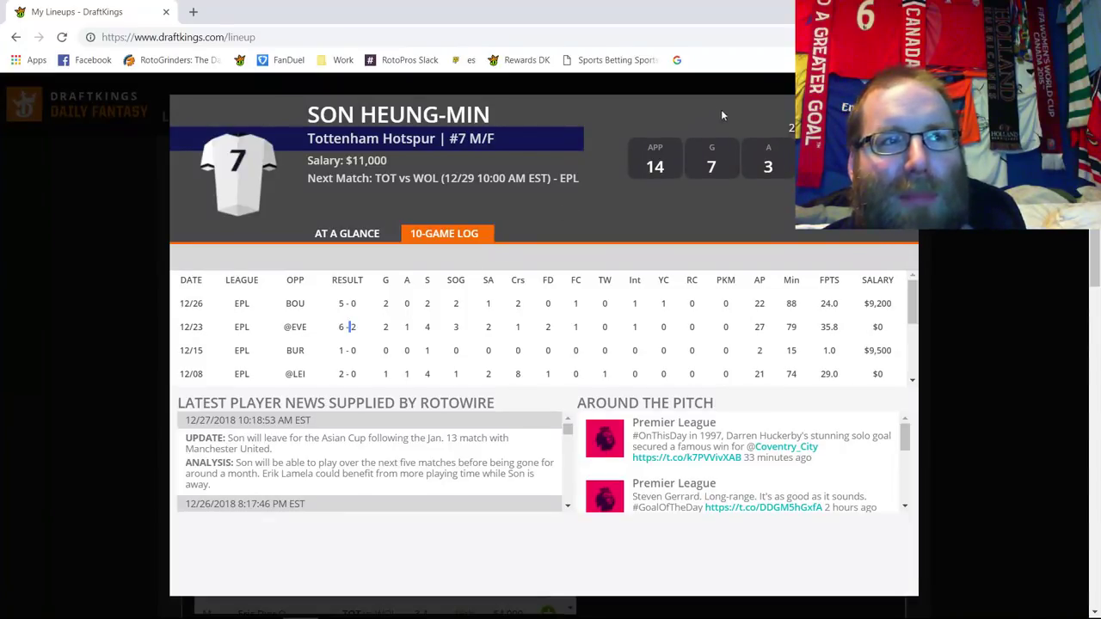
key(Escape)
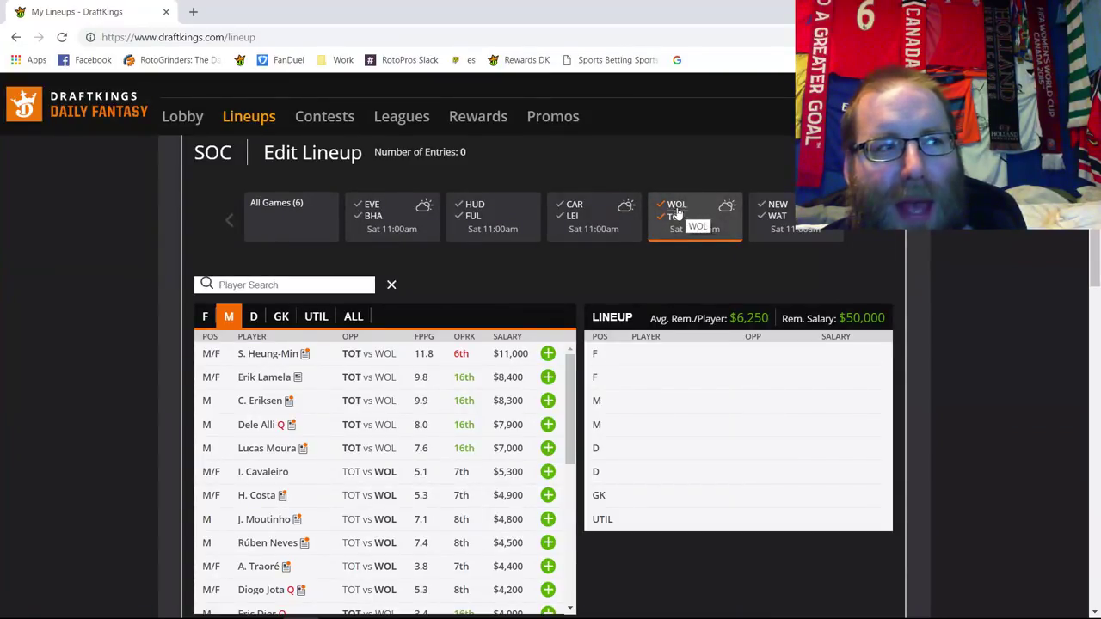
- Review Tottenham midfielder C. Eriksen's 10-game log and add Eriksen to the lineup
click(261, 402)
click(466, 239)
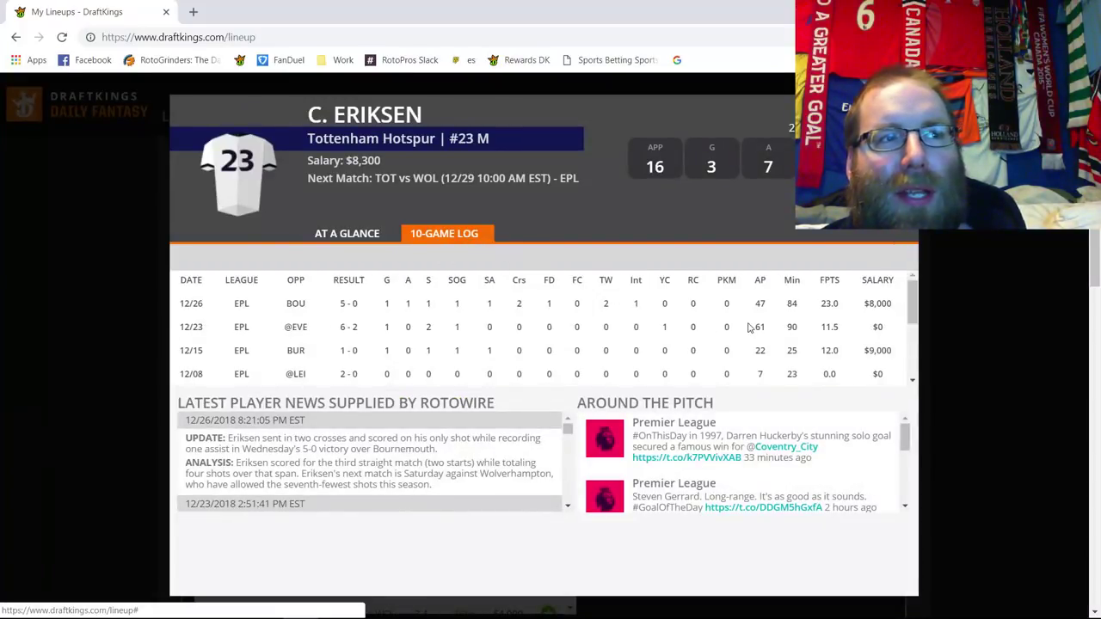
scroll(768, 325, down, 2)
scroll(774, 318, up, 2)
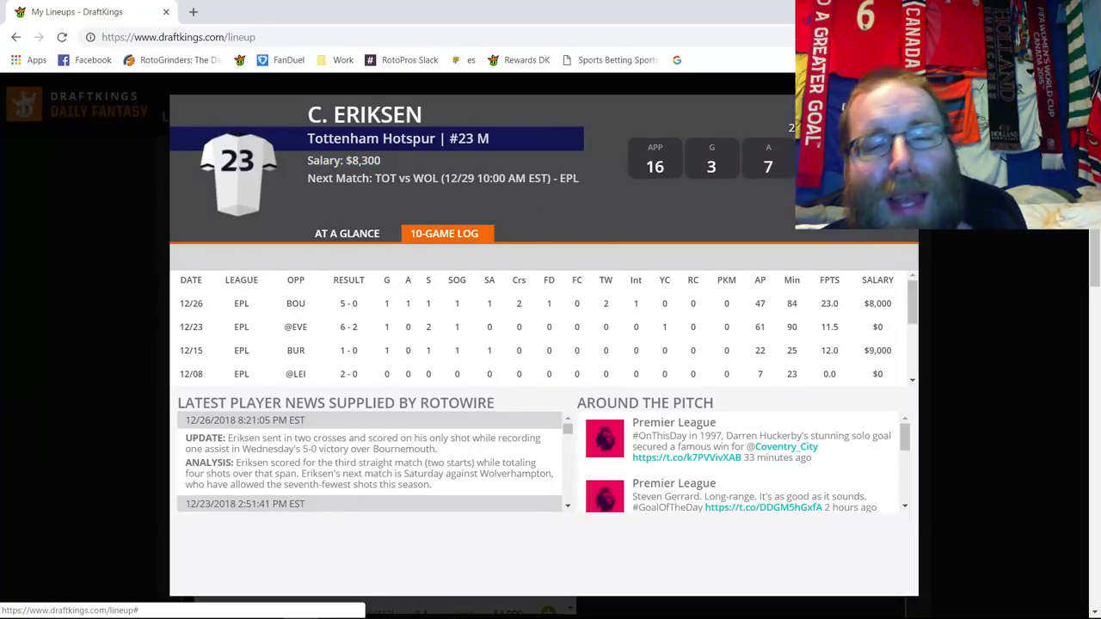
key(Escape)
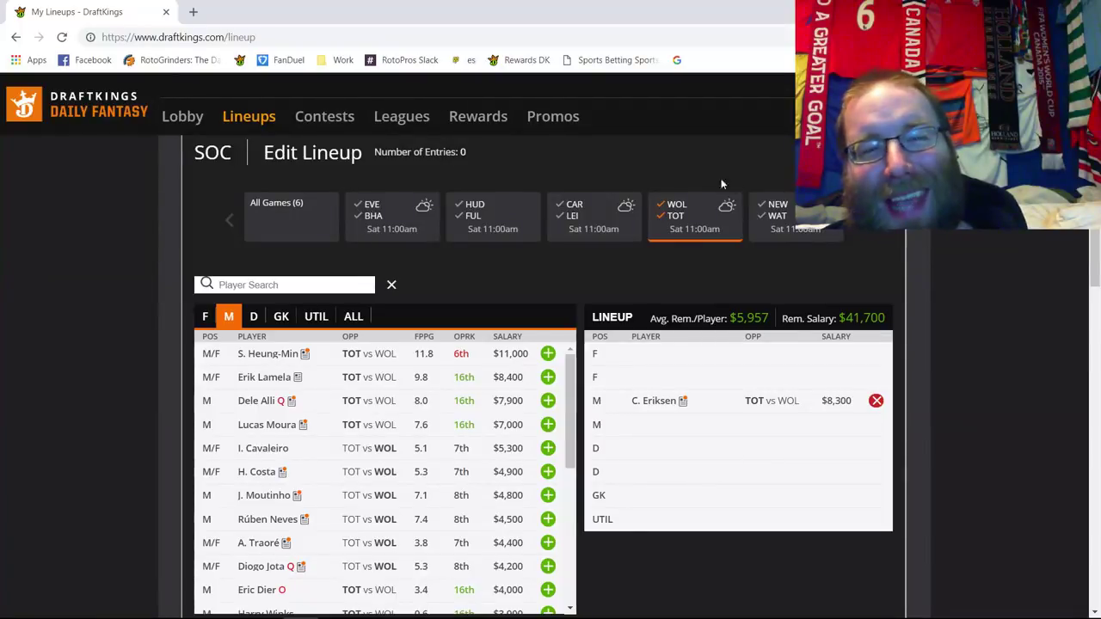
- Reopen Son Heung-Min's player card and recheck the recent fantasy points in the 10-game log
click(268, 355)
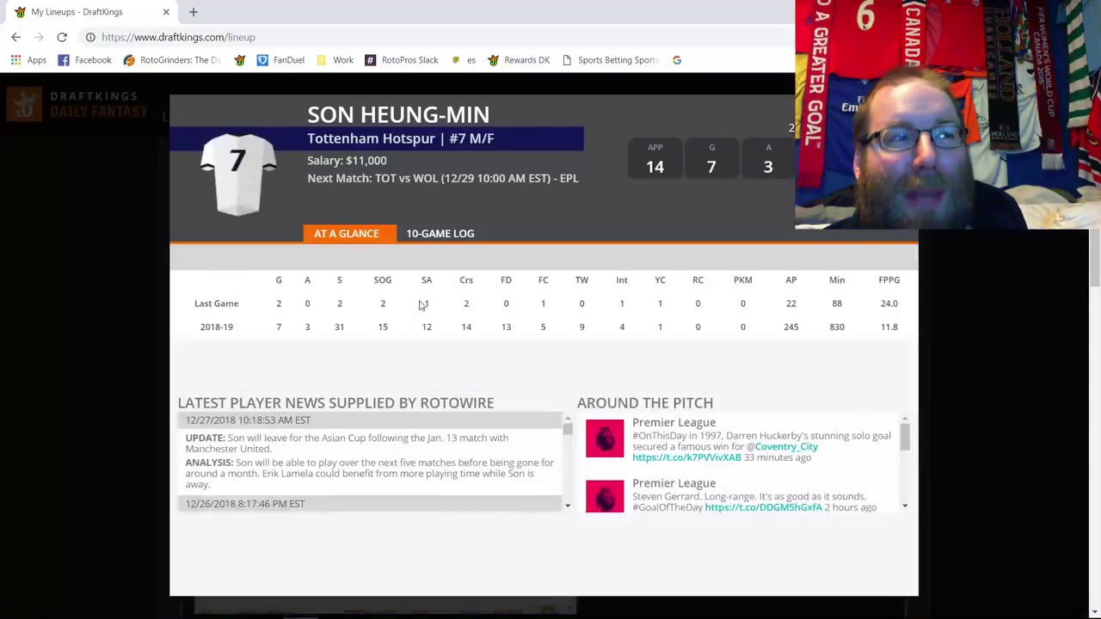
click(445, 236)
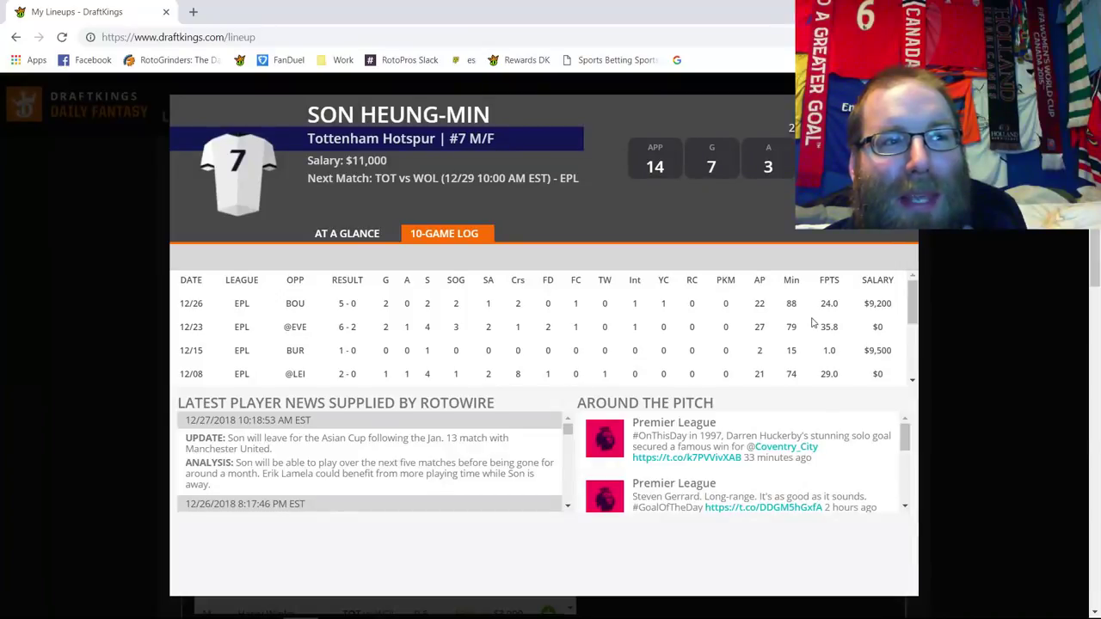
key(Escape)
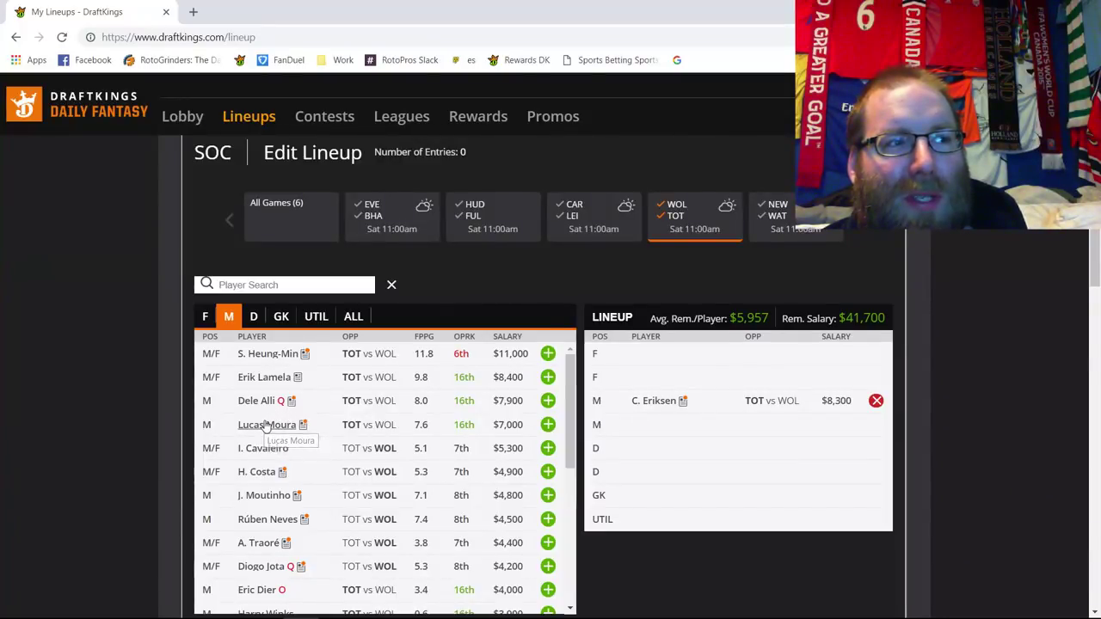
- Review Lucas Moura's 10-game log, marking the fantasy points against Southampton on 12/05 and at Wolverhampton on 11/03
click(267, 425)
click(472, 242)
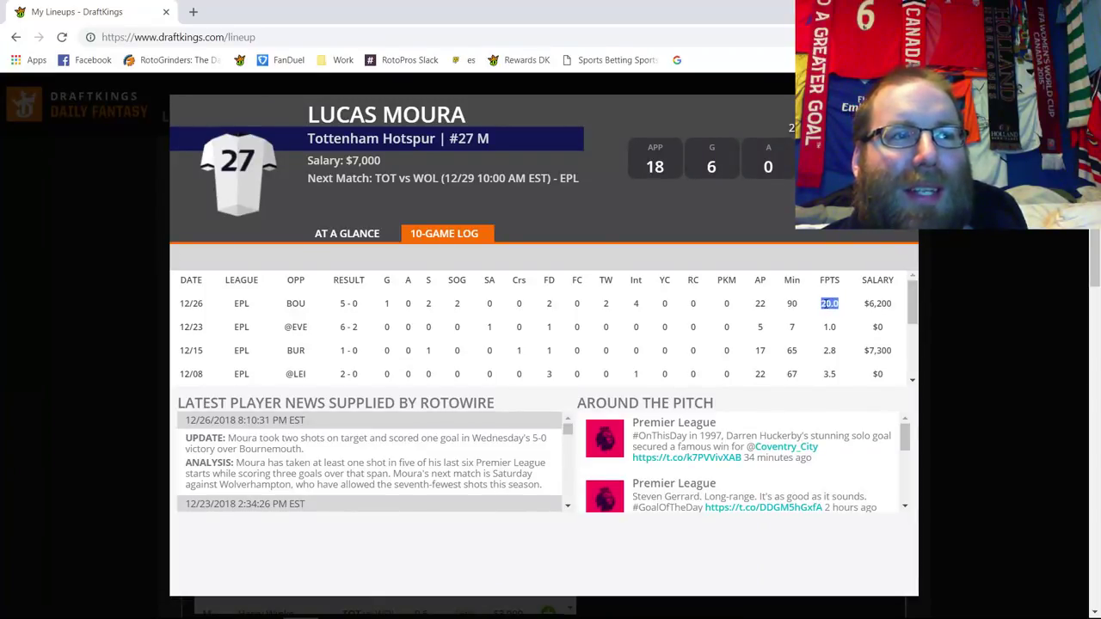
scroll(828, 328, down, 3)
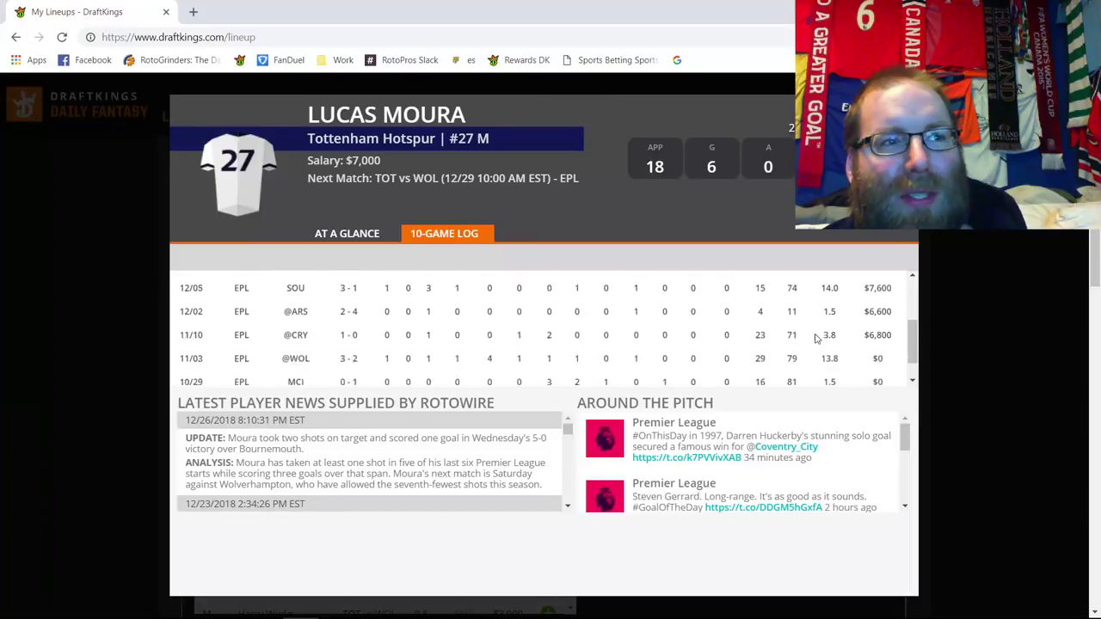
scroll(828, 328, up, 2)
double_click(828, 328)
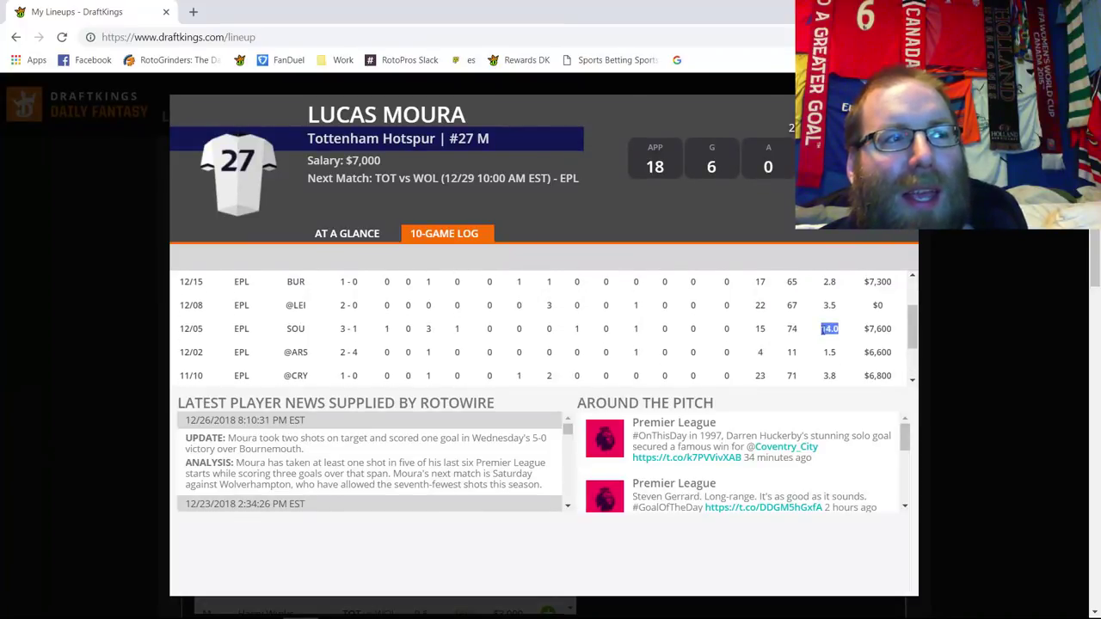
click(799, 336)
scroll(782, 336, down, 1)
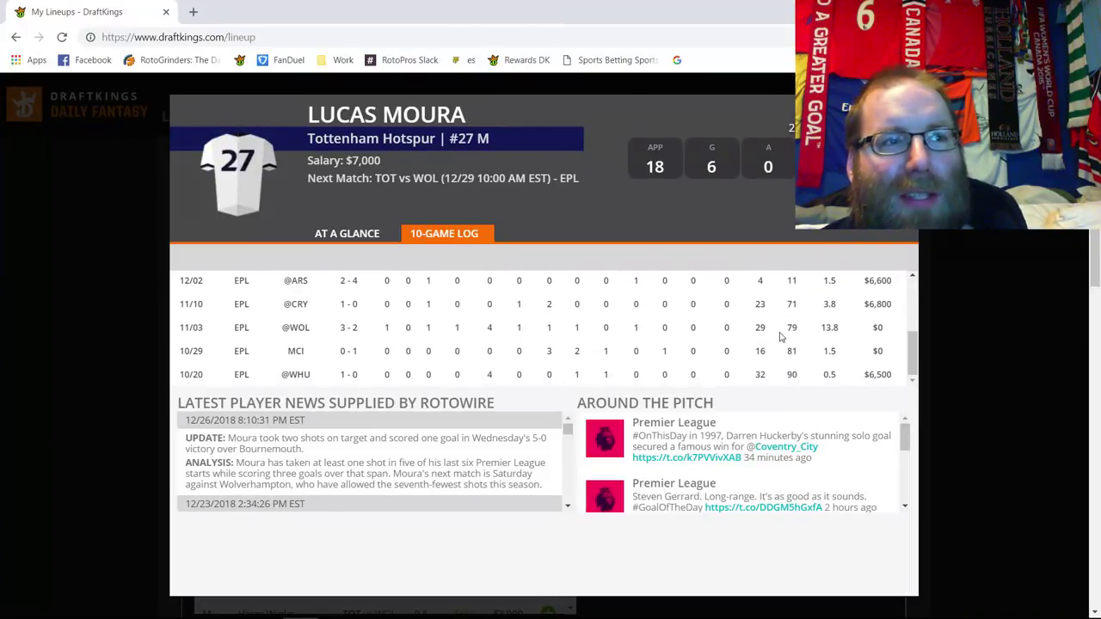
double_click(828, 326)
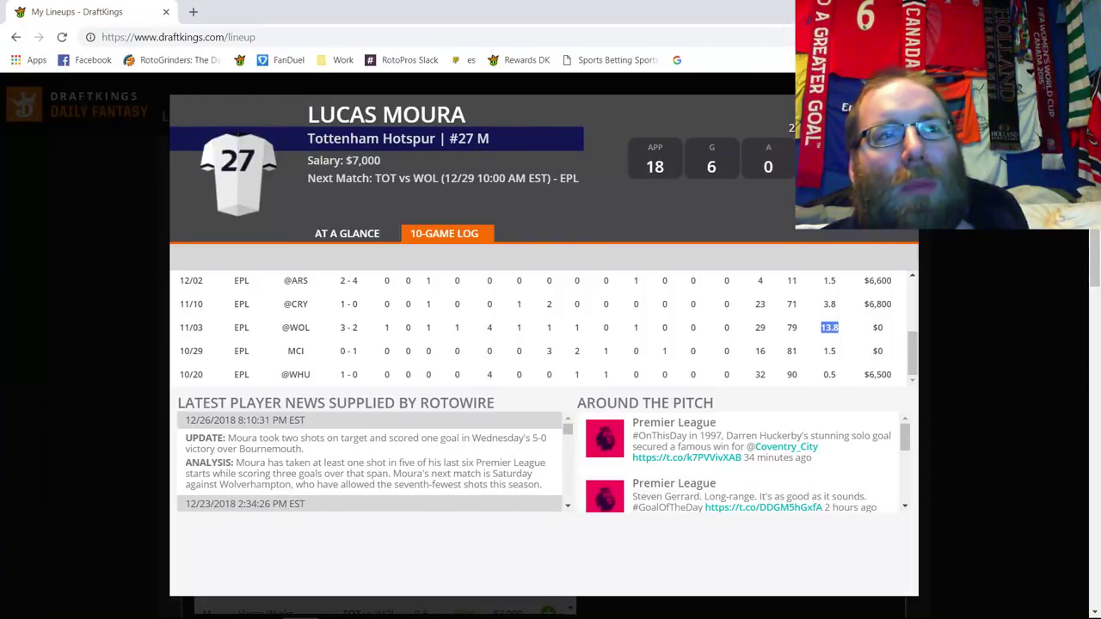
key(Escape)
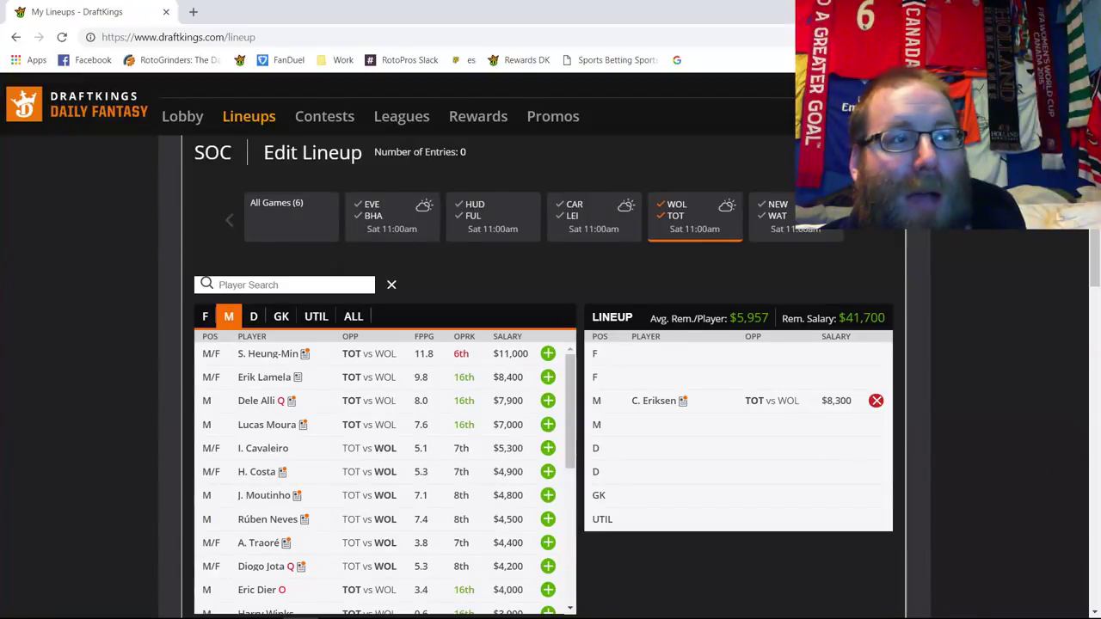
- Narrow the player pool to Wolverhampton and look over the team's midfielders, goalkeepers and defenders
scroll(387, 413, down, 1)
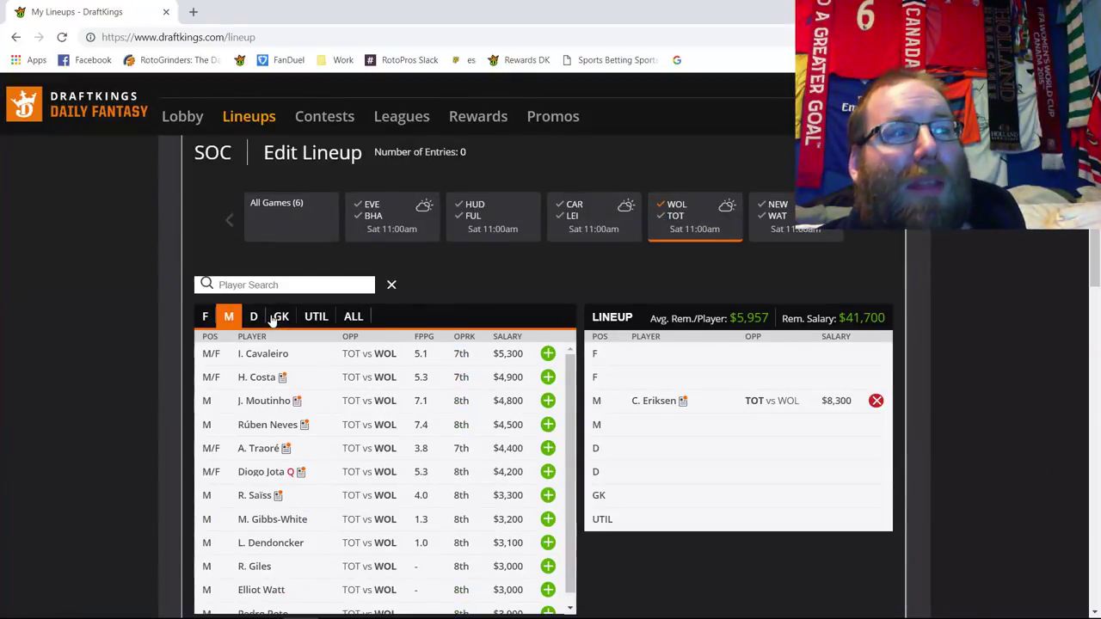
click(282, 317)
click(253, 316)
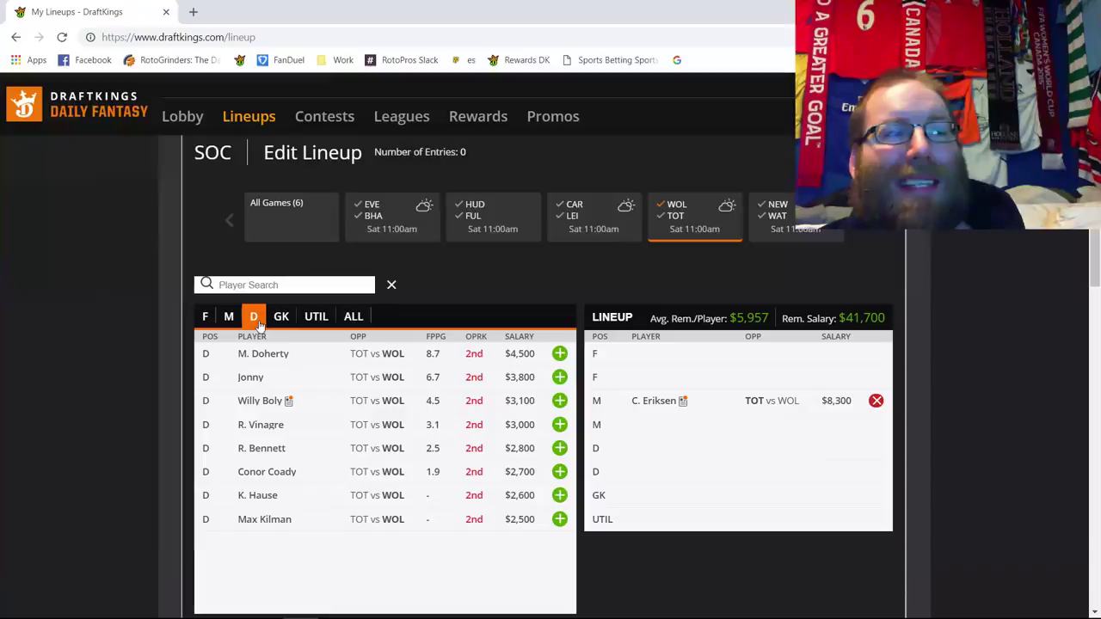
- Try Wolverhampton defenders Jonny and M. Doherty in the lineup and remove both again
click(558, 376)
click(559, 353)
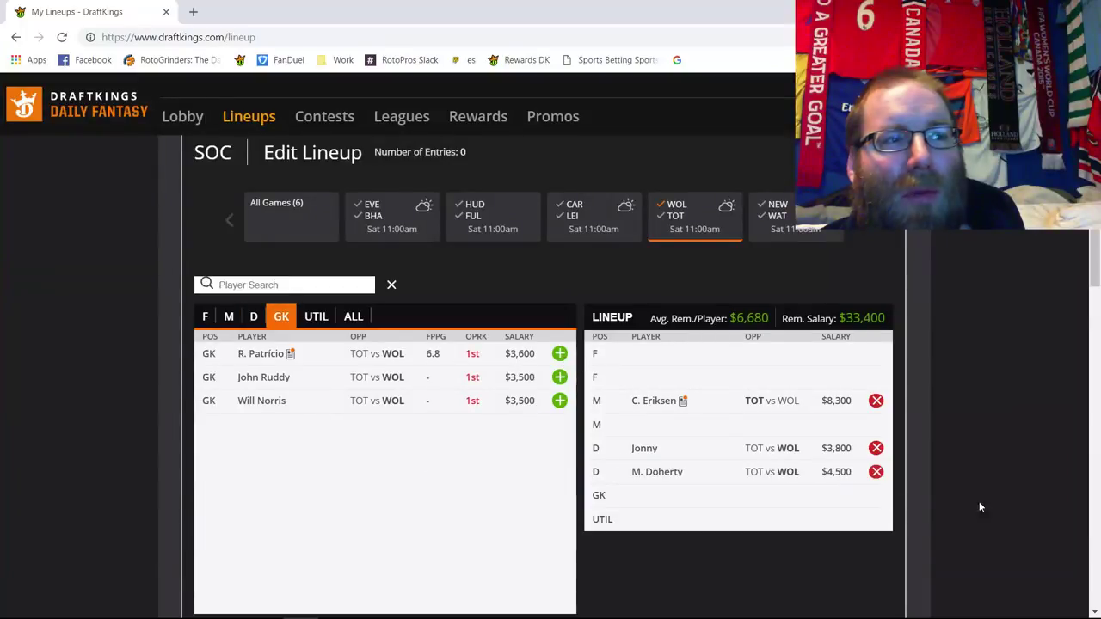
click(877, 450)
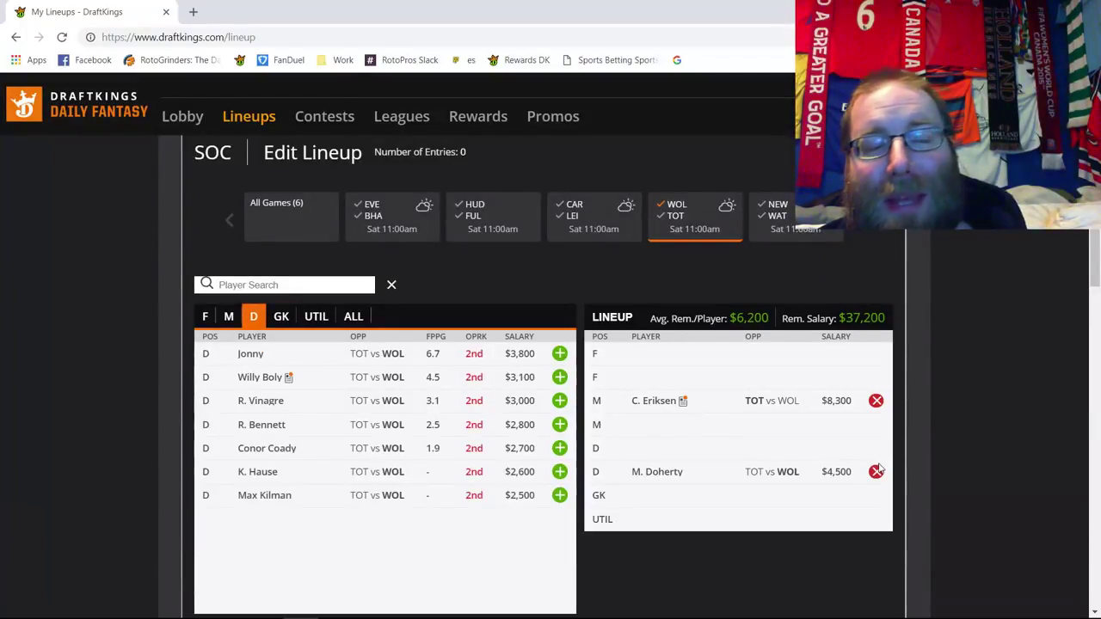
click(876, 472)
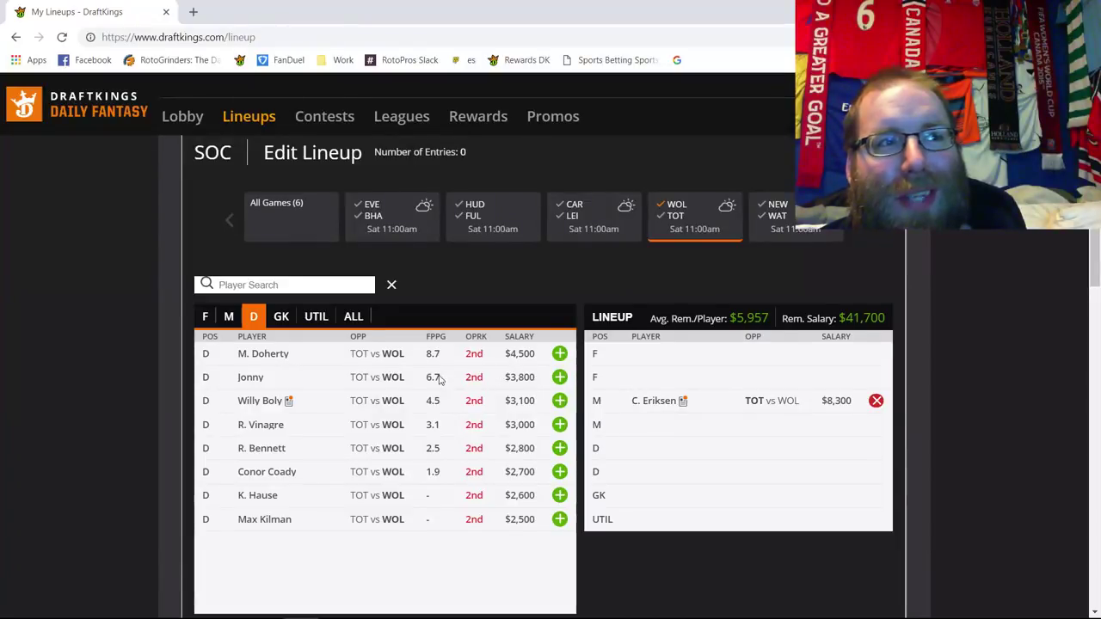
- Check Wolverhampton's midfielders and review João Moutinho's latest stats and 10-game log
click(228, 316)
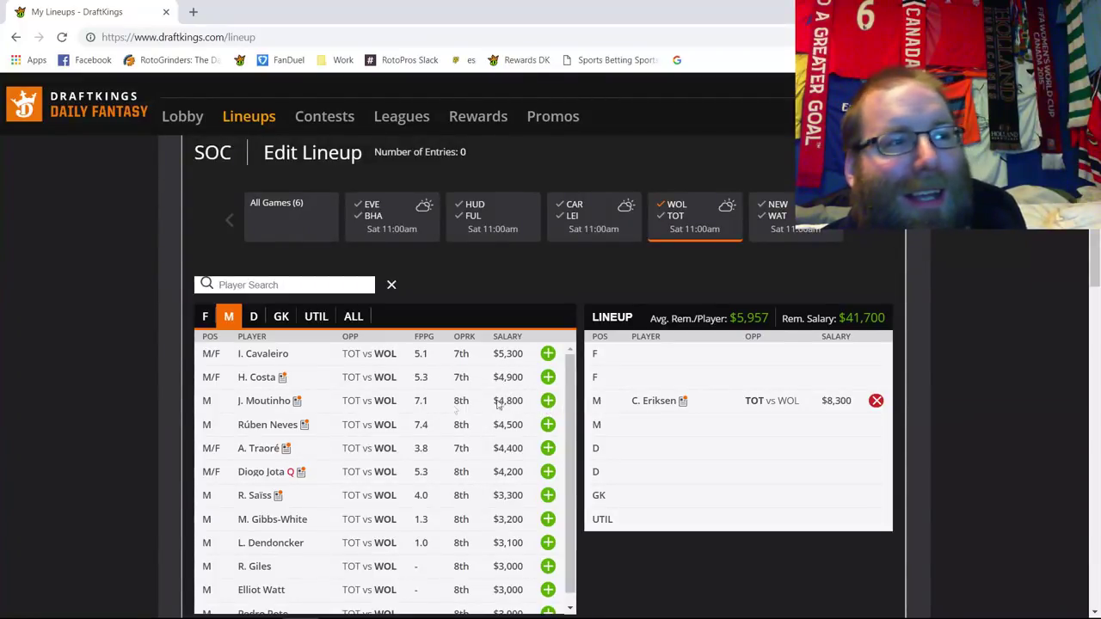
click(269, 404)
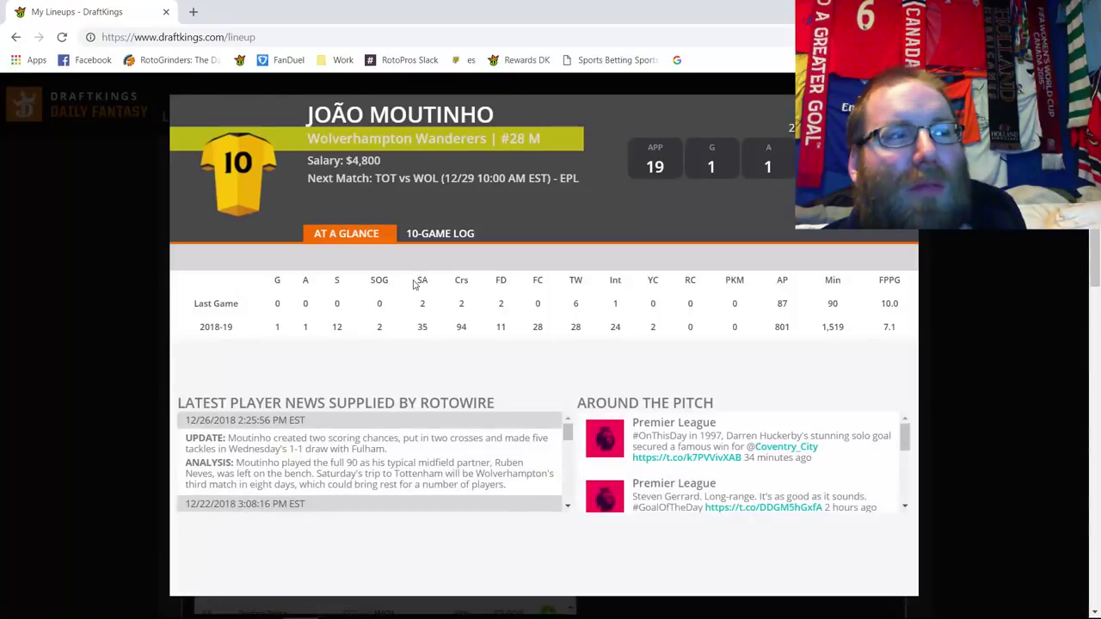
click(460, 239)
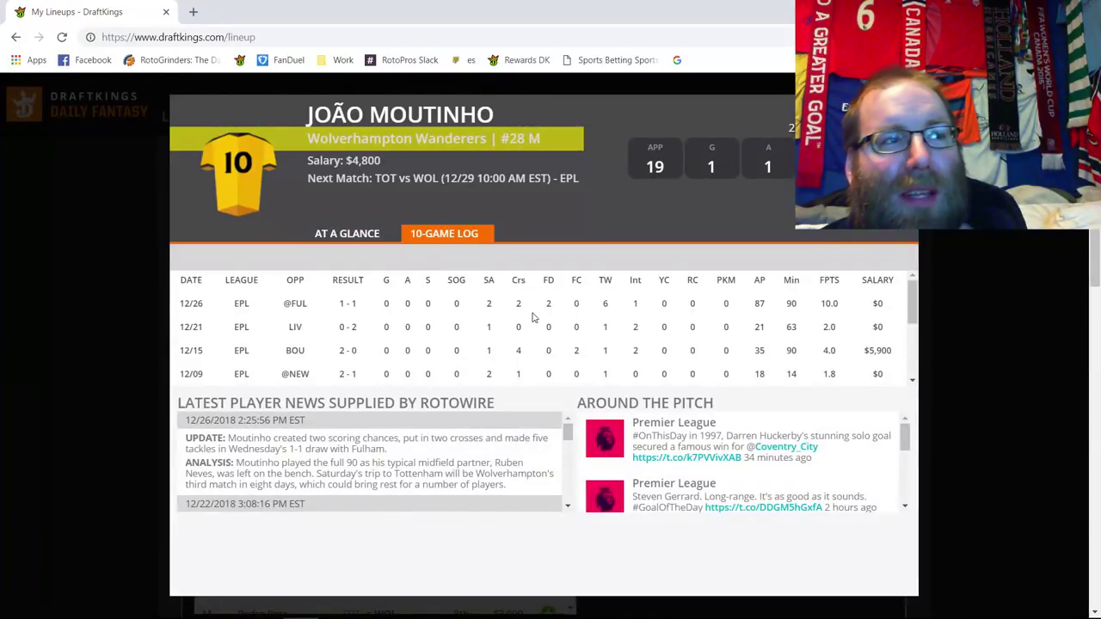
scroll(532, 318, down, 2)
scroll(531, 318, up, 2)
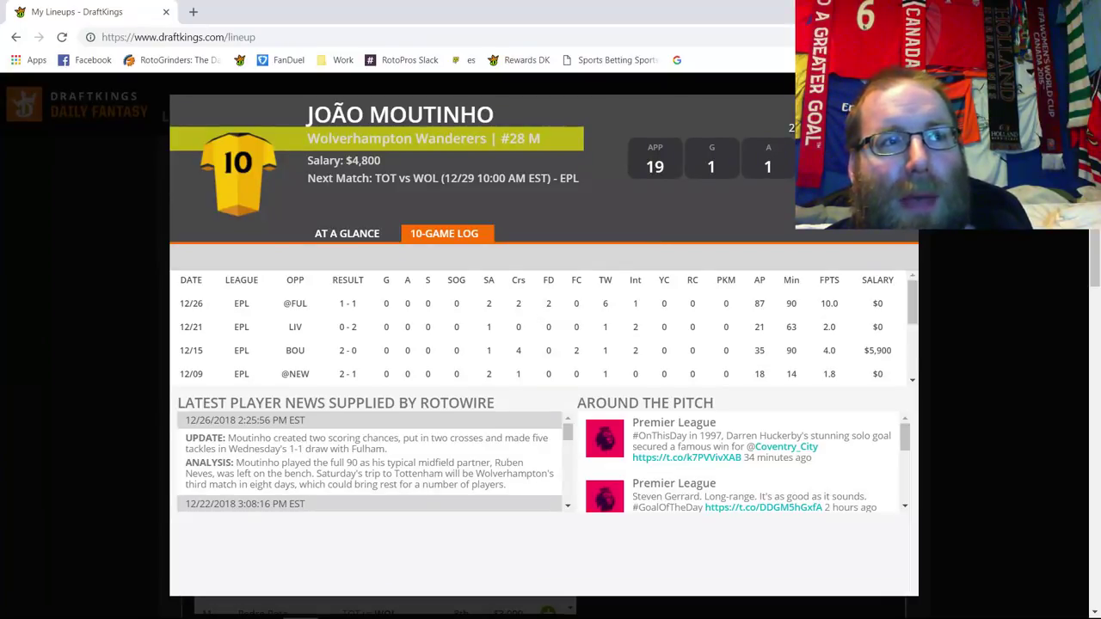
key(Escape)
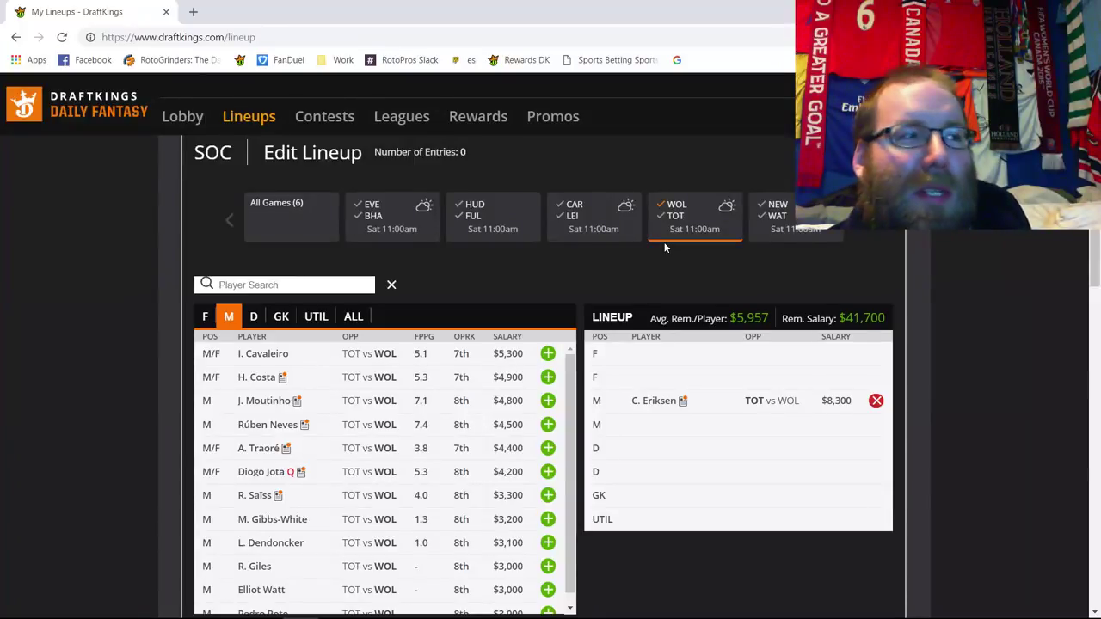
- Check Wolverhampton's forwards and open Raúl Jiménez's 10-game log
click(206, 317)
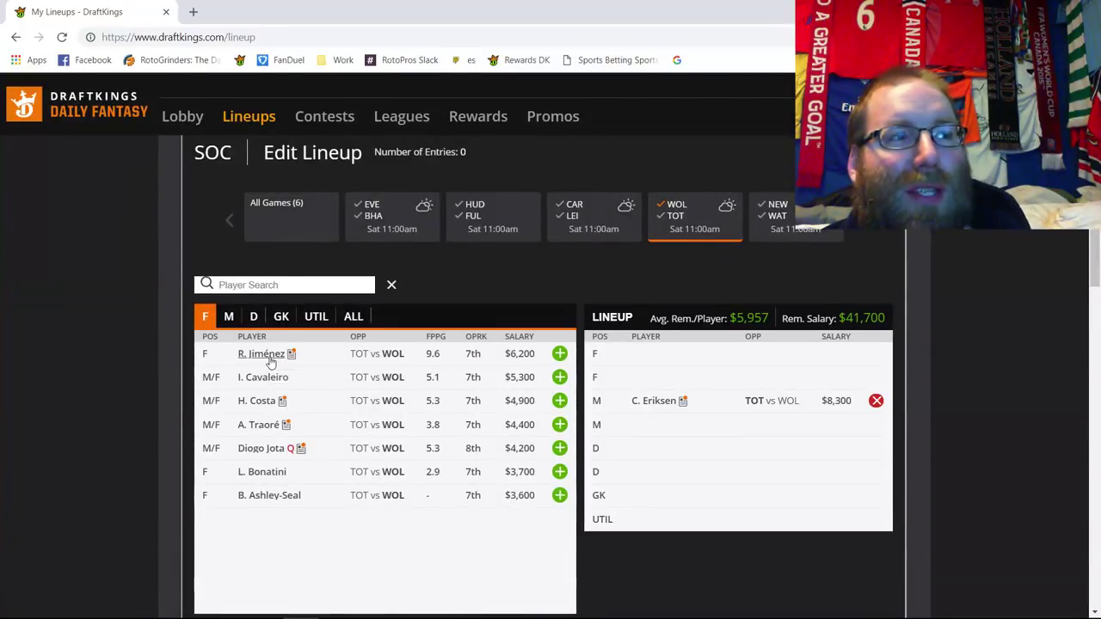
click(559, 353)
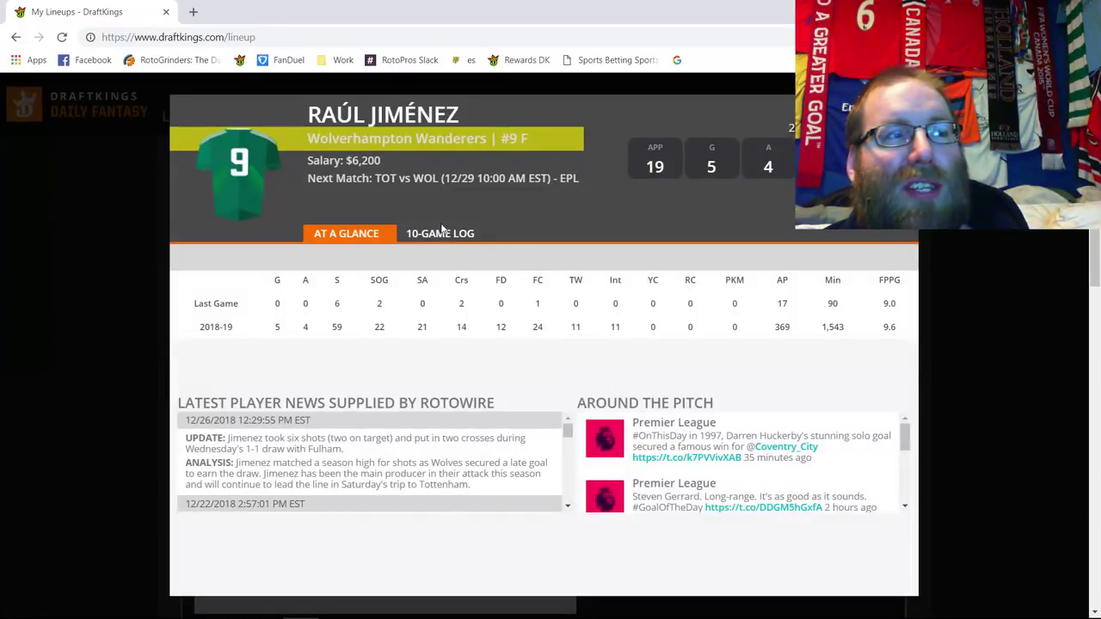
click(442, 234)
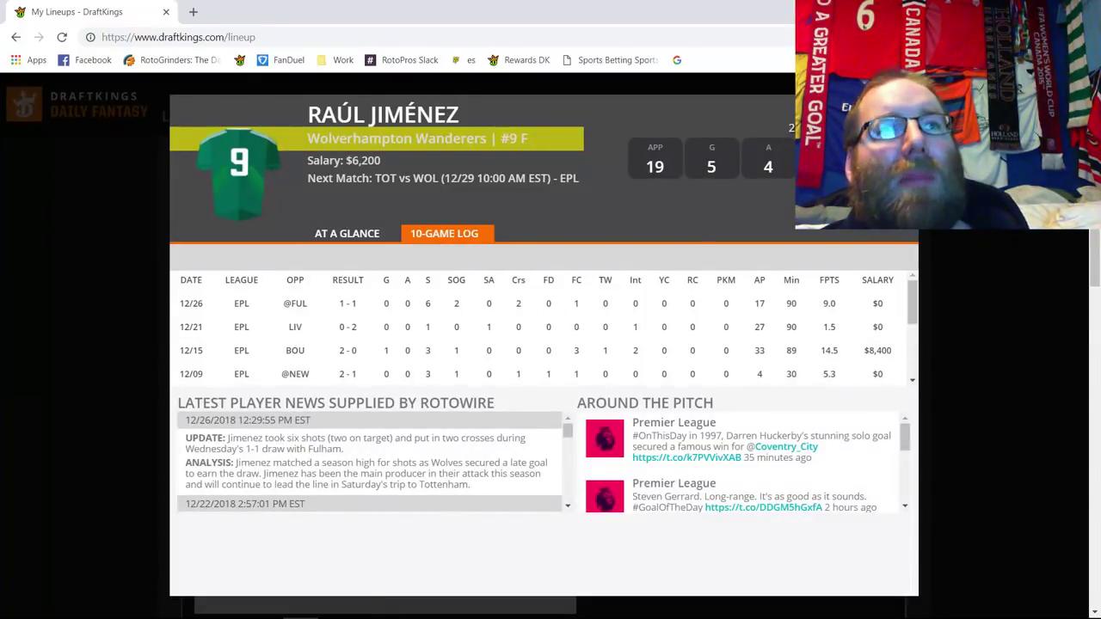
- Close Raúl Jiménez's player card and look over Wolverhampton's midfielders, forwards and defenders
key(Escape)
click(228, 317)
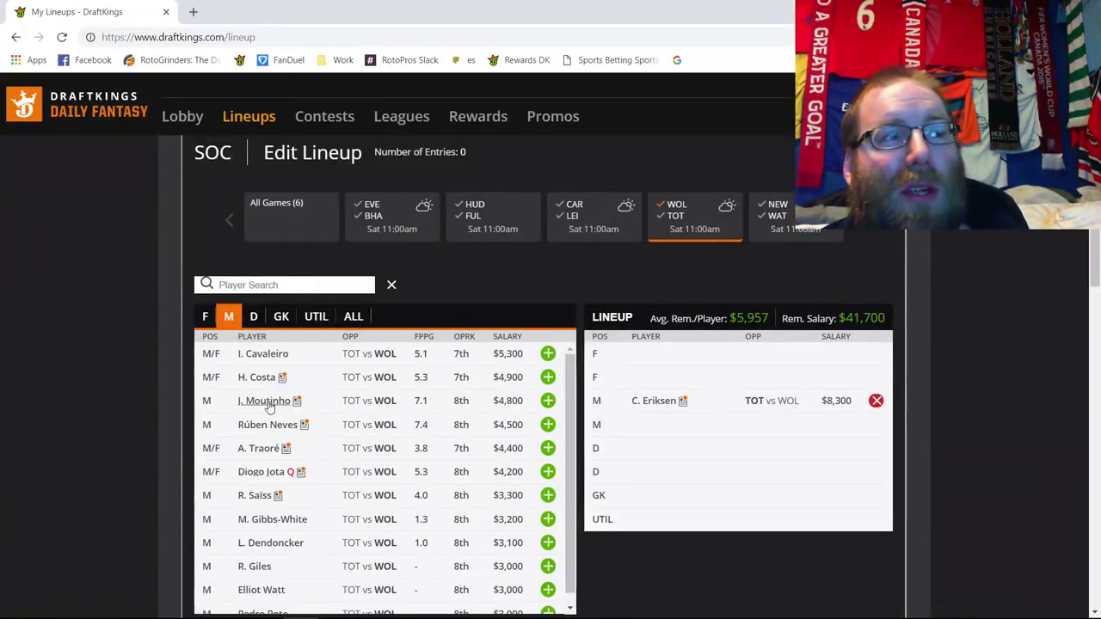
click(206, 316)
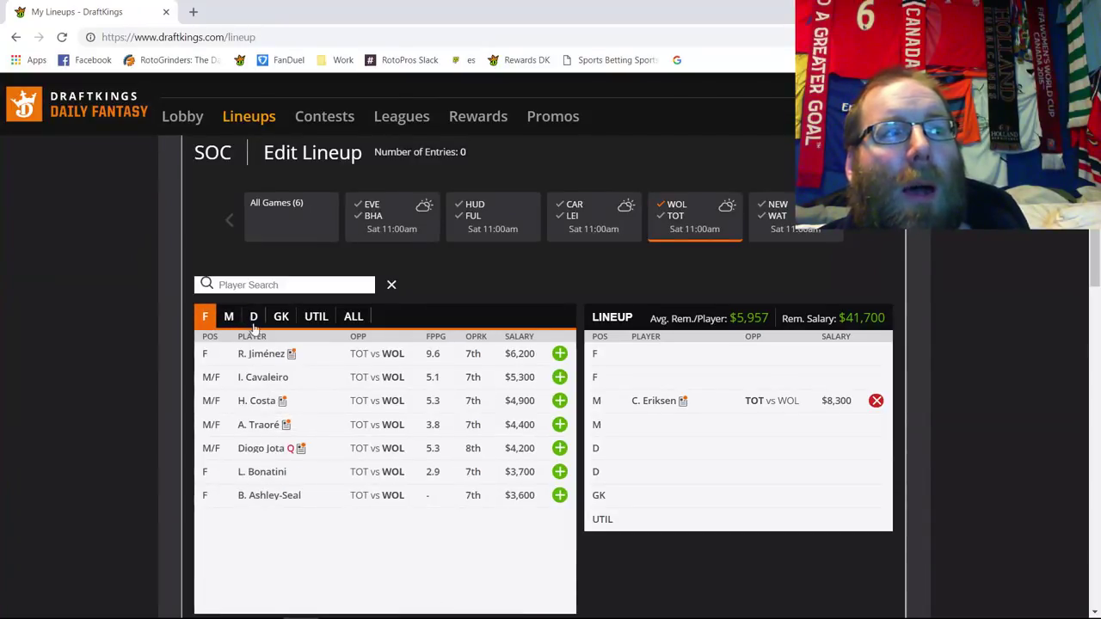
click(253, 316)
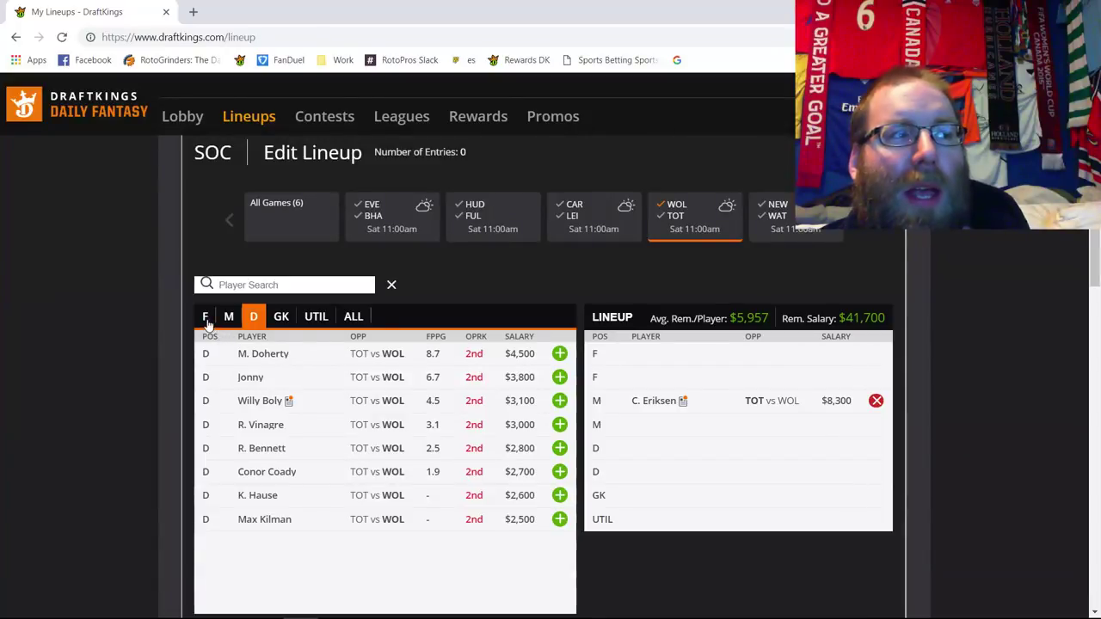
- Return to Wolverhampton's forwards and recheck Raúl Jiménez's season stats and 10-game log
click(206, 317)
click(271, 355)
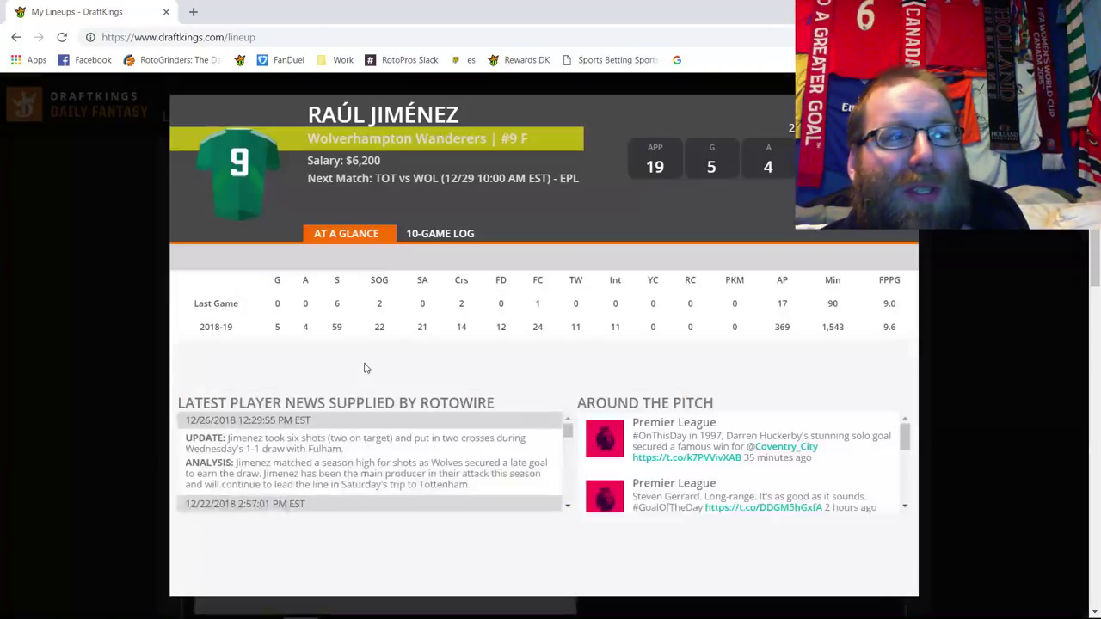
click(436, 236)
key(Escape)
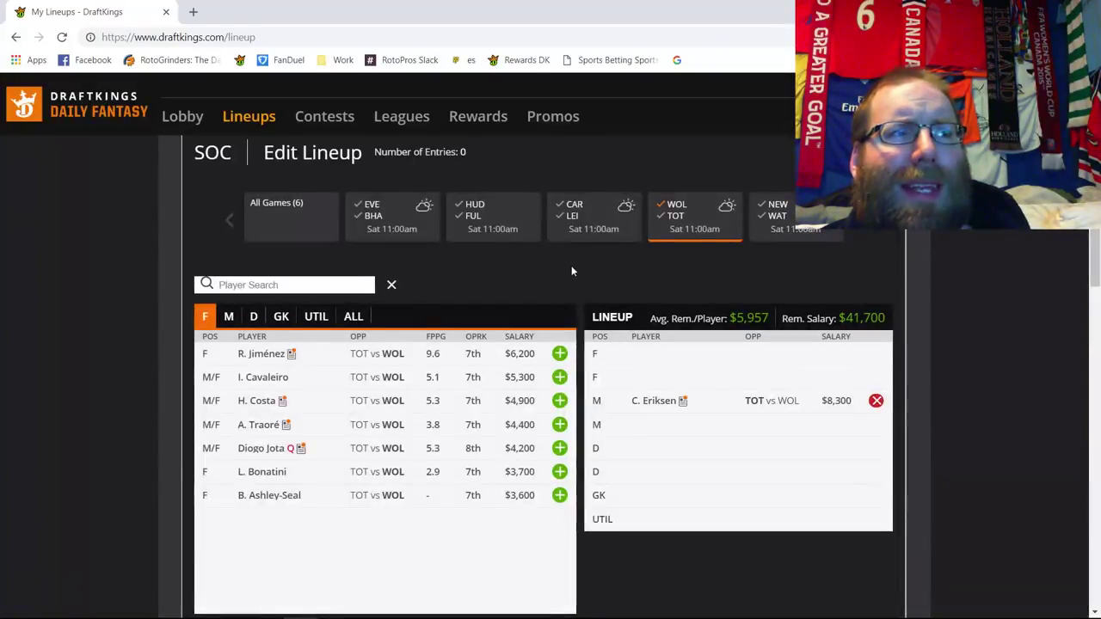
- Switch the player pool from Wolverhampton to Tottenham and open Harry Kane's 10-game log
click(677, 206)
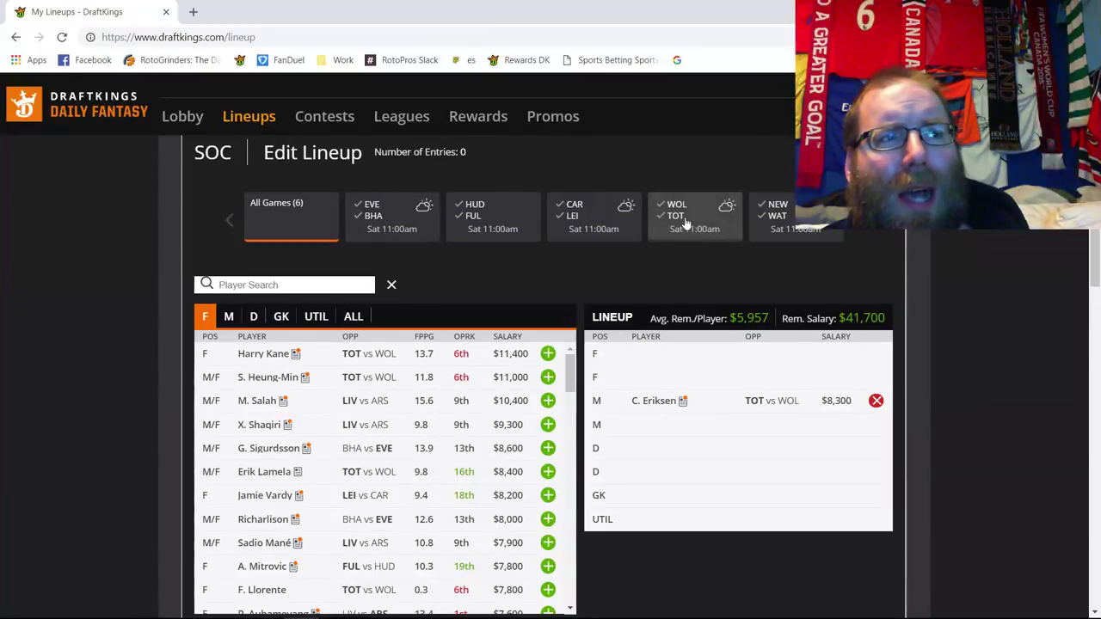
click(677, 217)
click(263, 354)
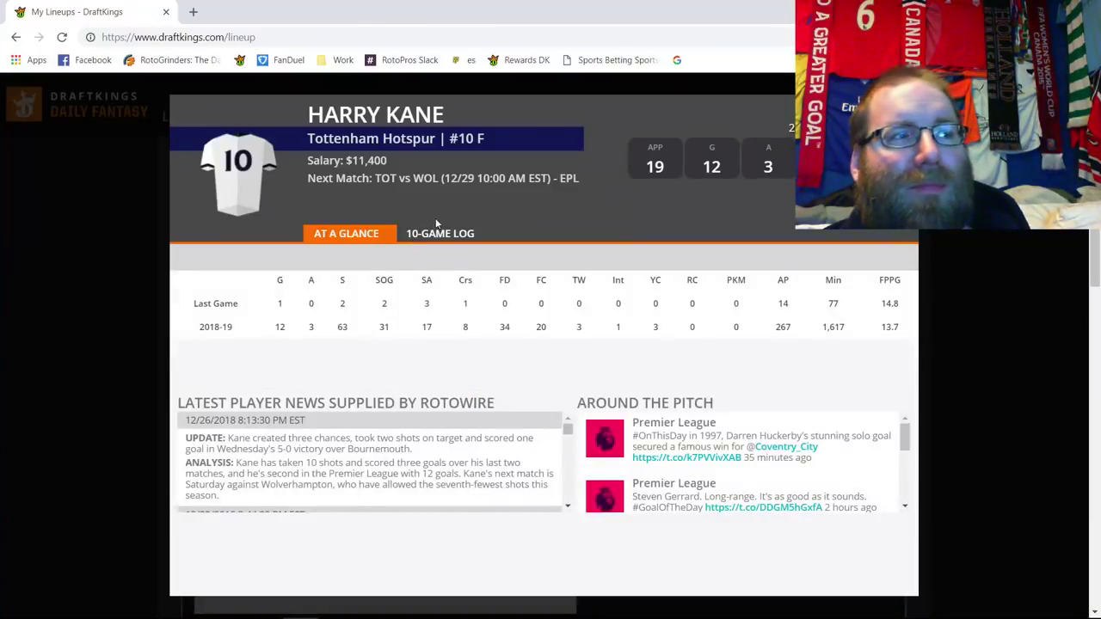
click(438, 230)
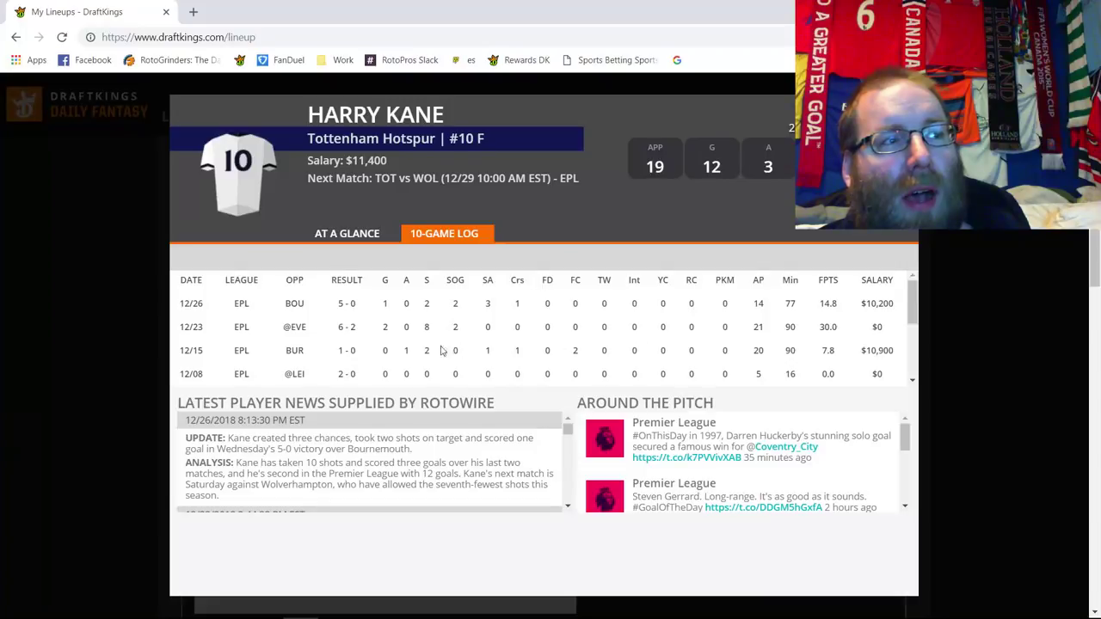
- Examine Harry Kane's goals and fantasy points in the matches from 12/26 back to 12/02
double_click(384, 328)
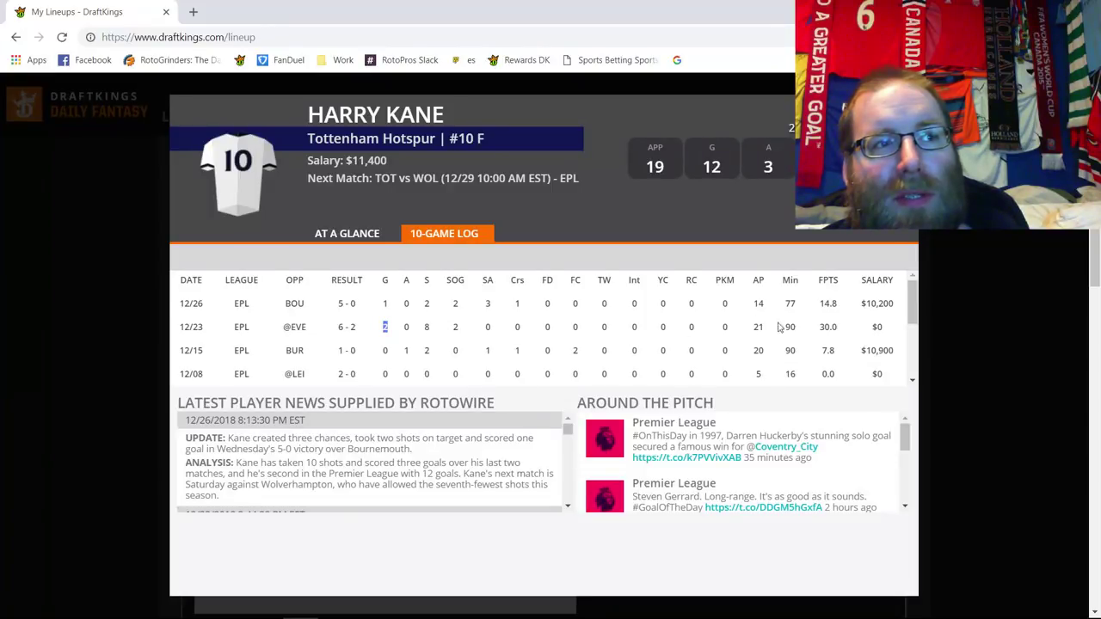
double_click(830, 326)
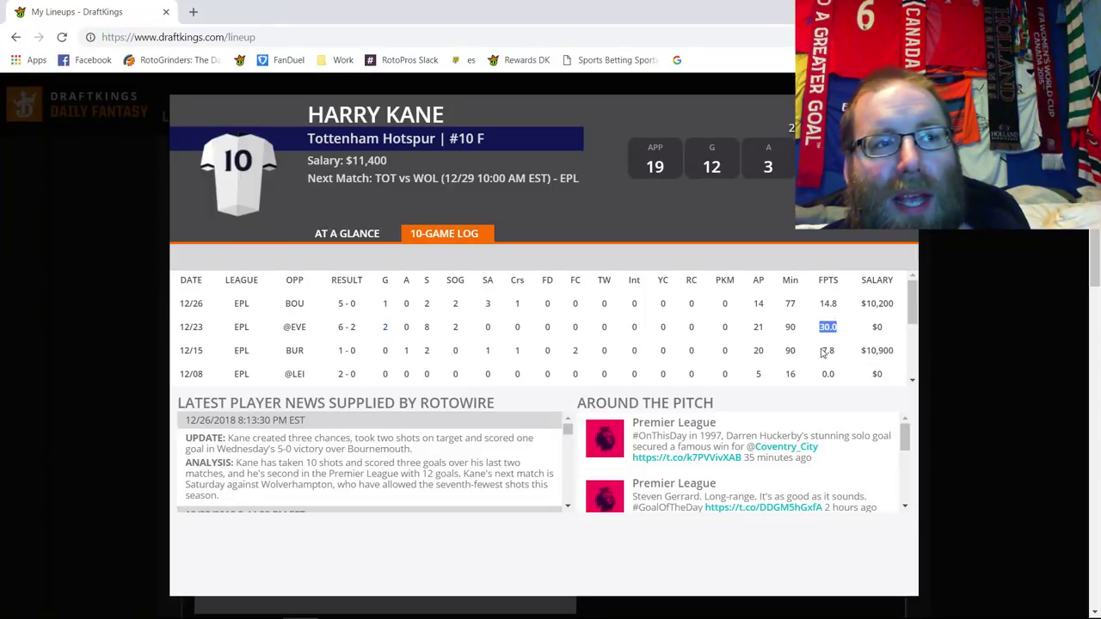
double_click(827, 280)
double_click(827, 303)
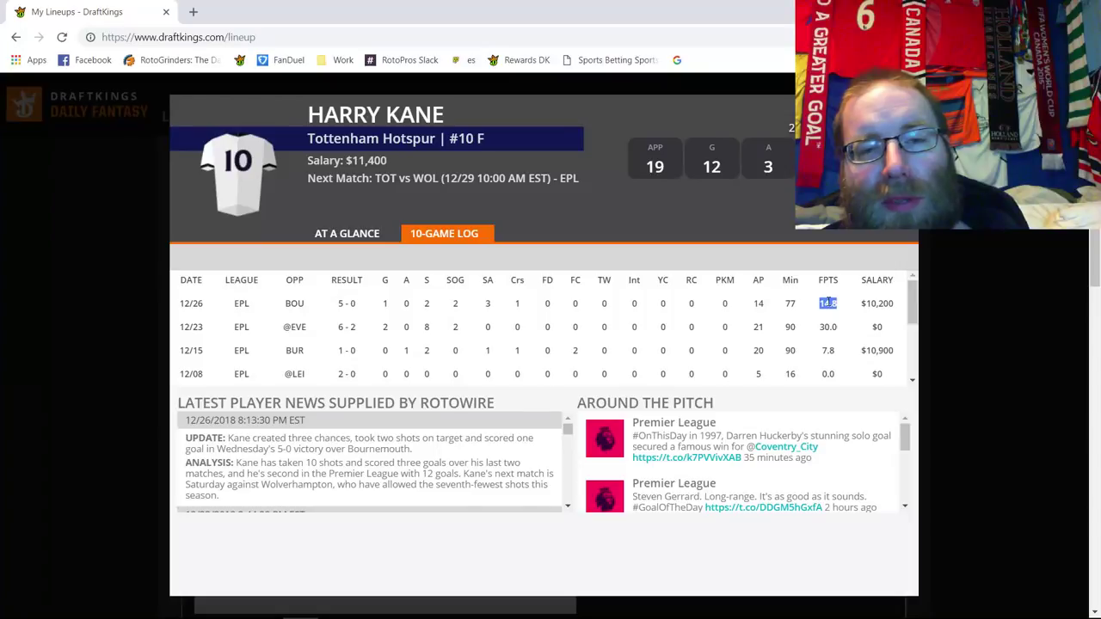
click(816, 335)
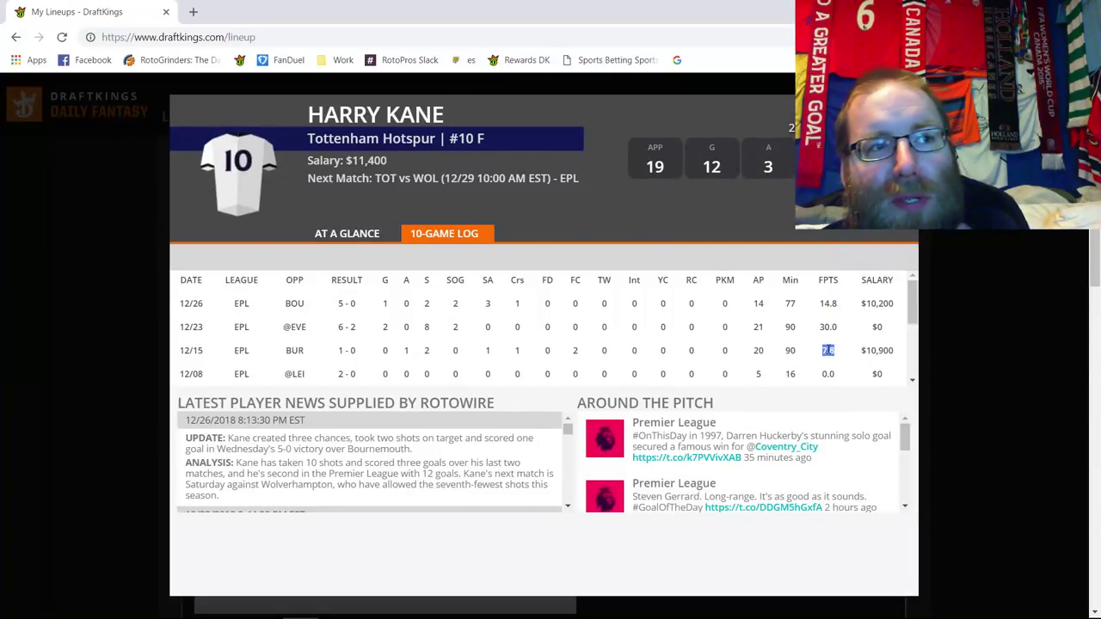
scroll(827, 347, down, 1)
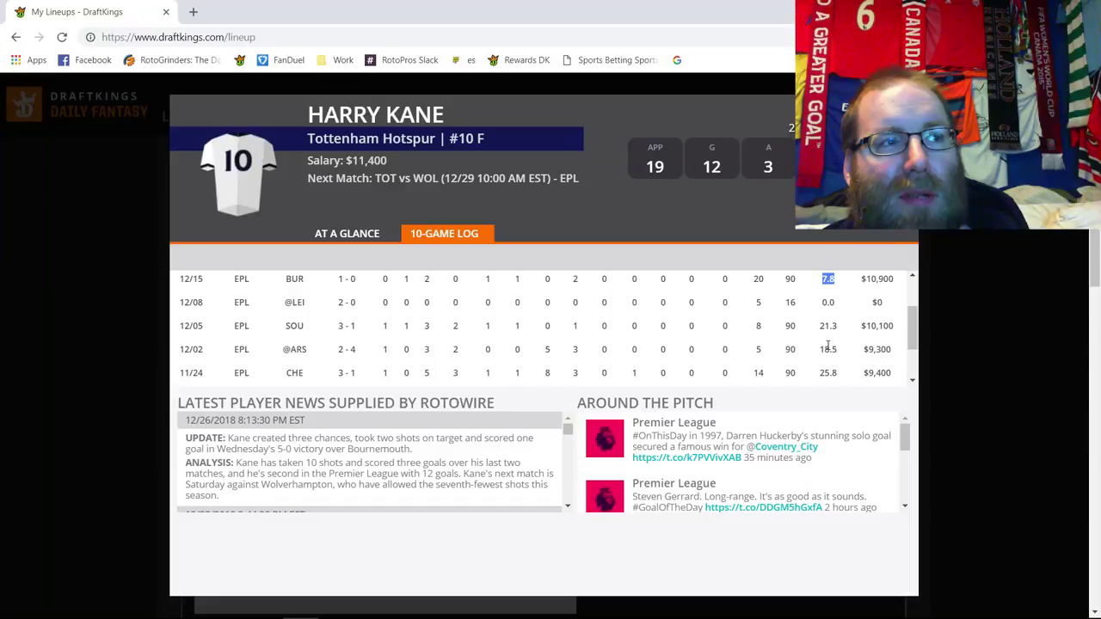
double_click(825, 325)
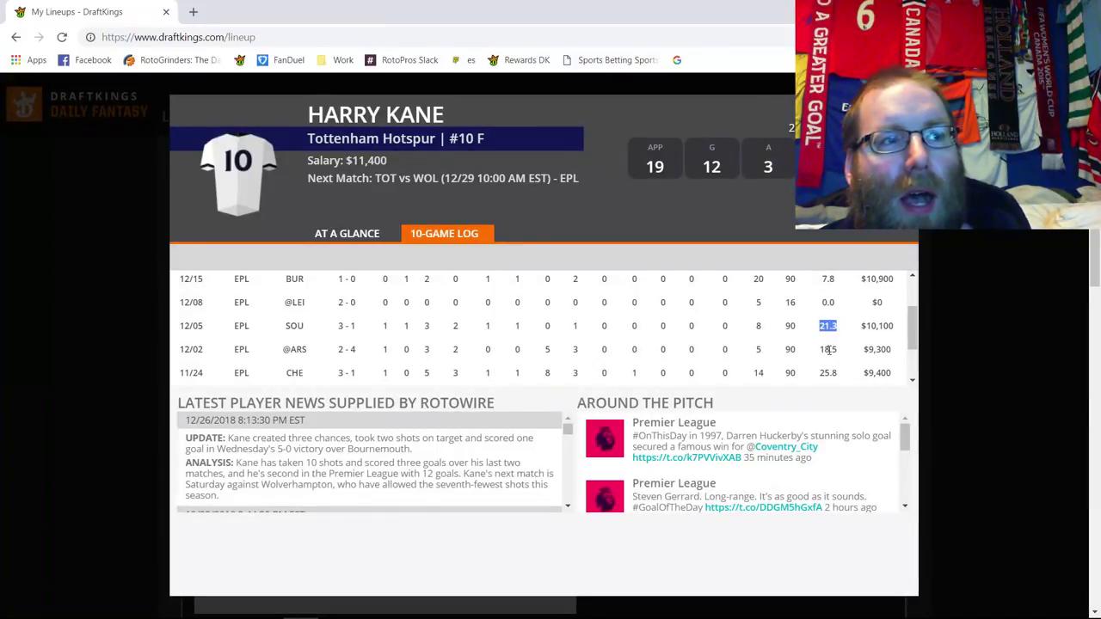
drag(828, 349, 837, 349)
double_click(827, 349)
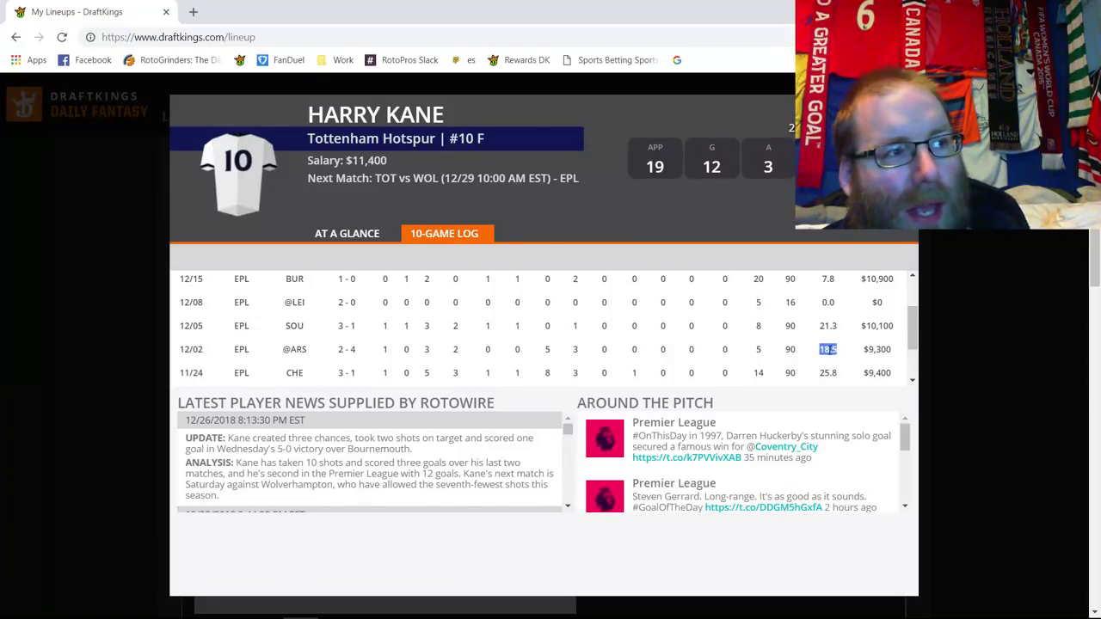
- Review Harry Kane's fantasy points in the older matches, including 11/24 against Chelsea, and close his player card
scroll(812, 349, down, 1)
scroll(812, 349, up, 2)
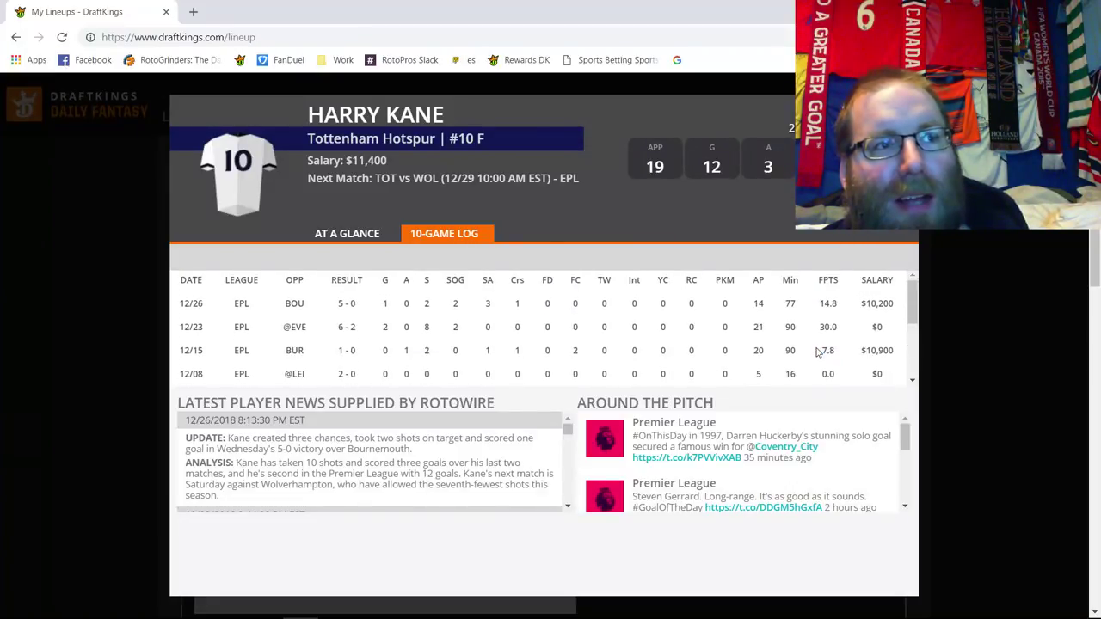
scroll(817, 351, down, 2)
drag(829, 303, 836, 304)
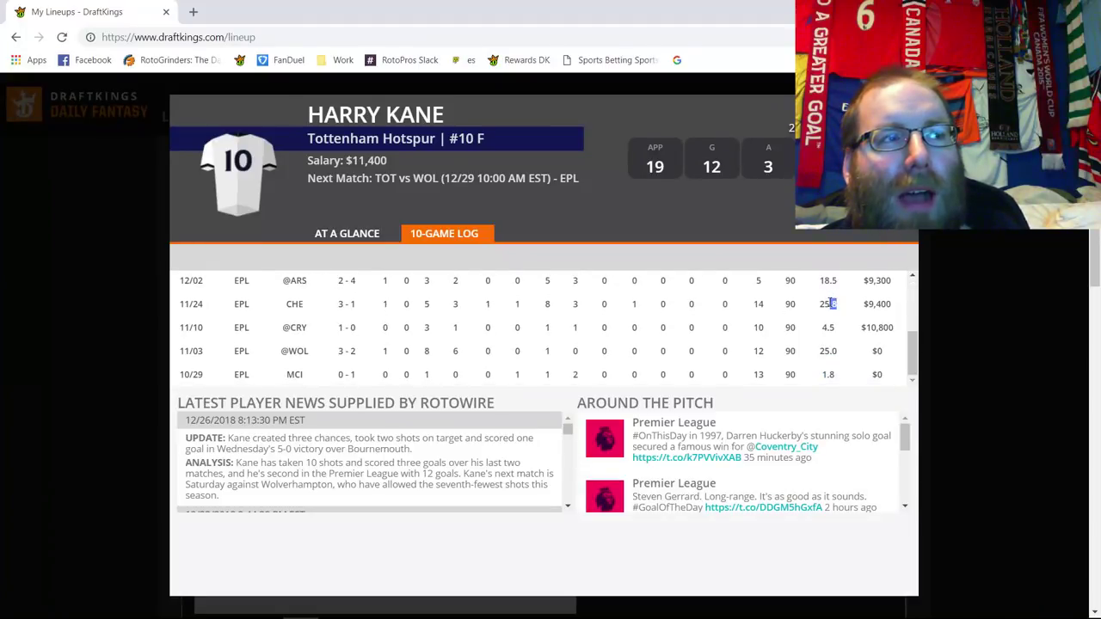
double_click(825, 304)
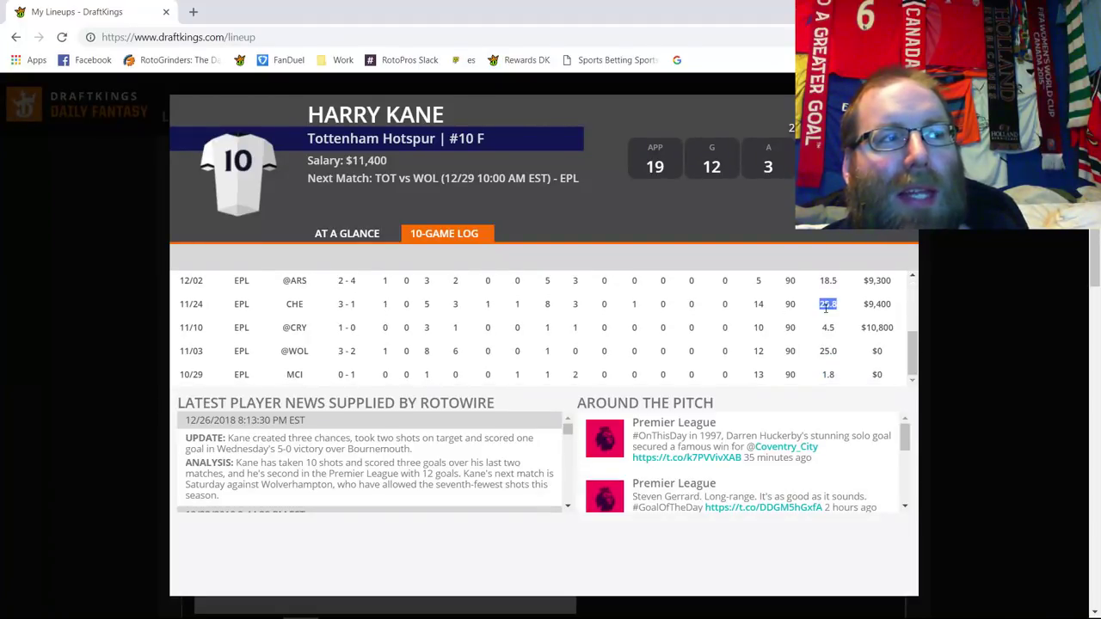
scroll(824, 308, up, 3)
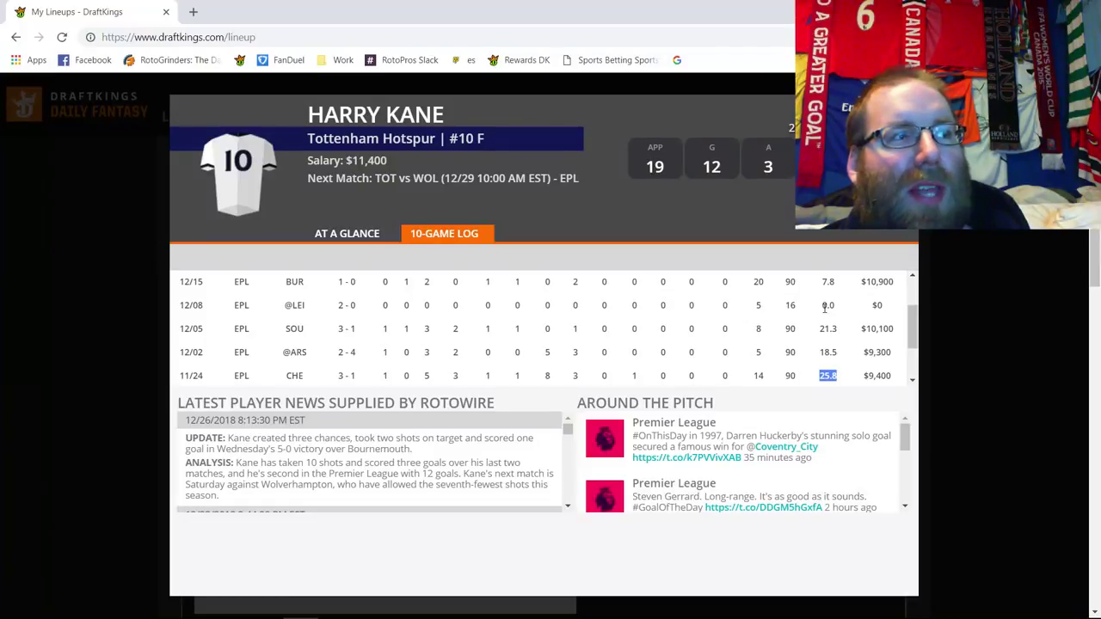
scroll(808, 329, up, 3)
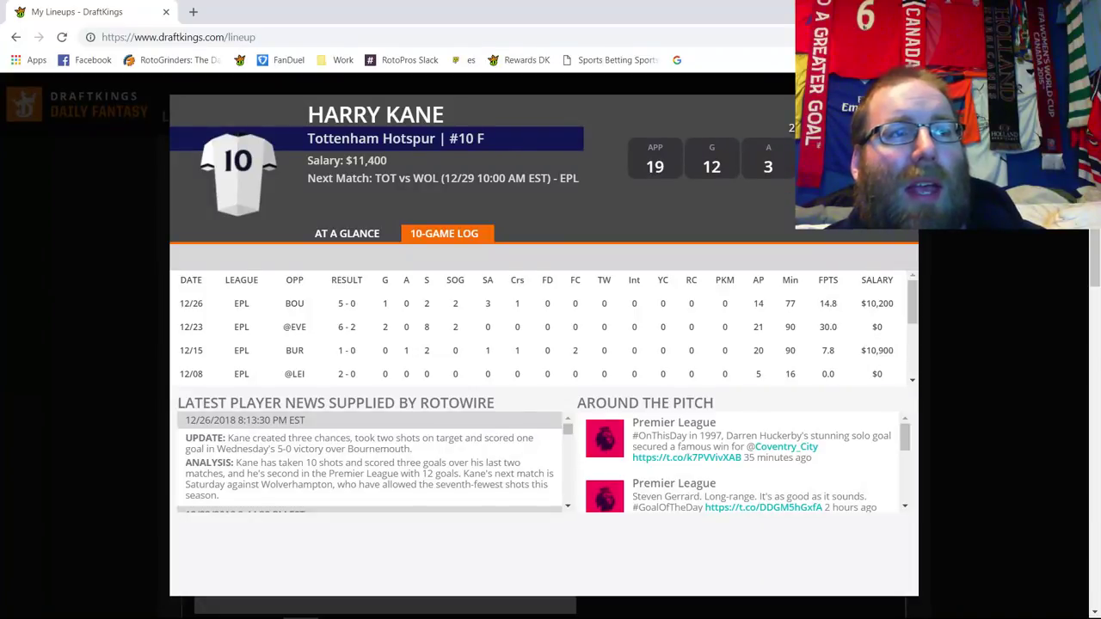
key(Escape)
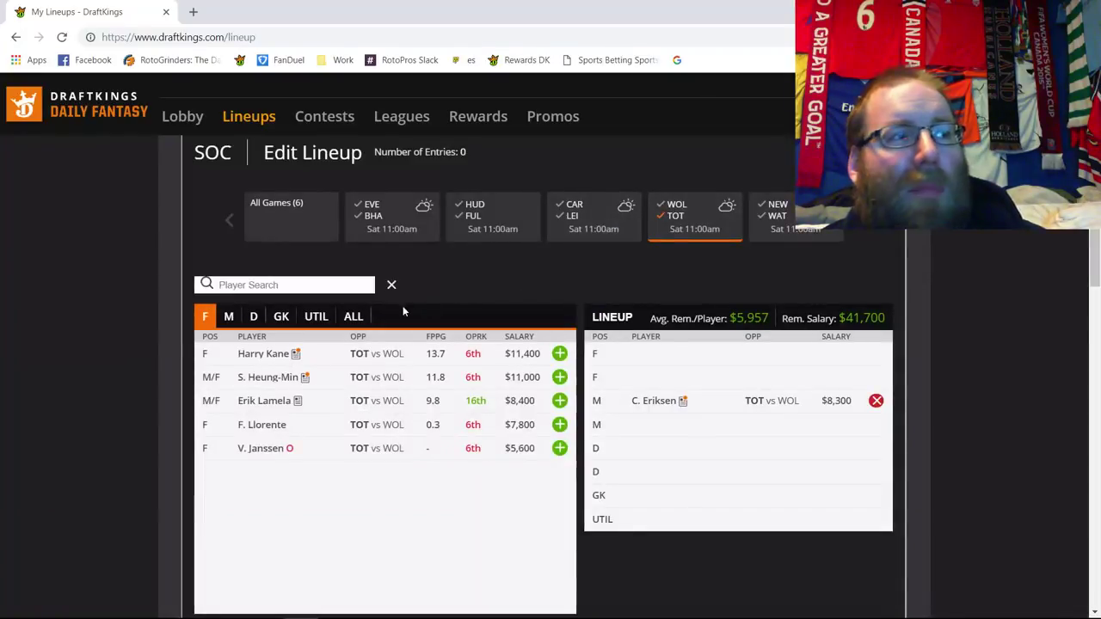
- Compare Tottenham's forwards with the forwards of all six games, leaving the pool unfiltered
click(680, 222)
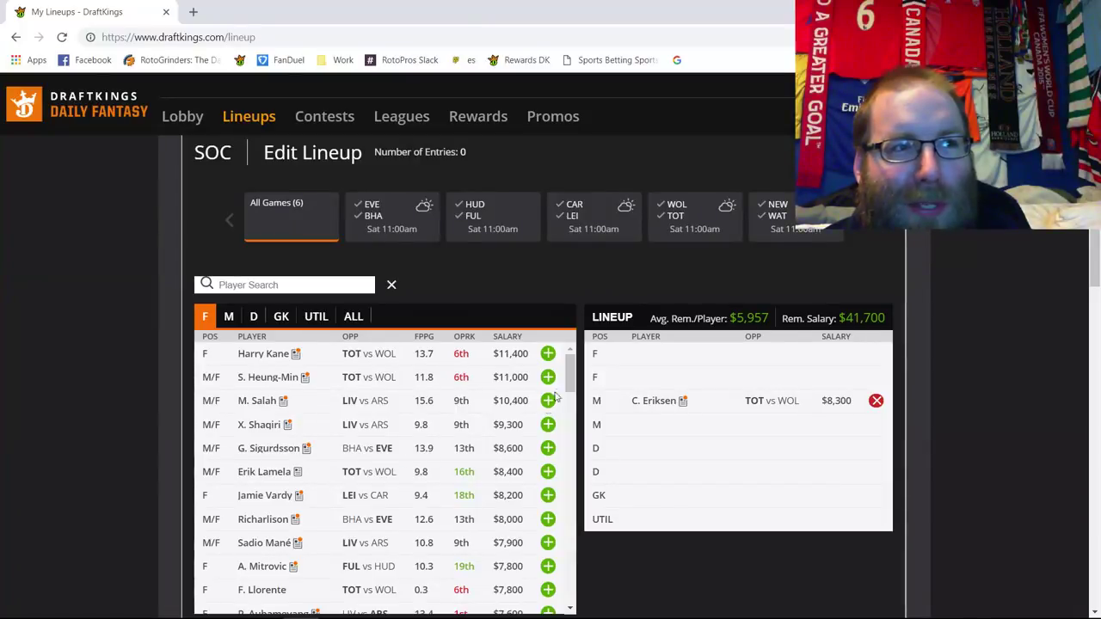
click(675, 219)
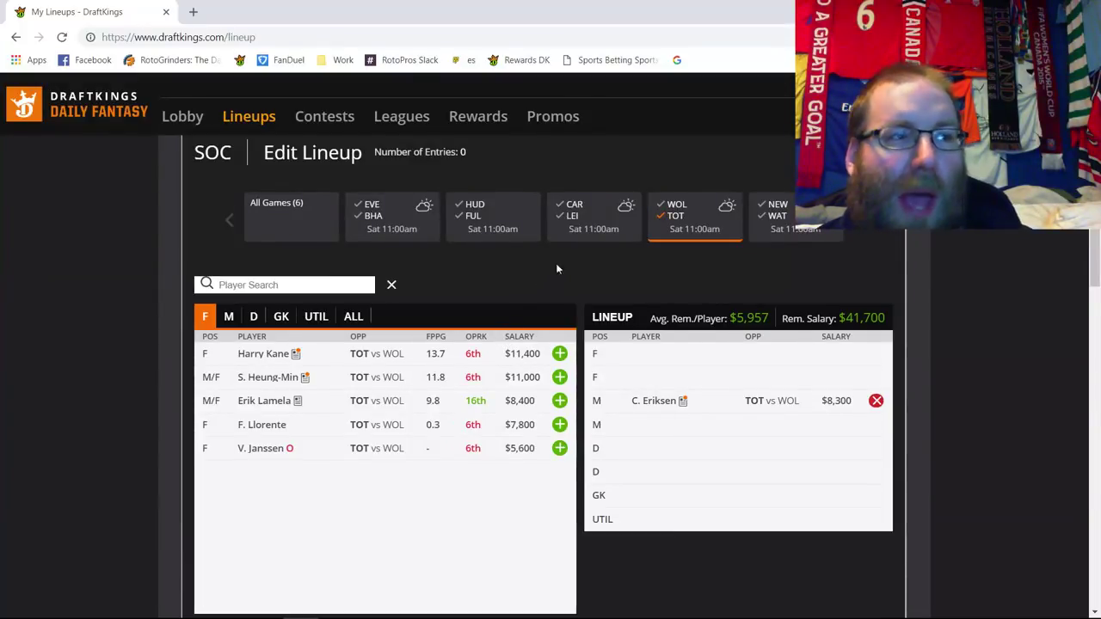
click(674, 219)
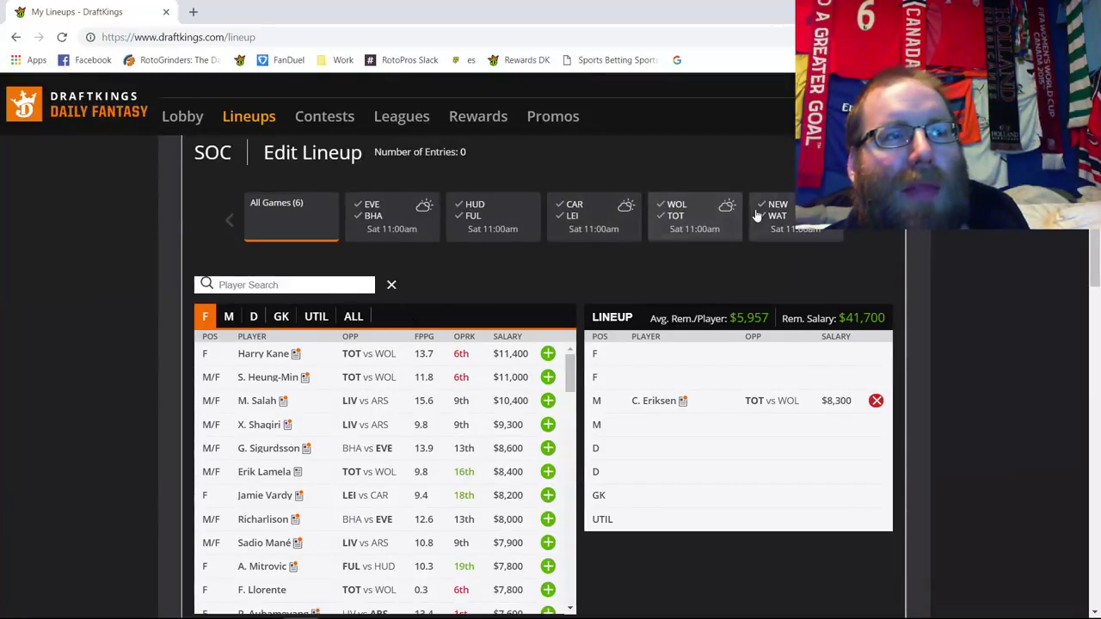
click(678, 227)
click(679, 225)
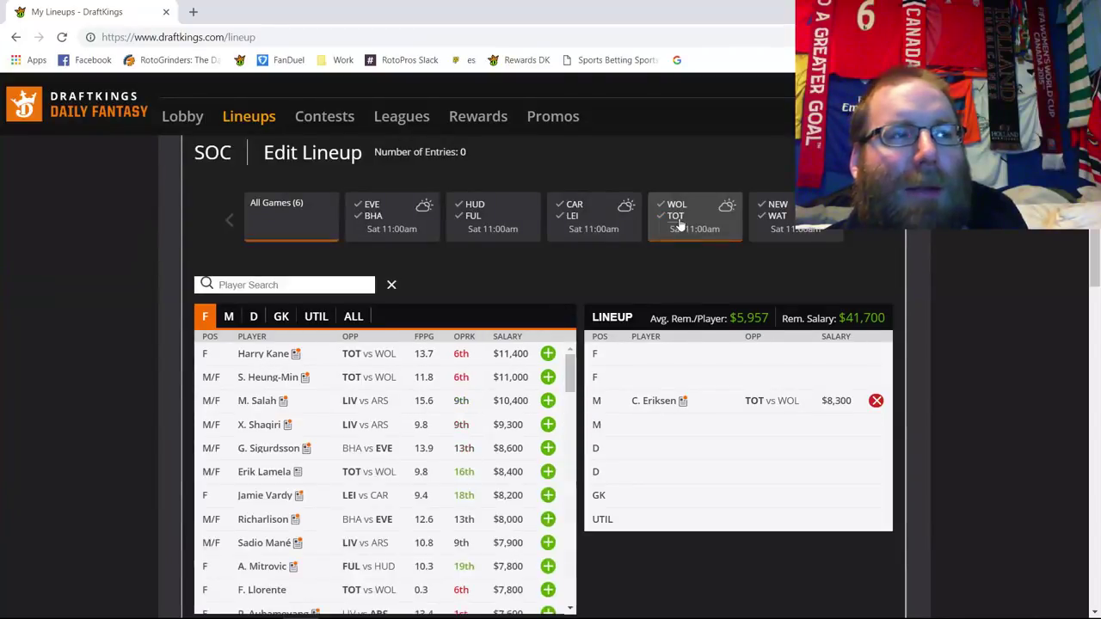
- Narrow the player pool to the Newcastle–Watford match and add Watford goalkeeper Ben Foster to the lineup
click(784, 224)
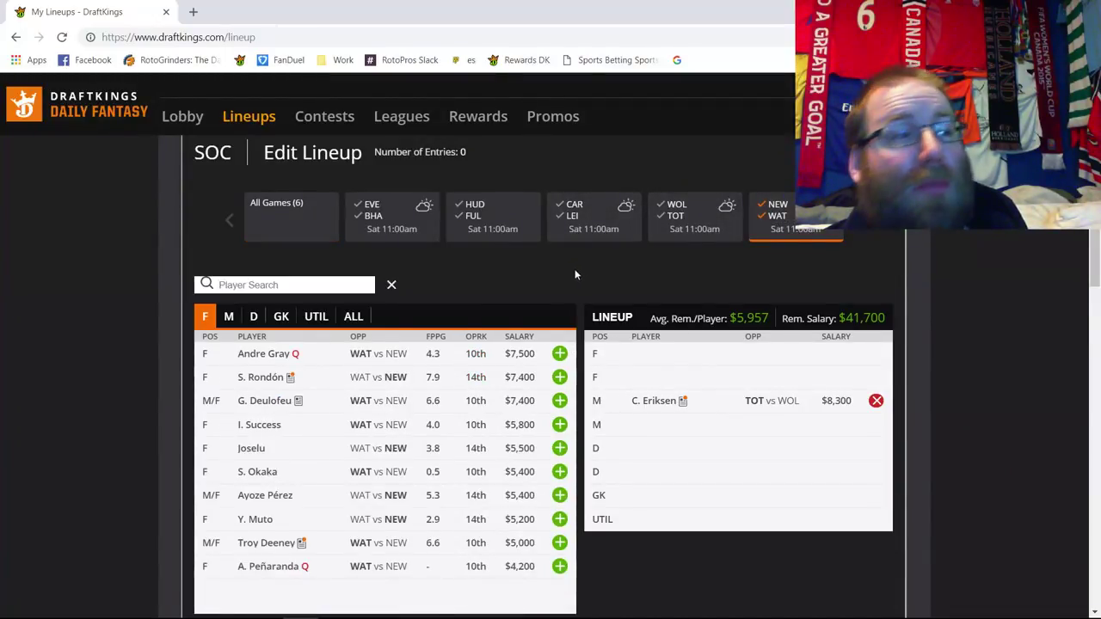
click(288, 322)
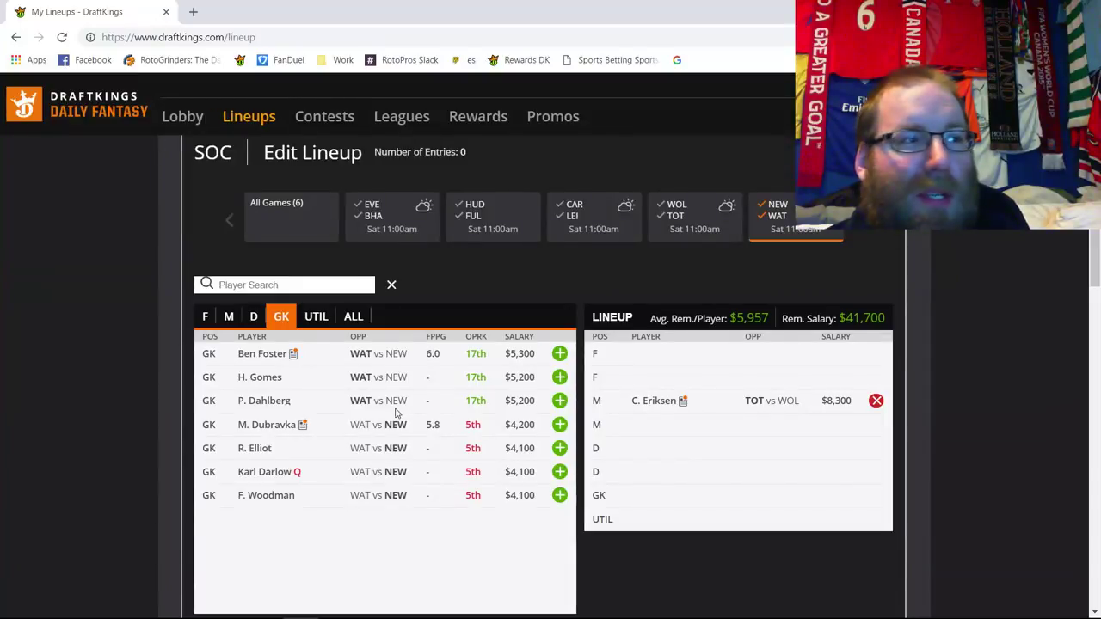
click(559, 353)
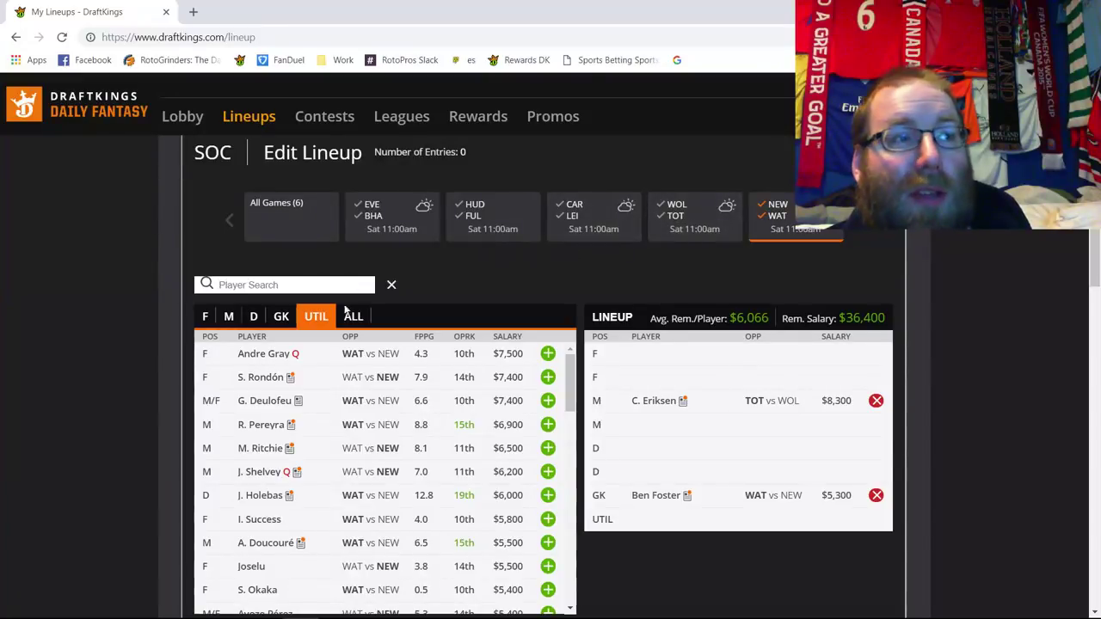
- Review Newcastle goalkeeper Martin Dubravka's stats and 10-game log
click(284, 318)
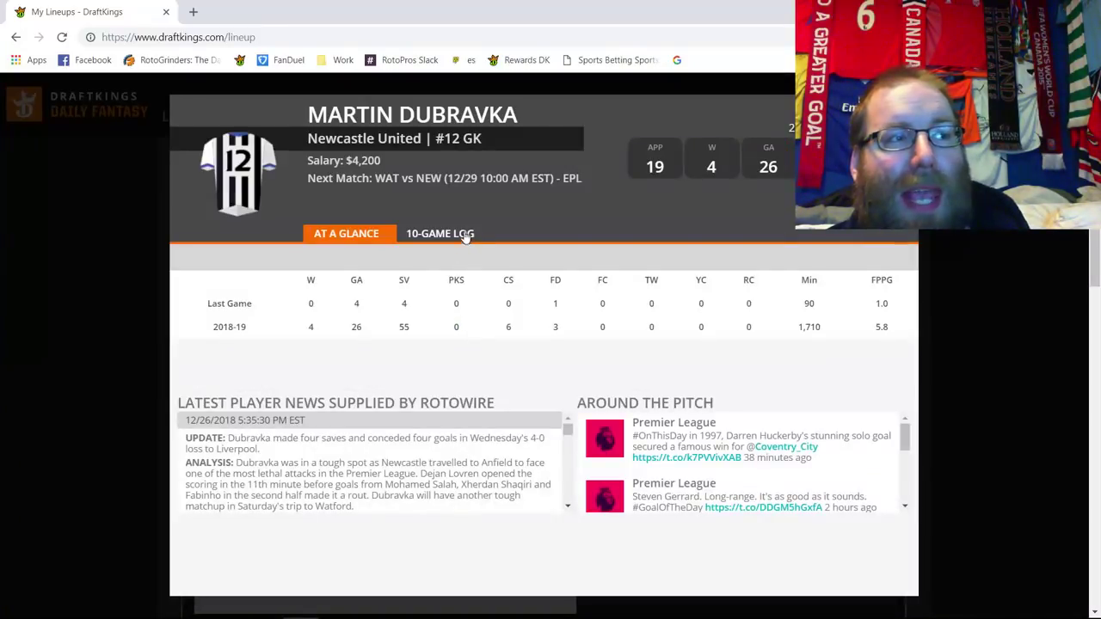
click(464, 236)
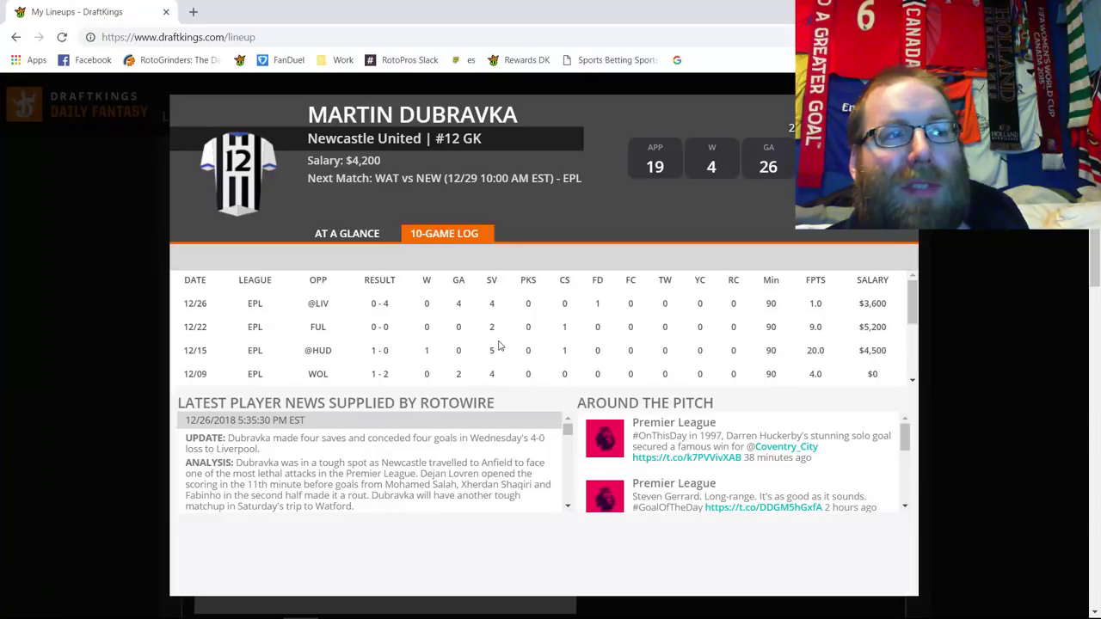
scroll(490, 340, down, 1)
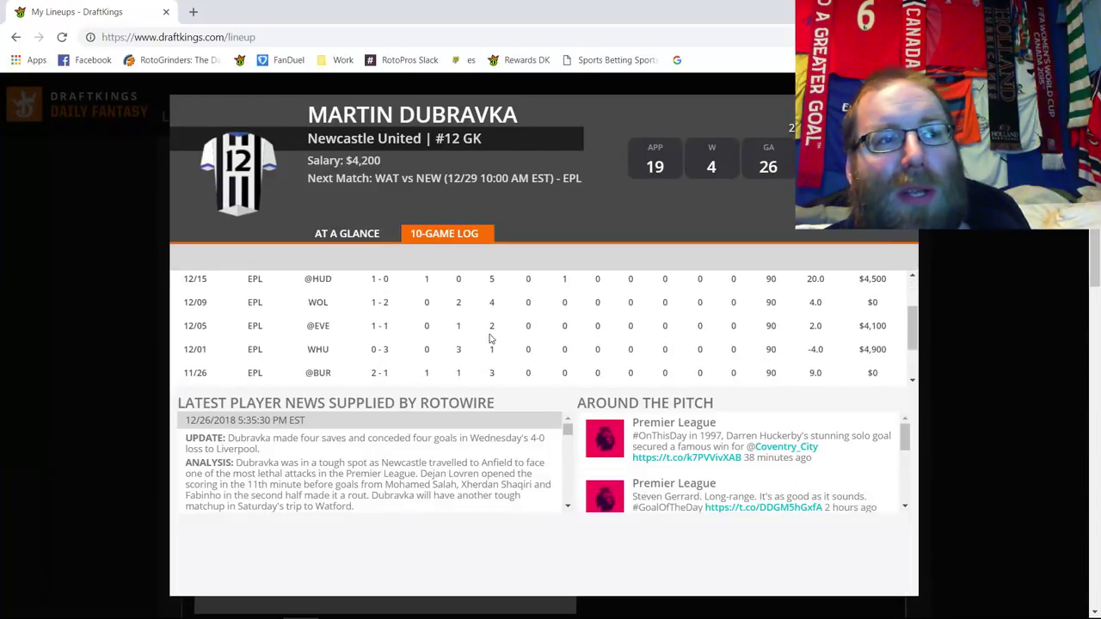
scroll(607, 288, up, 1)
key(Escape)
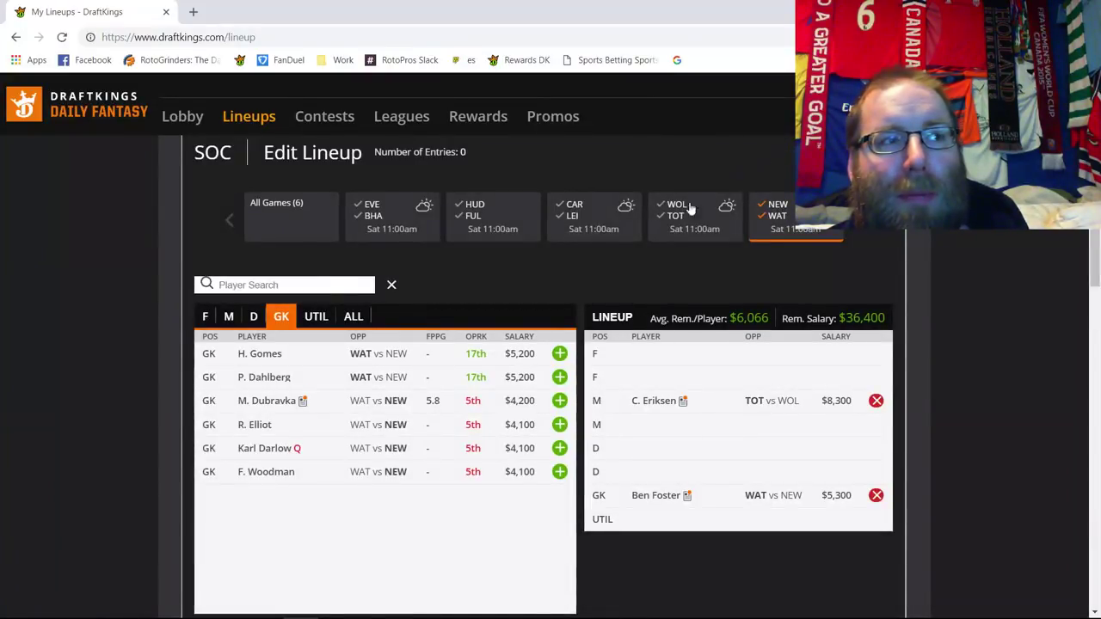
- Add Watford defender J. Holebas to the lineup and remove goalkeeper Ben Foster
click(253, 316)
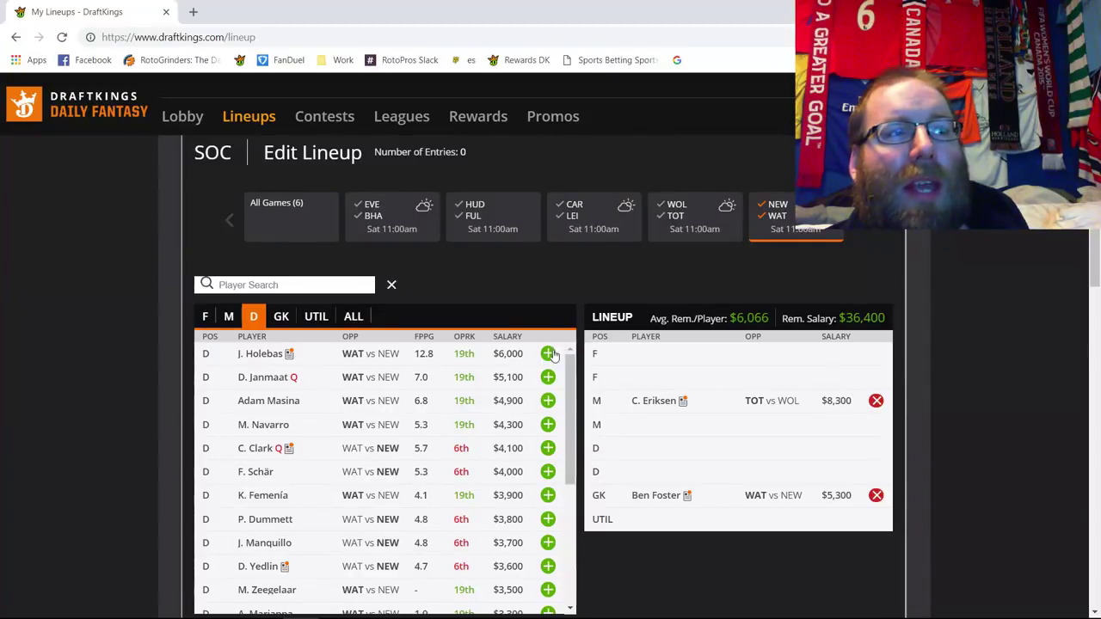
click(547, 353)
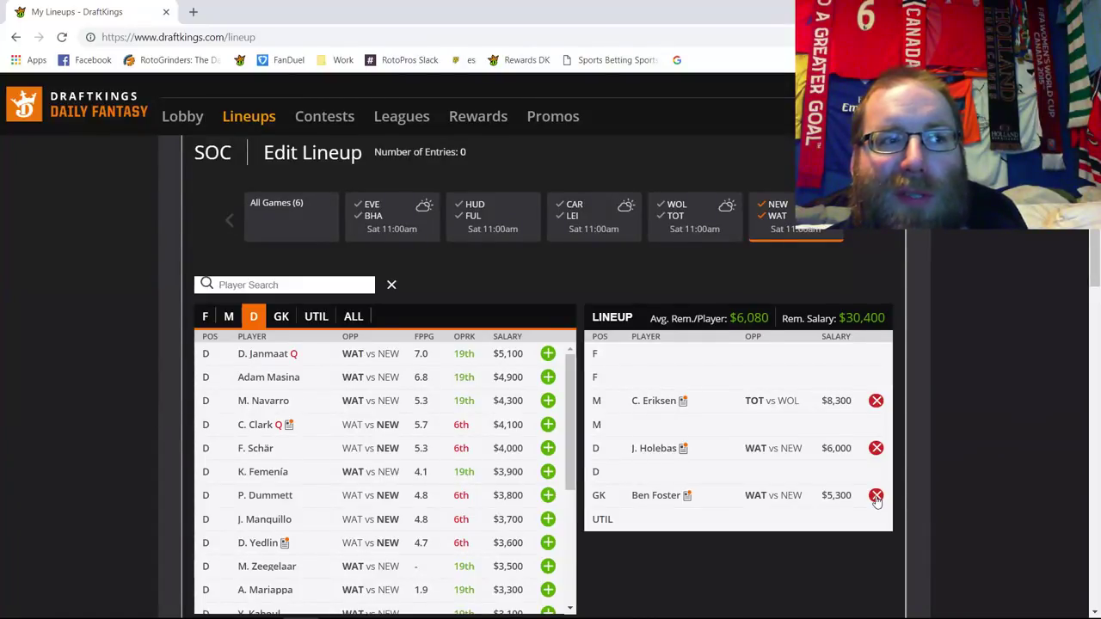
click(875, 496)
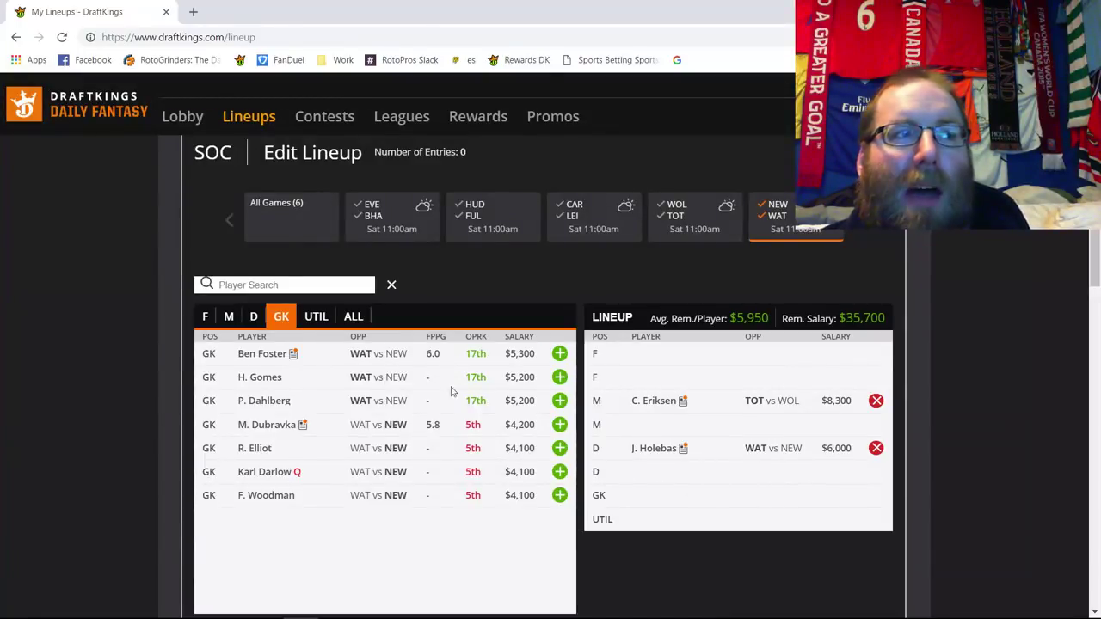
- Add Watford goalkeeper Ben Foster to the lineup and try defender Adam Masina alongside him before removing Masina
click(559, 354)
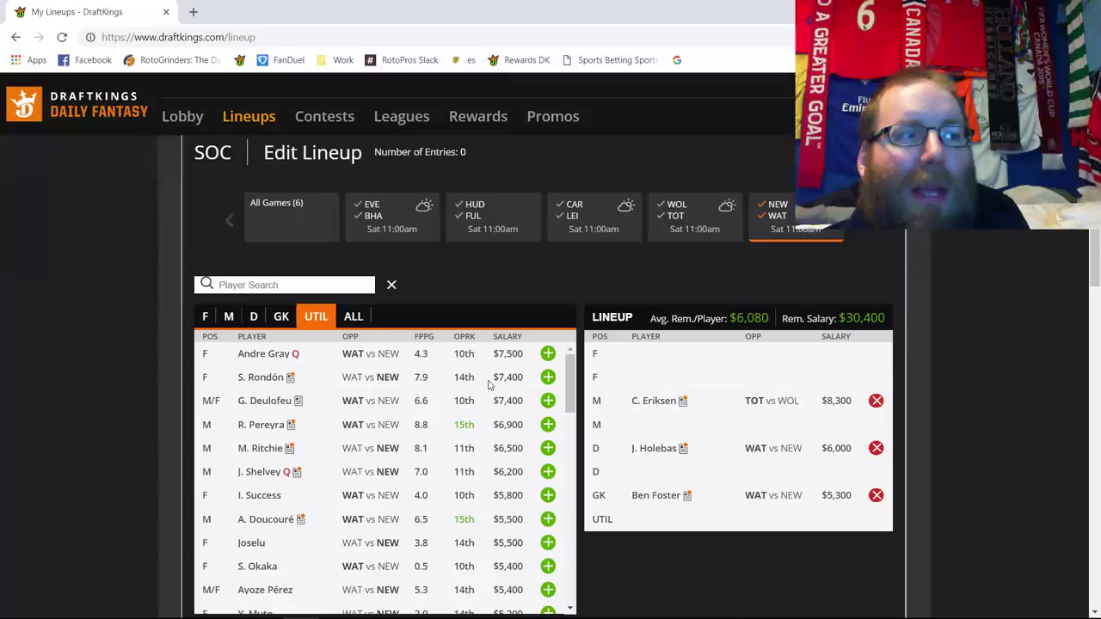
click(252, 316)
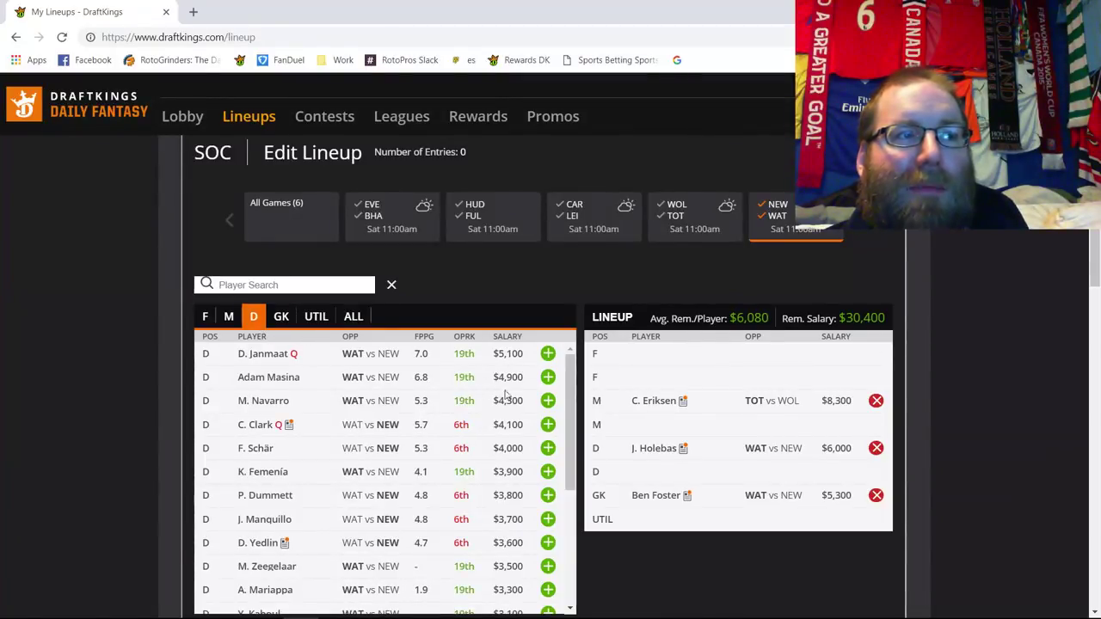
click(547, 377)
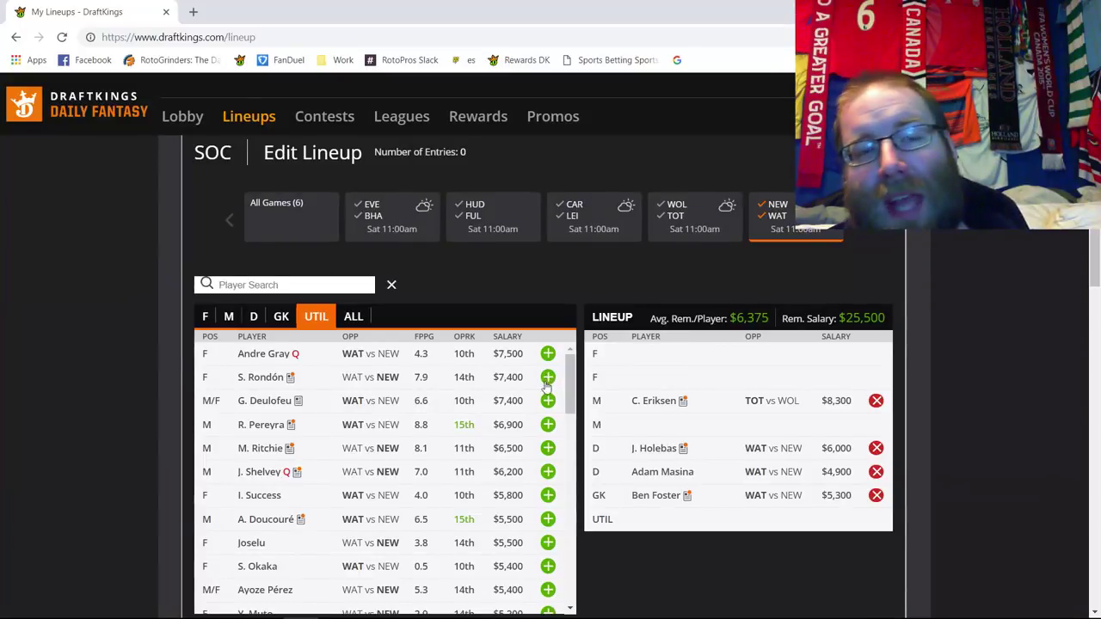
click(875, 472)
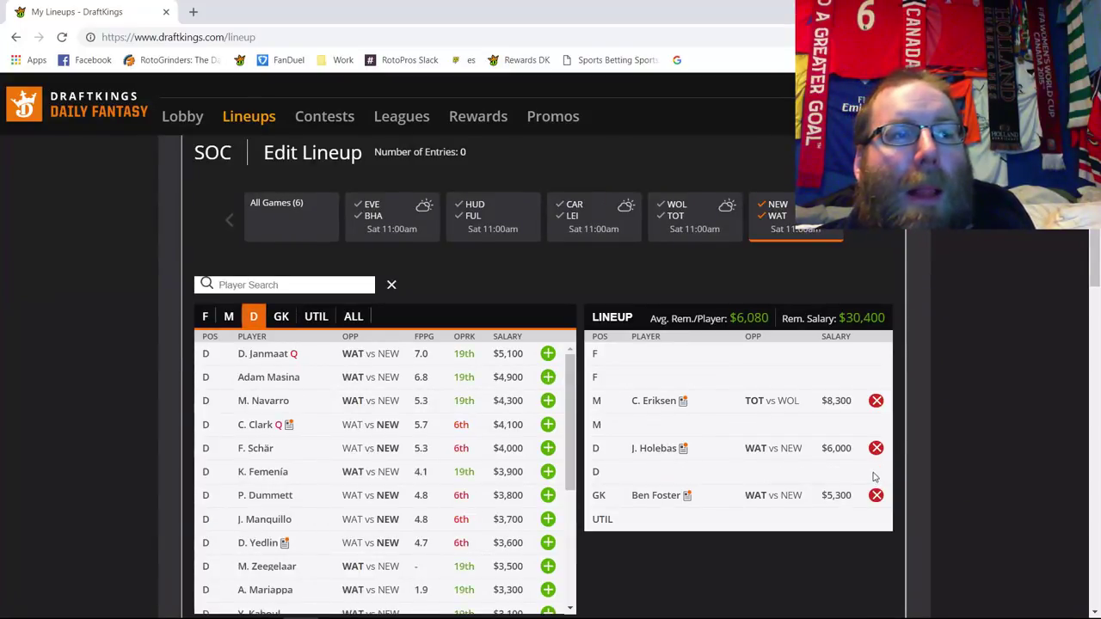
- Review Watford midfielder/forward Gerard Deulofeu's season stats and 10-game log from the midfielder pool
click(227, 317)
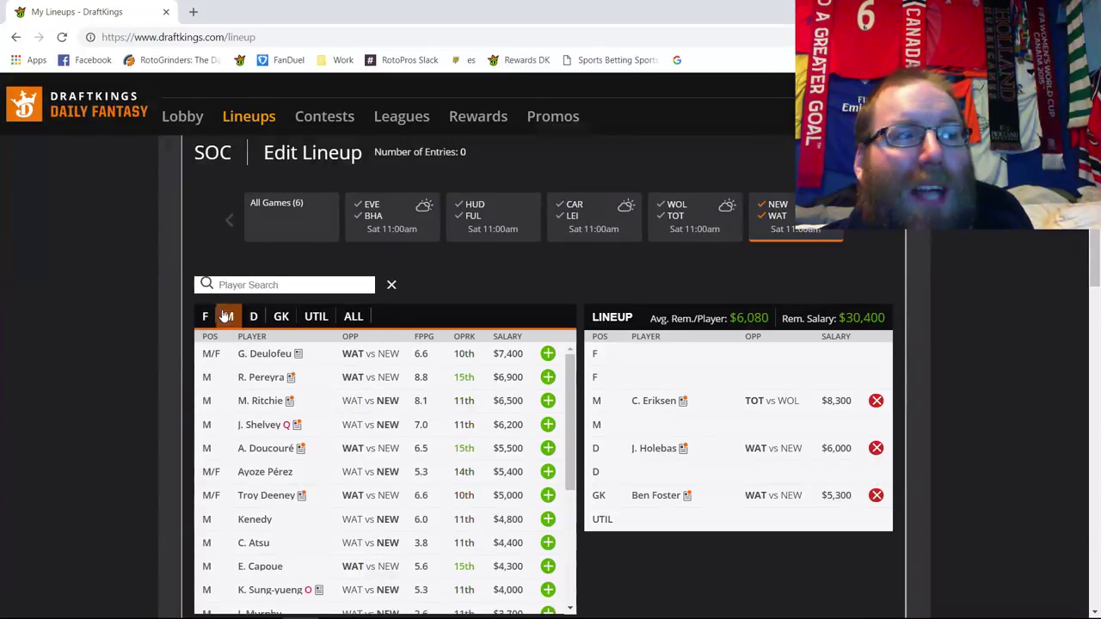
click(270, 355)
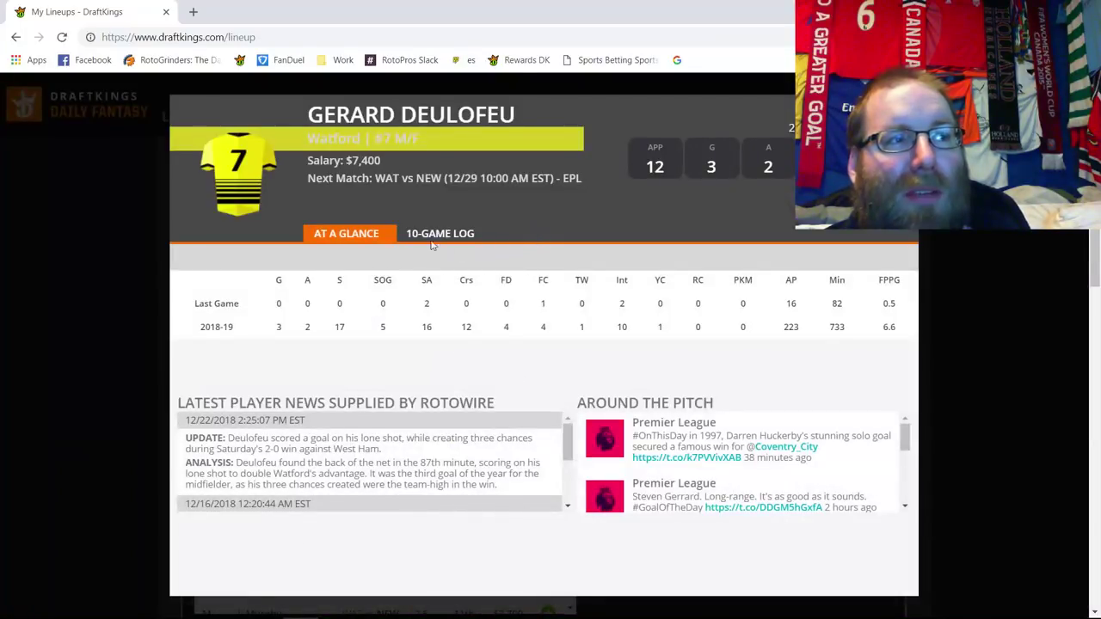
click(423, 237)
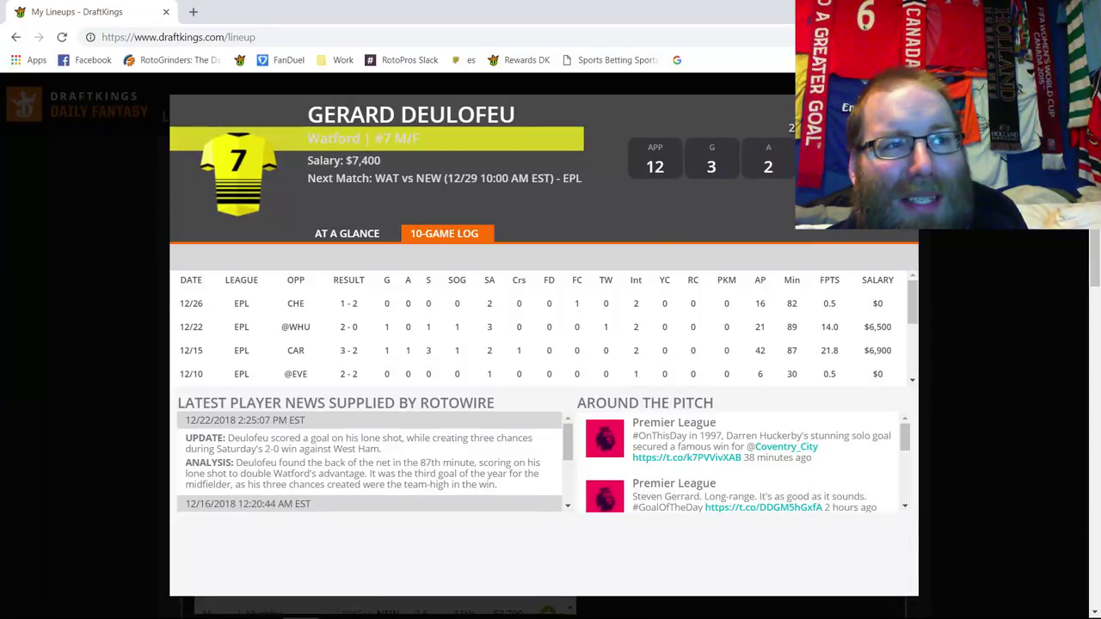
key(Escape)
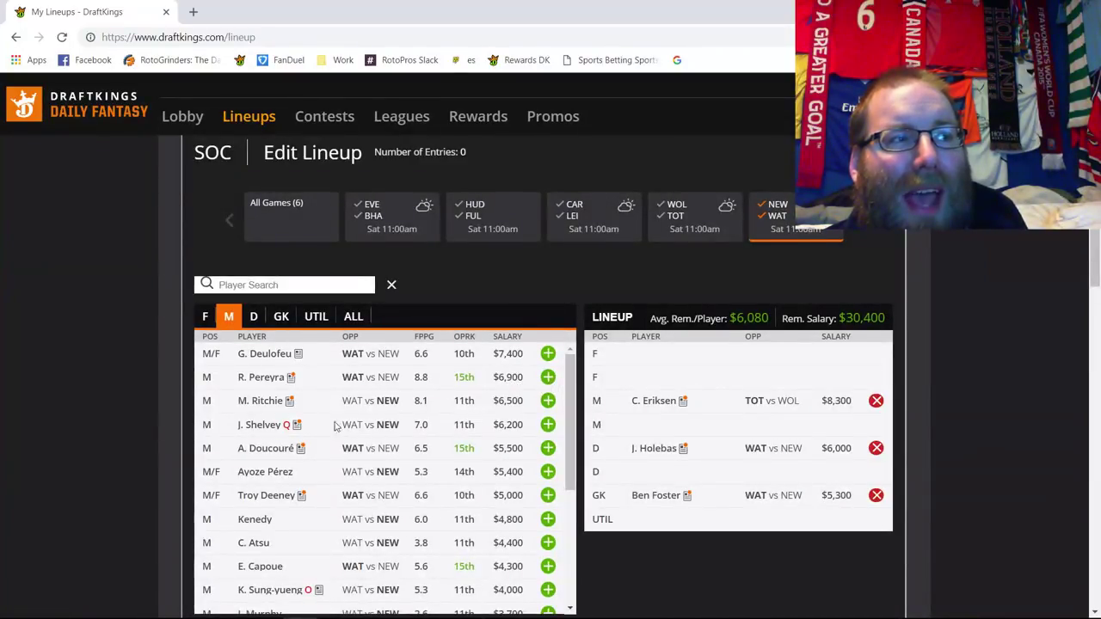
- Review Newcastle midfielder Matt Ritchie's 10-game log, checking his crosses in recent matches
click(254, 401)
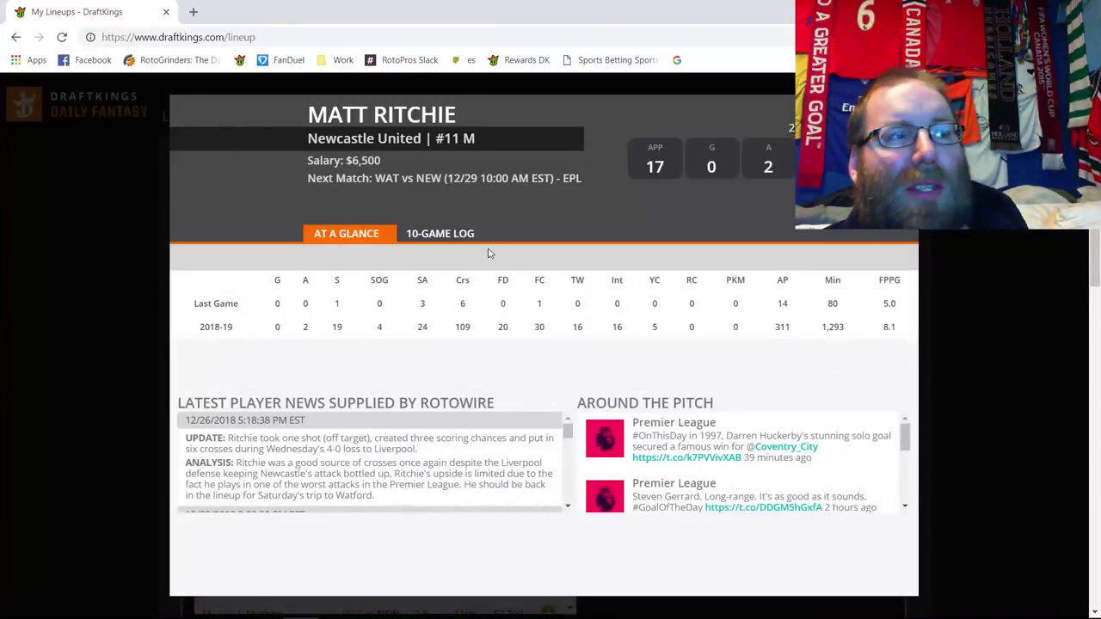
click(457, 236)
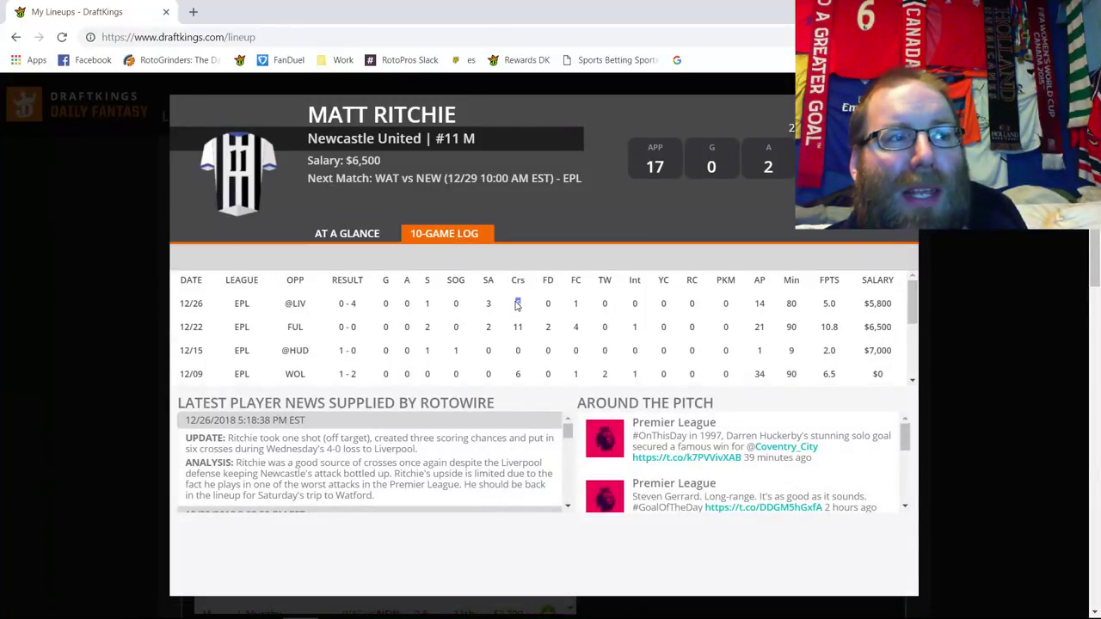
click(520, 347)
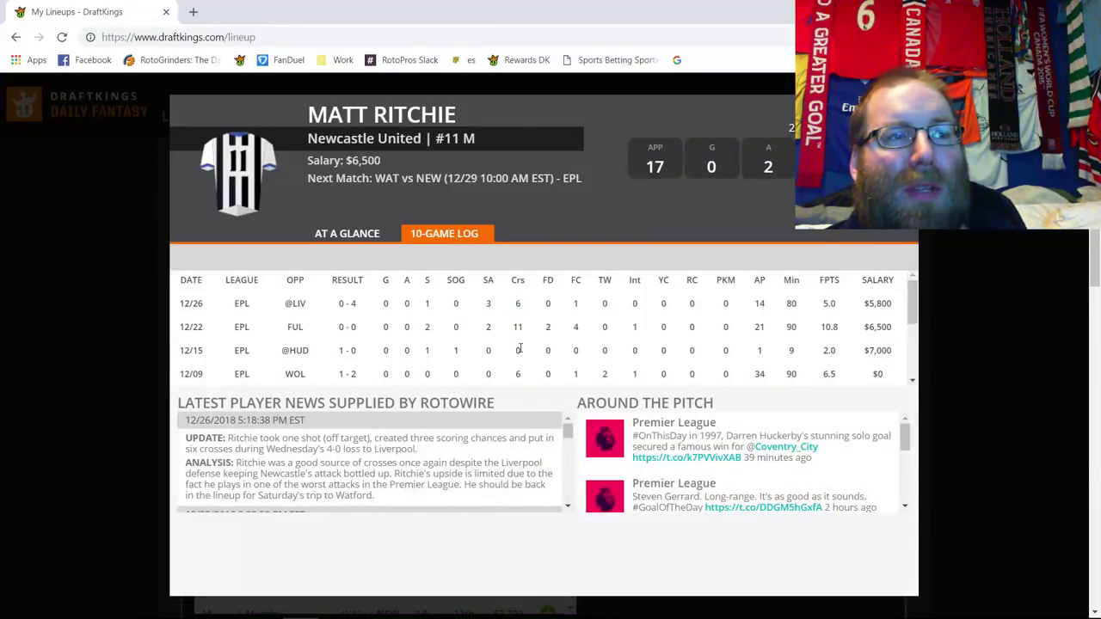
double_click(517, 304)
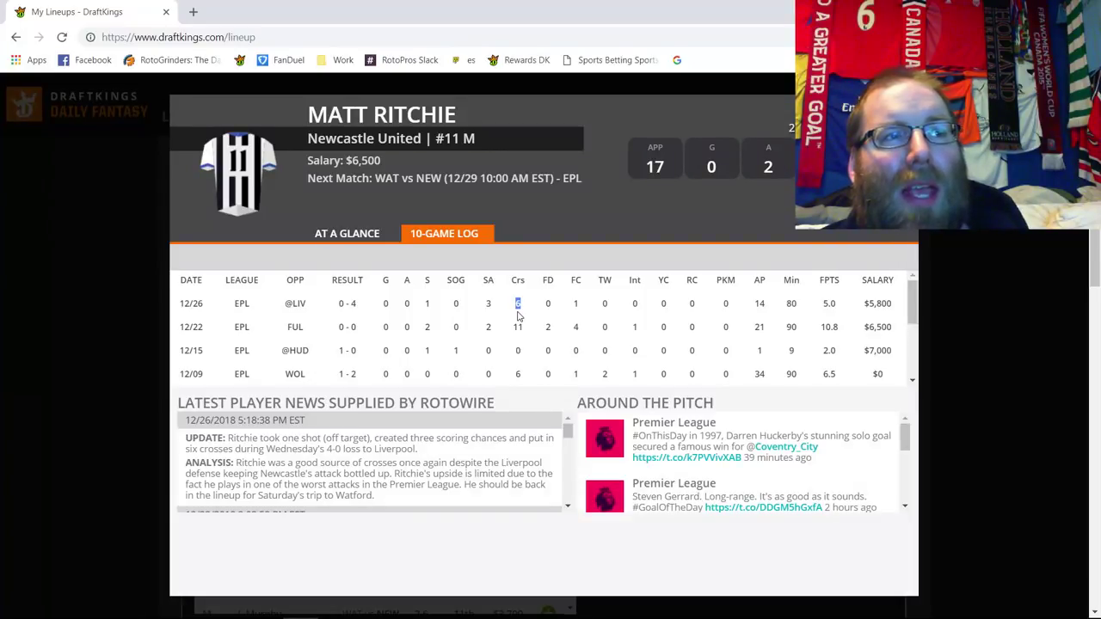
key(Escape)
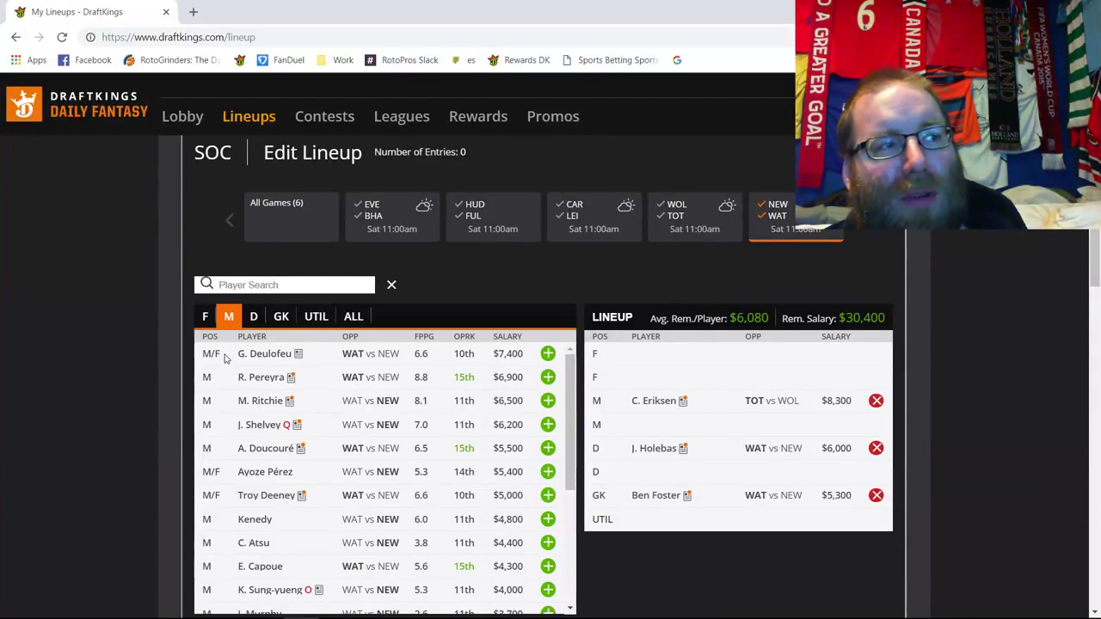
- Examine the match's forwards and check Troy Deeney's recent fantasy points in his 10-game log
click(204, 317)
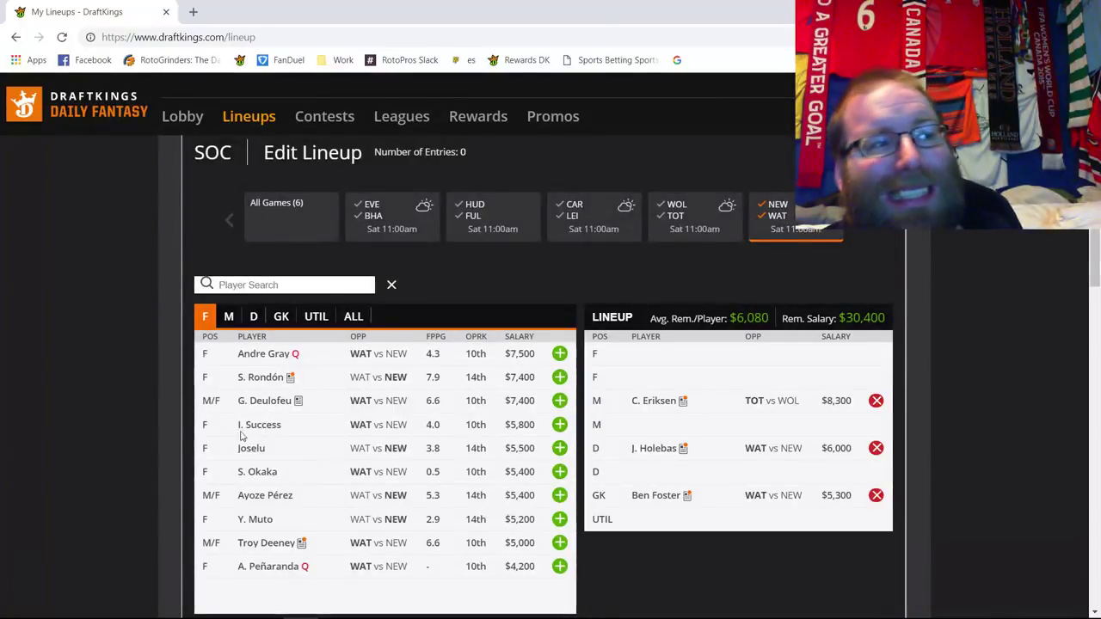
click(268, 542)
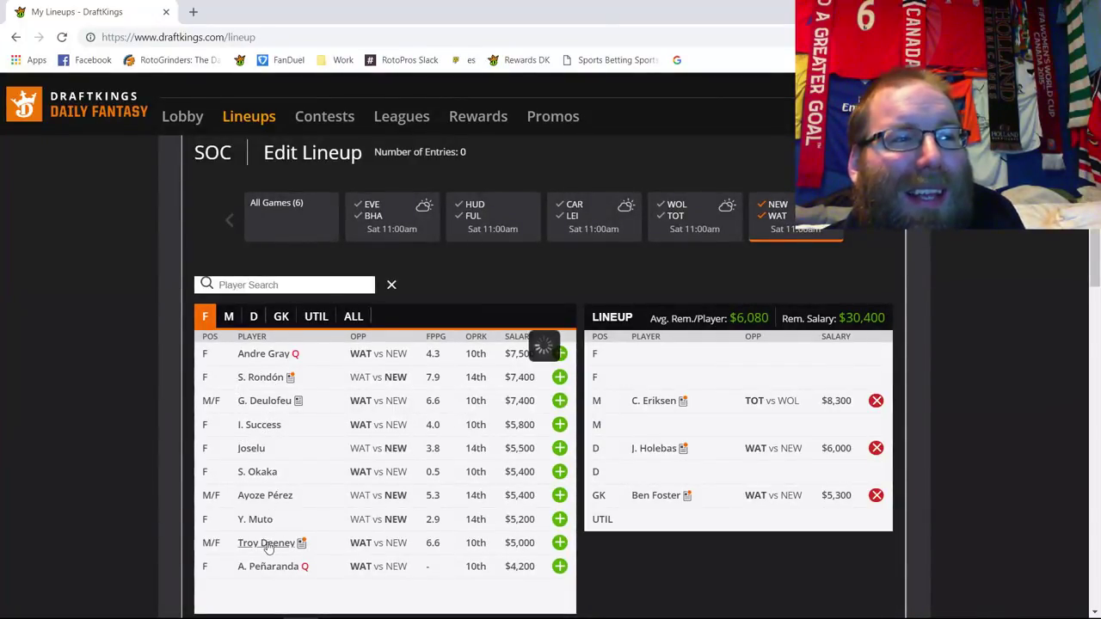
click(441, 235)
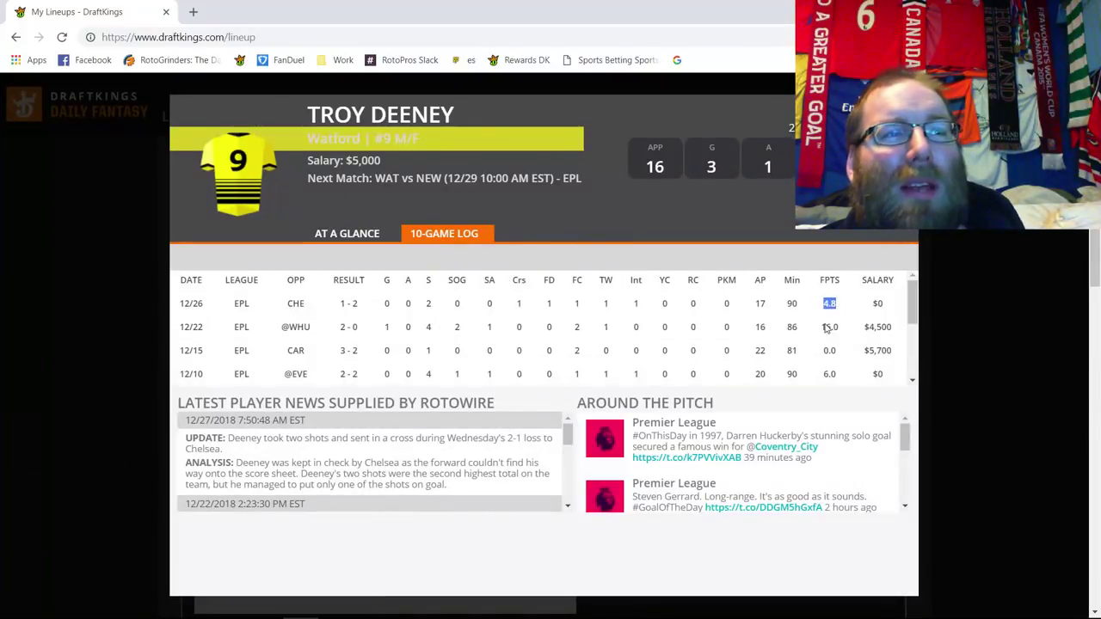
double_click(828, 350)
double_click(828, 327)
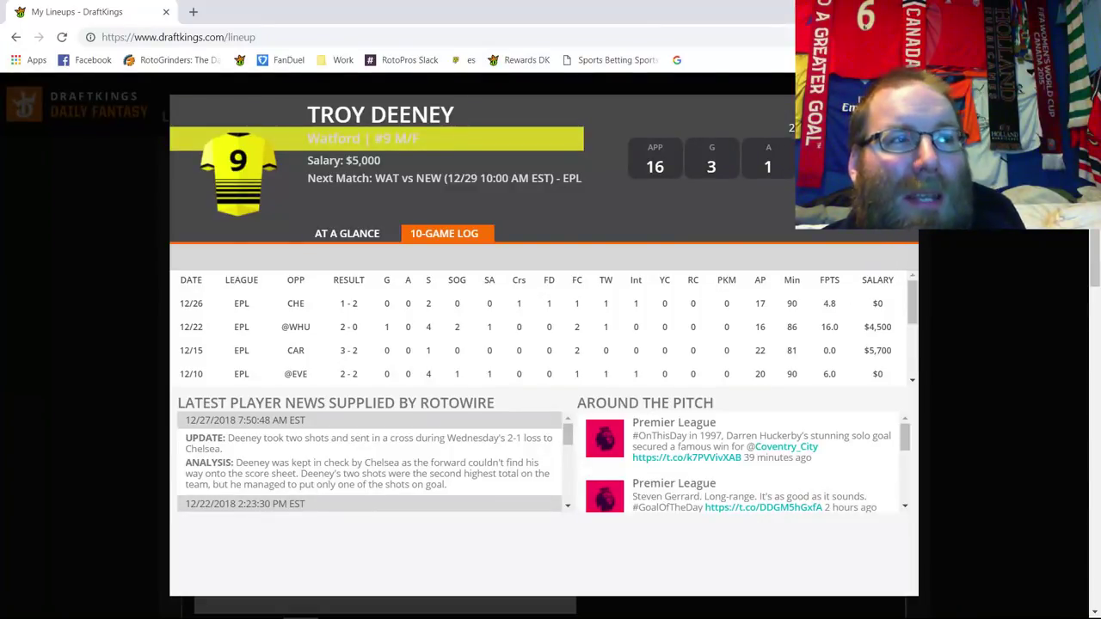
key(Escape)
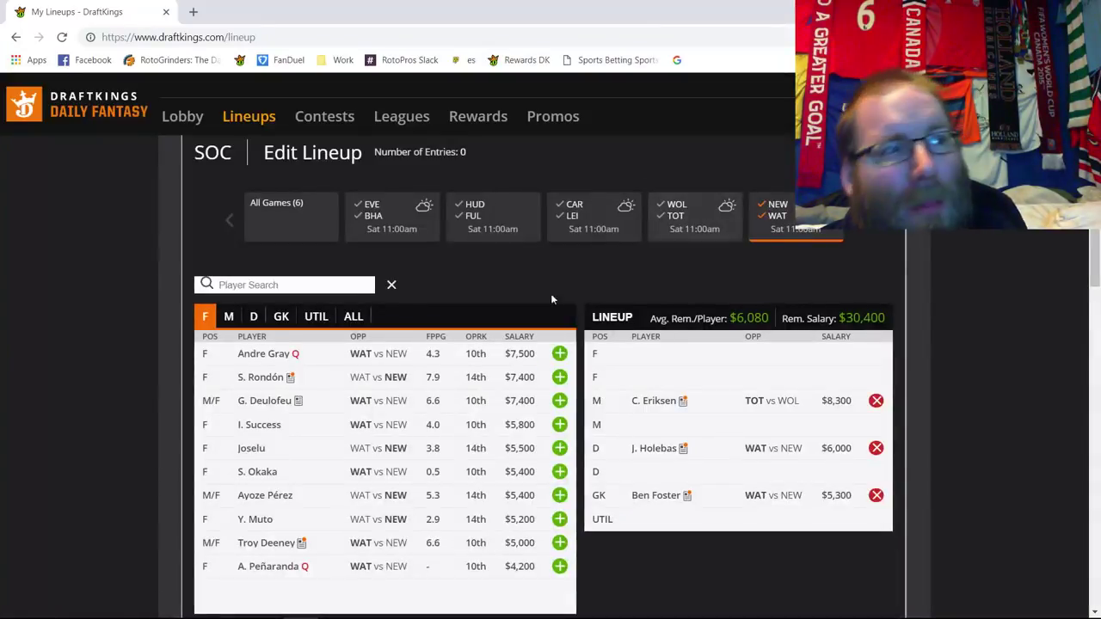
- Reset the player pool to all six games, remove goalkeeper Ben Foster from the lineup and list the midfielders
click(777, 206)
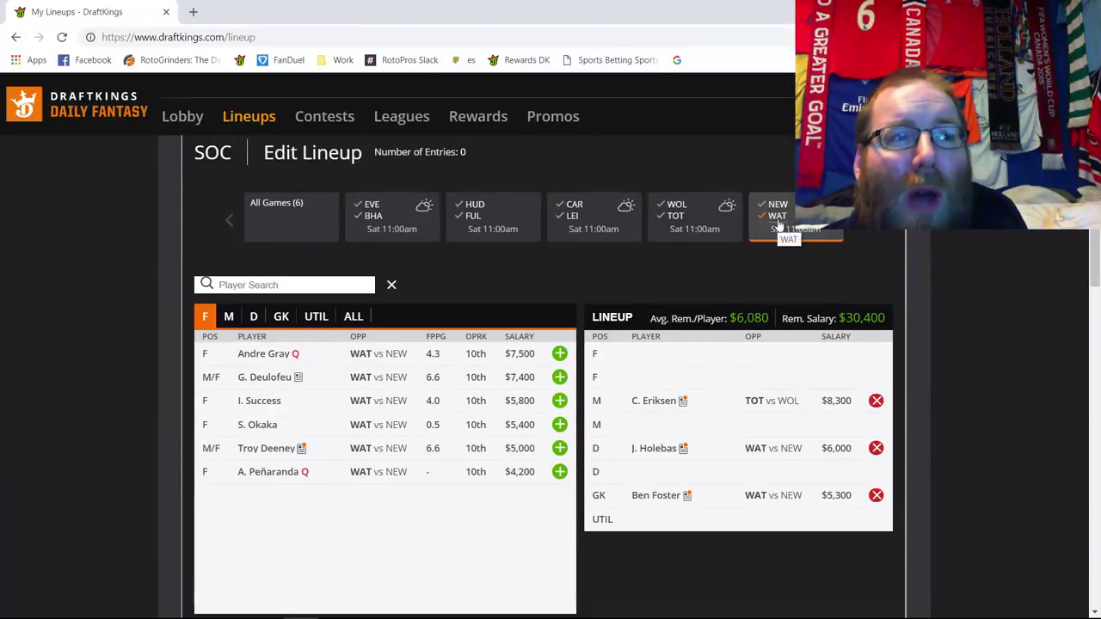
click(778, 228)
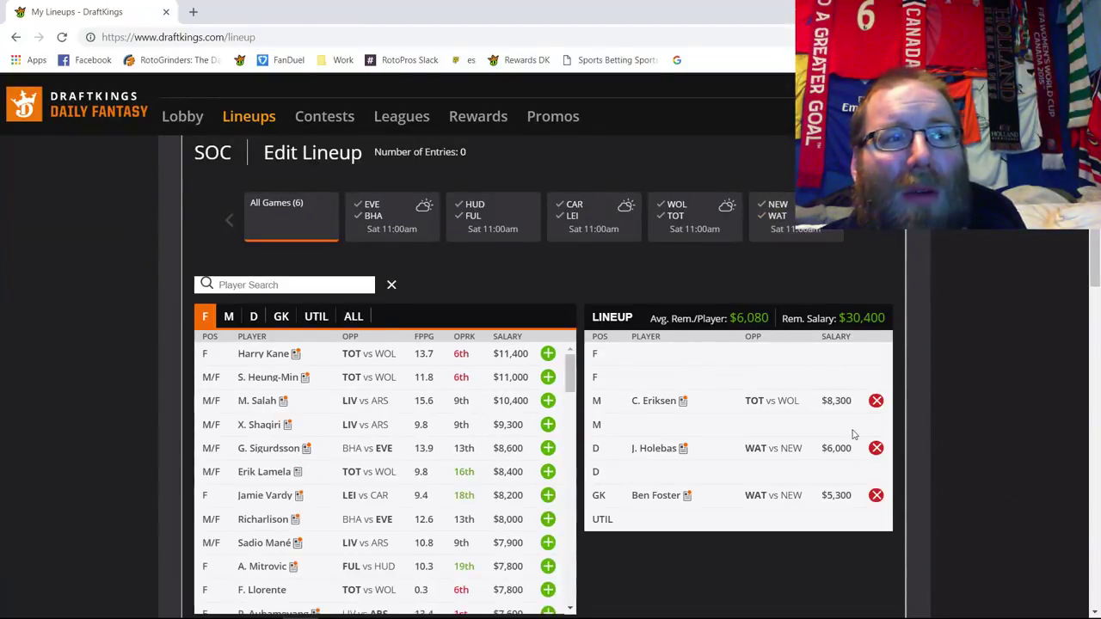
click(875, 495)
click(254, 316)
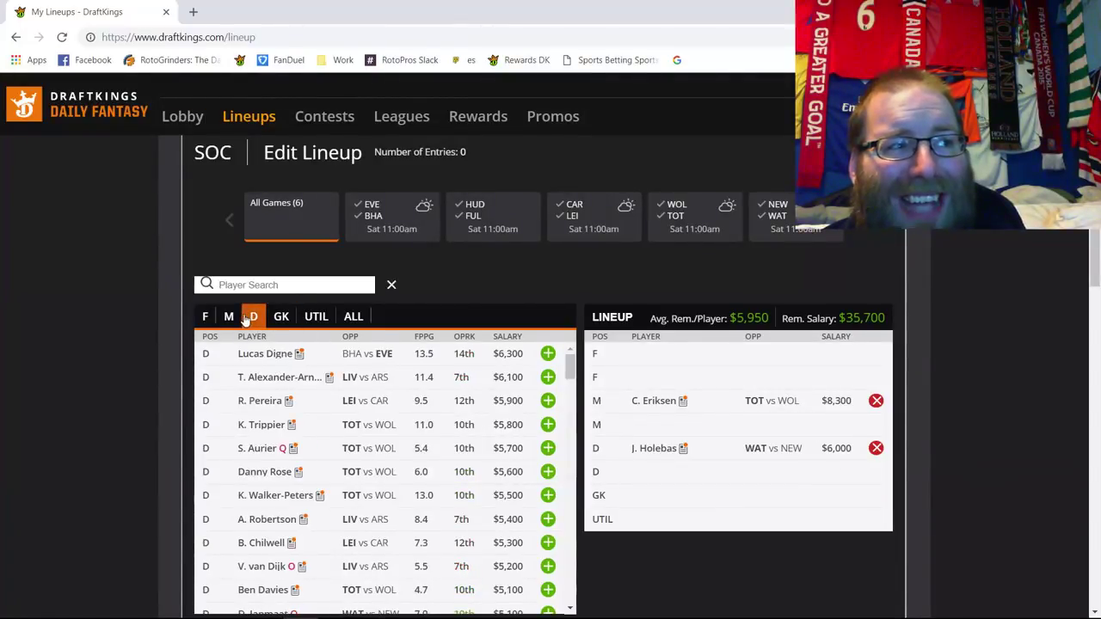
click(229, 317)
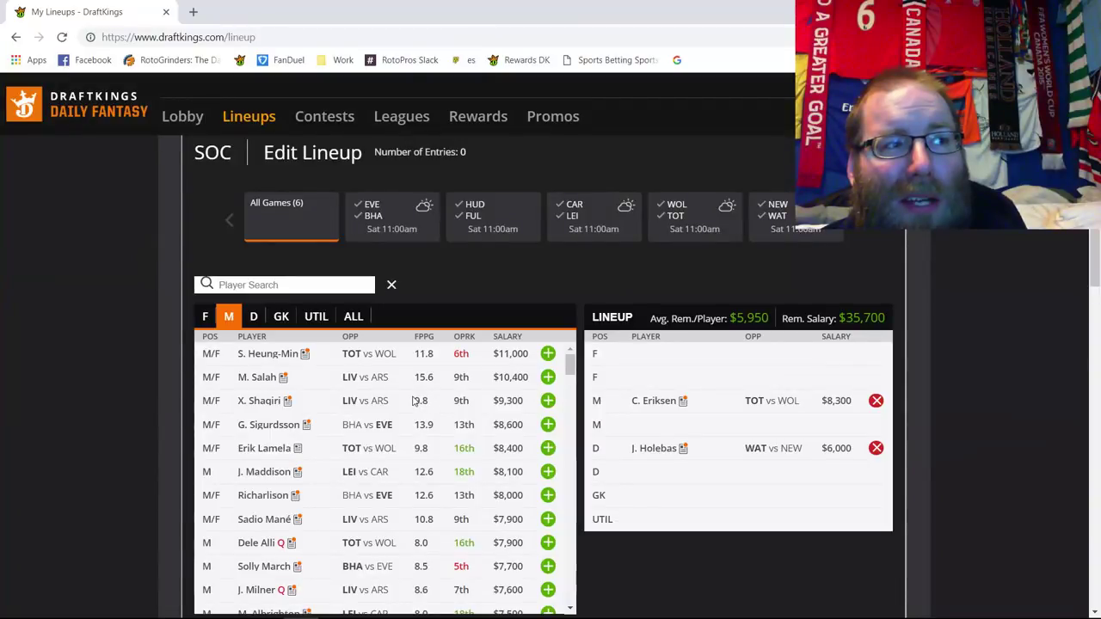
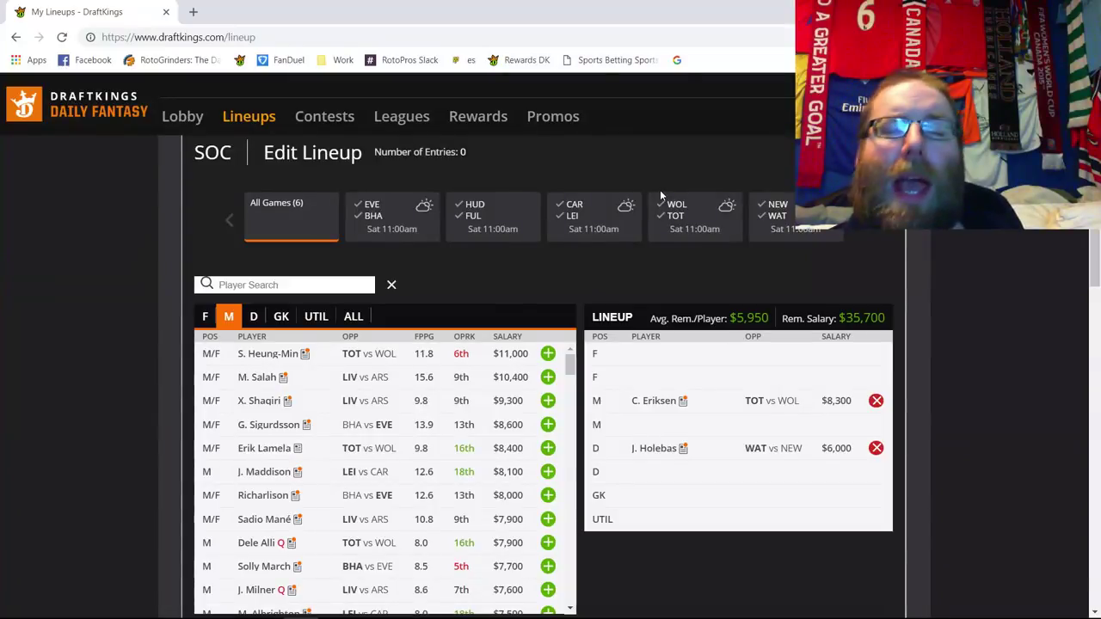
- Narrow the player pool to the Arsenal–Liverpool match and show only Liverpool's players
click(852, 225)
click(325, 225)
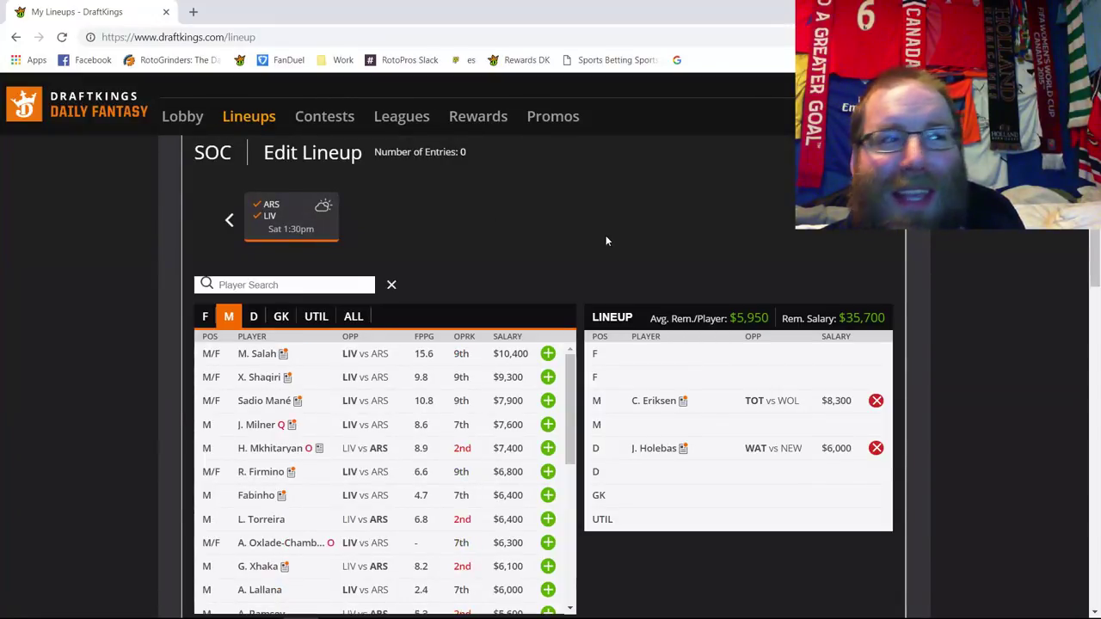
scroll(606, 237, down, 1)
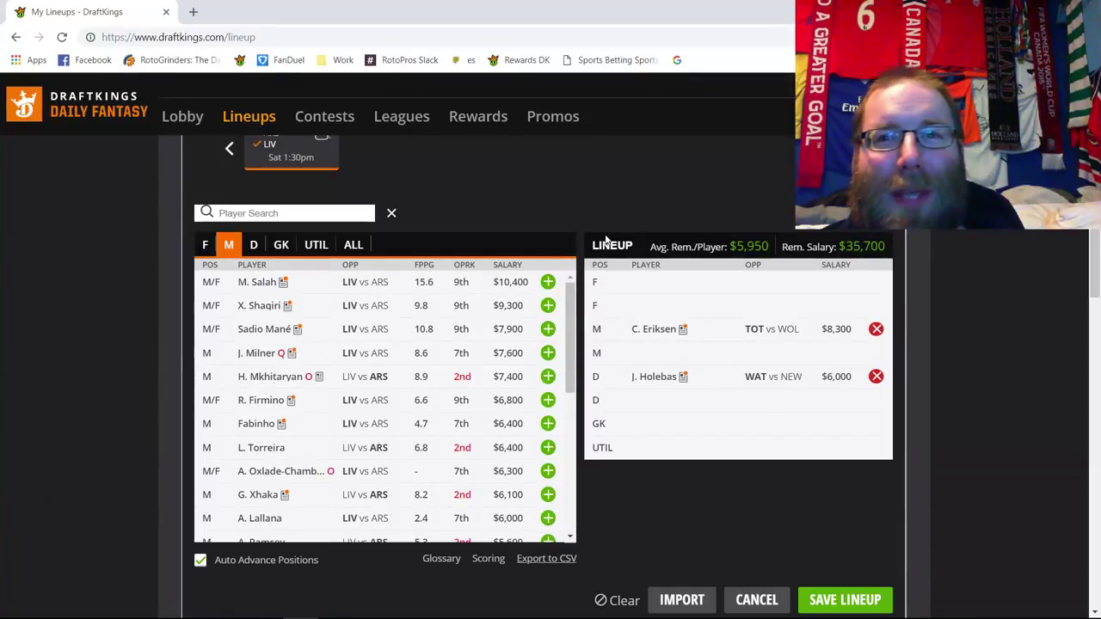
scroll(606, 240, up, 1)
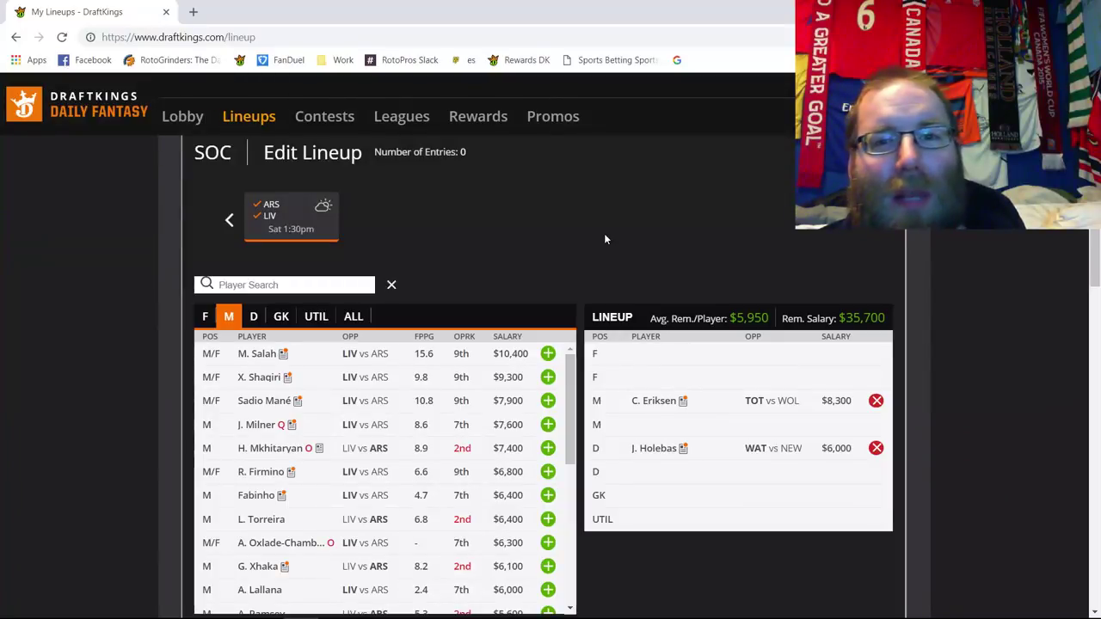
click(272, 207)
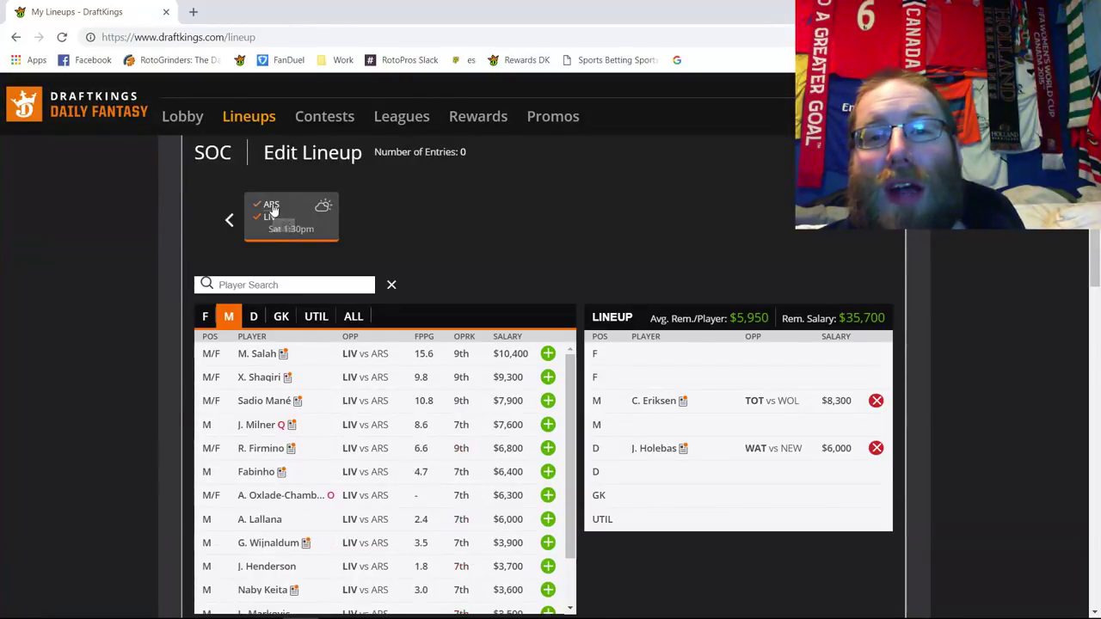
click(281, 206)
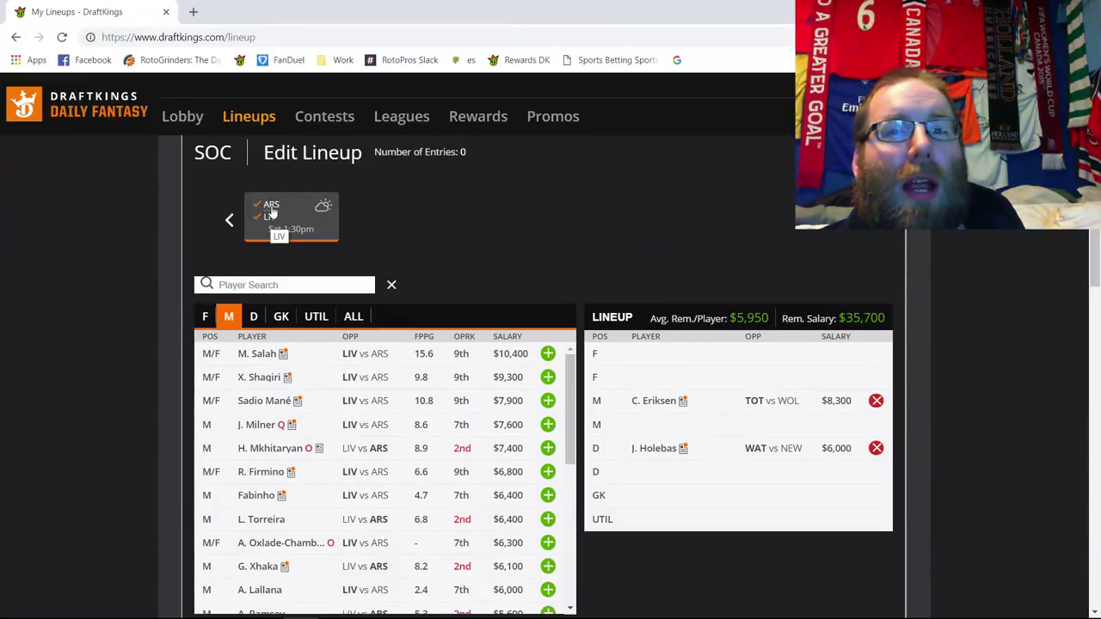
click(271, 206)
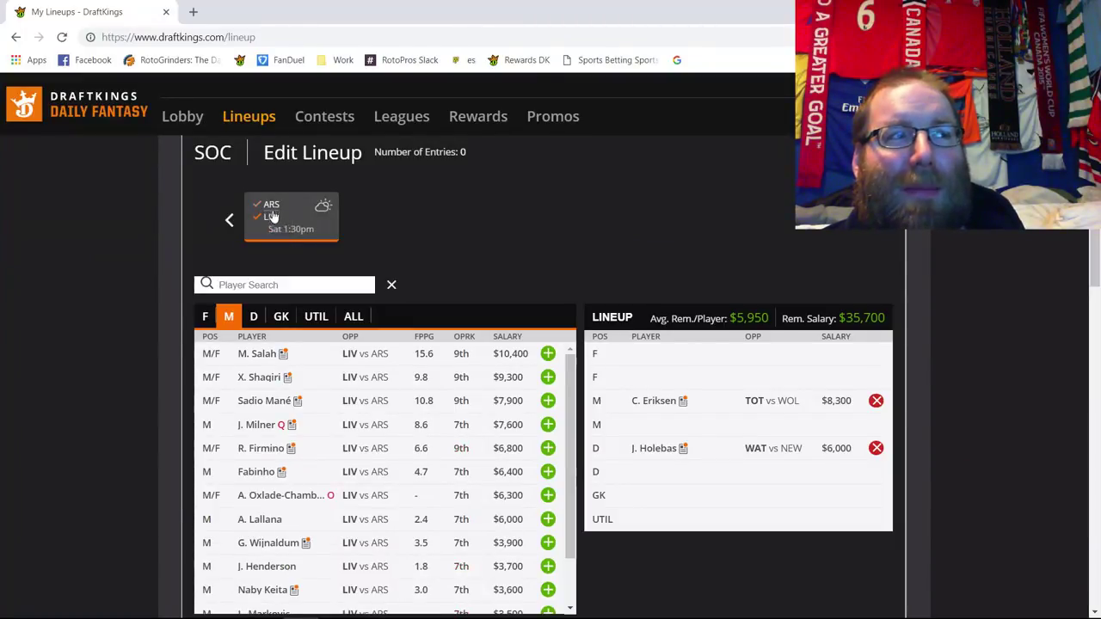
- Try Liverpool goalkeeper Alisson in the lineup and remove him again
click(282, 316)
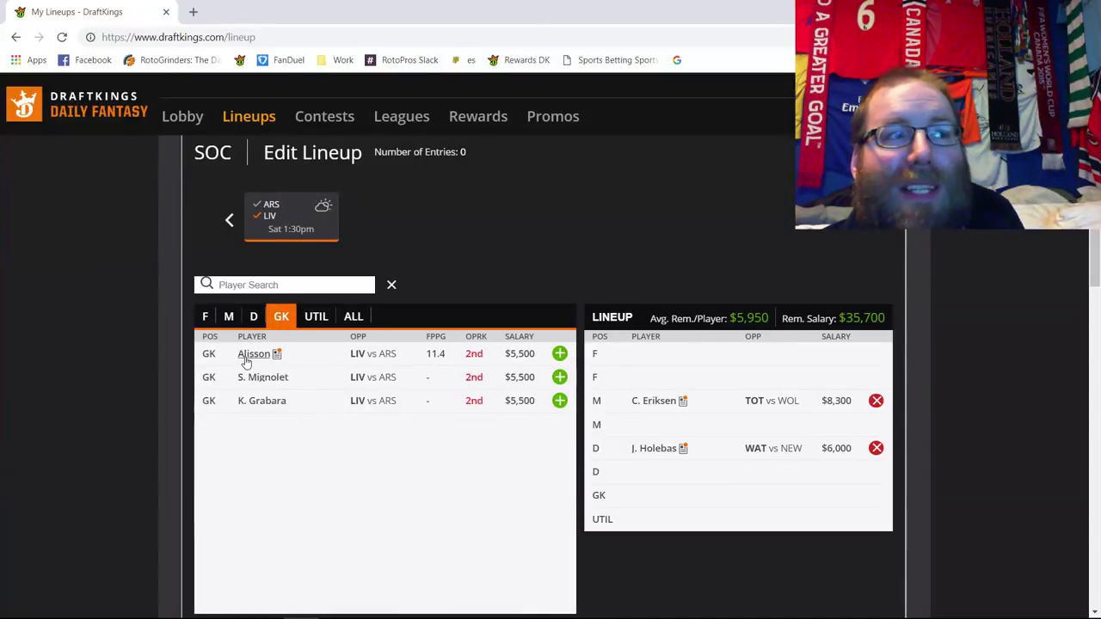
click(559, 353)
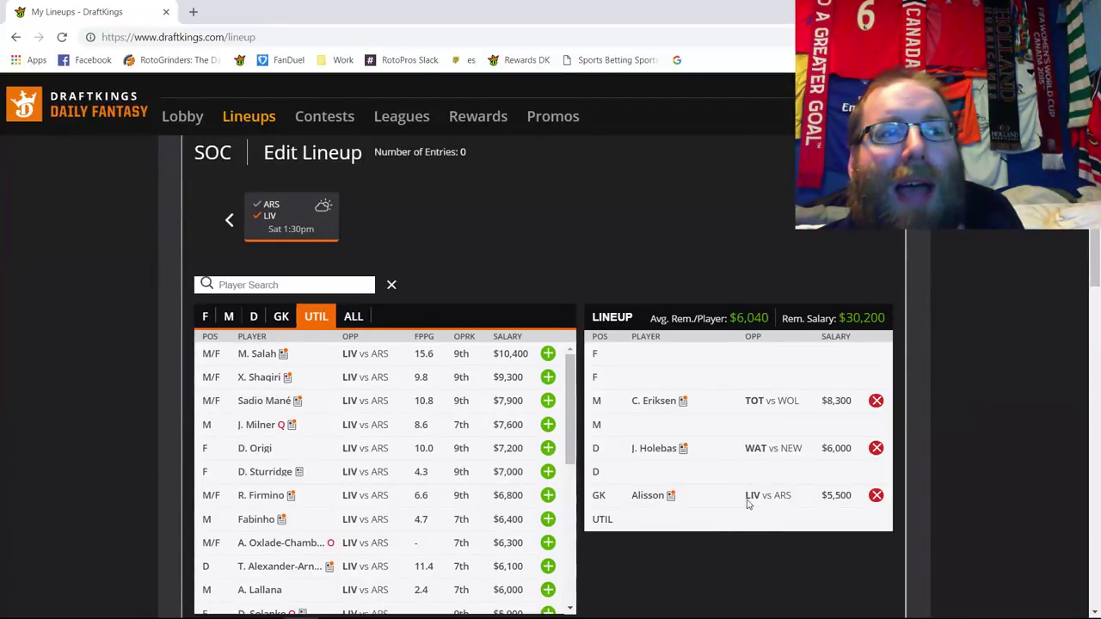
click(876, 496)
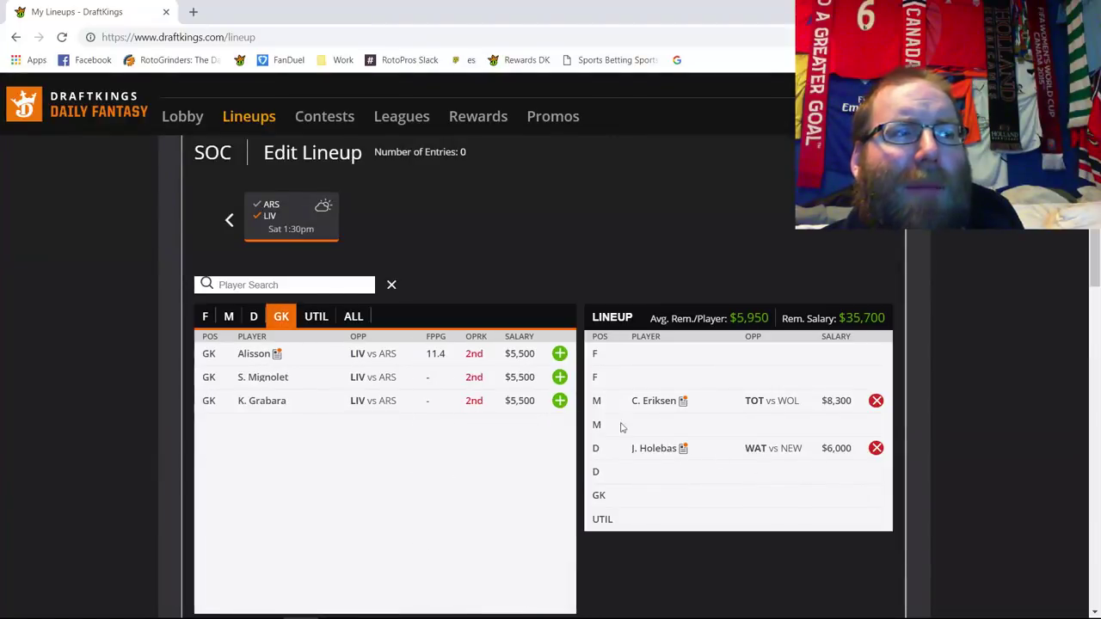
- Try Liverpool defender T. Alexander-Arnold in the lineup and remove him again
click(251, 318)
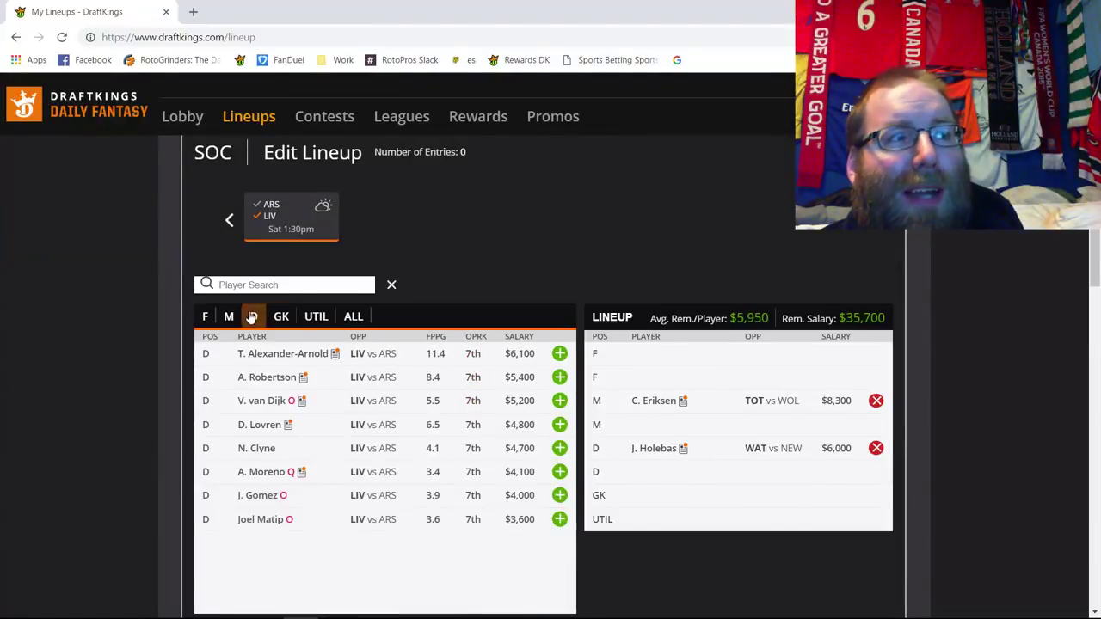
click(559, 353)
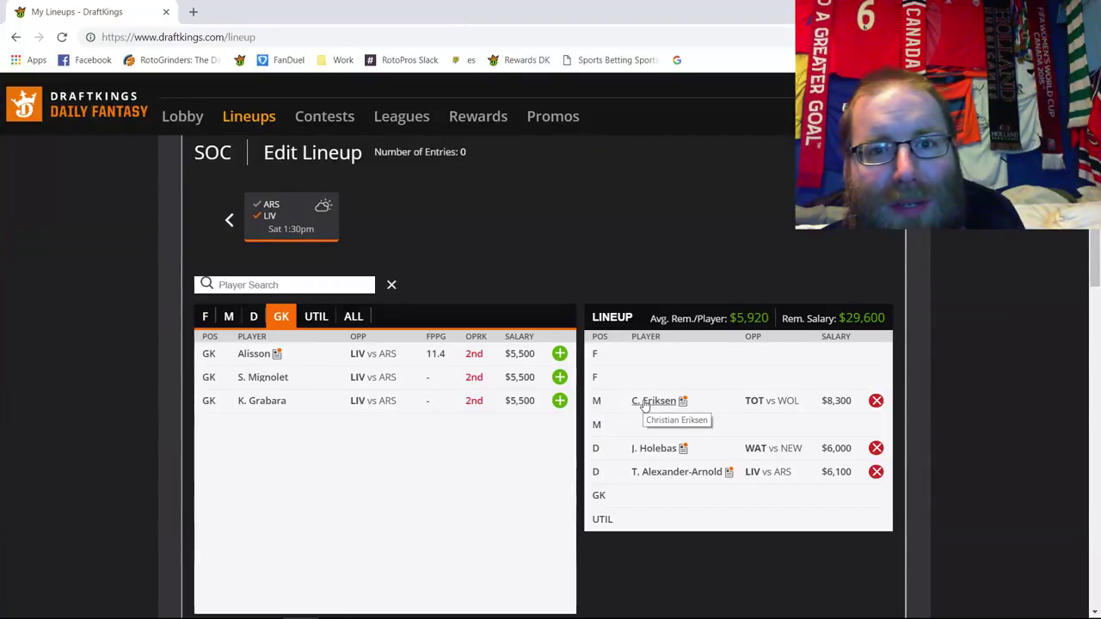
click(875, 473)
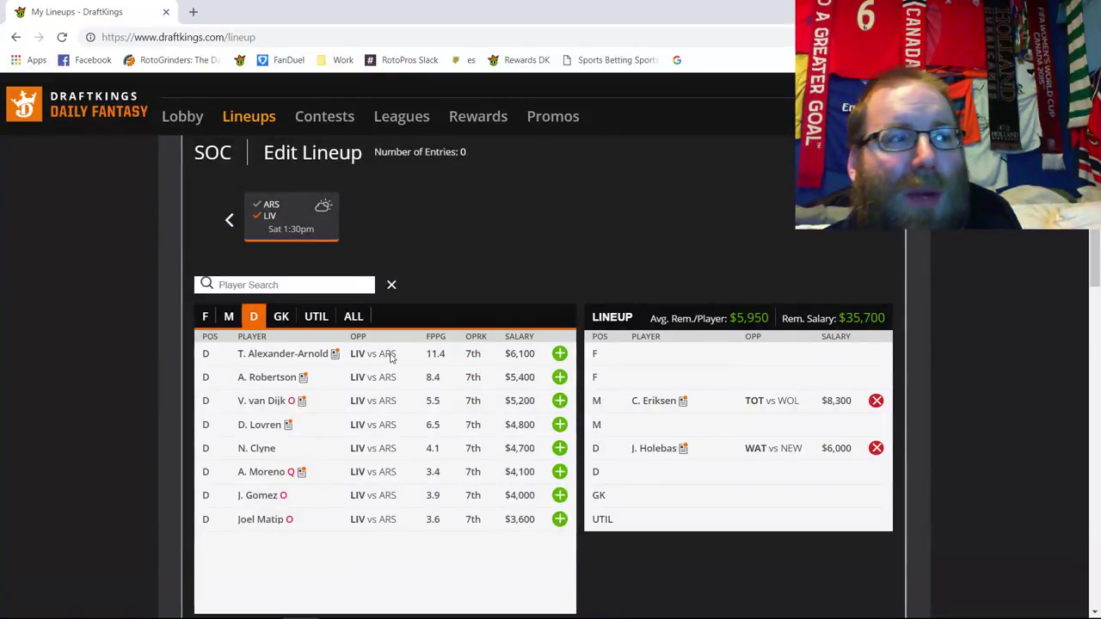
- Try Liverpool's X. Shaqiri as a midfielder and M. Salah as a forward in the lineup, and remove both again
click(229, 317)
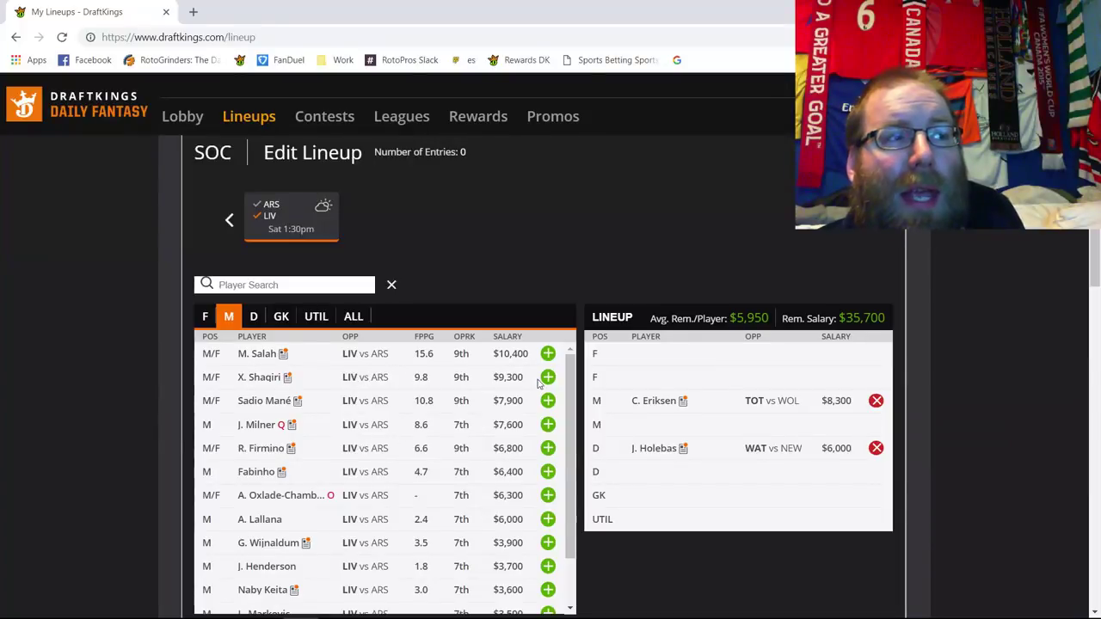
click(548, 376)
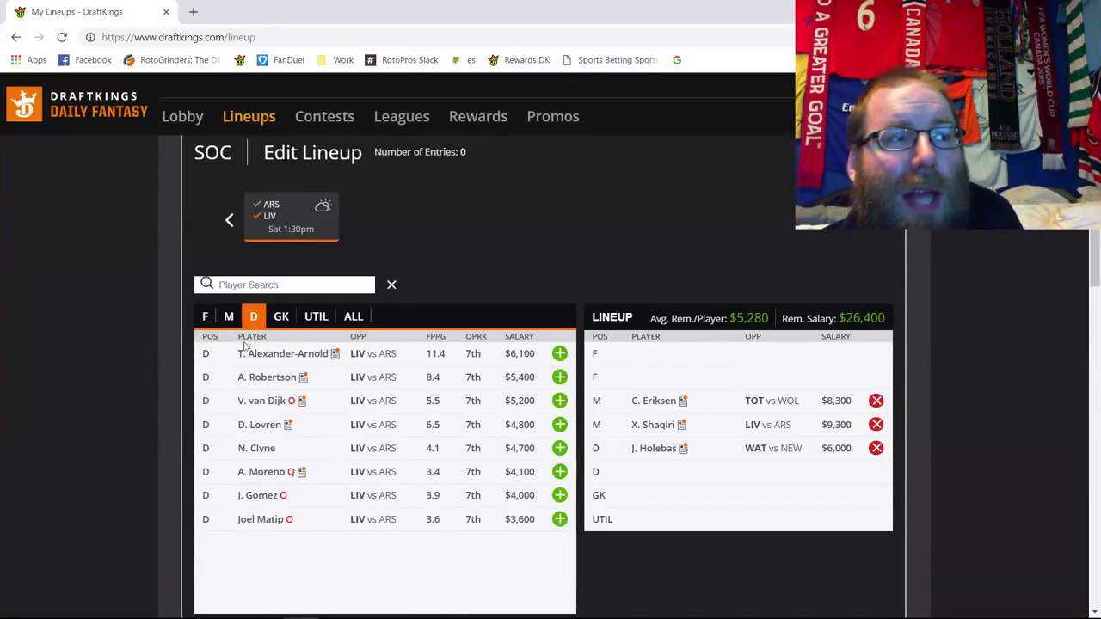
click(205, 316)
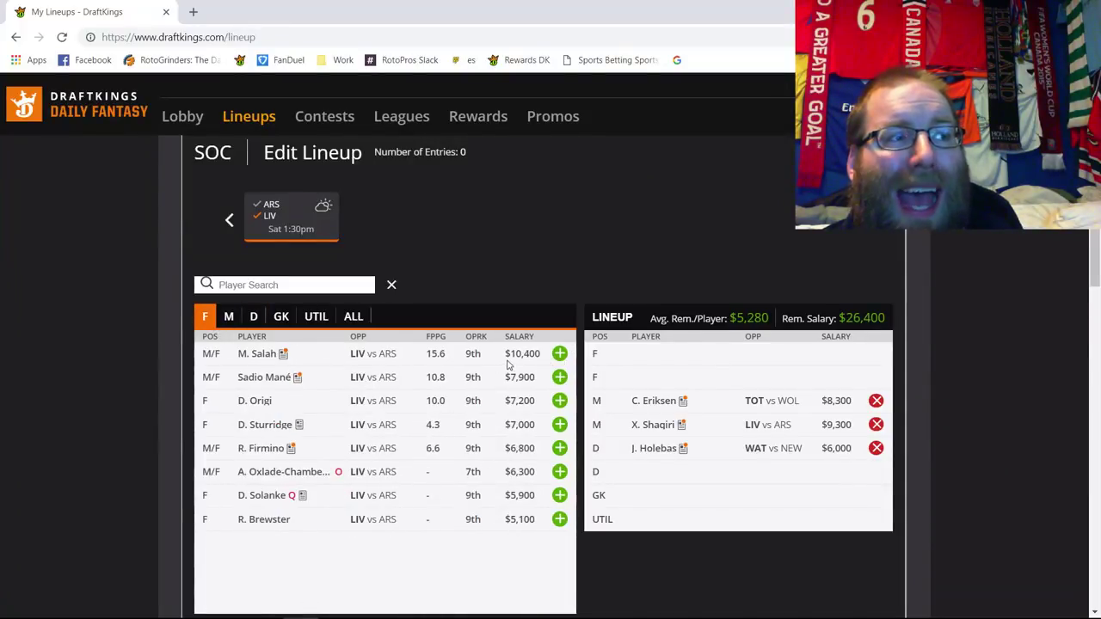
click(559, 354)
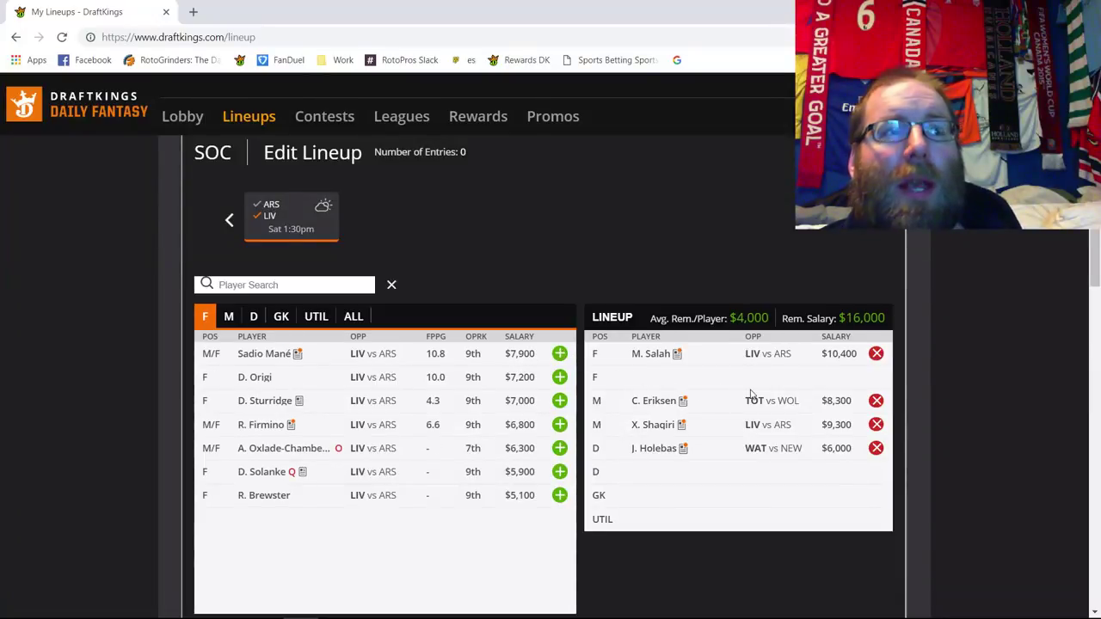
click(875, 353)
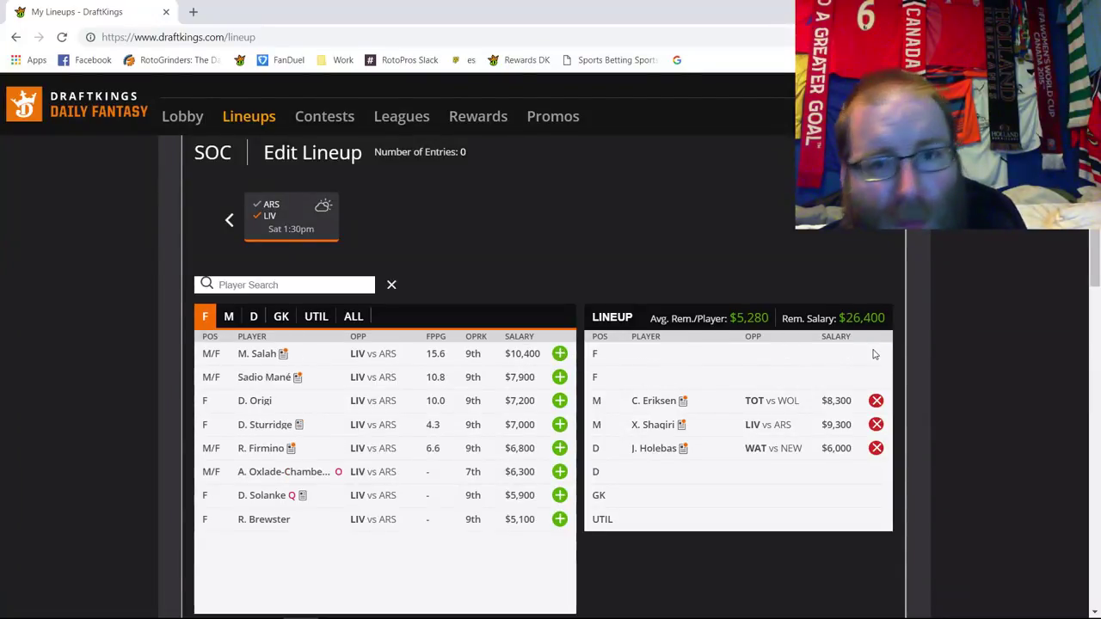
click(876, 424)
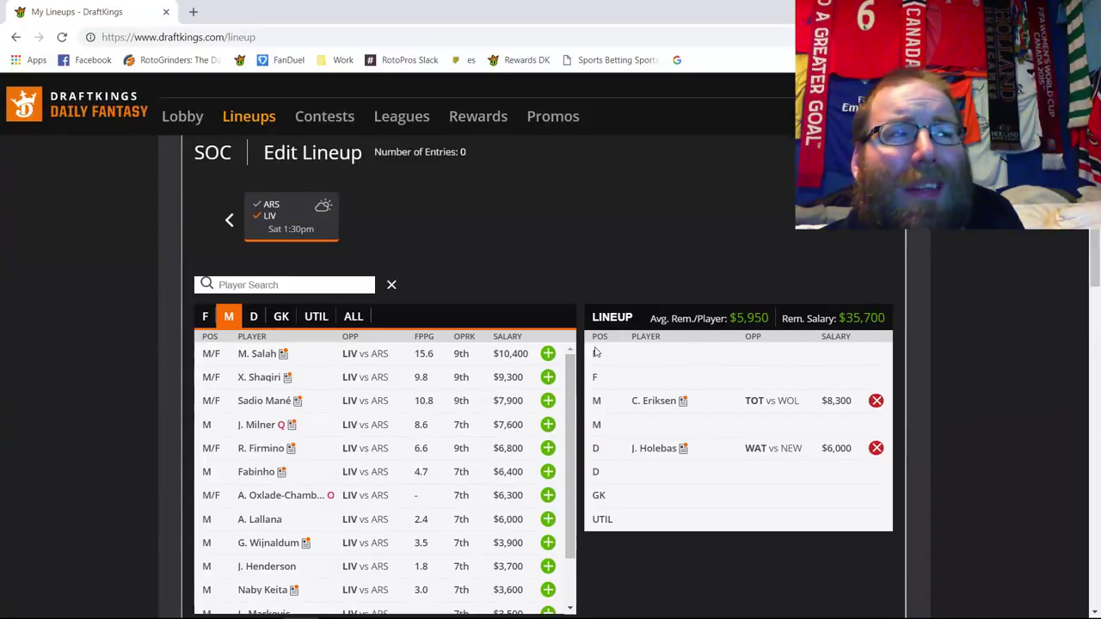
- Try M. Salah as a midfielder and X. Shaqiri as a forward in the lineup, and remove both again
click(548, 353)
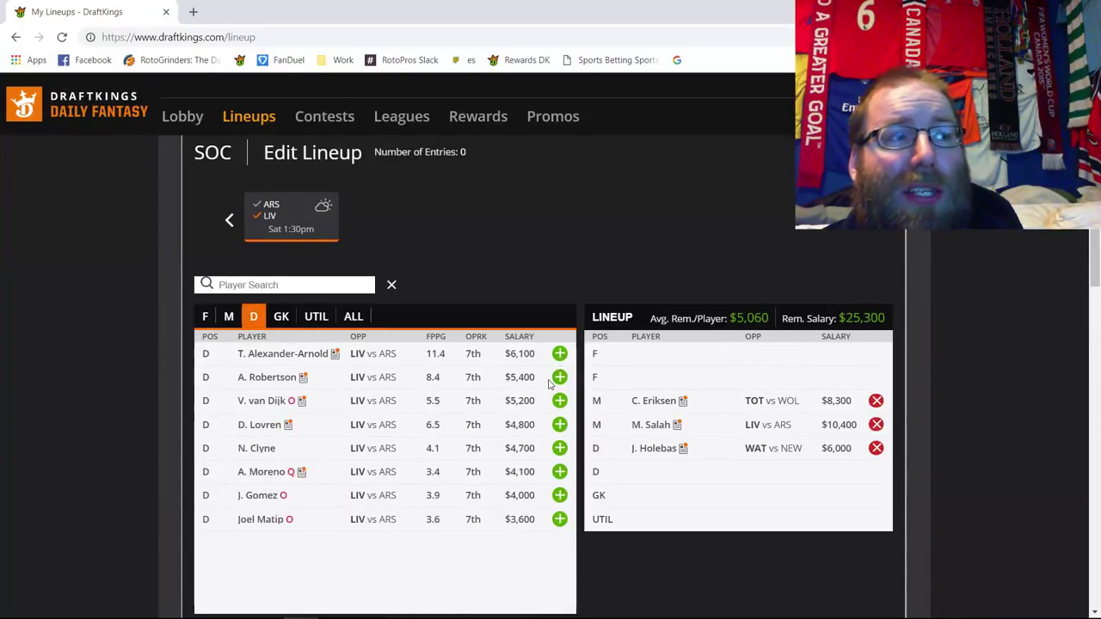
click(229, 317)
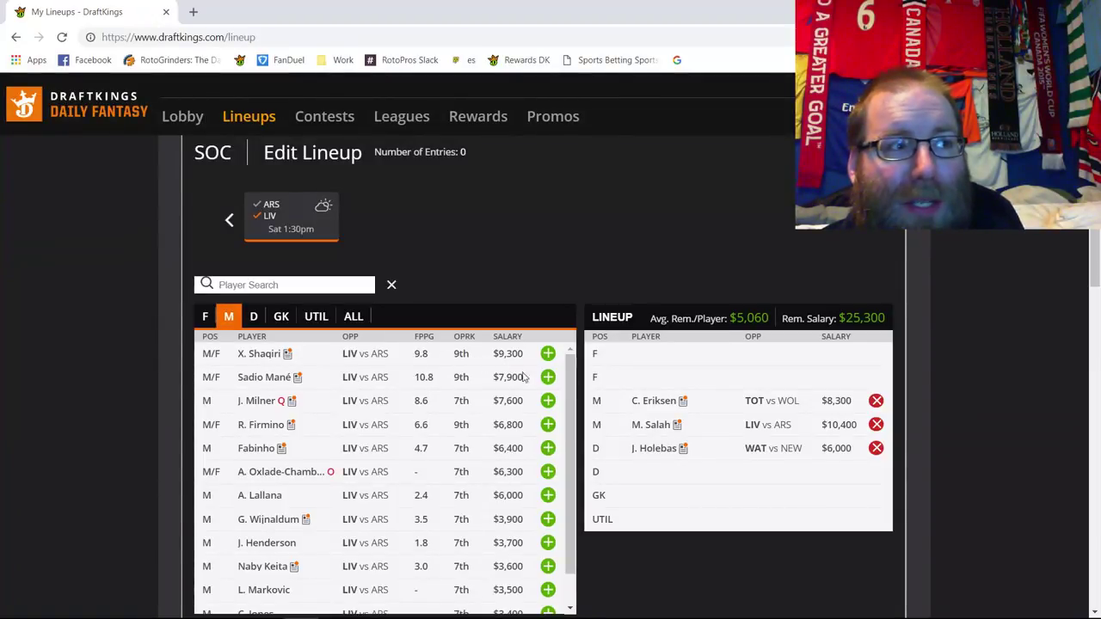
click(547, 354)
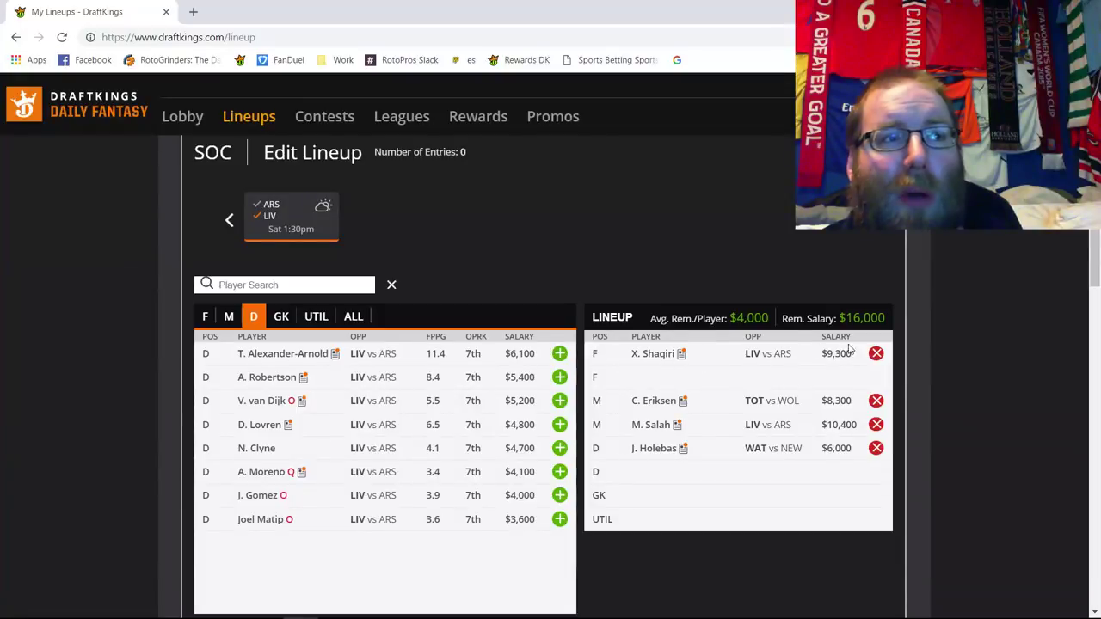
click(875, 425)
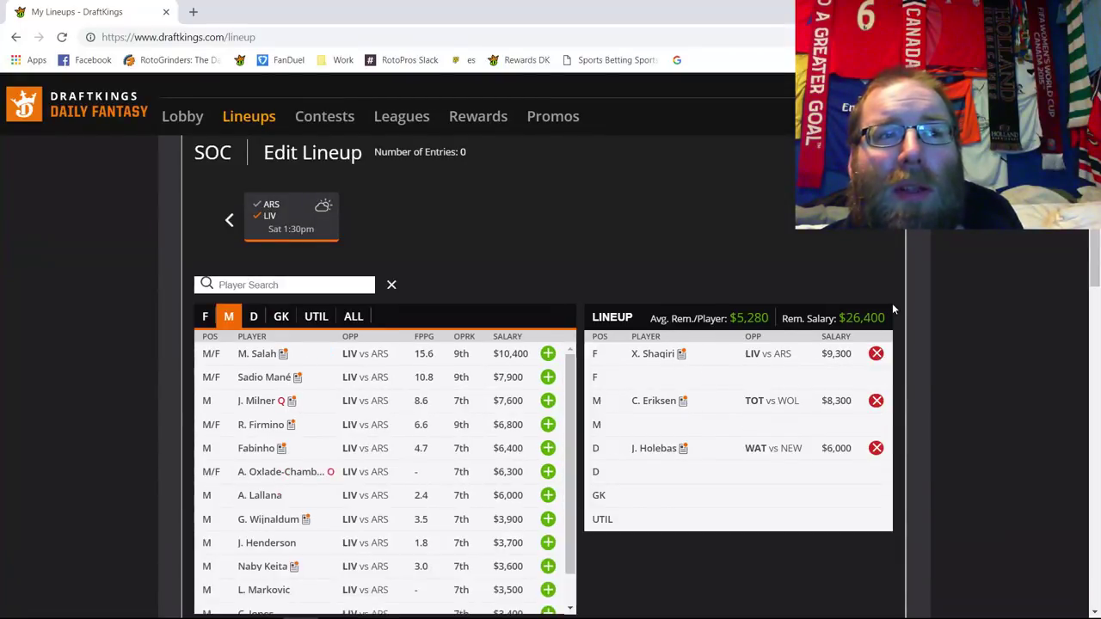
click(876, 354)
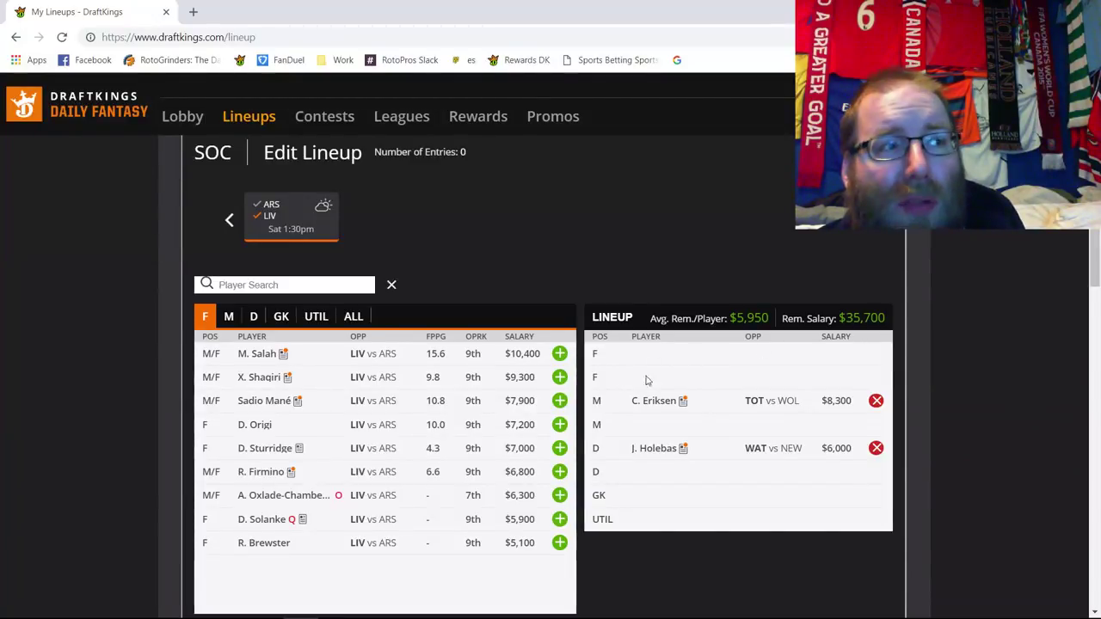
- Add X. Shaqiri to the lineup as a forward and switch the player pool to Arsenal's players only
click(559, 379)
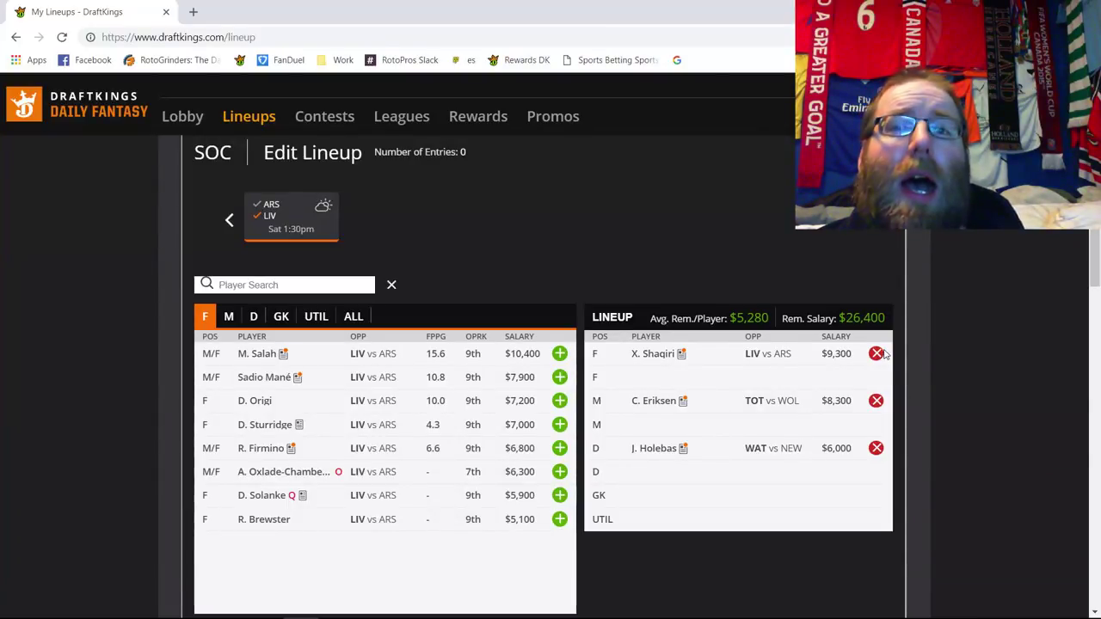
click(266, 217)
click(271, 205)
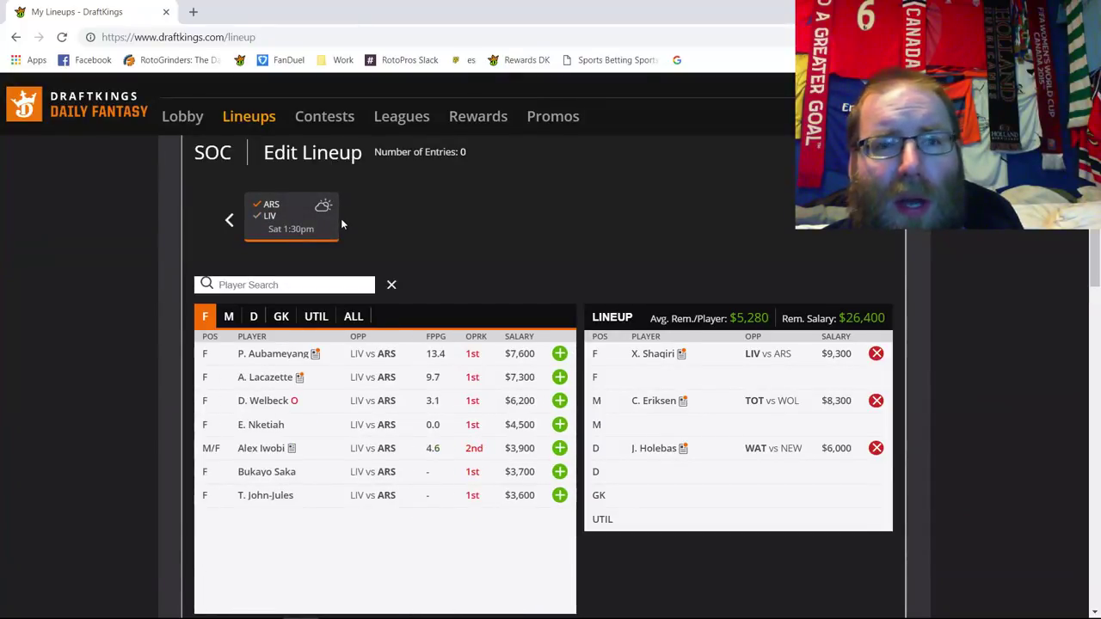
- Try Arsenal forward P. Aubameyang in the lineup and remove him again
scroll(517, 263, down, 1)
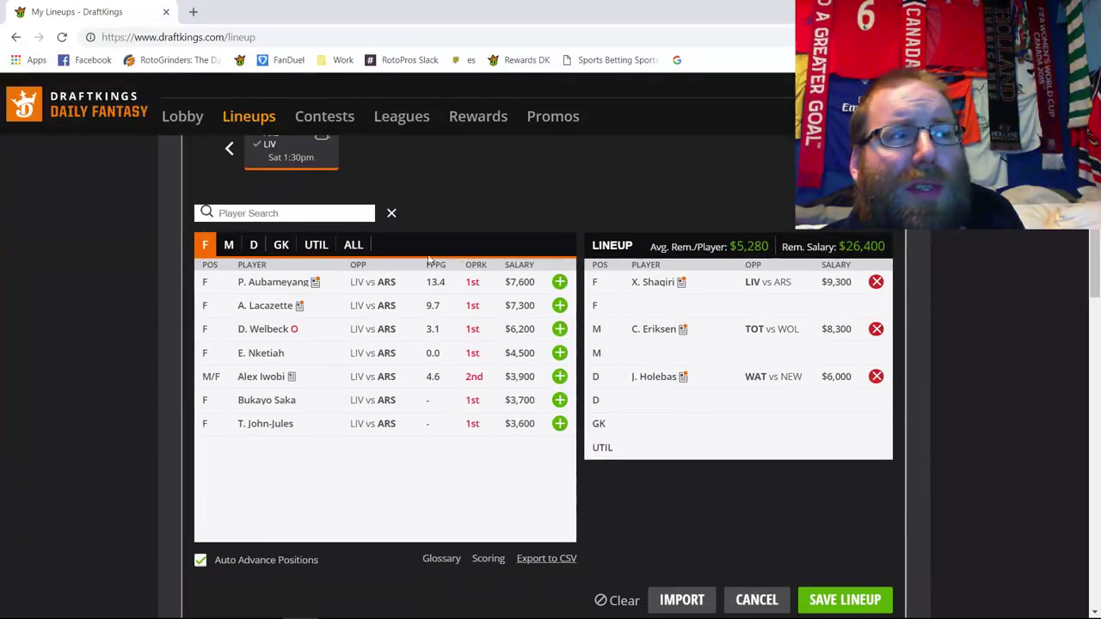
click(560, 283)
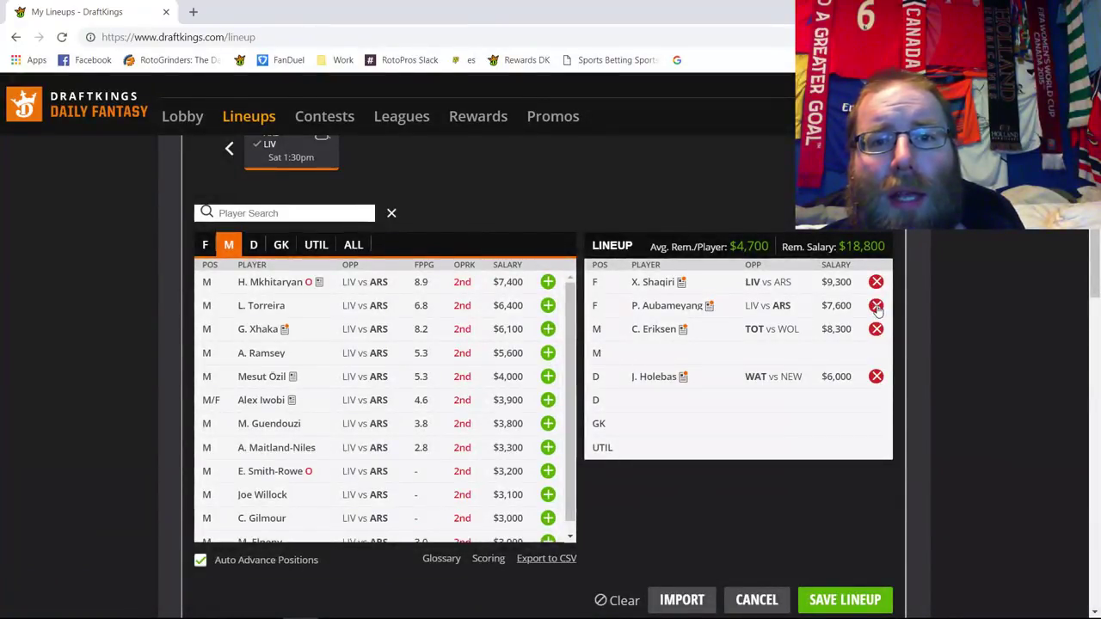
scroll(876, 307, up, 1)
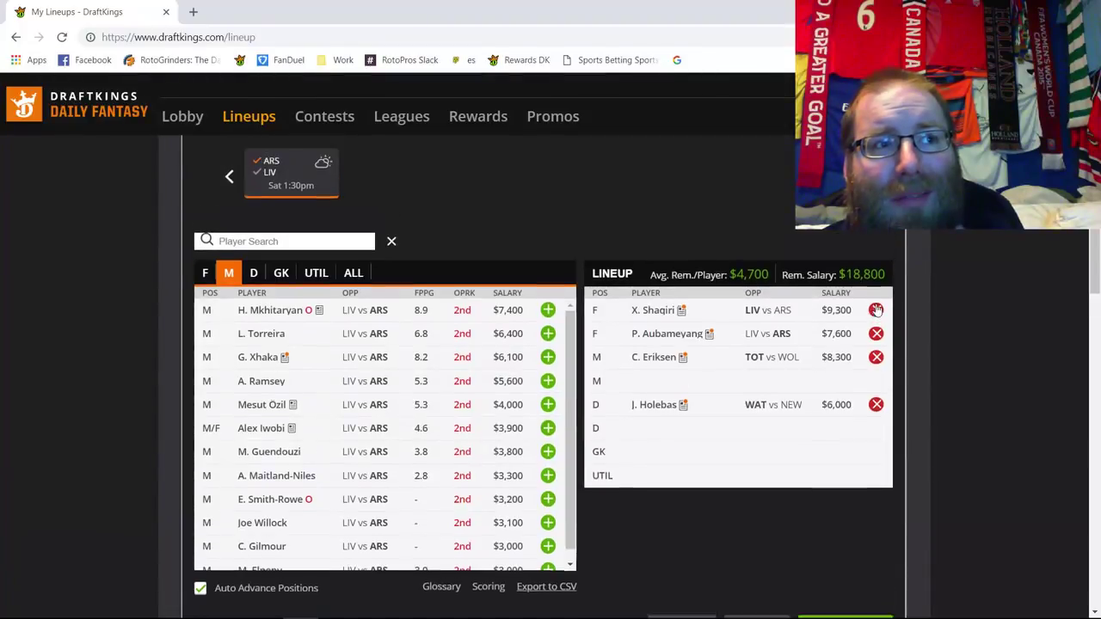
click(875, 379)
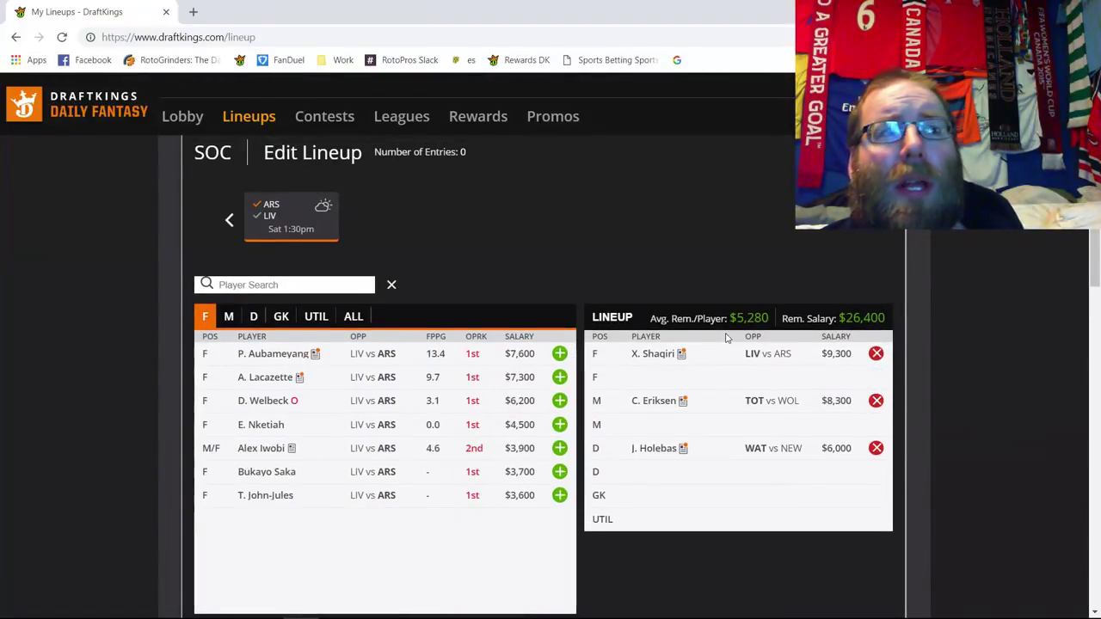
- Review Arsenal's midfielders, defenders and goalkeepers in the player pool
scroll(568, 260, down, 1)
click(228, 245)
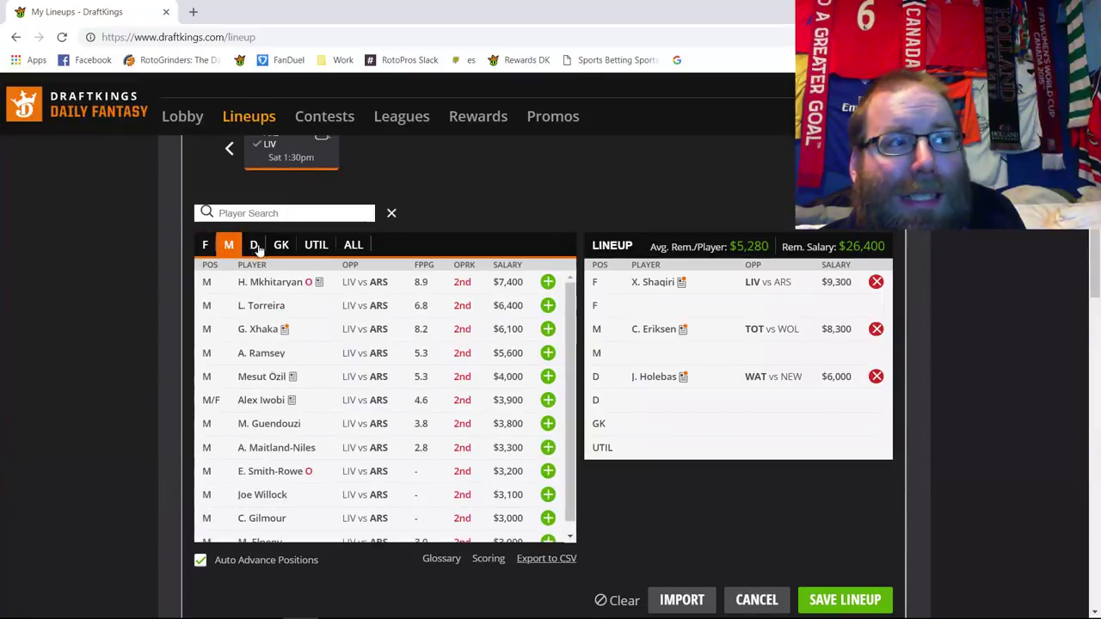
click(255, 247)
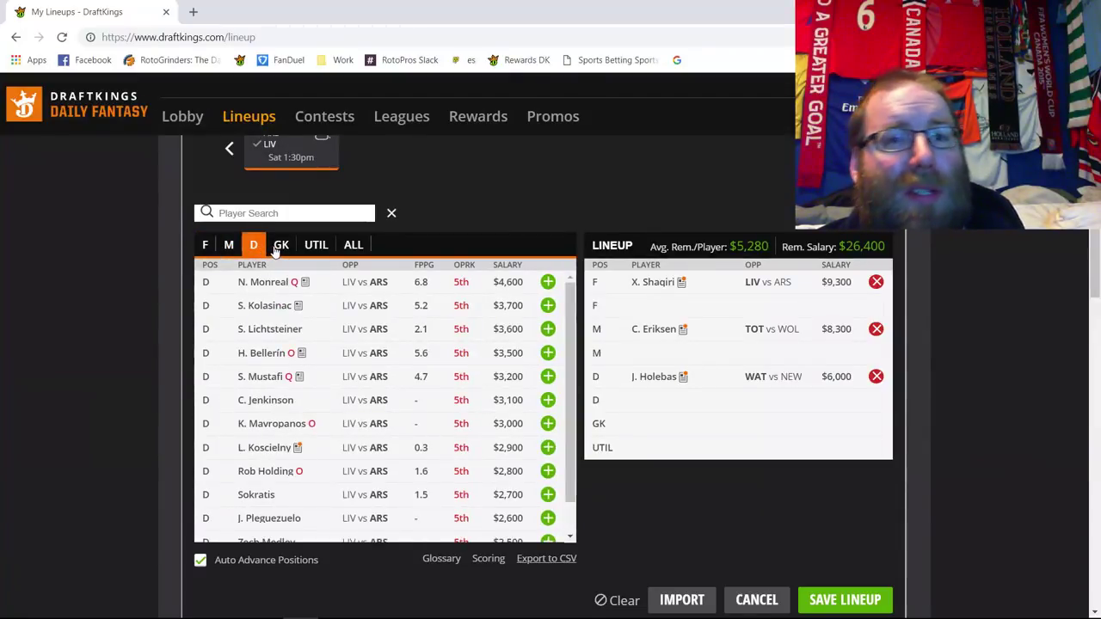
click(279, 246)
click(256, 247)
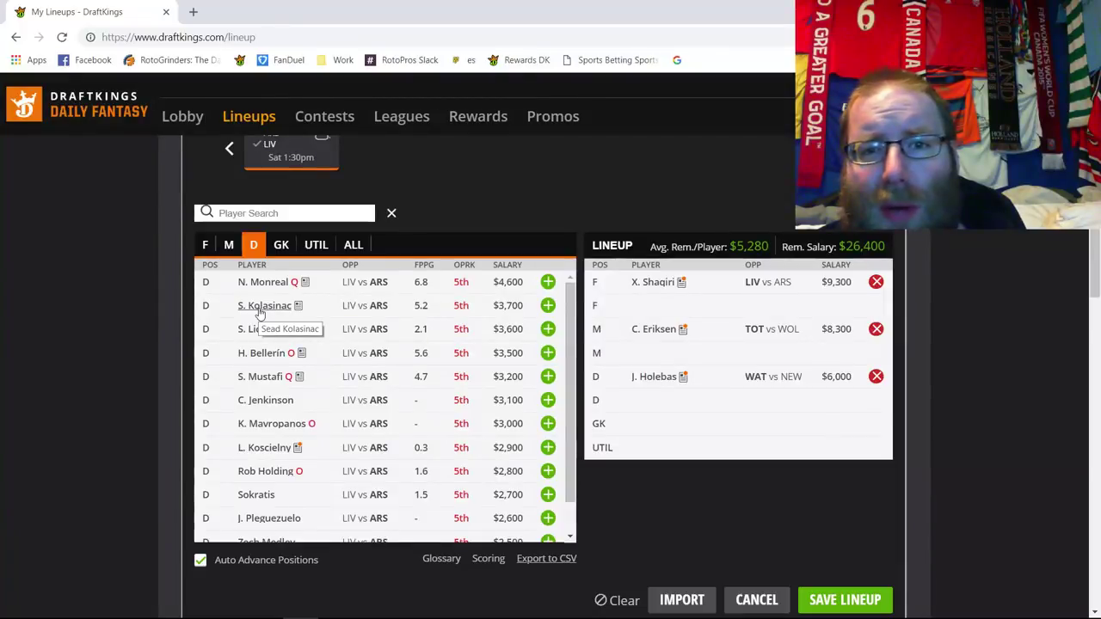
- Examine Arsenal midfielder Granit Xhaka's 10-game log, including the Burnley match, and close his player card
click(229, 244)
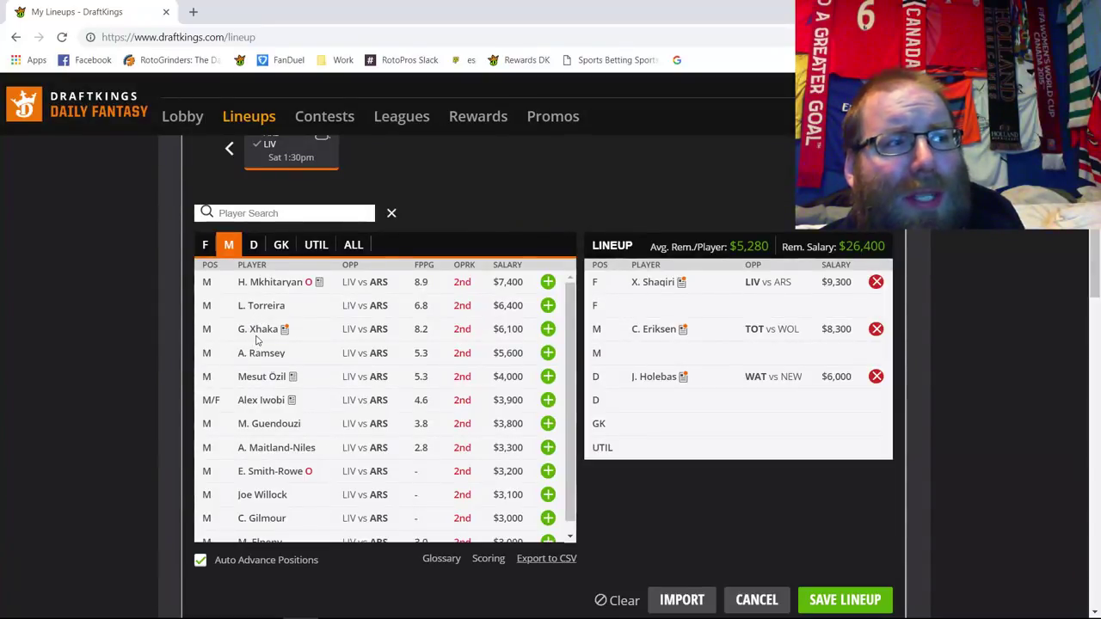
click(548, 353)
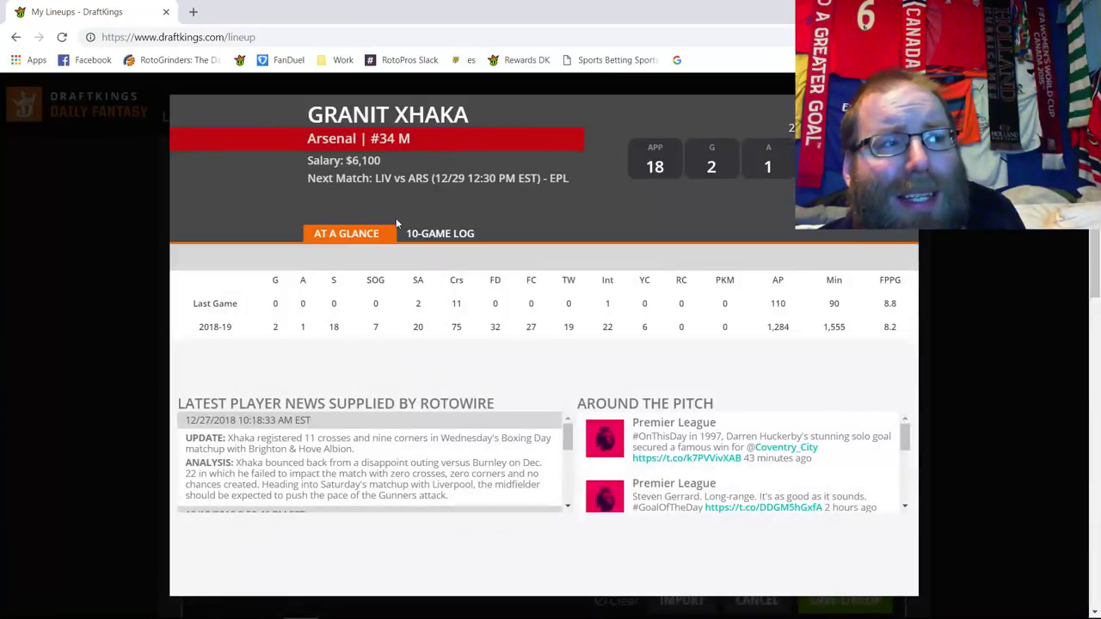
click(454, 233)
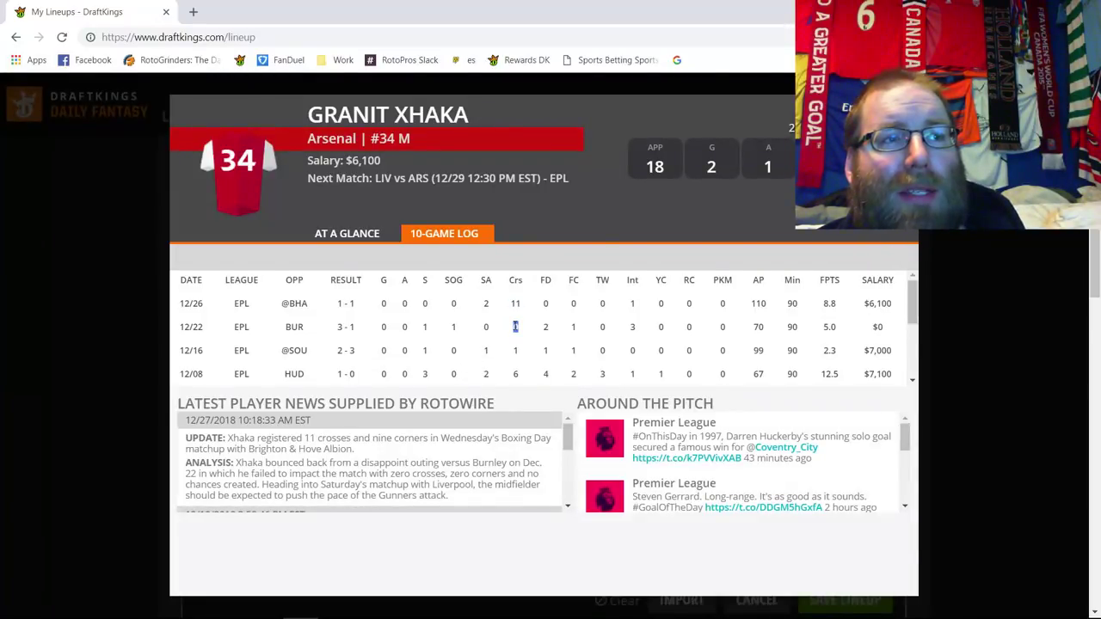
double_click(303, 326)
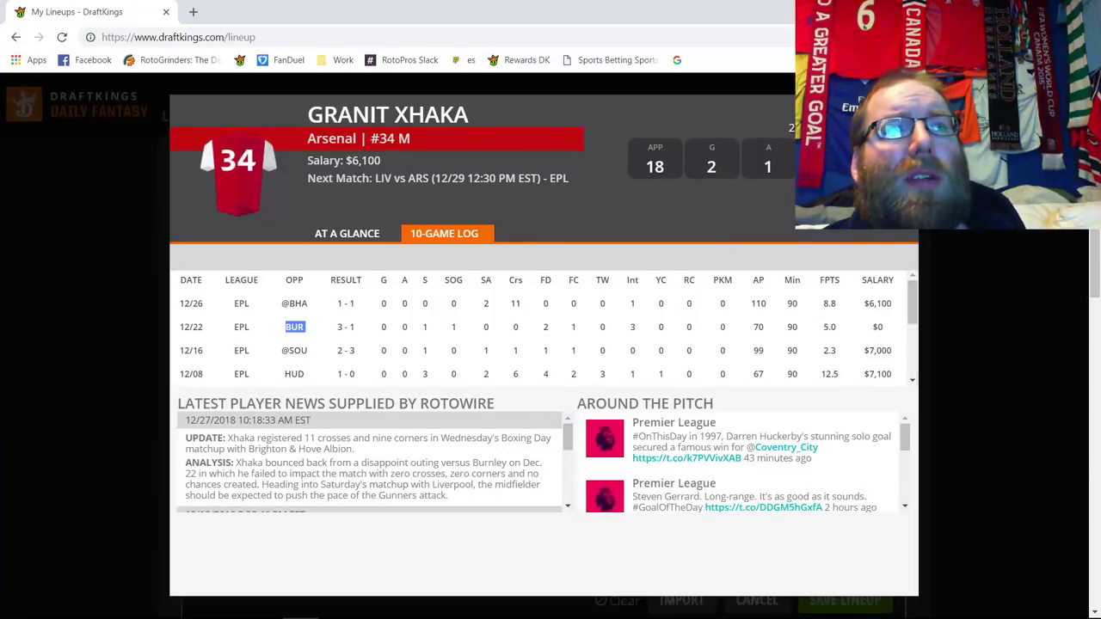
key(Escape)
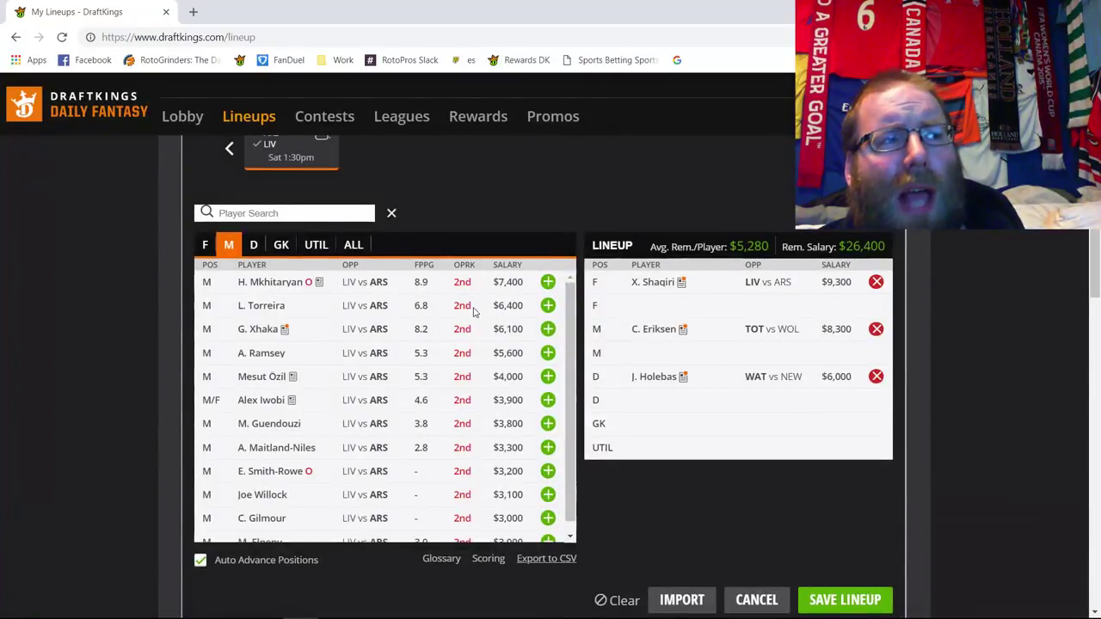
- List Arsenal's forwards, and switch the player pool to Liverpool's forwards only
click(205, 245)
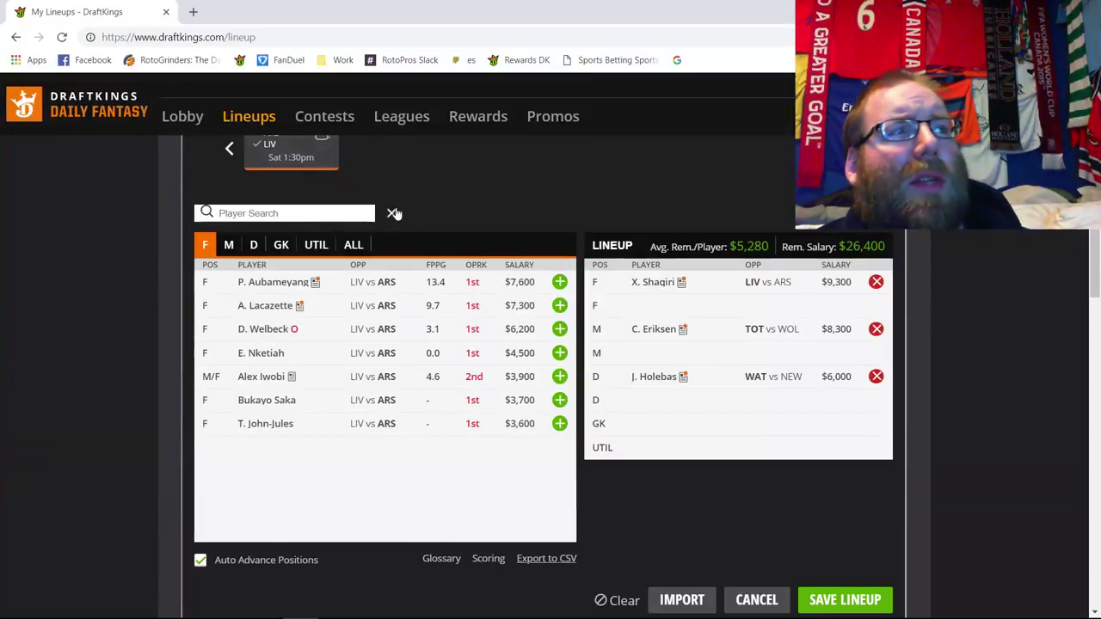
scroll(284, 215, up, 2)
click(273, 225)
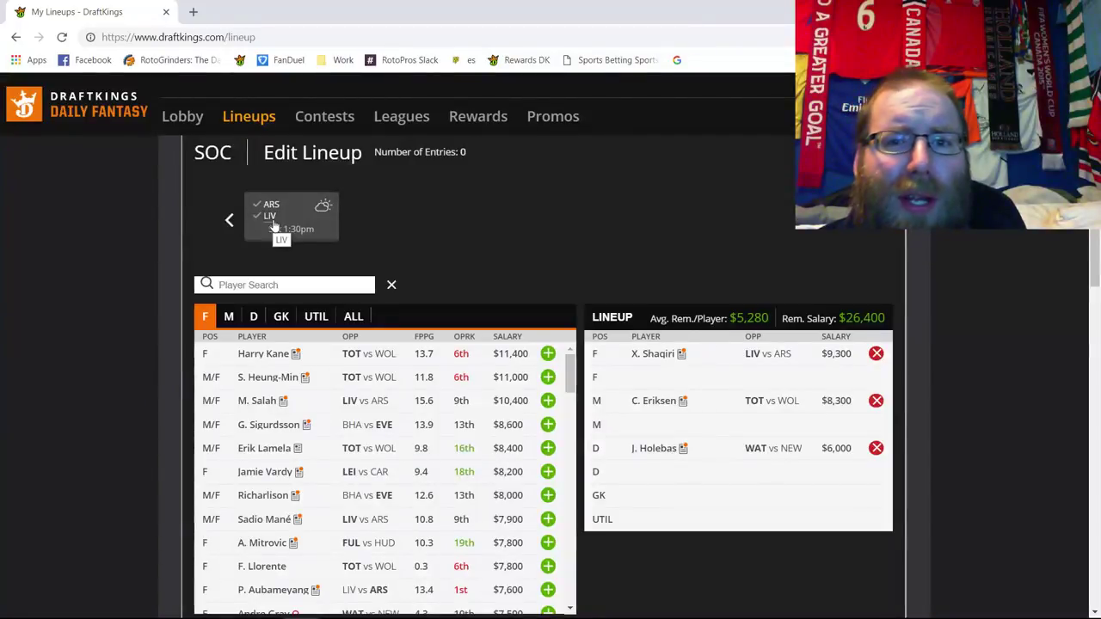
click(274, 225)
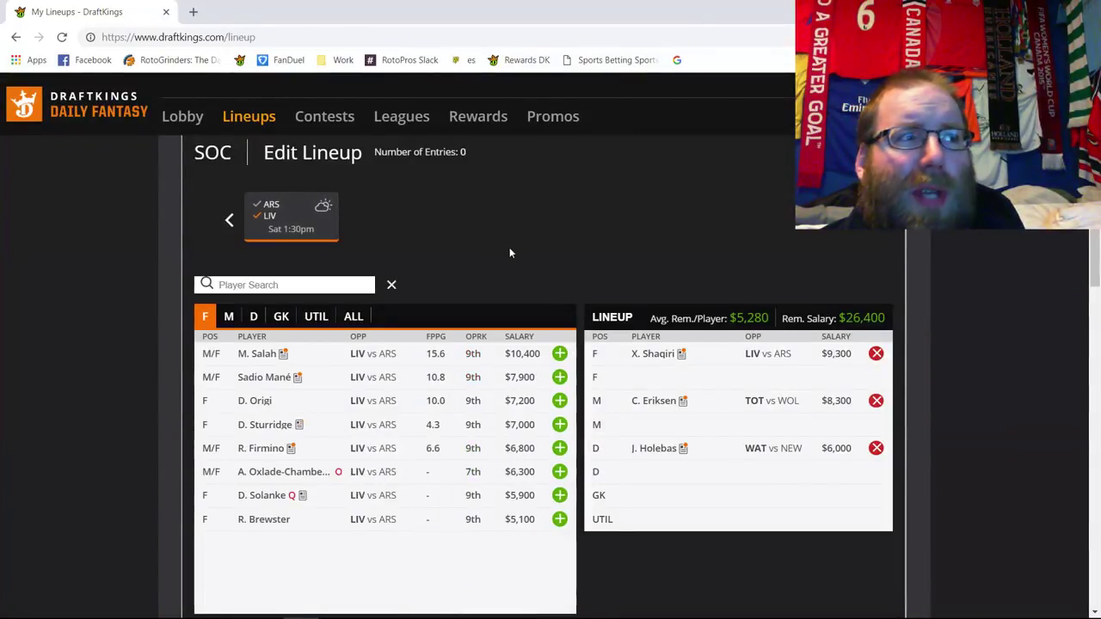
- Remove C. Eriksen and J. Holebas from the lineup and list Liverpool's forwards
scroll(468, 242, down, 1)
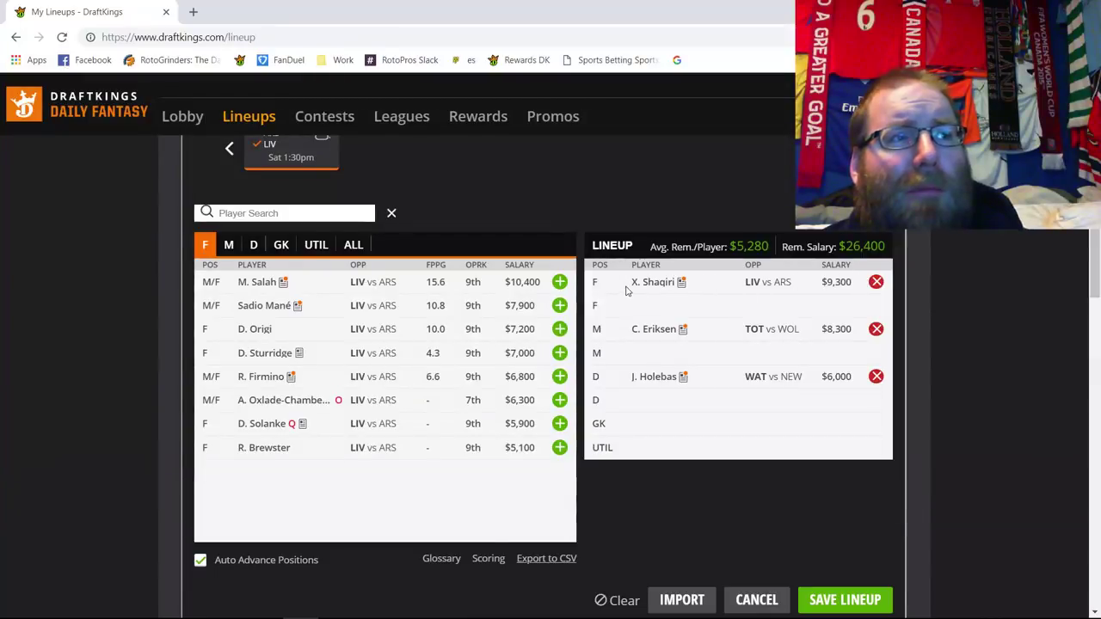
click(876, 328)
click(876, 376)
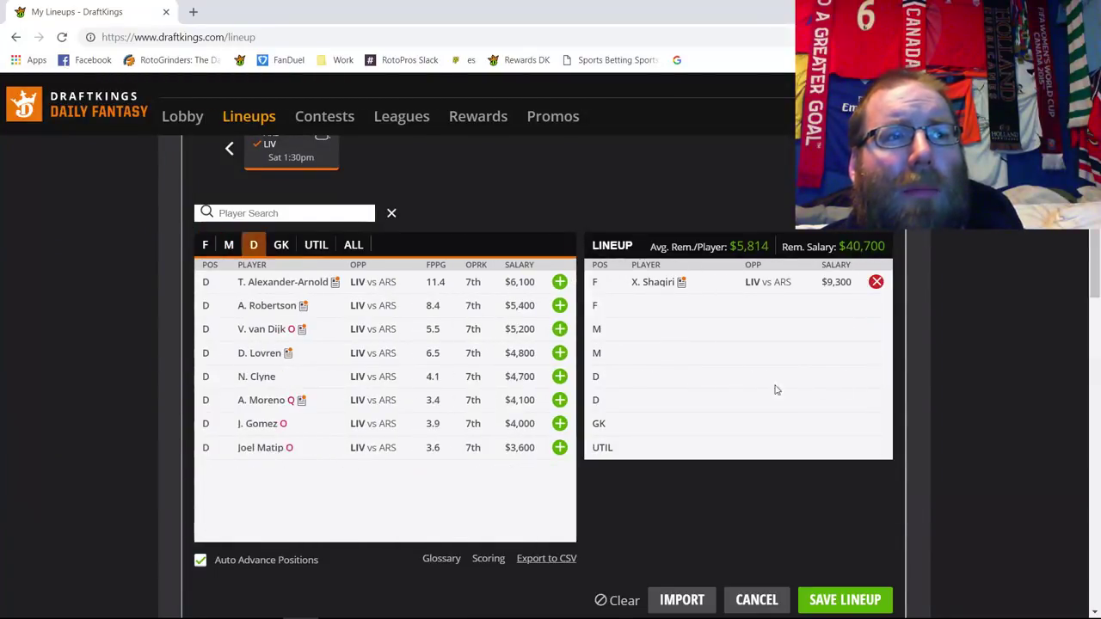
click(204, 245)
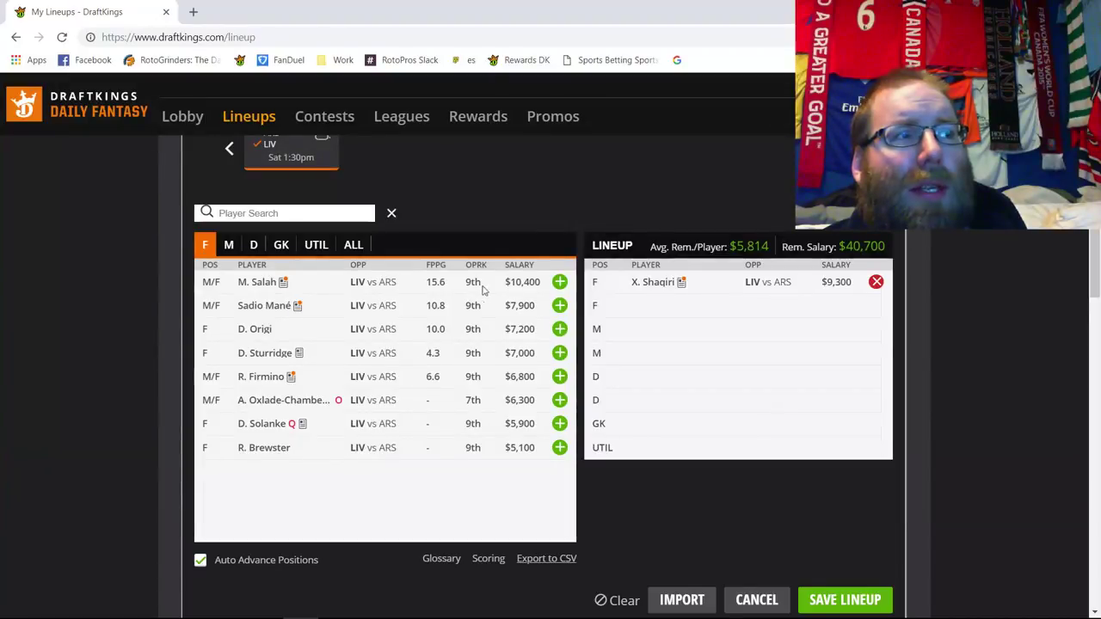
- Clear the Liverpool filter and show only Leicester's players from the Cardiff–Leicester match
scroll(423, 164, up, 1)
click(265, 216)
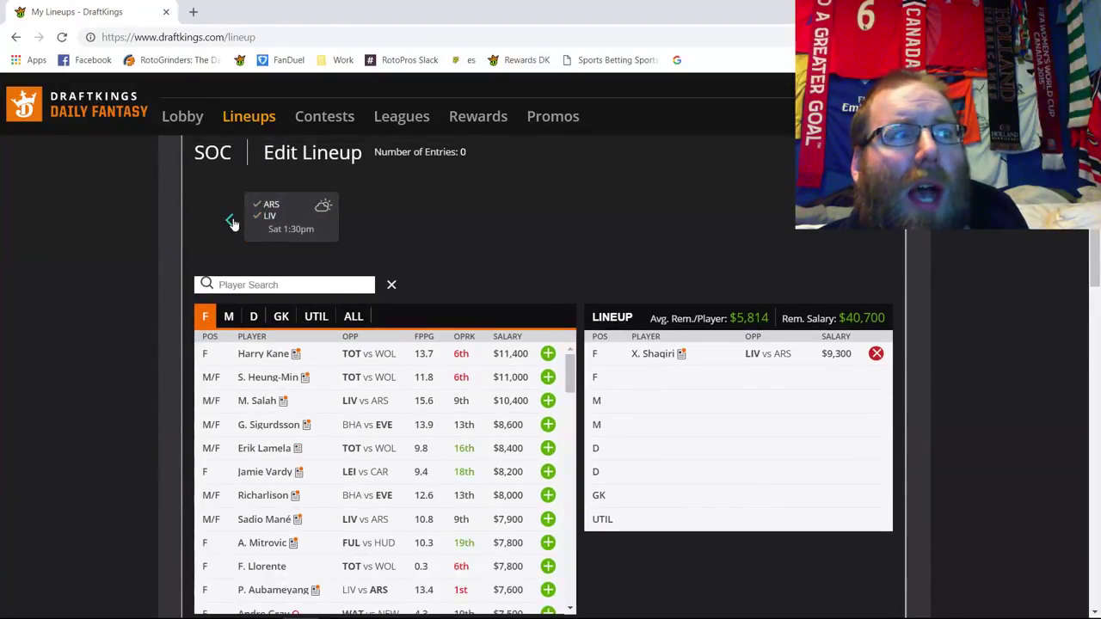
click(229, 221)
click(590, 221)
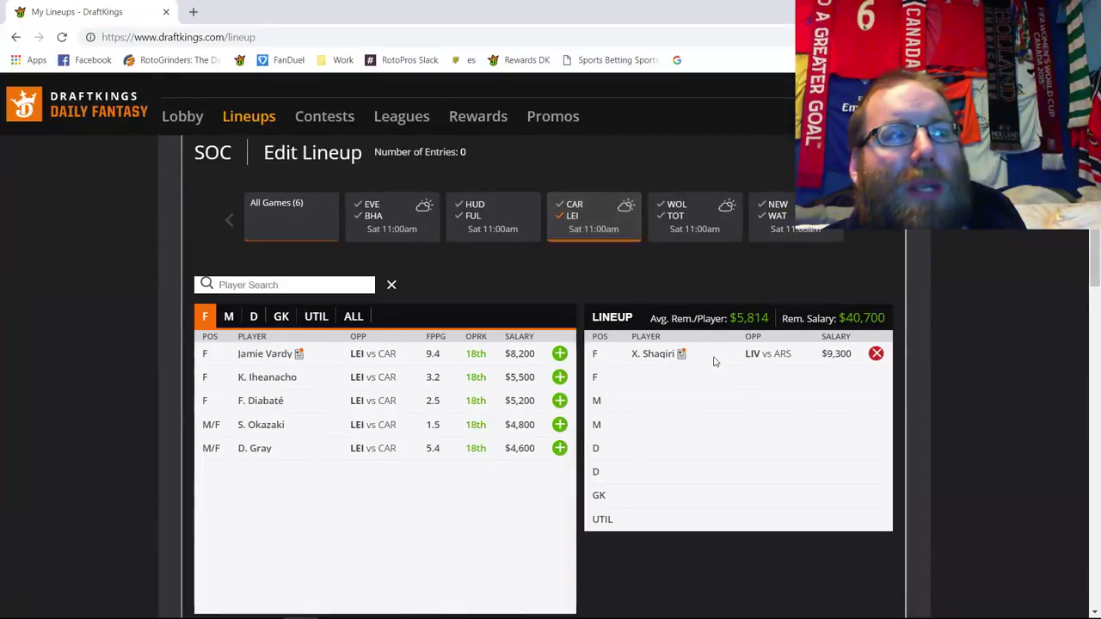
- Add Leicester's Jamie Vardy as a forward and J. Maddison as a midfielder to the lineup
scroll(584, 321, down, 1)
click(559, 282)
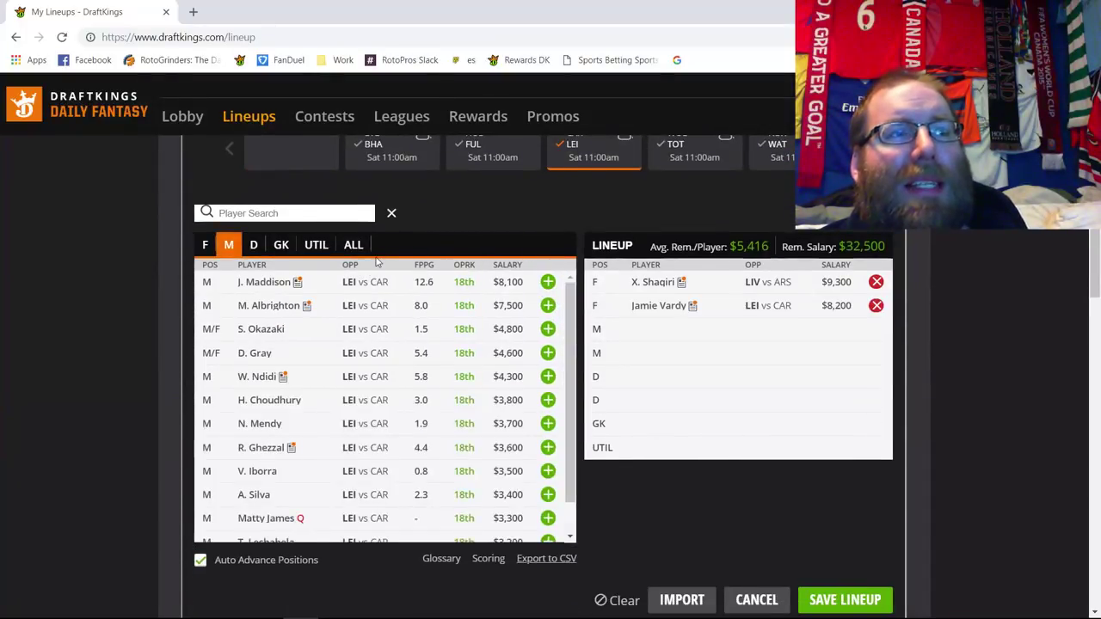
click(547, 282)
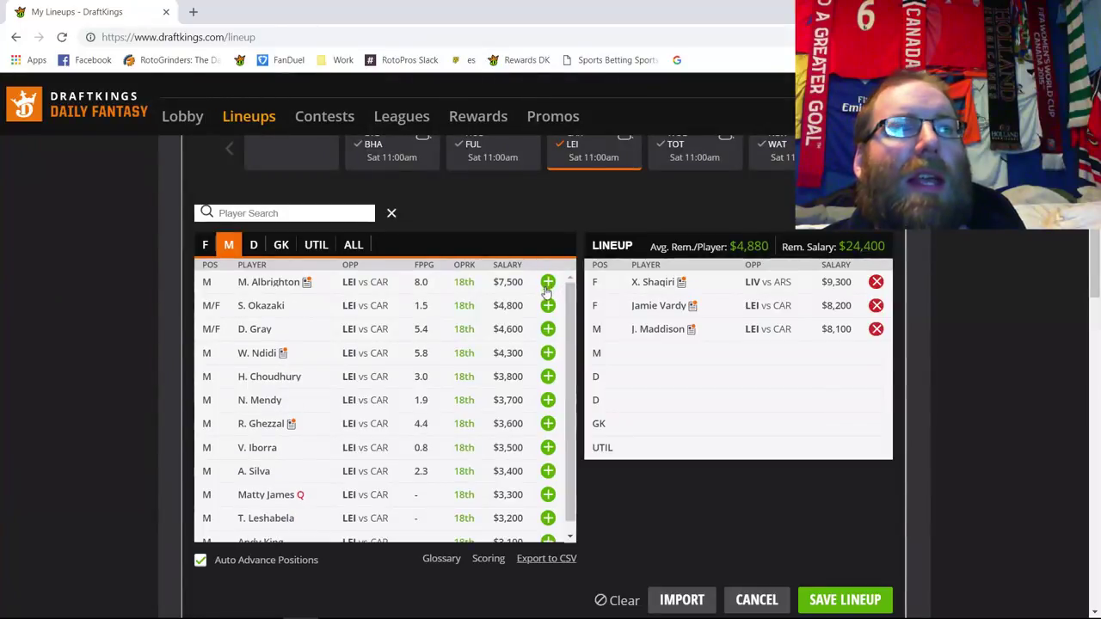
- Filter the player pool to Liverpool from the Arsenal–Liverpool match and add M. Salah to the lineup as a midfielder
scroll(550, 185, up, 1)
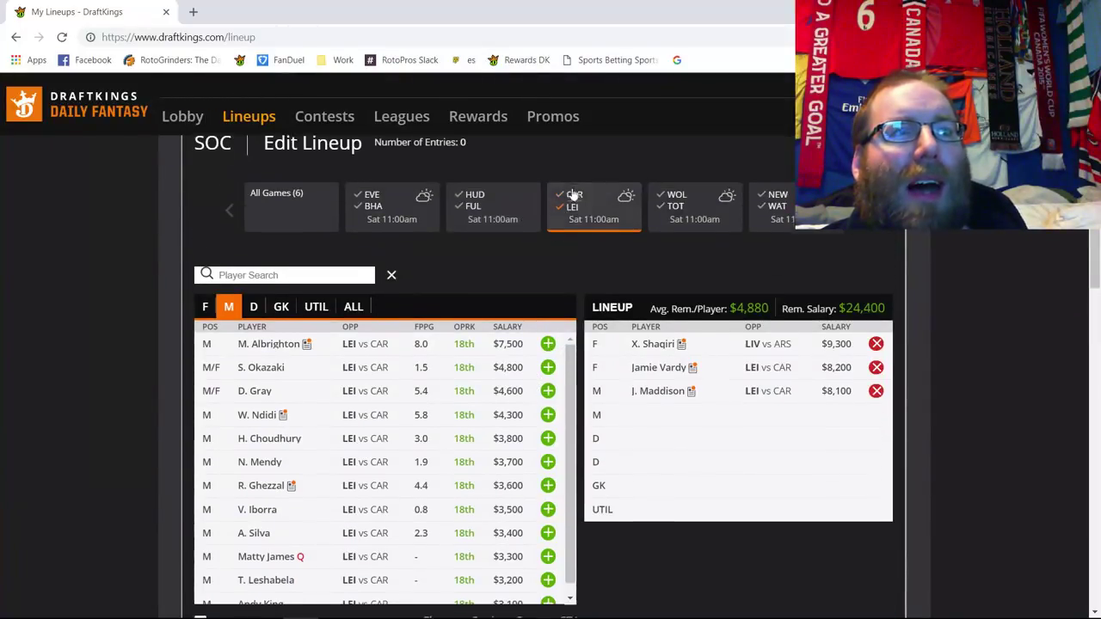
click(290, 225)
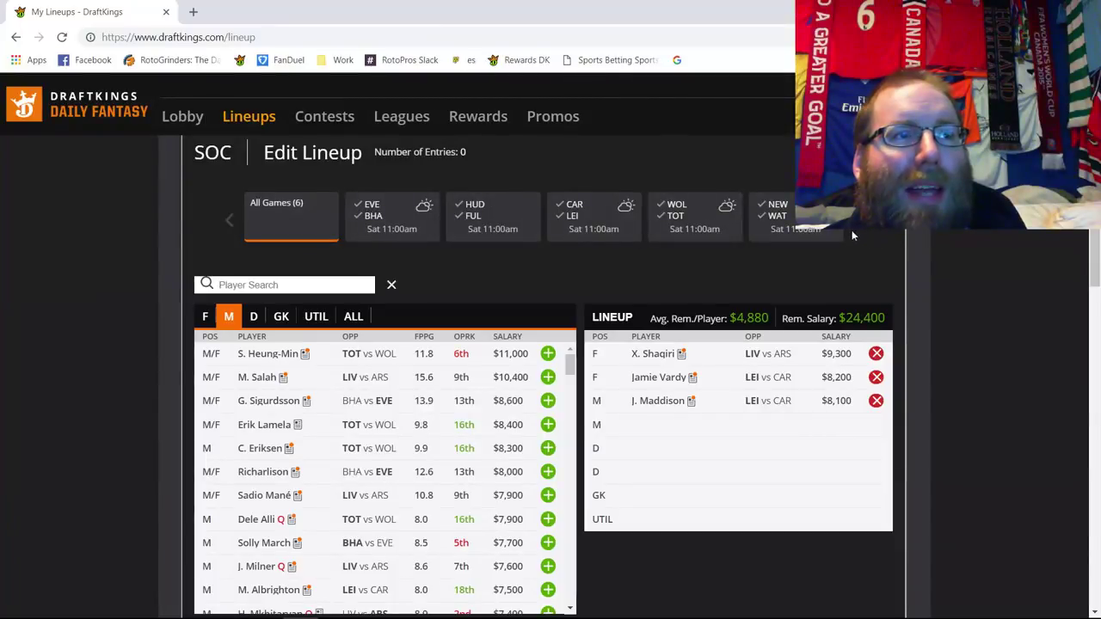
click(838, 230)
click(273, 217)
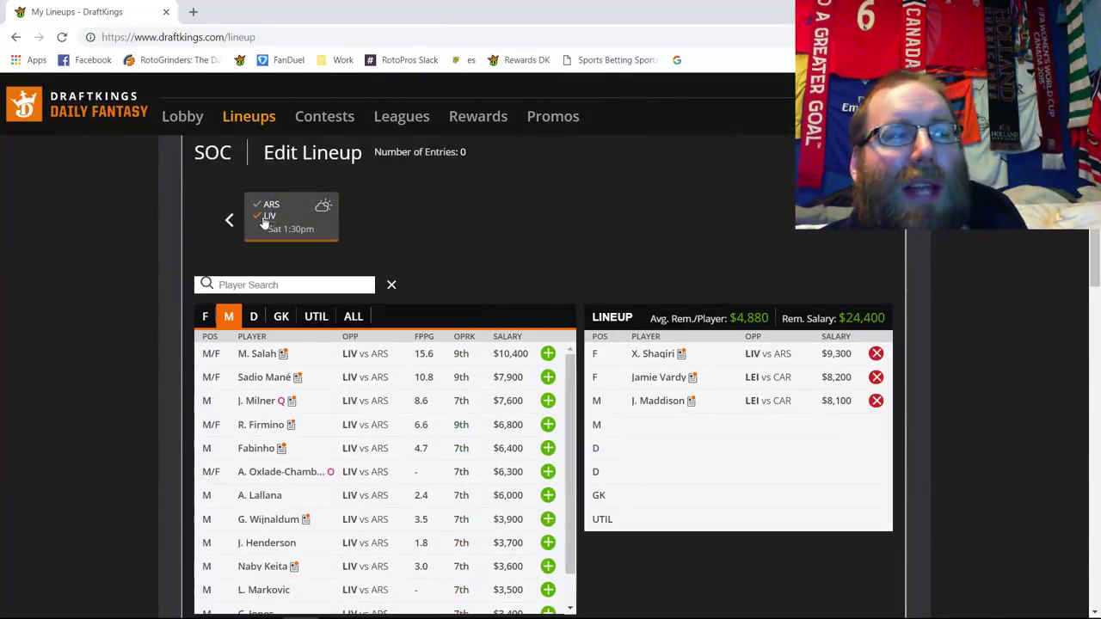
click(548, 353)
scroll(547, 353, down, 1)
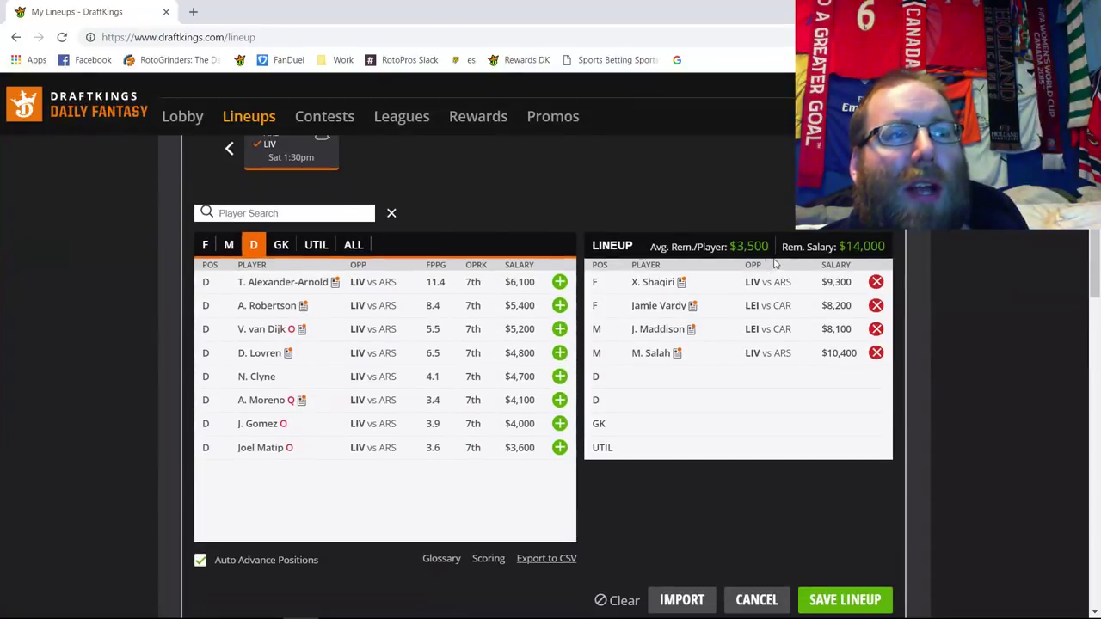
- Clear the Liverpool filter and add Wolves goalkeeper R. Patrício to the lineup
click(287, 152)
click(280, 244)
scroll(406, 325, down, 6)
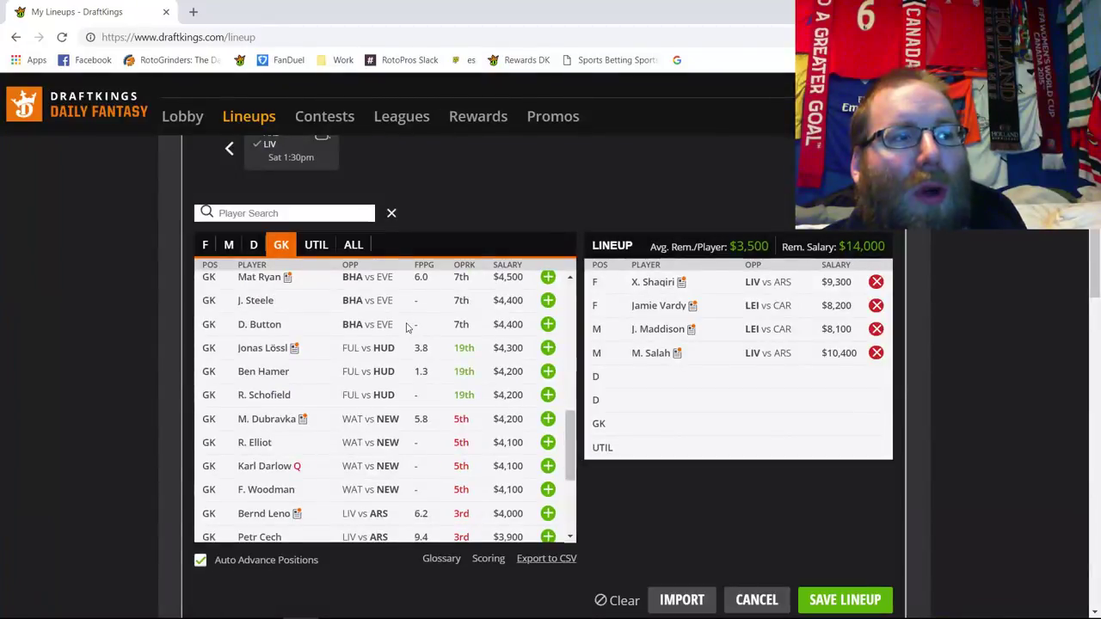
scroll(406, 325, down, 2)
scroll(464, 333, down, 2)
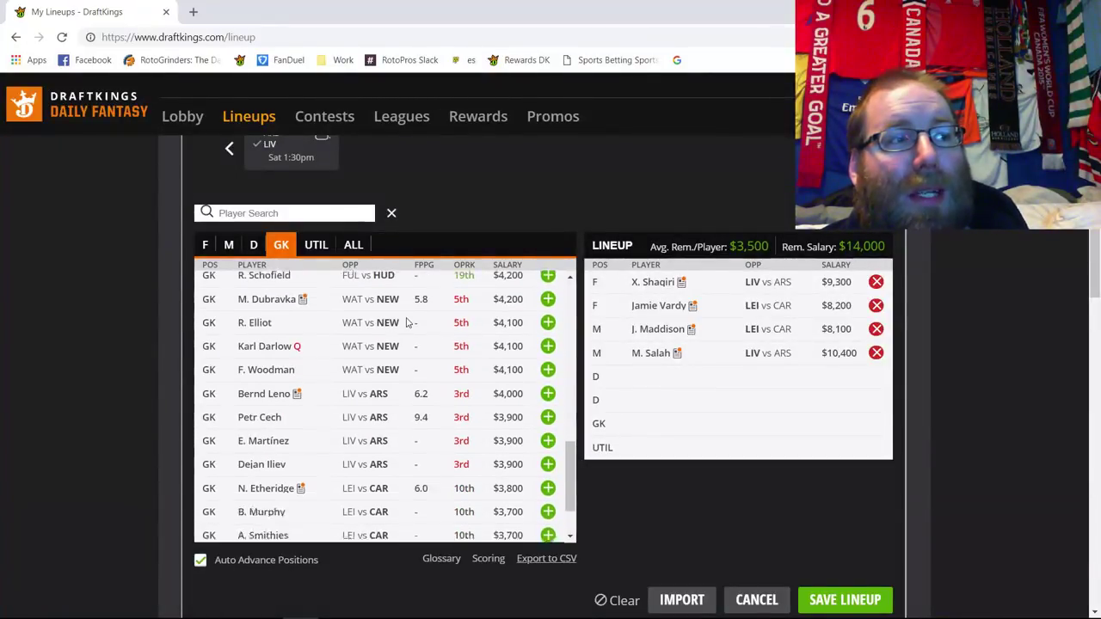
scroll(544, 382, down, 1)
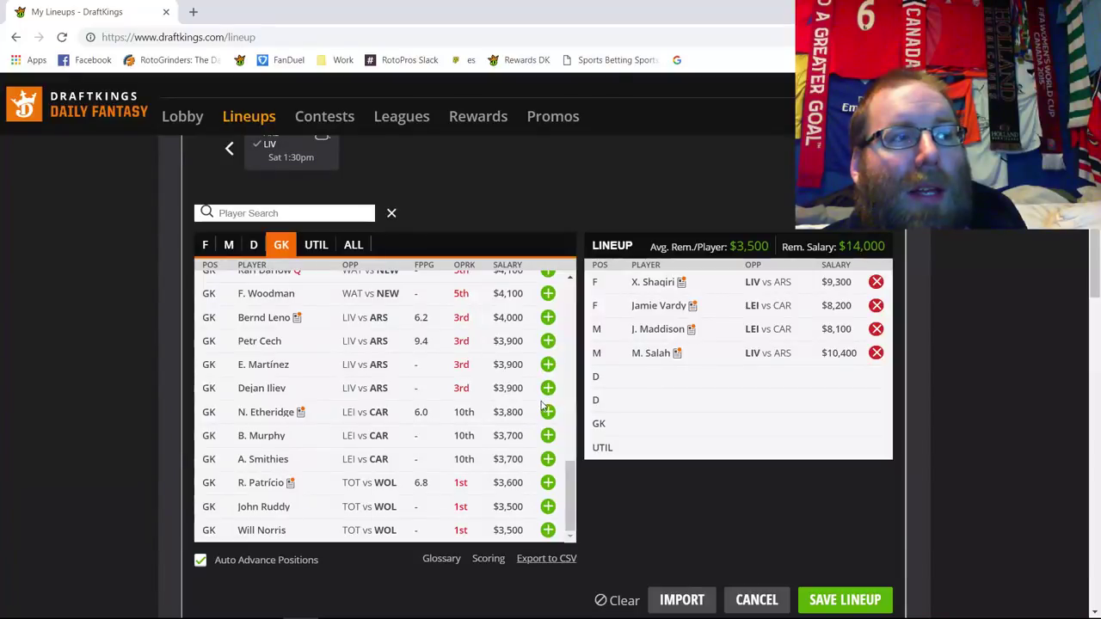
click(547, 482)
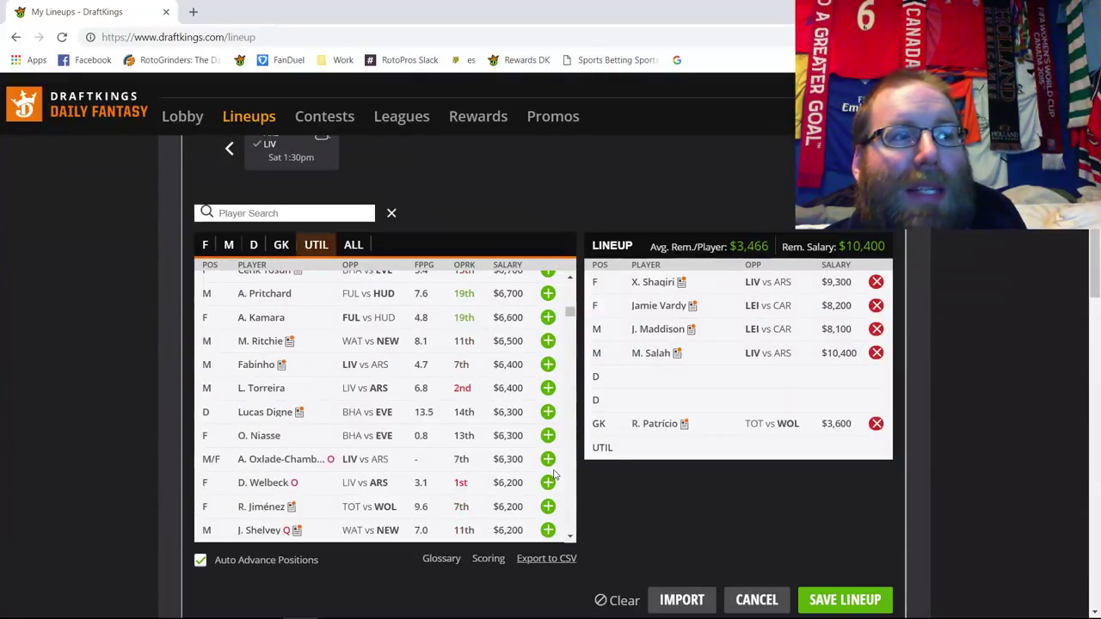
- List the defenders from all games, and remove Jamie Vardy and R. Patrício from the lineup
click(252, 245)
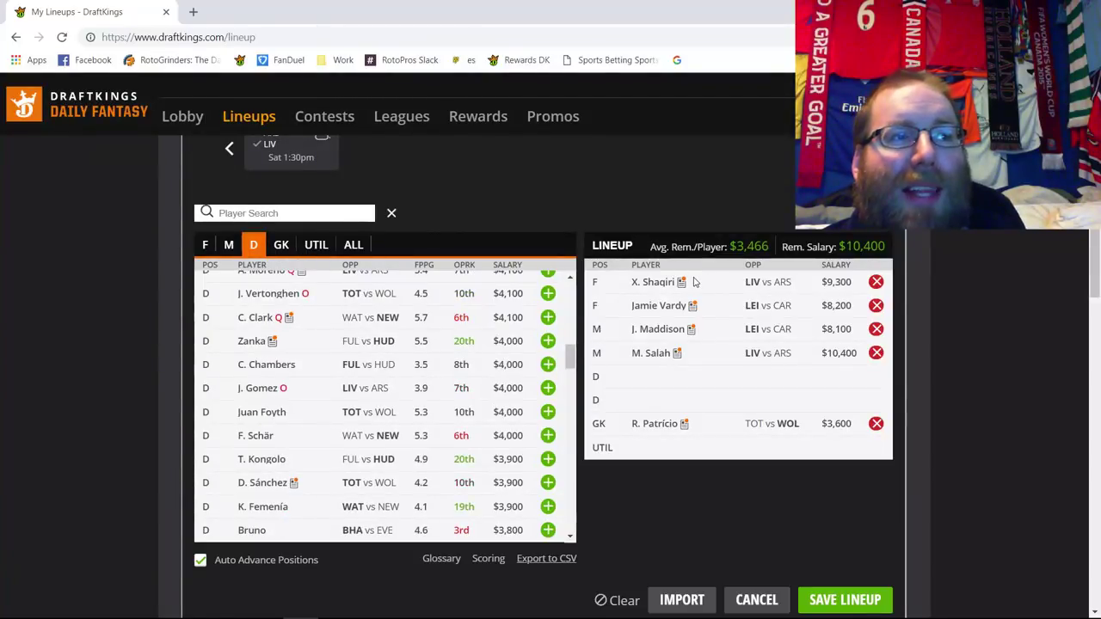
click(876, 305)
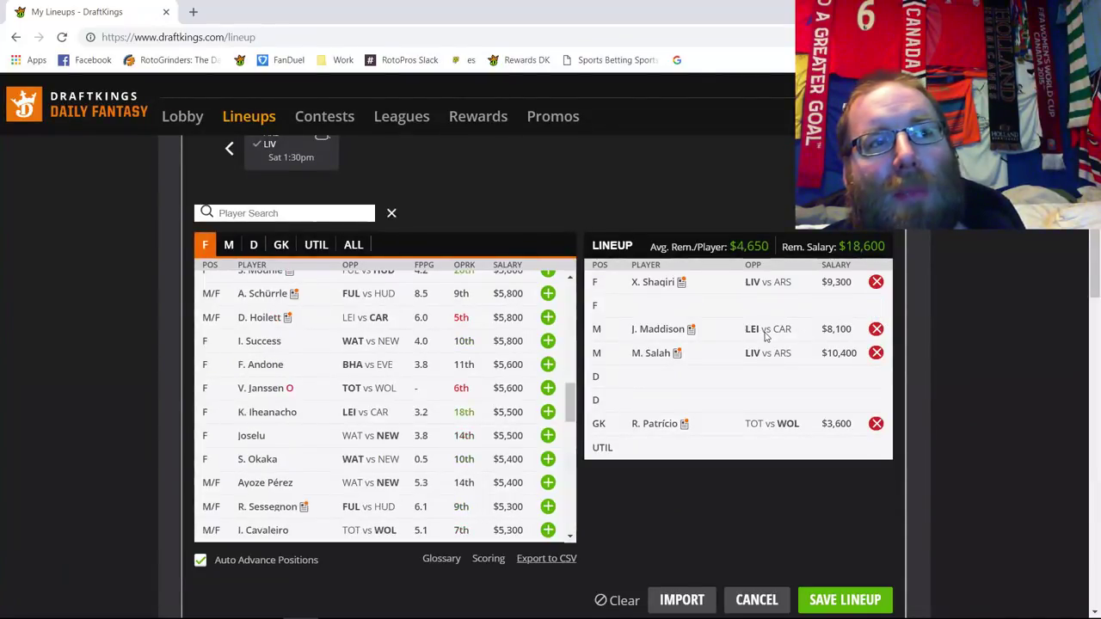
click(875, 423)
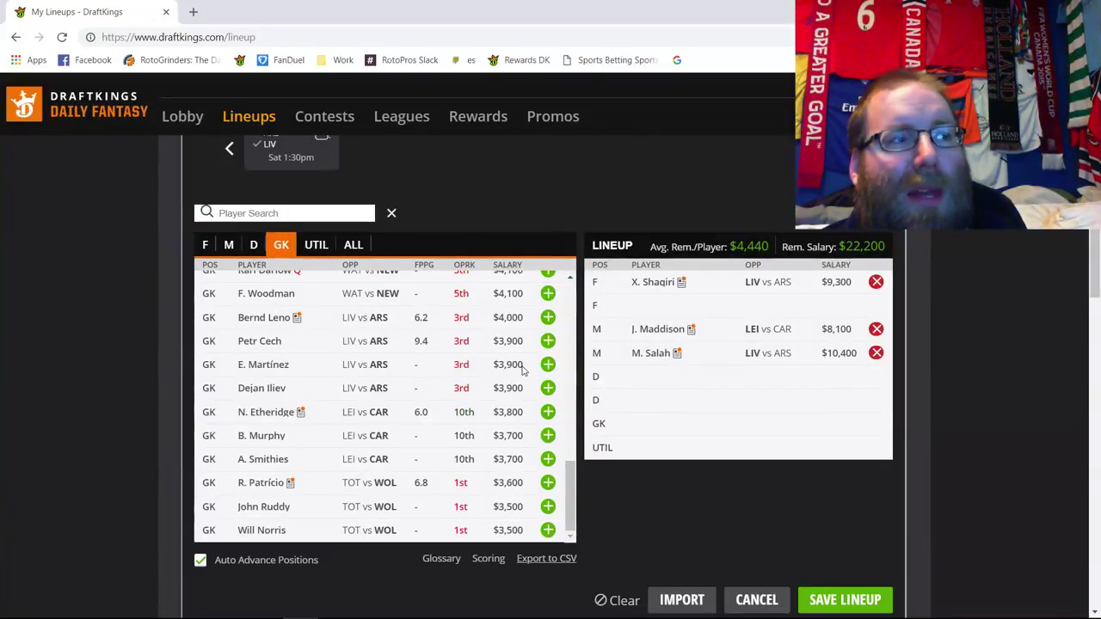
- Review the goalkeepers from all games, comparing the salaries and opponents of the top and mid-priced options
scroll(522, 369, up, 9)
scroll(522, 370, down, 1)
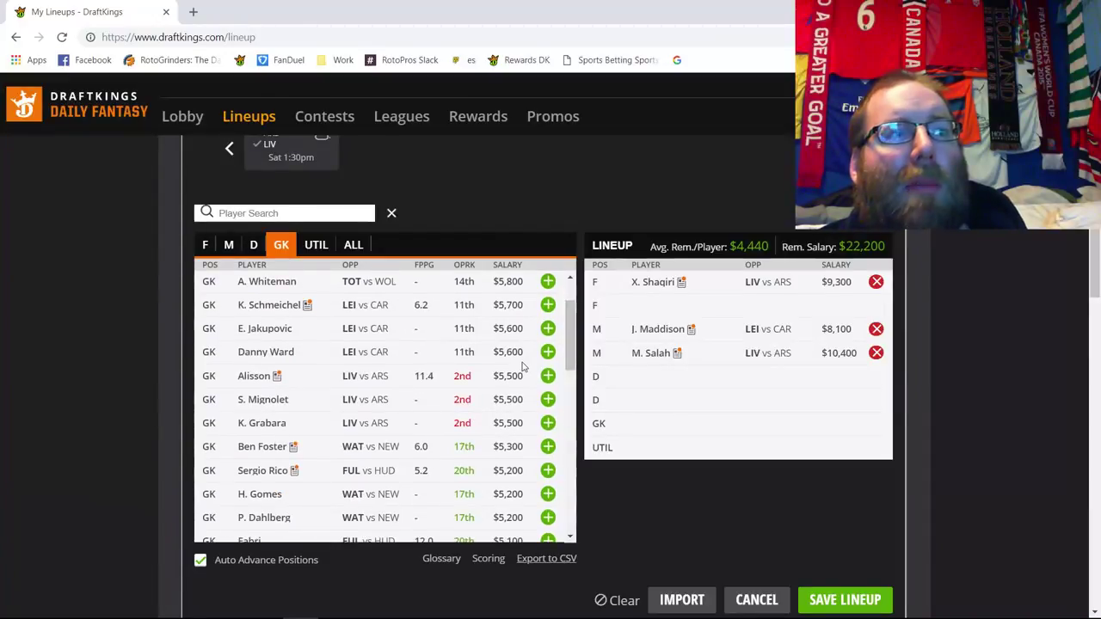
scroll(522, 424, down, 1)
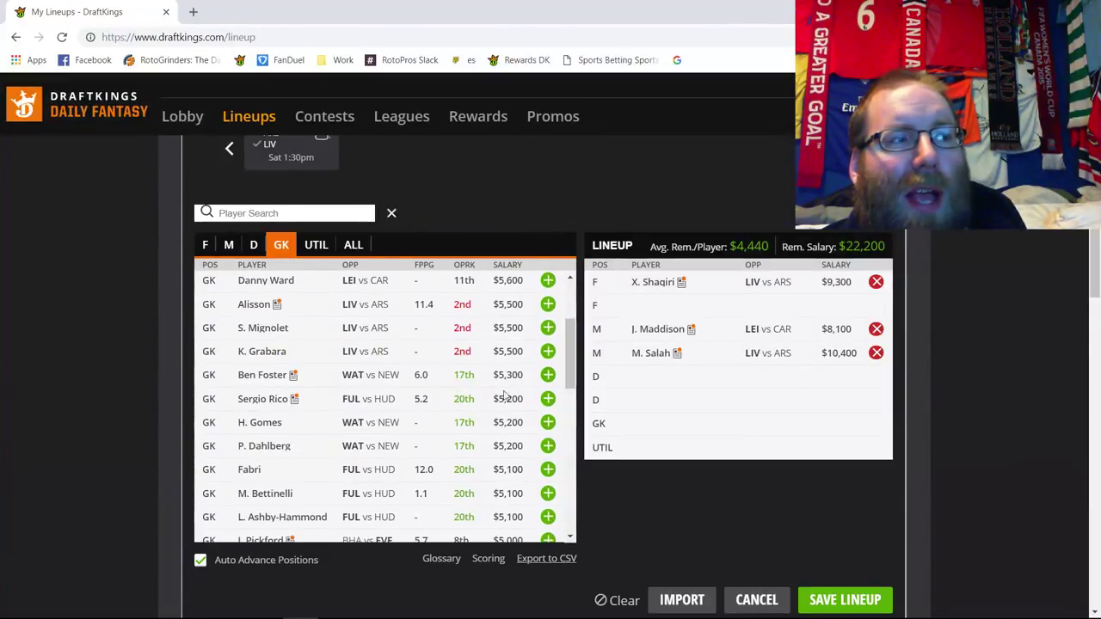
scroll(516, 430, down, 1)
scroll(513, 430, down, 1)
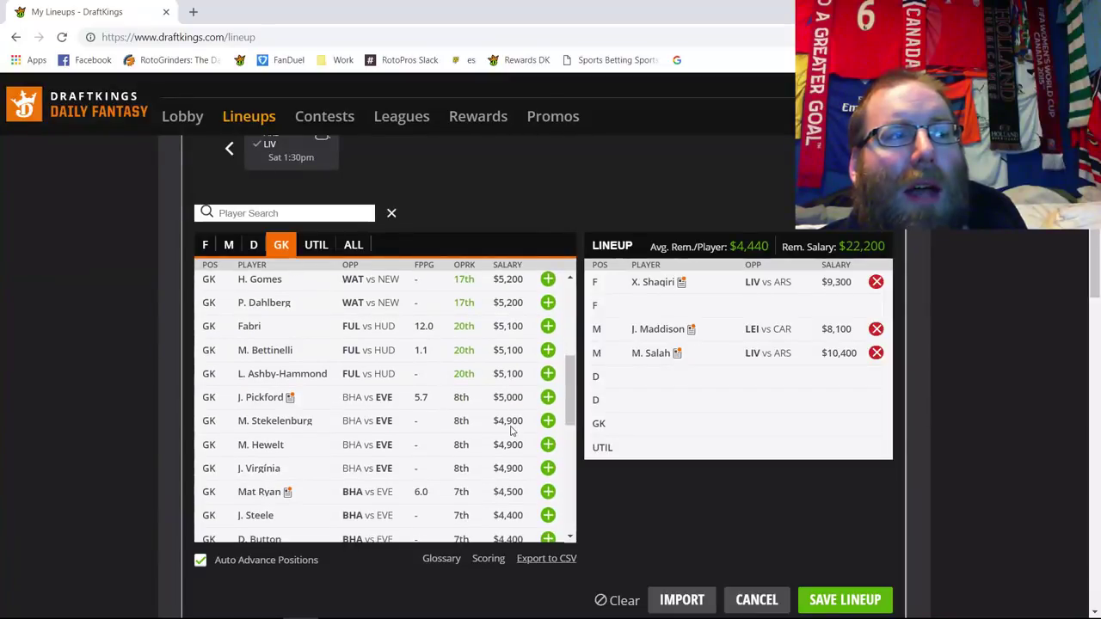
scroll(558, 394, up, 2)
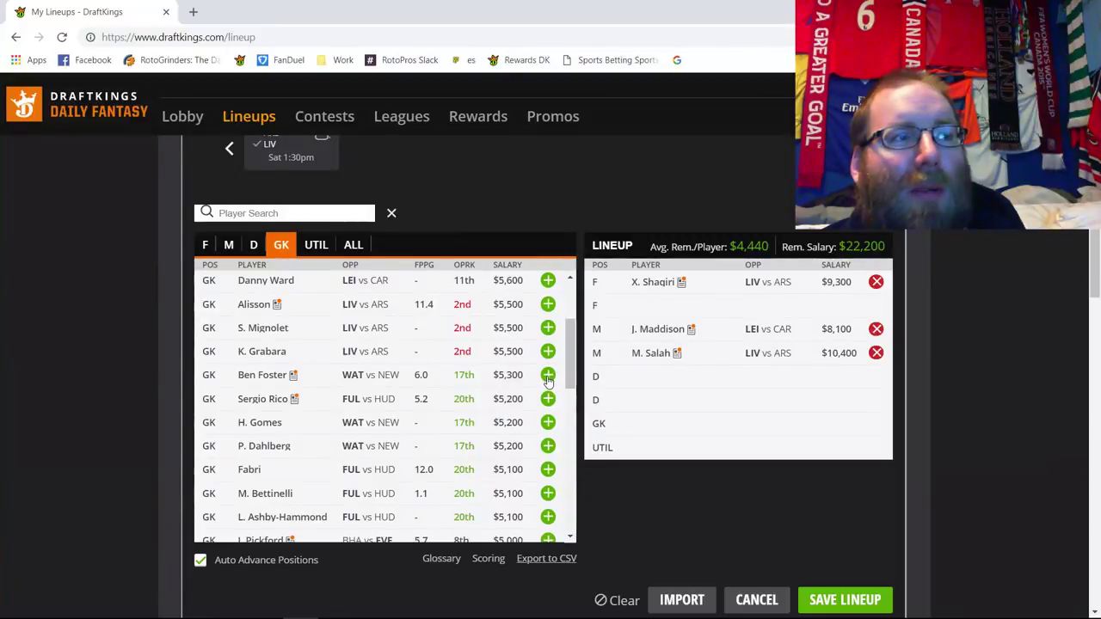
scroll(548, 381, up, 2)
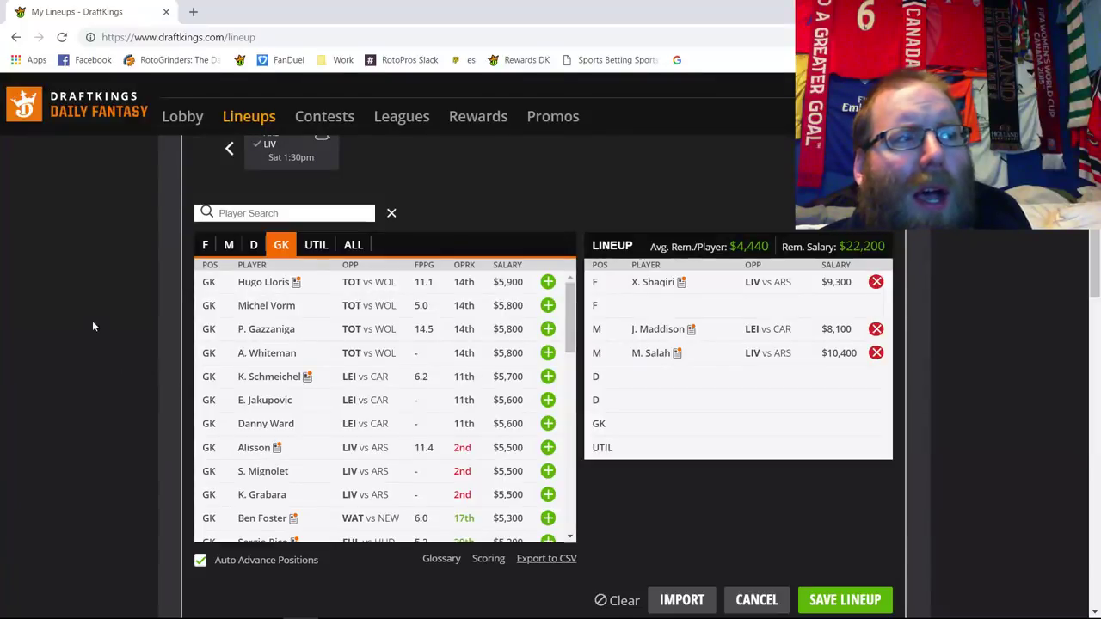
- Clear the lineup and add the defenders Lucas Digne, T. Alexander-Arnold and J. Holebas, with Holebas in the utility spot
click(254, 247)
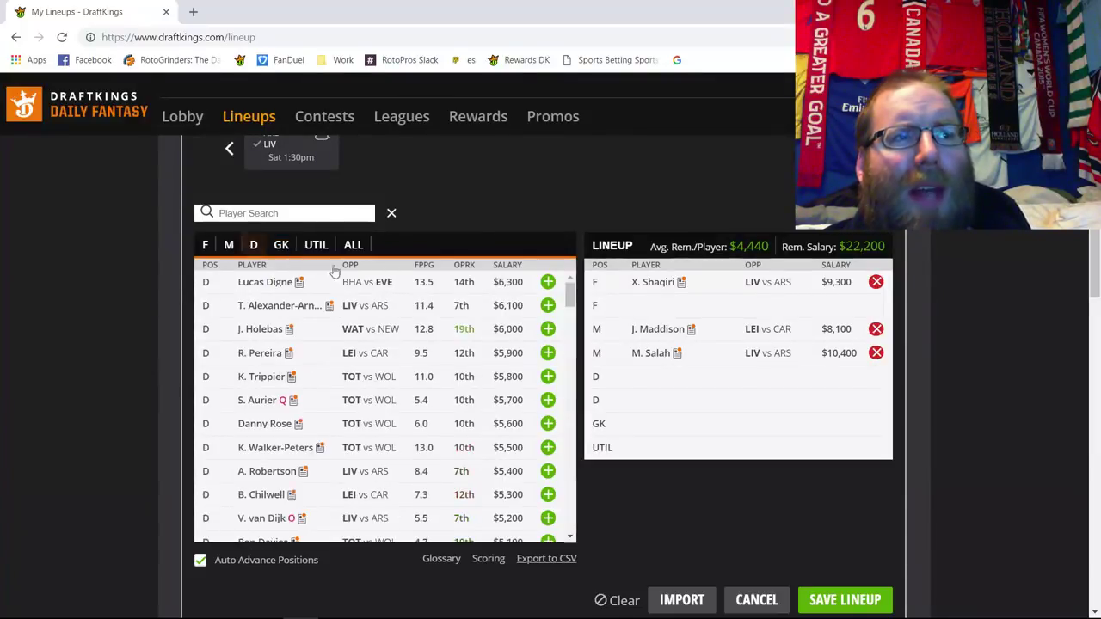
click(604, 600)
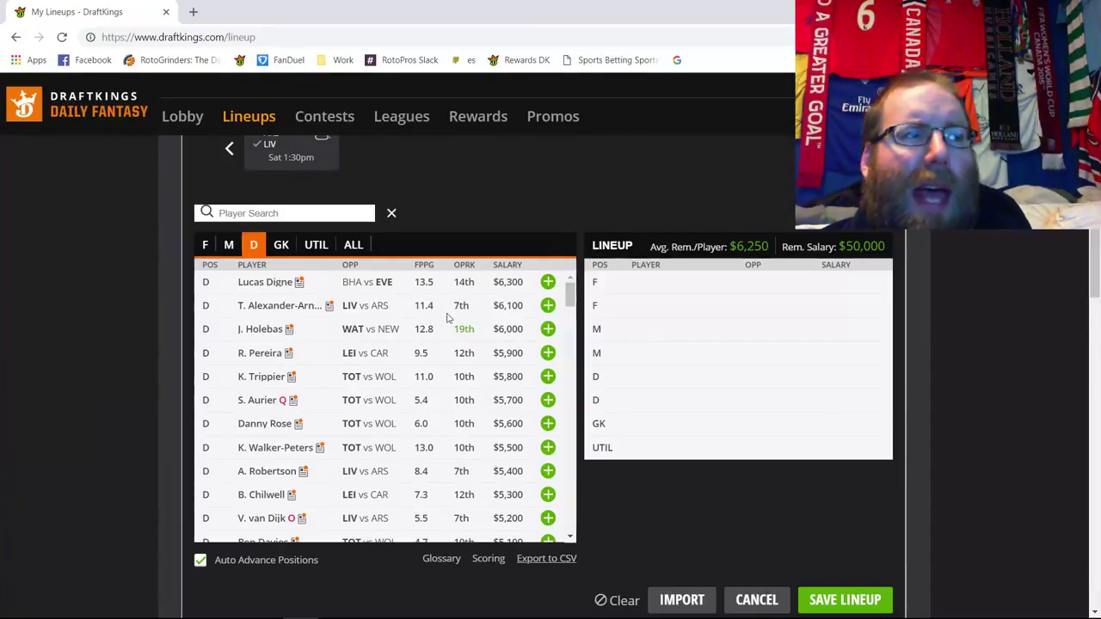
click(548, 282)
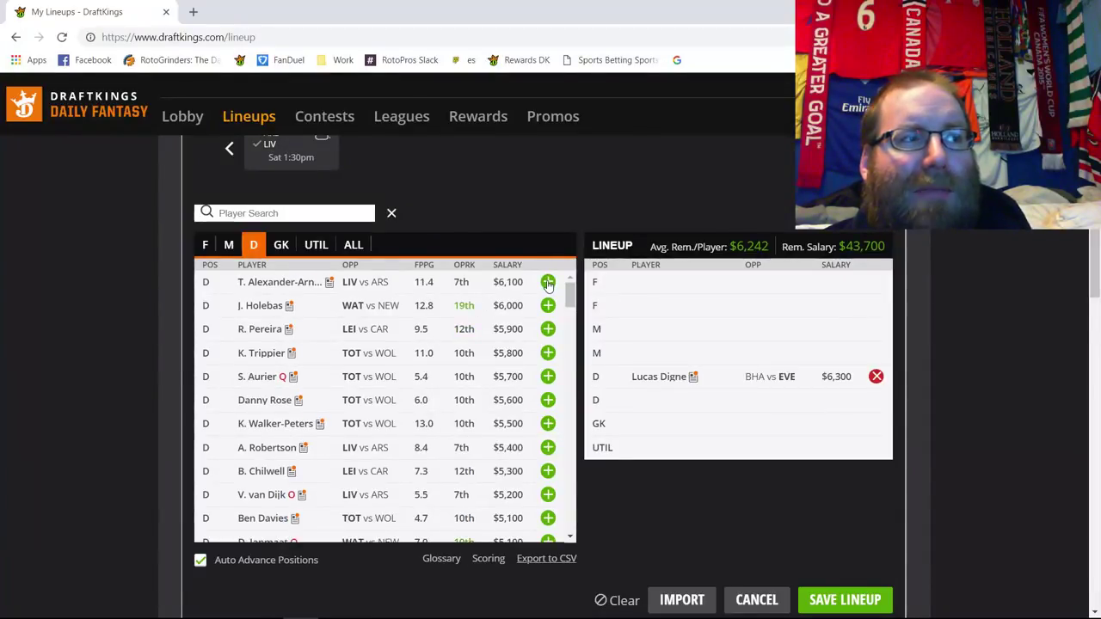
click(548, 282)
click(255, 246)
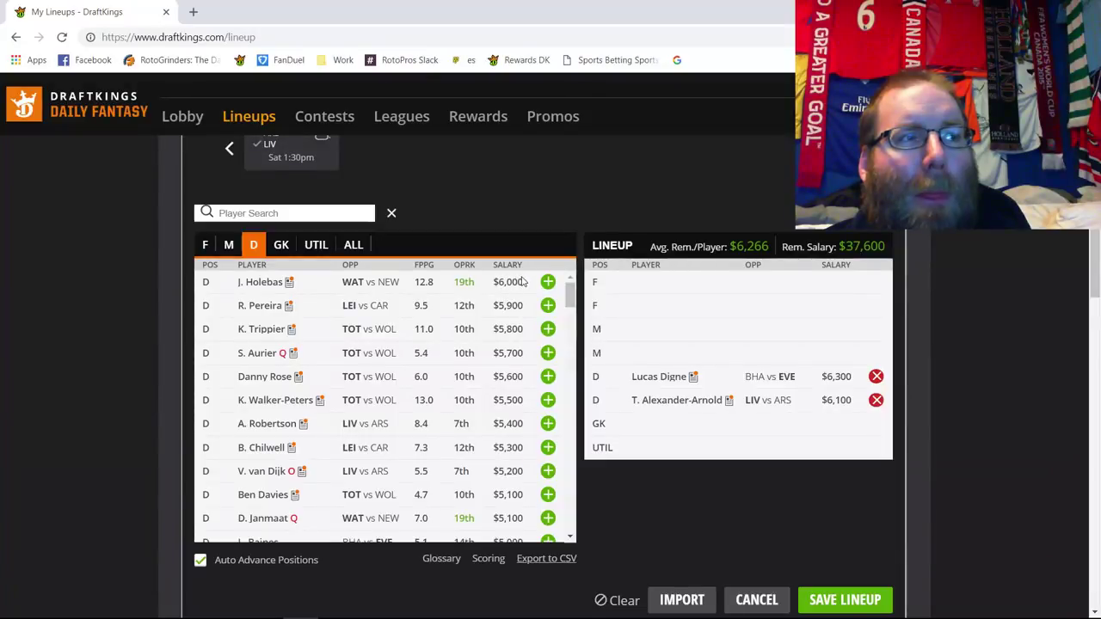
click(548, 282)
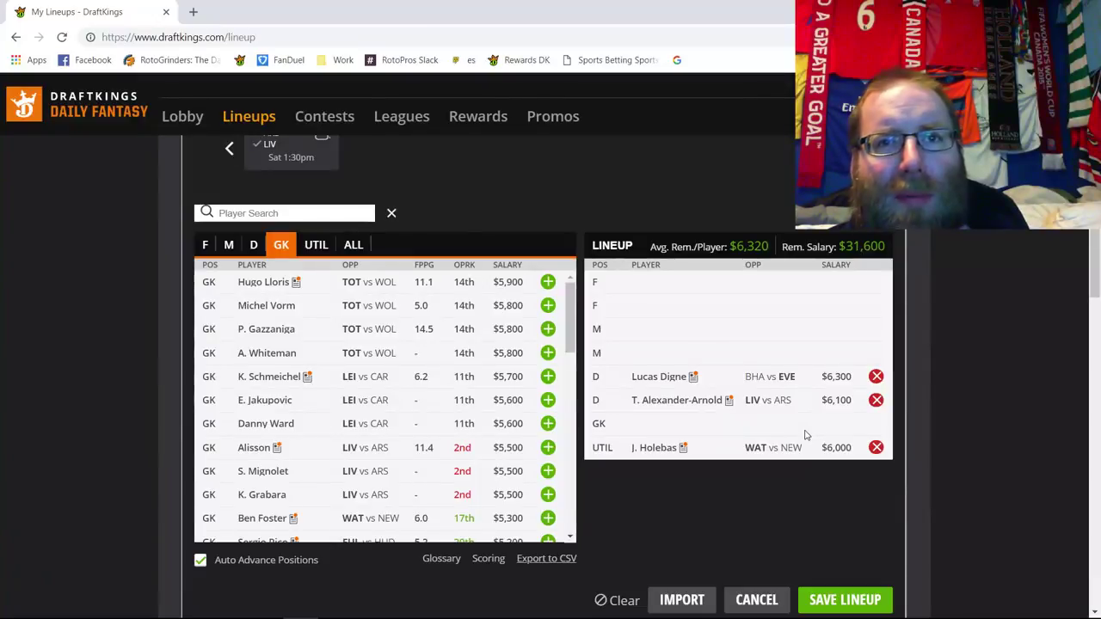
- Return to the first matches of the slate and list only Huddersfield's defenders from the Huddersfield–Fulham match
click(229, 149)
scroll(288, 163, up, 1)
click(477, 215)
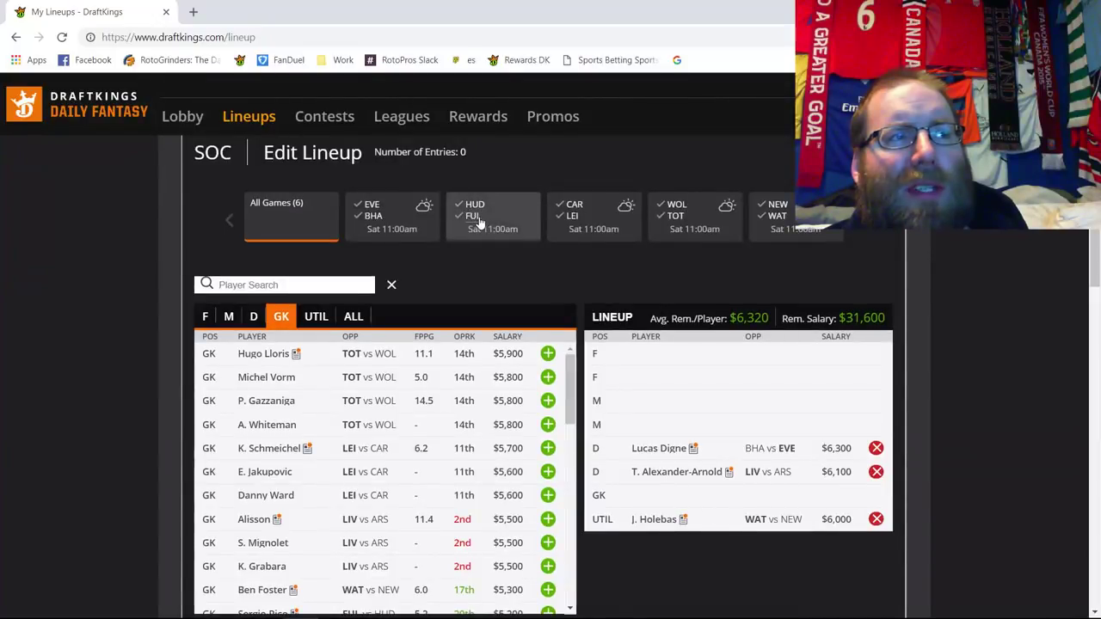
scroll(460, 244, down, 1)
click(252, 245)
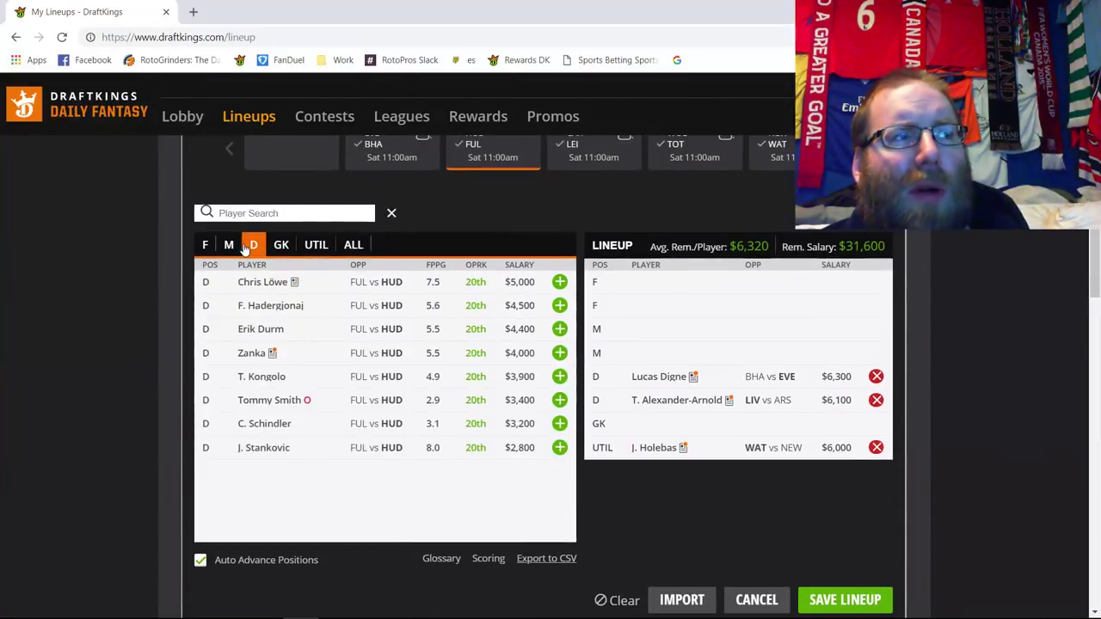
- Review the 10-game log of Huddersfield defender Zanka, and close his player card
scroll(361, 275, up, 2)
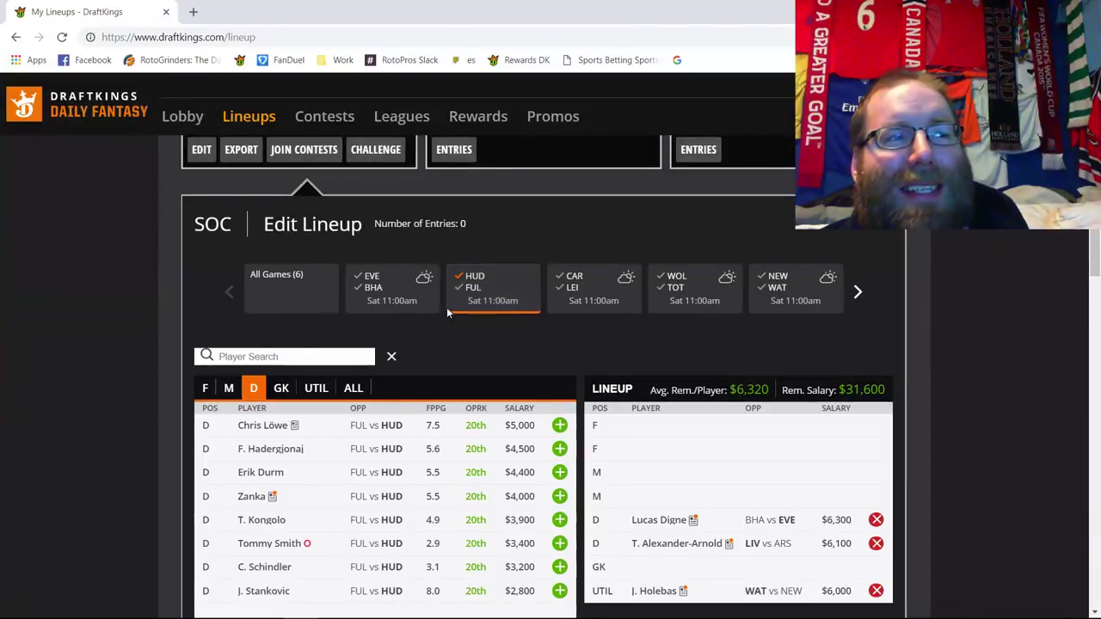
click(250, 497)
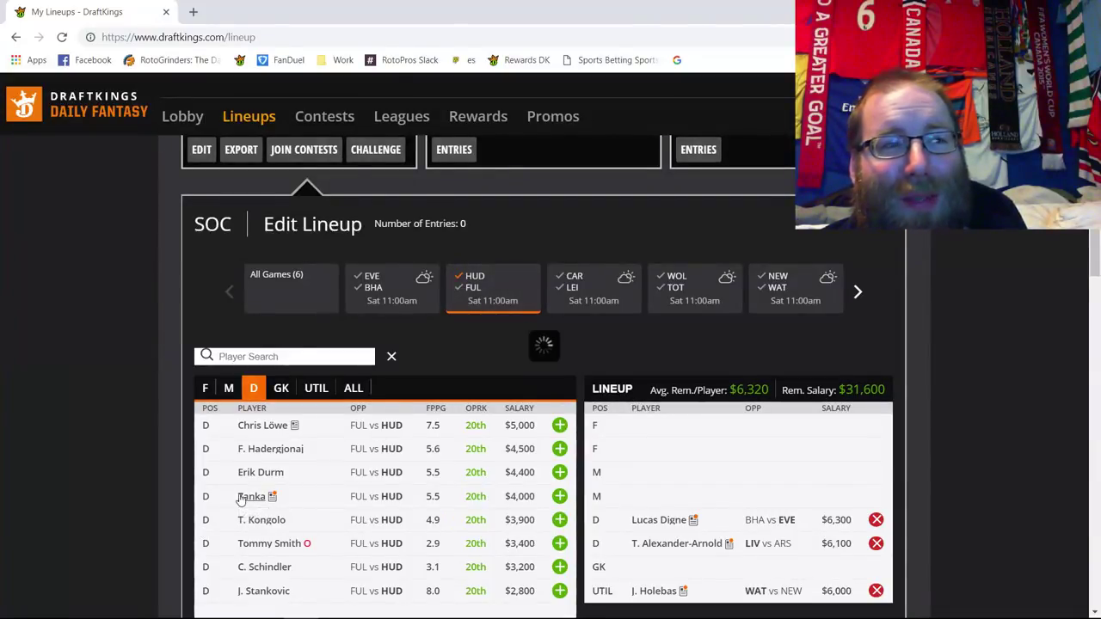
click(457, 235)
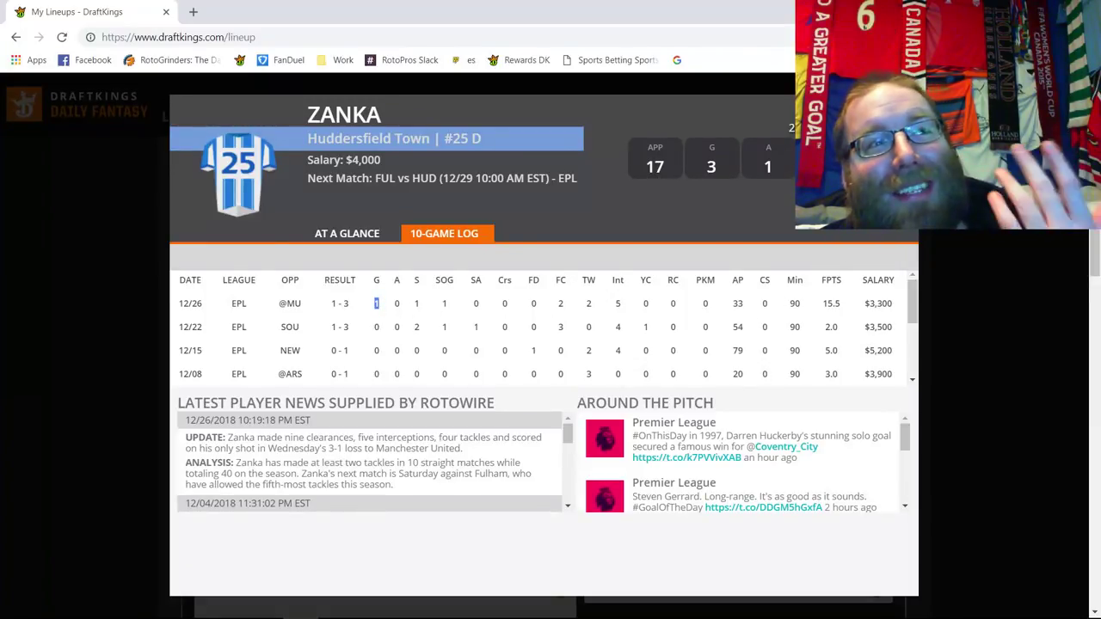
key(Escape)
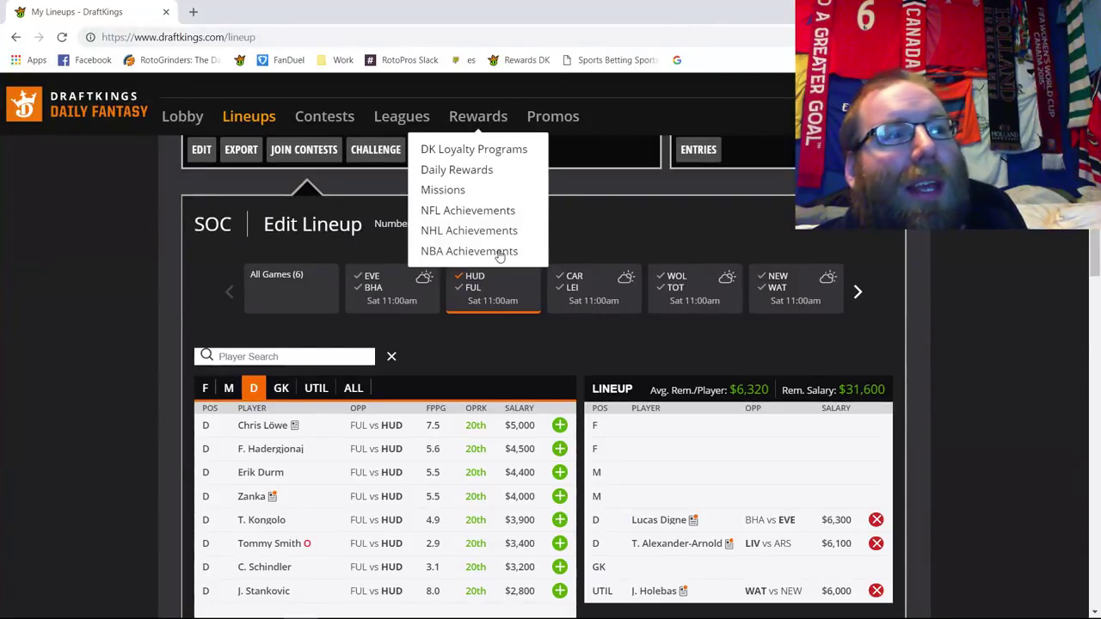
- List Fulham's defenders, clear the team filter, and bring the Arsenal–Liverpool match into view
click(472, 282)
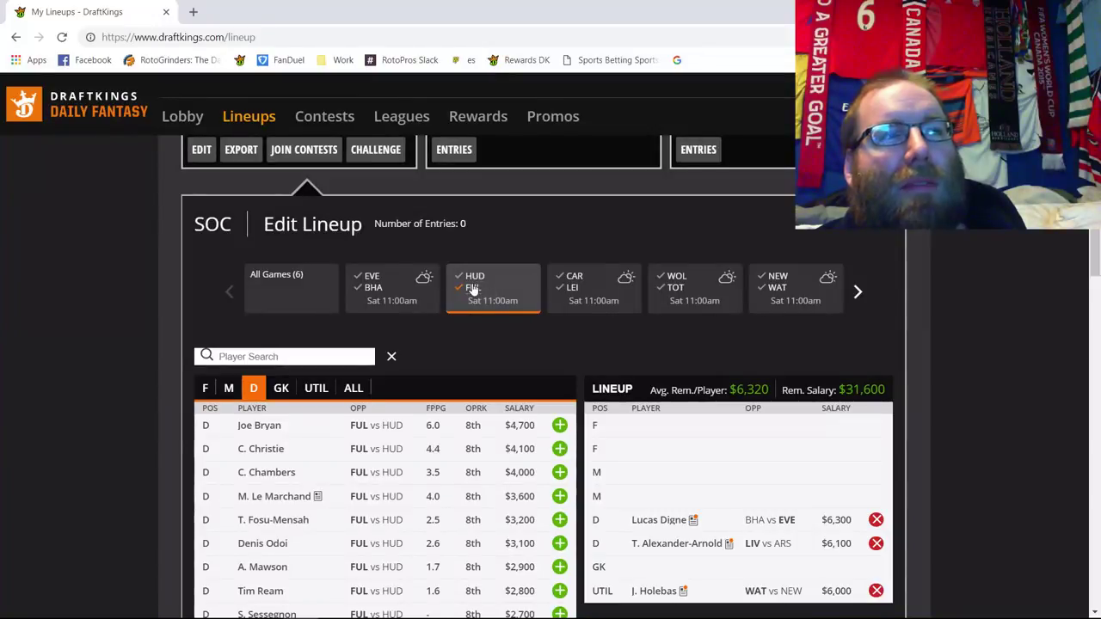
click(472, 287)
click(857, 292)
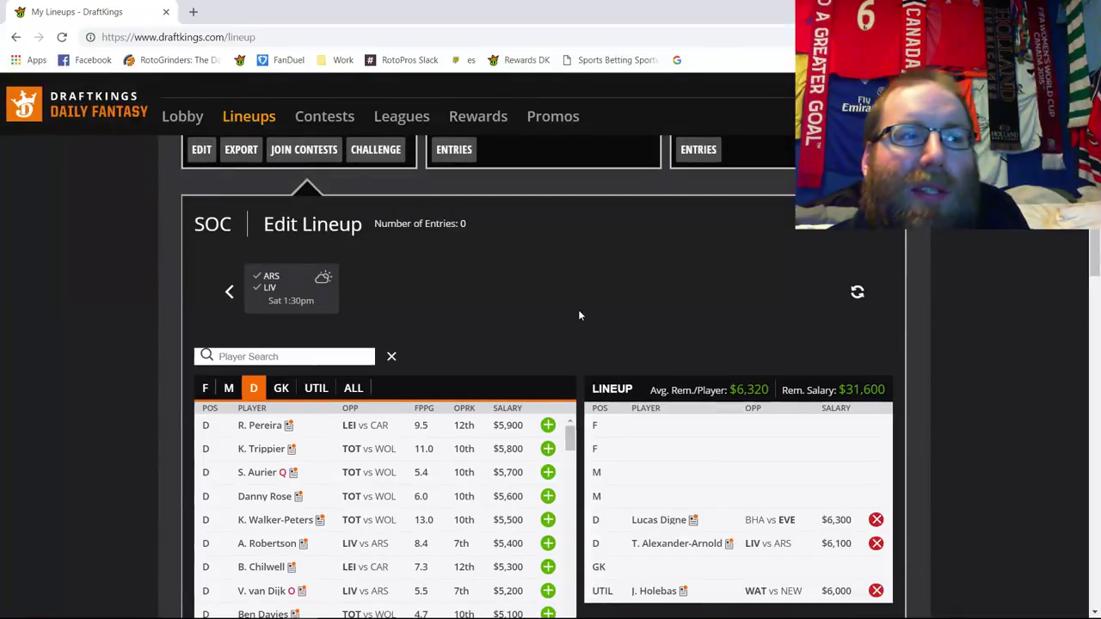
- Clear all selected players from the lineup
scroll(706, 309, down, 2)
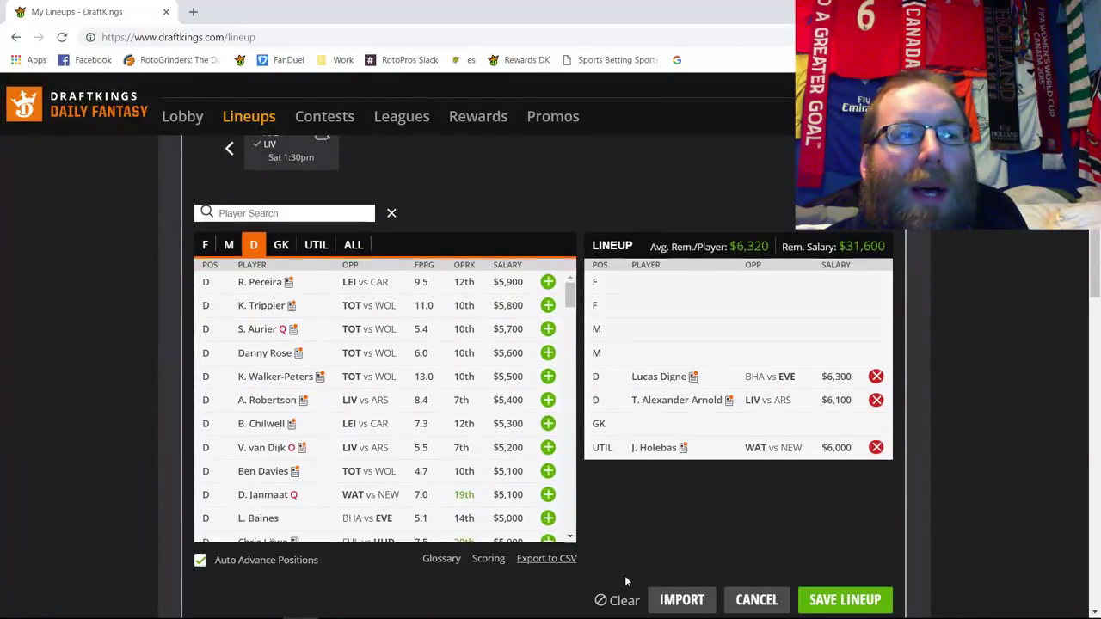
click(624, 599)
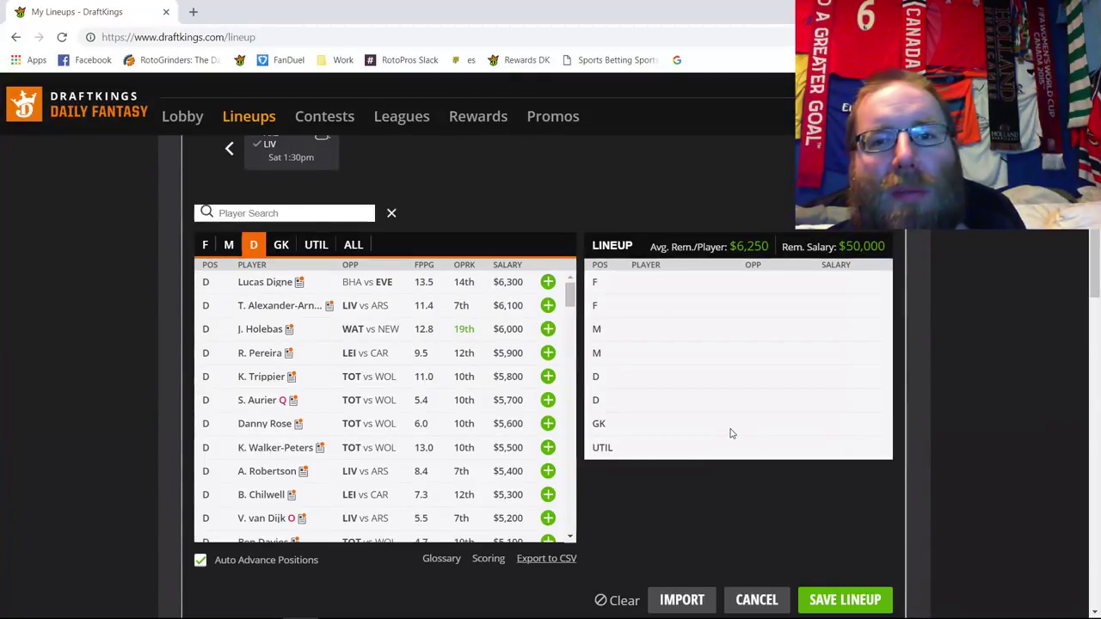
scroll(729, 431, up, 1)
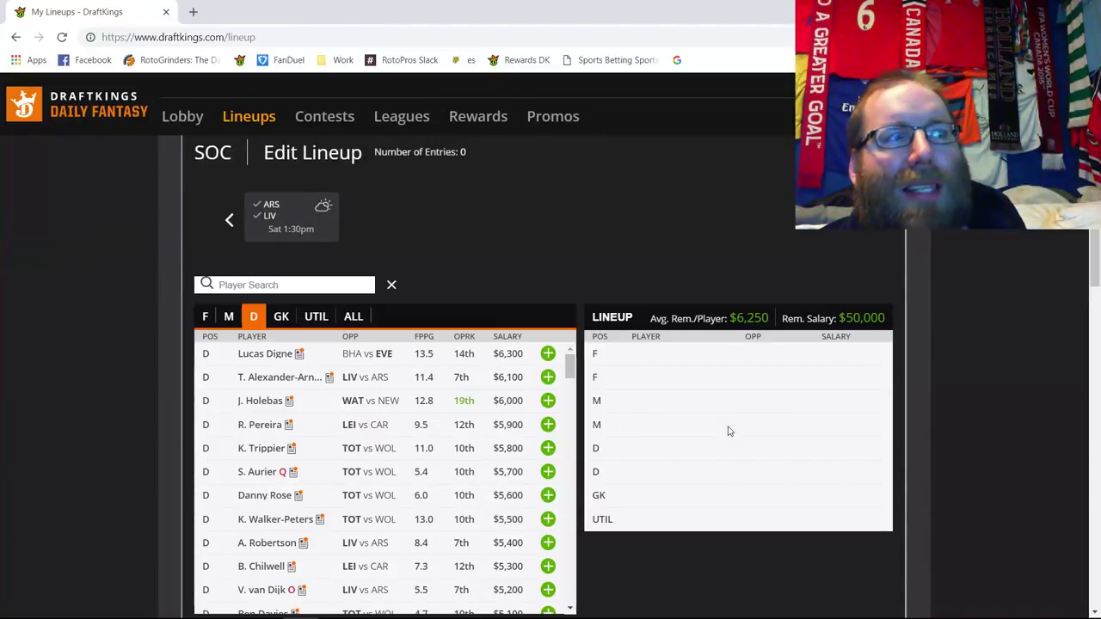
scroll(726, 430, down, 1)
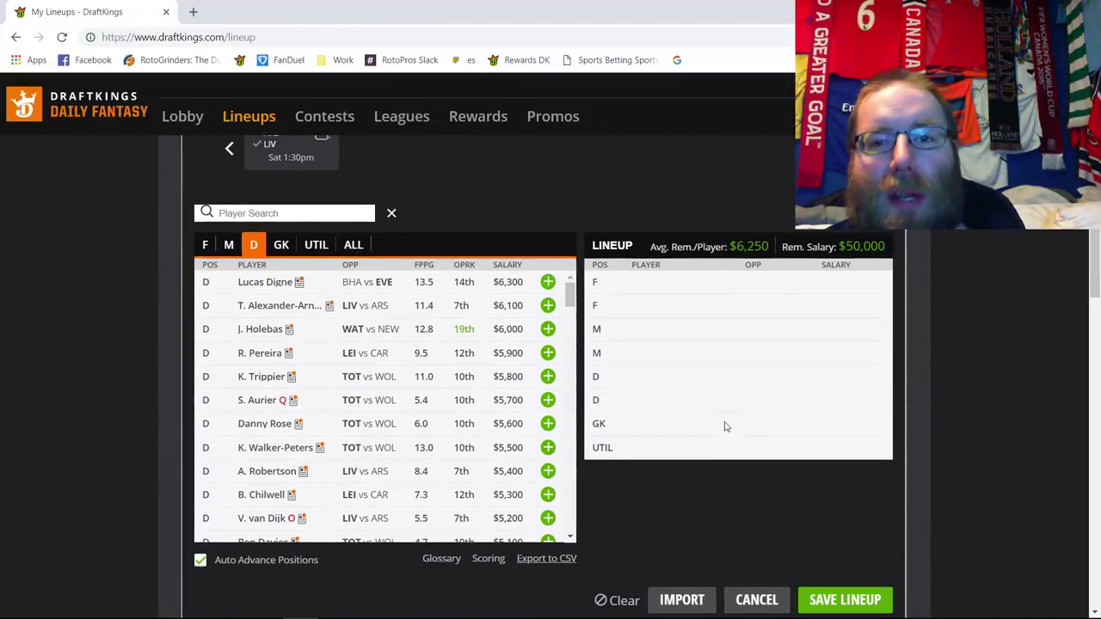